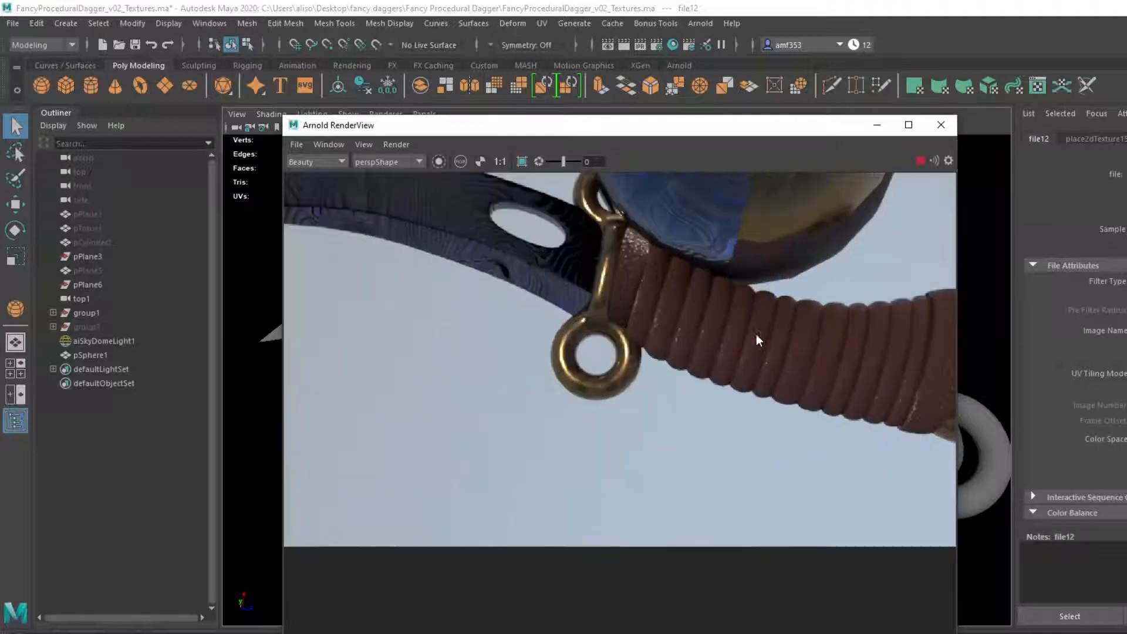
Select the dagger's blade mesh in the viewport and show its MIX_DaggerBase__All material attributes.
scroll(481, 290, "up", 2)
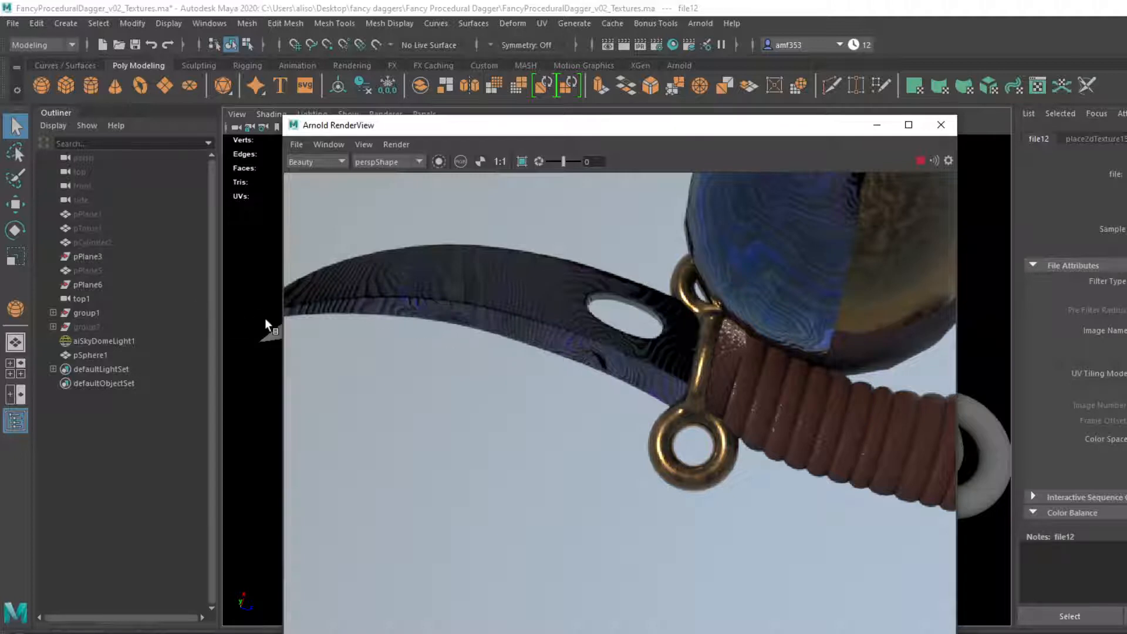
left_click(271, 335)
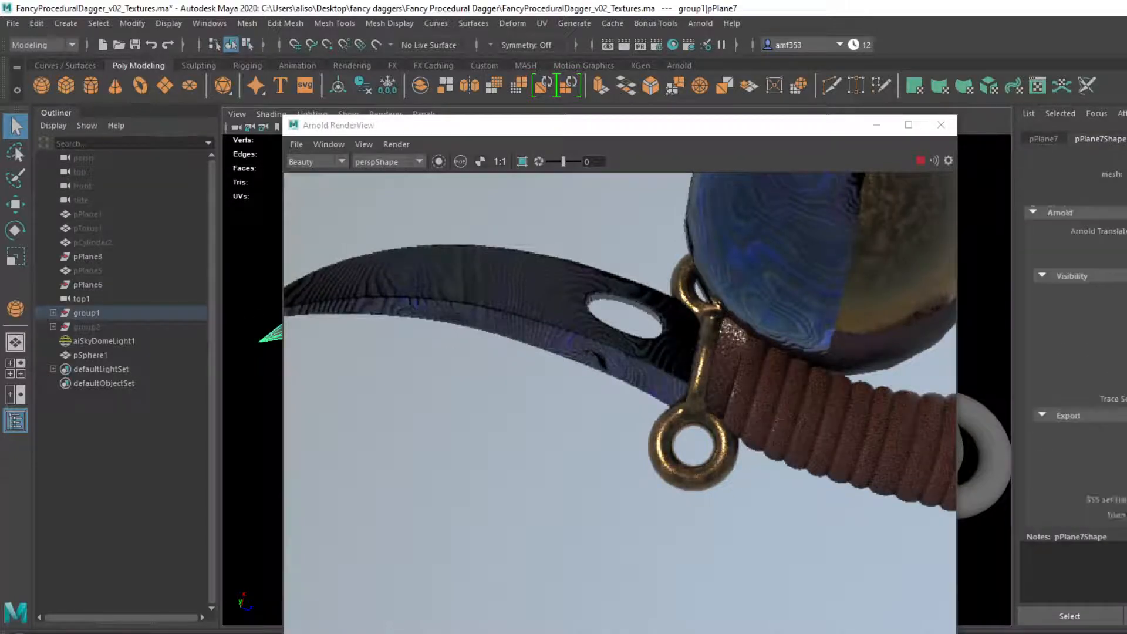
left_click_drag(689, 126, 147, 128)
left_click(541, 325)
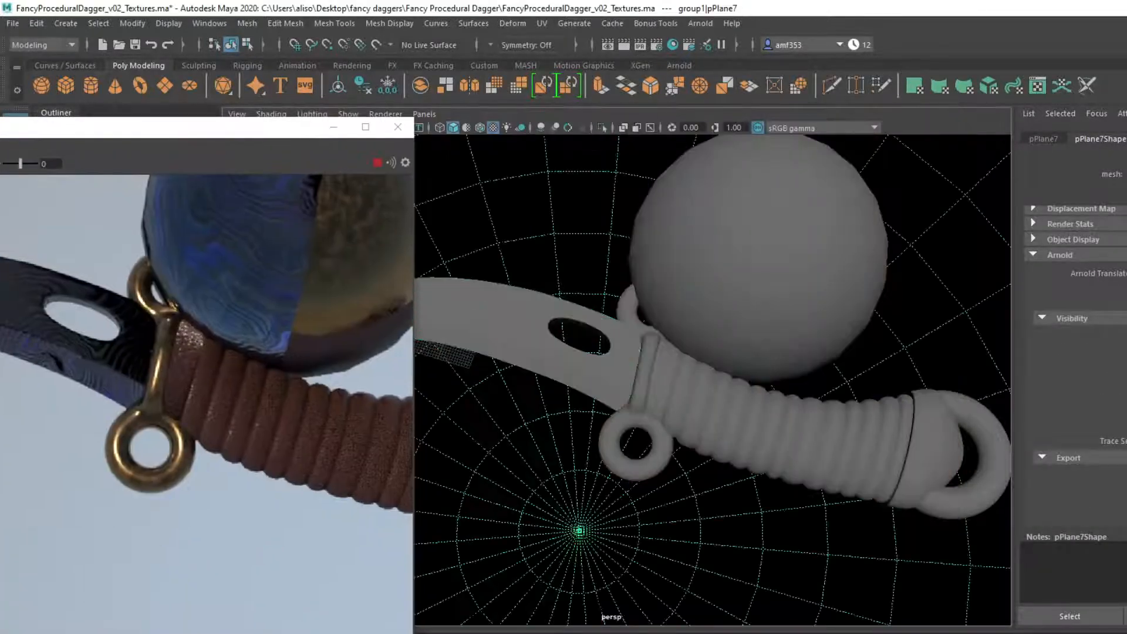
left_click(530, 325)
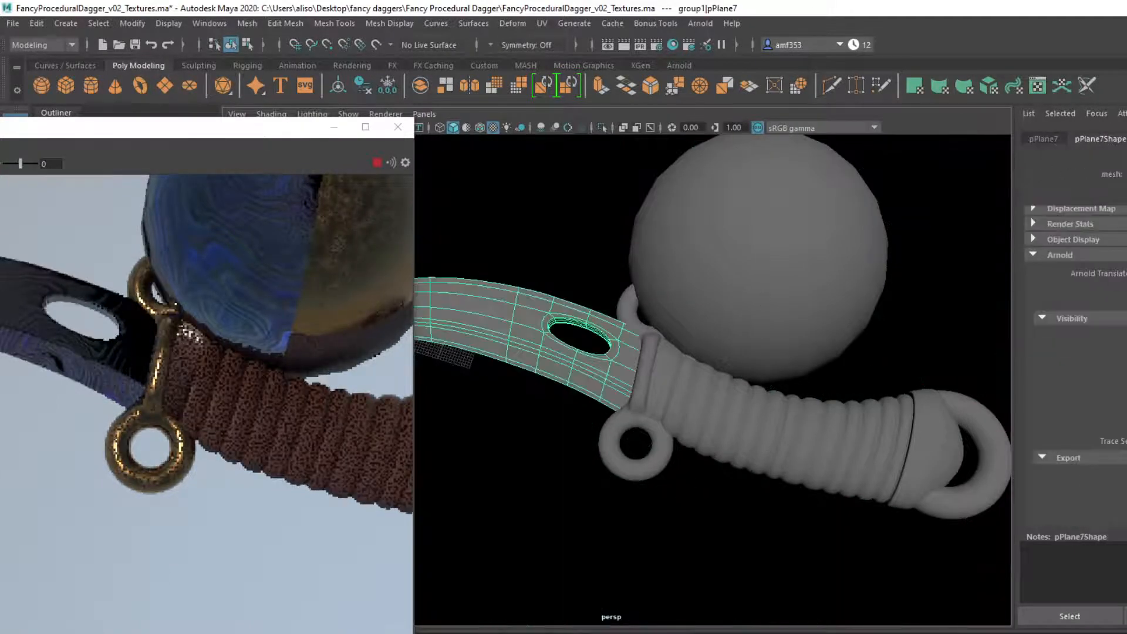
left_click(1125, 139)
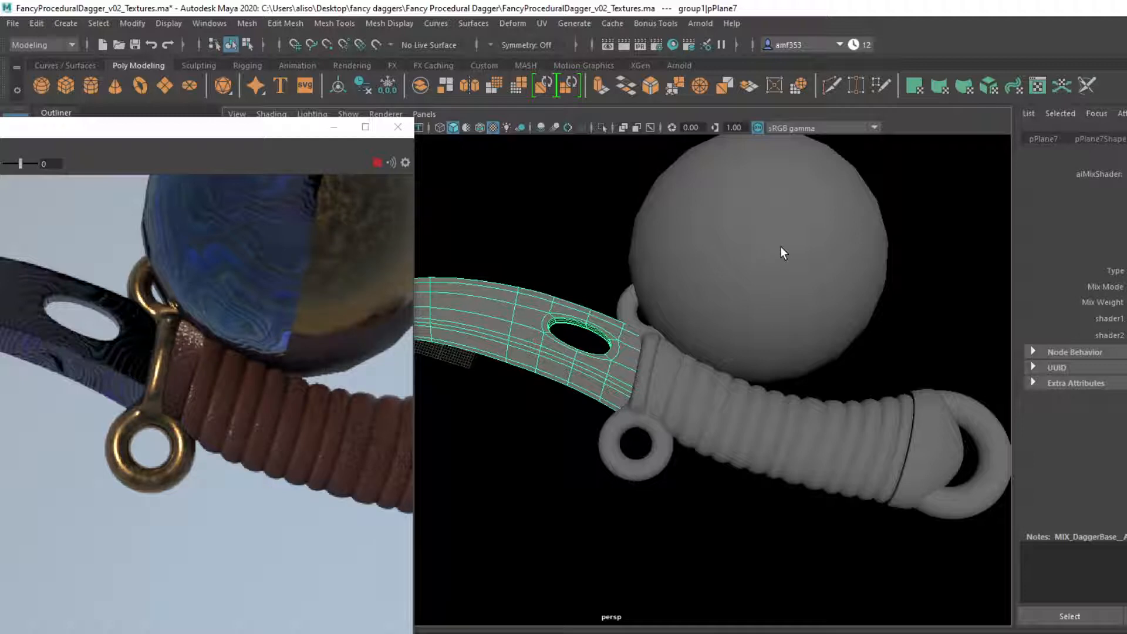
Bring up the Hypershade, select the Damascyus material, and reposition the render window so the blade stays visible.
left_click(673, 45)
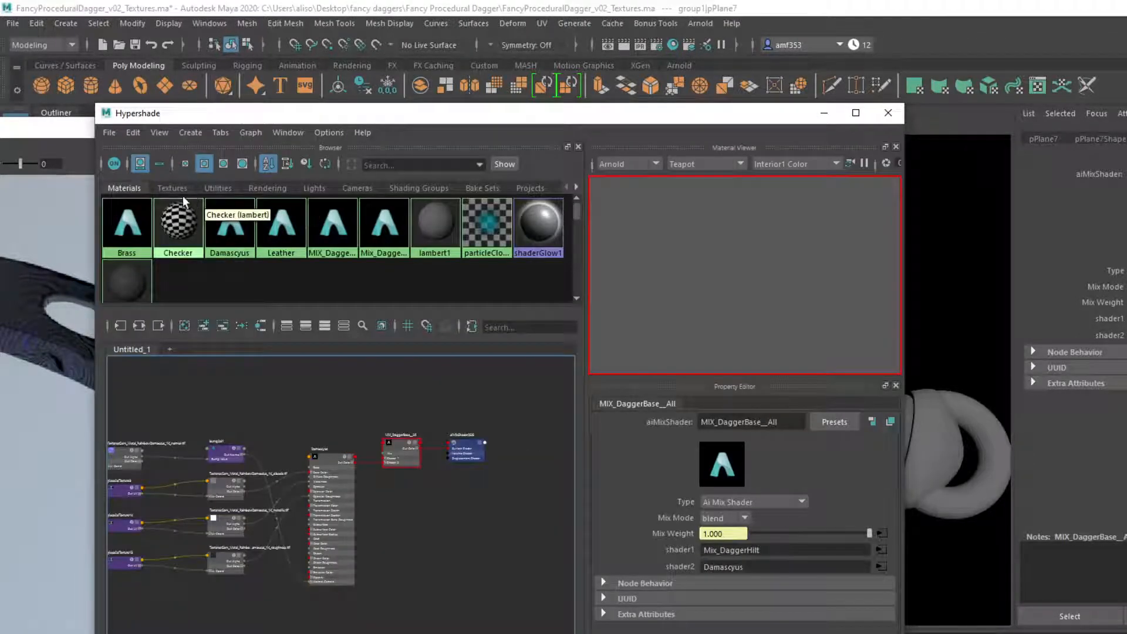
left_click(247, 240)
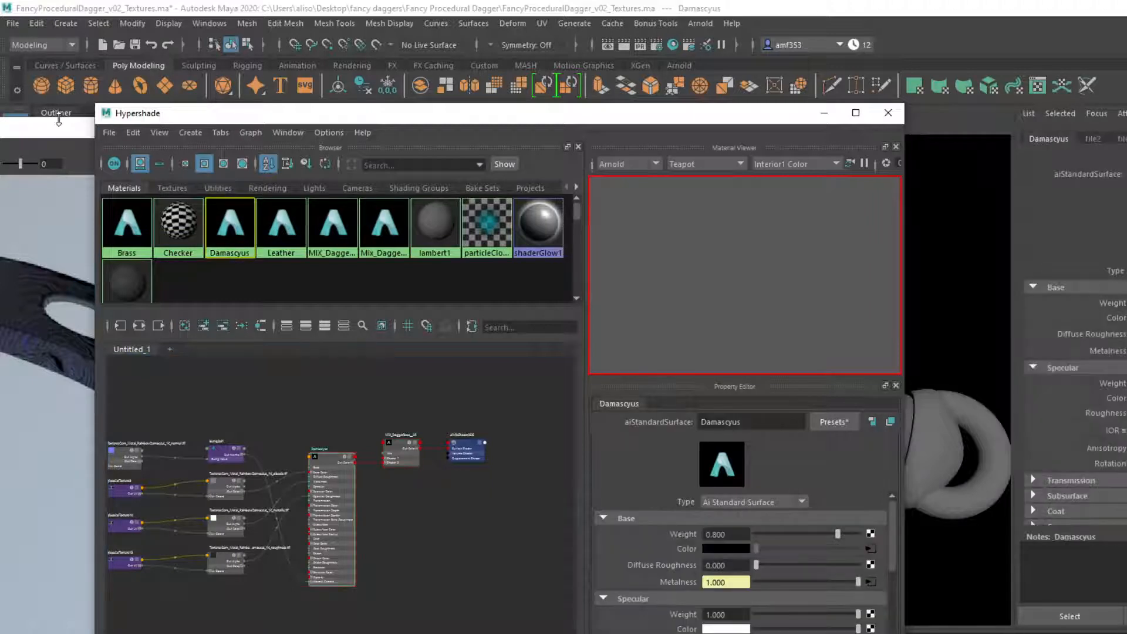
left_click_drag(76, 124, 277, 149)
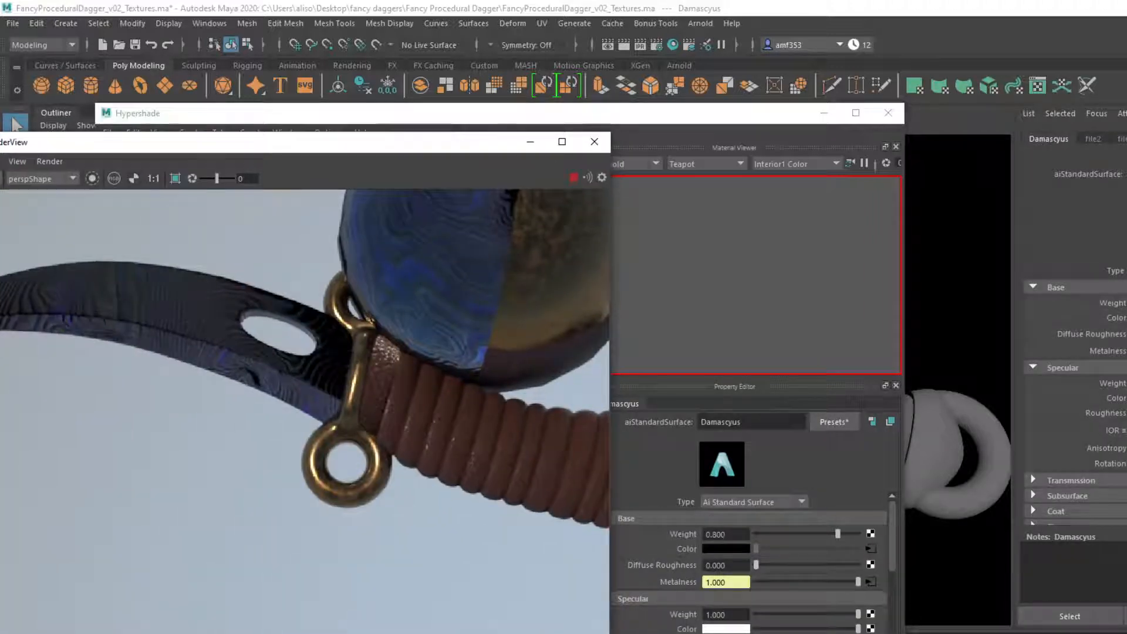
Raise the exposure of the Damascyus material's roughness texture to 4.156.
left_click(871, 633)
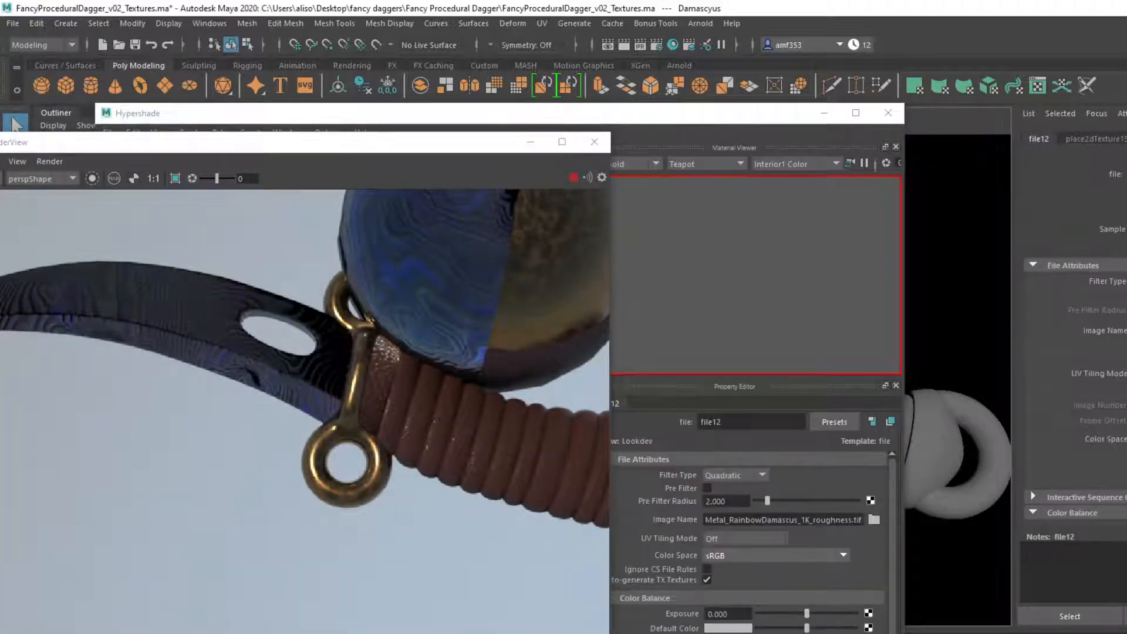
left_click_drag(806, 613, 847, 614)
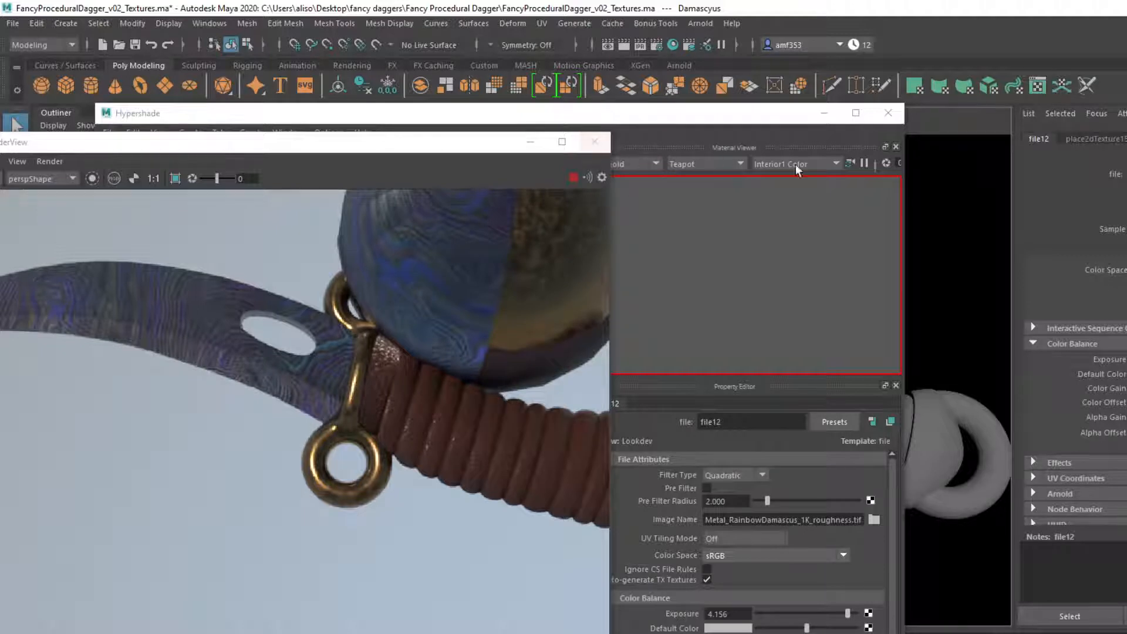
Delete the RainbowDamascus metallic and roughness texture nodes from the Damascyus material network.
left_click_drag(788, 112, 1126, 75)
scroll(781, 461, "up", 4)
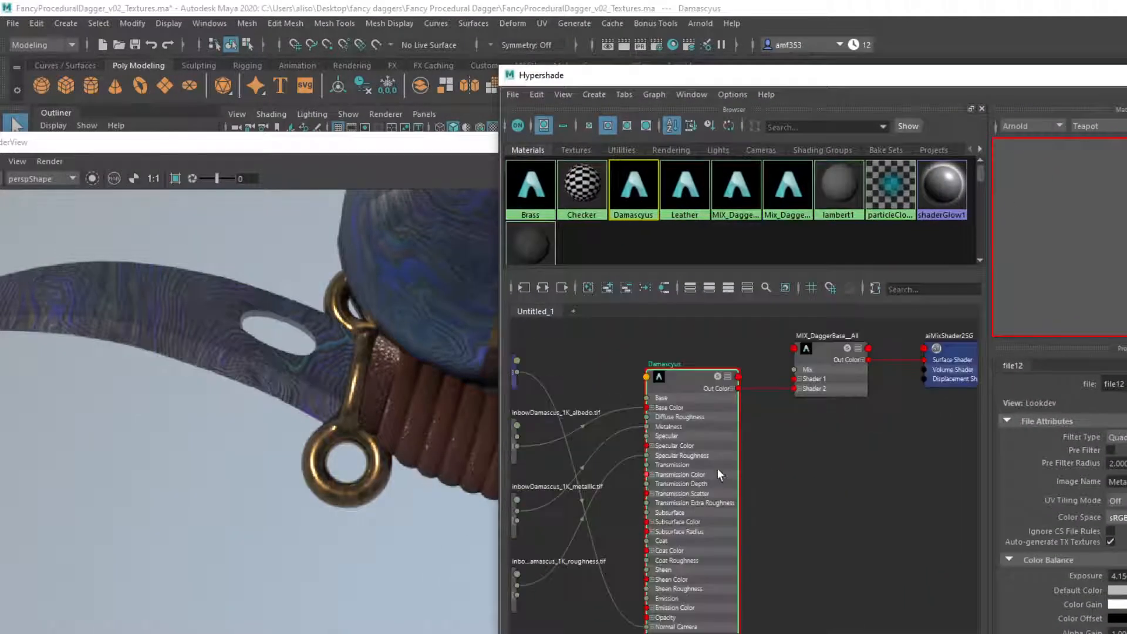
middle_click_drag(679, 490, 883, 463, "alt")
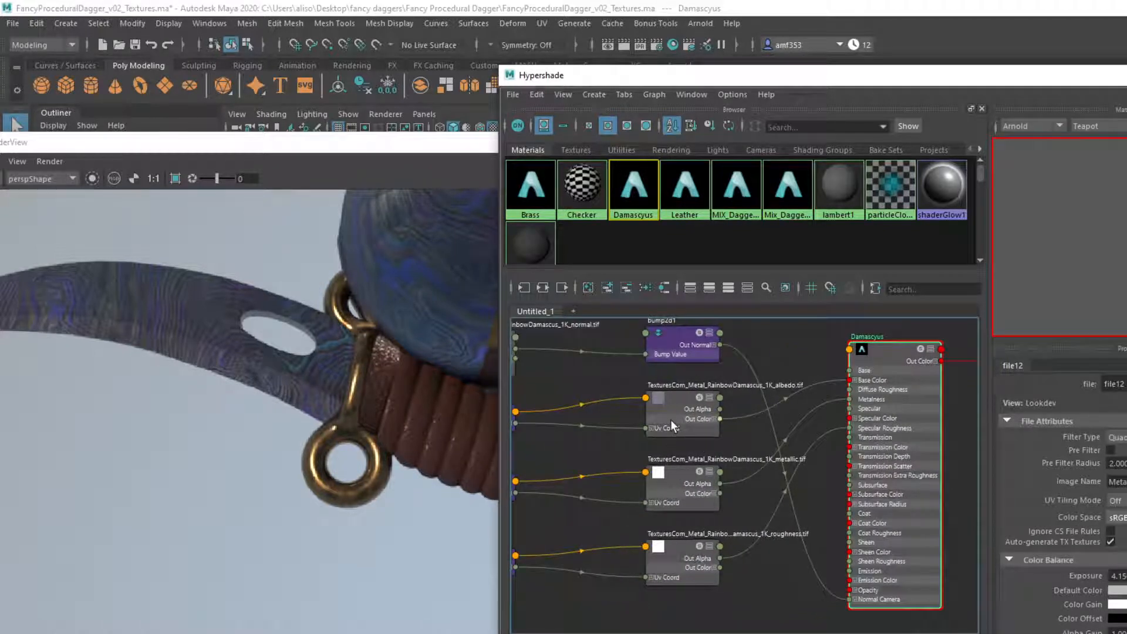
left_click(662, 494)
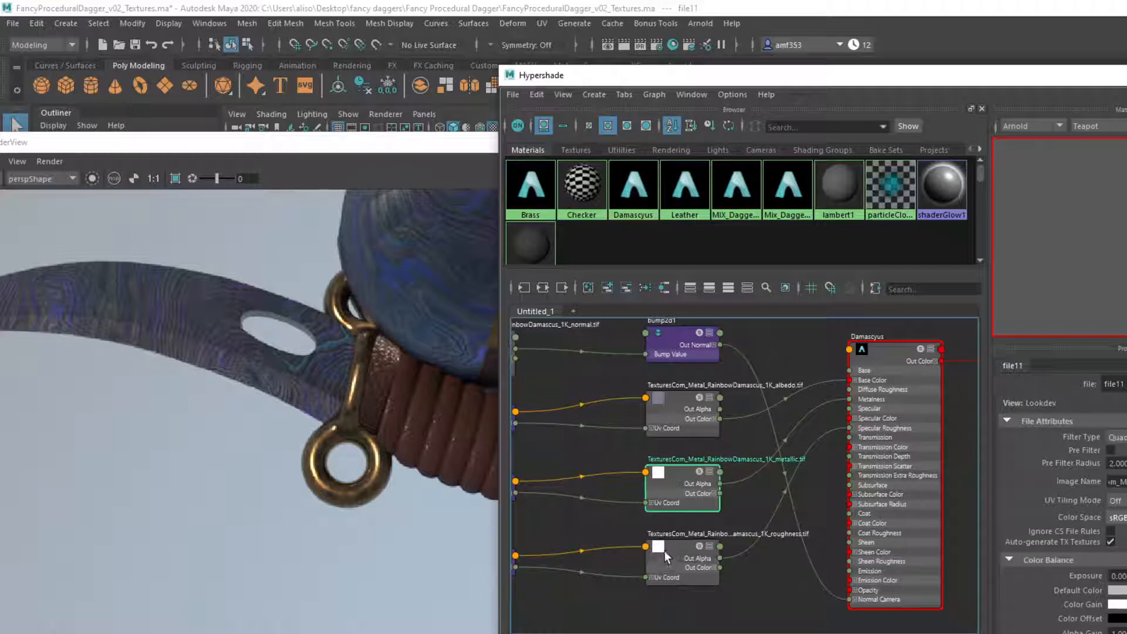
left_click(673, 555, "shift")
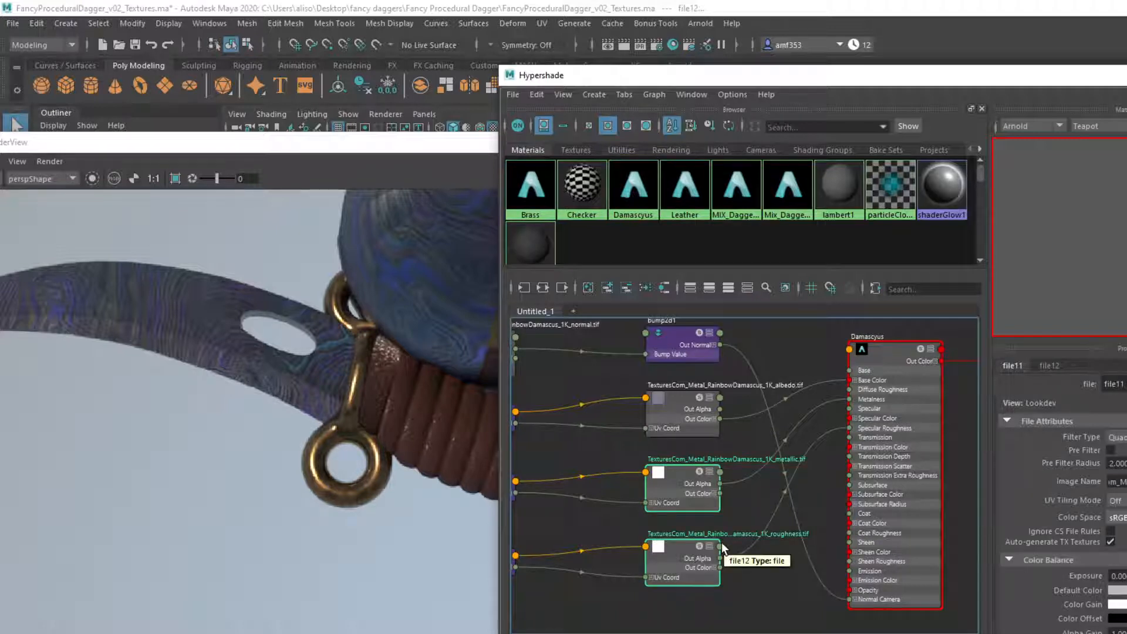
key("Delete")
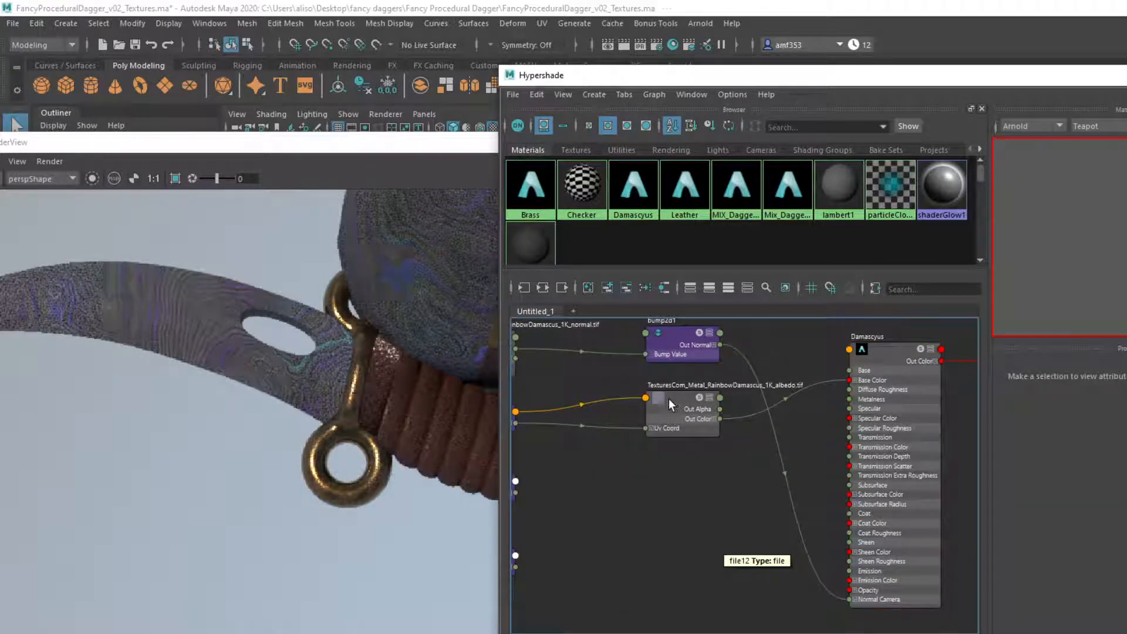
Raise the exposure of the RainbowDamascus albedo texture to about 1.42.
left_click(668, 399)
left_click_drag(1123, 545, 1126, 545)
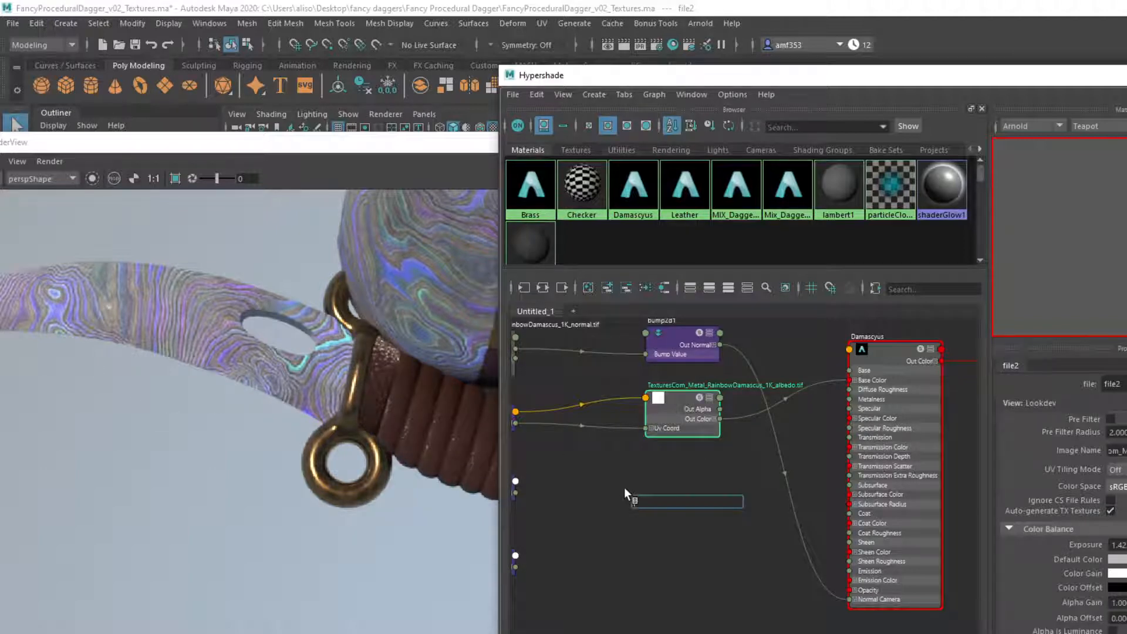
Route the albedo texture's Out Color R through a new ramp texture's V Coord into the Damascyus material's Metalness.
type("ramp")
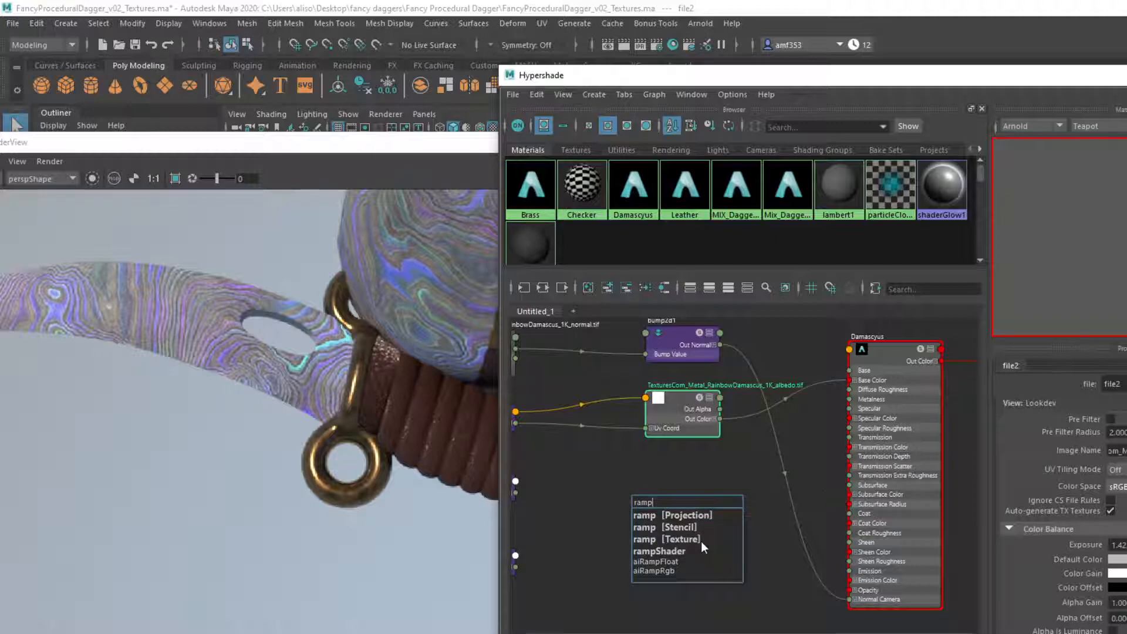
left_click(700, 539)
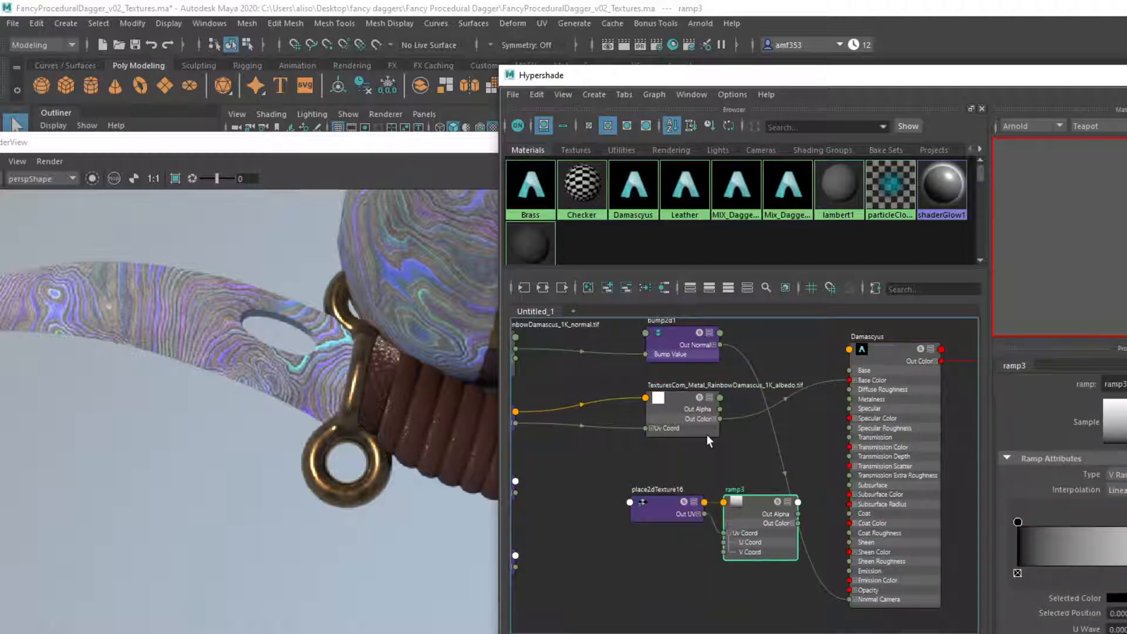
left_click(713, 420)
left_click_drag(720, 427, 737, 538)
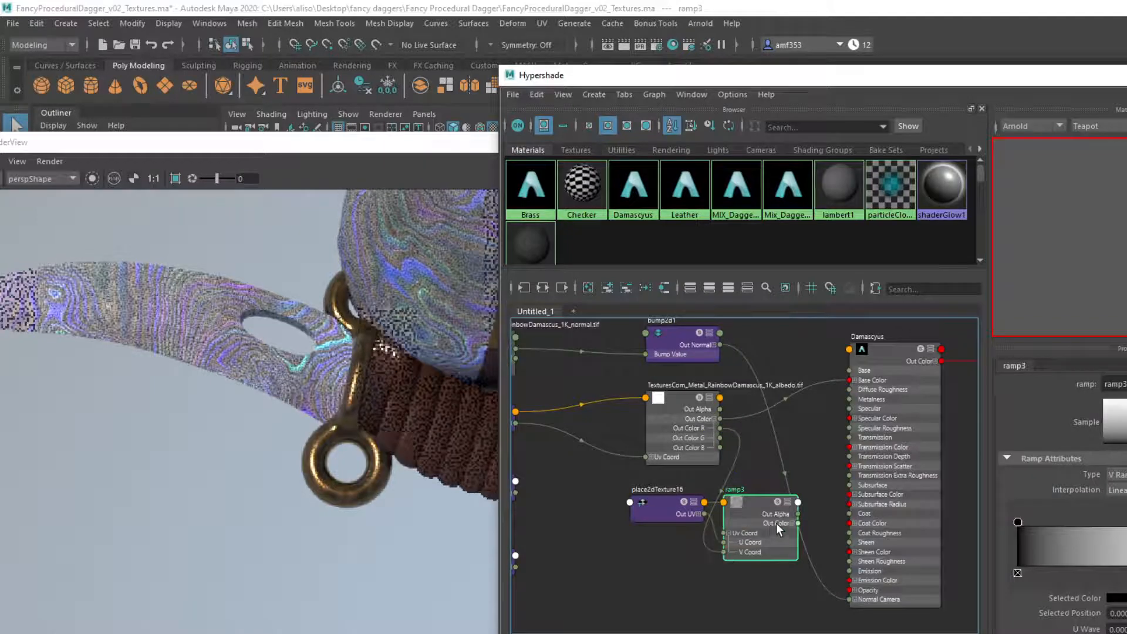
left_click(791, 523)
left_click_drag(798, 533, 850, 399)
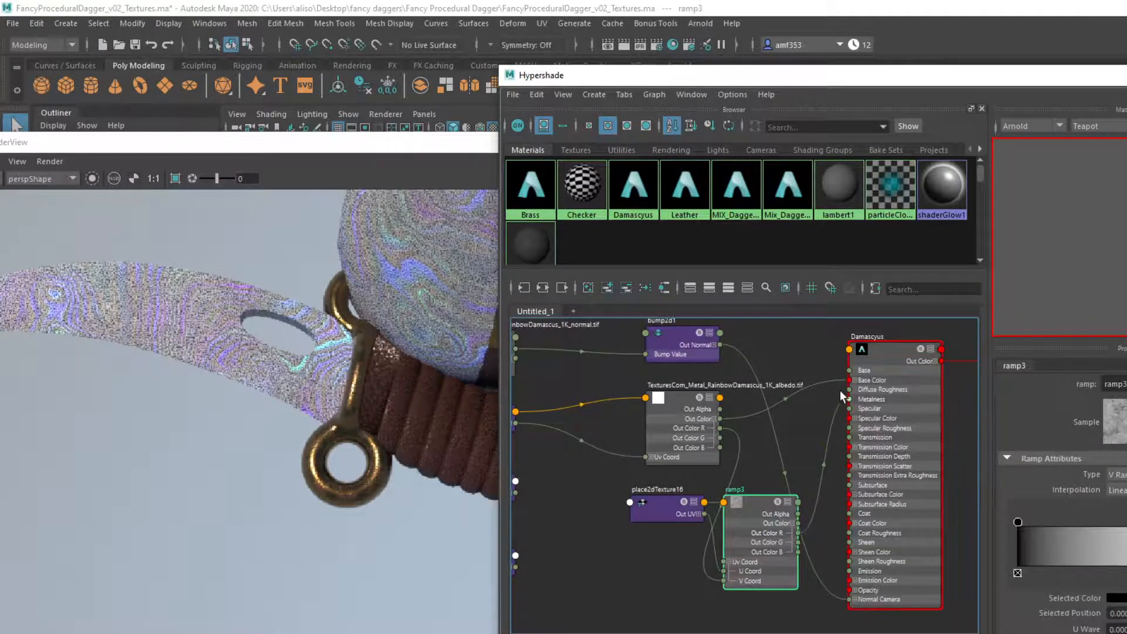
Isolate the ramp in the render and tighten its black and white stops for hard contrast, with white at about 0.48.
left_click(92, 178)
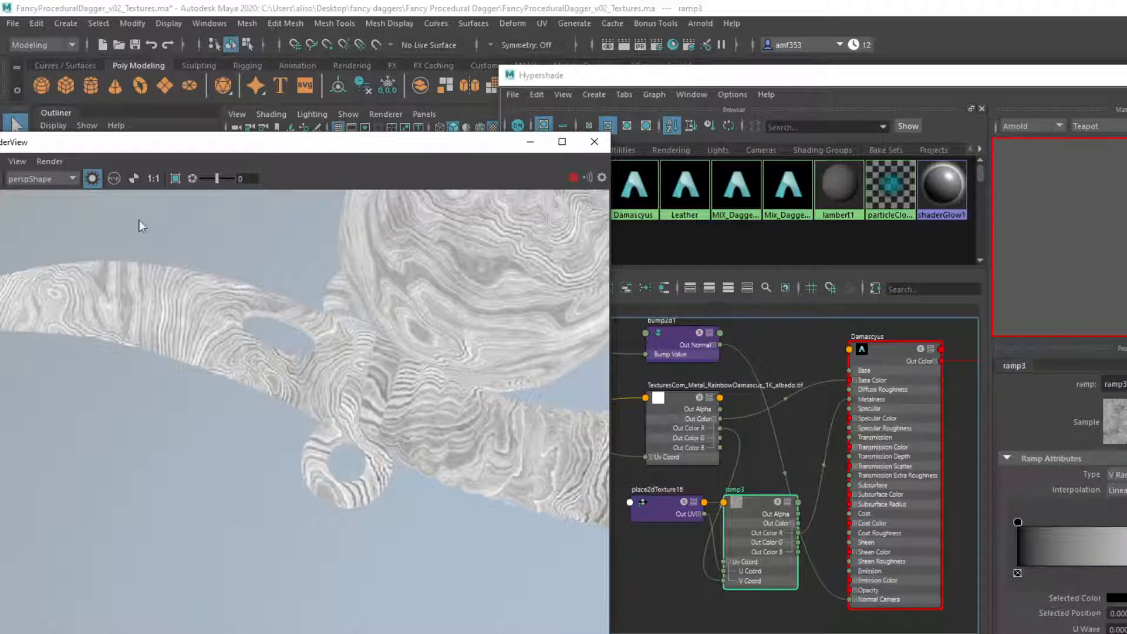
left_click_drag(1018, 520, 1100, 520)
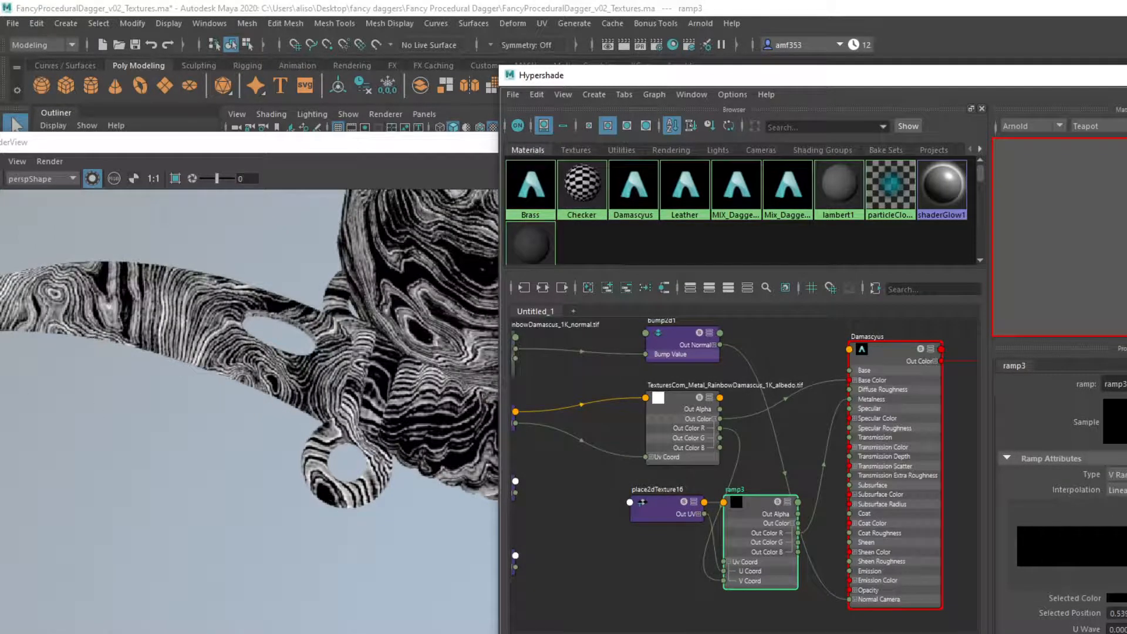
left_click_drag(1126, 520, 1121, 520)
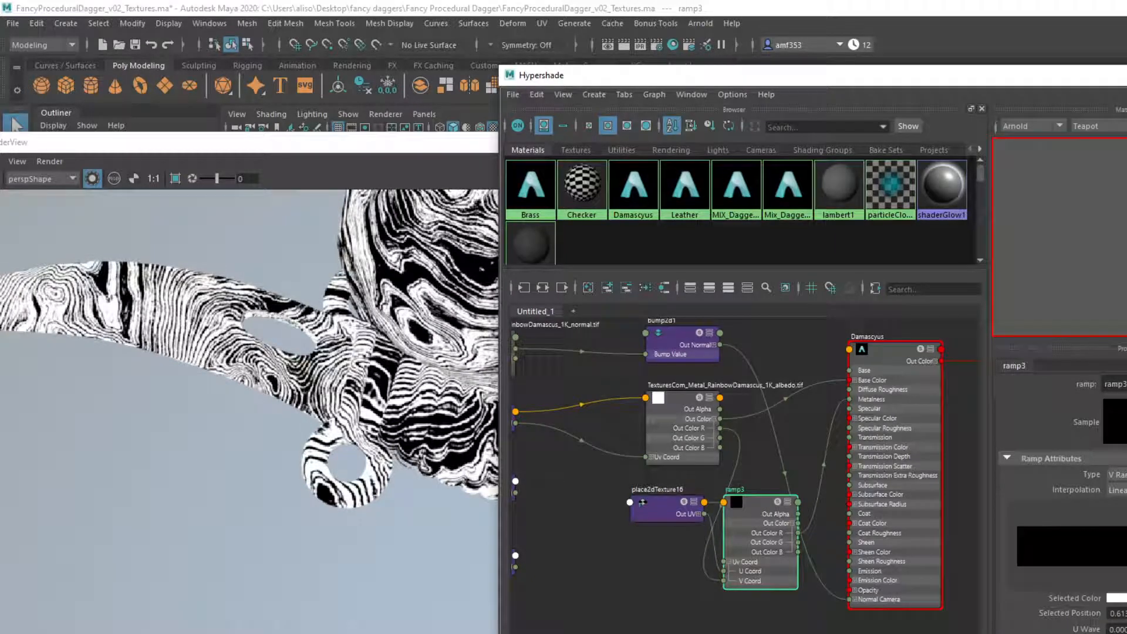
mouse_move(1126, 522)
left_mouse_down()
mouse_move(1110, 522)
mouse_move(1125, 522)
left_mouse_up()
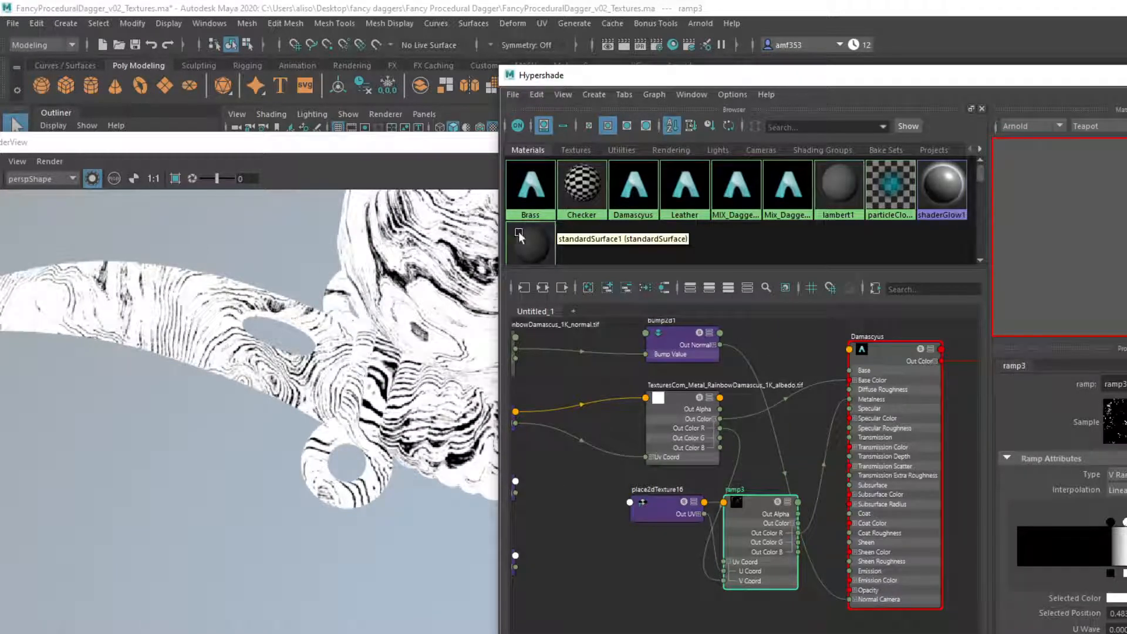
left_click(94, 178)
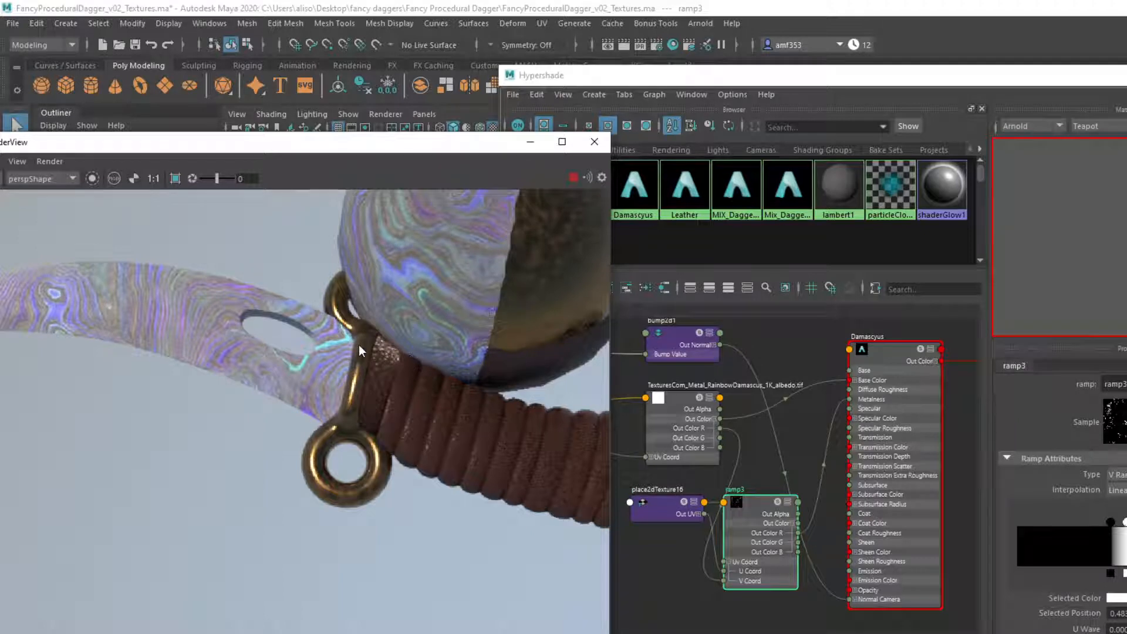
Lower the Damascyus material's specular roughness to 0.
left_click(885, 354)
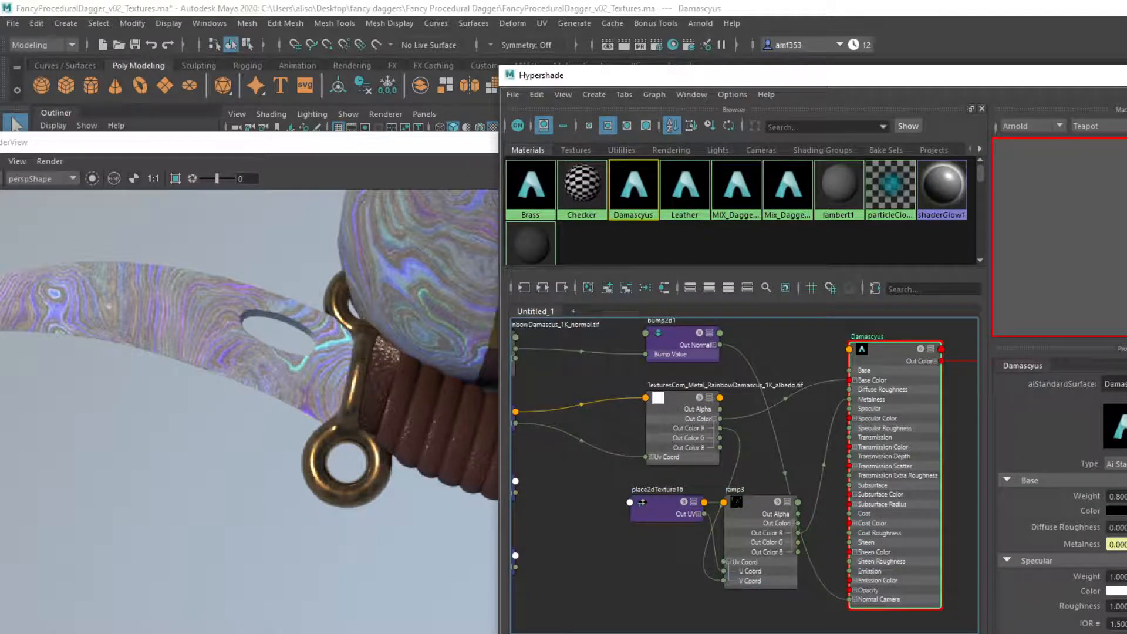
left_click_drag(1126, 607, 1113, 614)
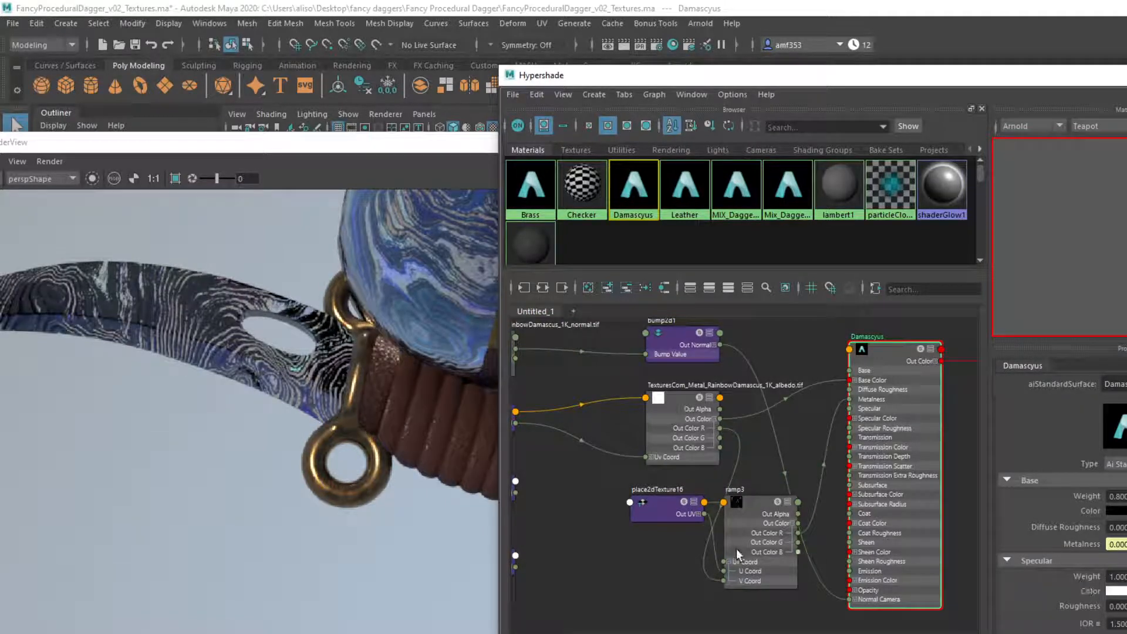
Readjust the metalness ramp's black and white stops, placing the white one at about 0.46.
left_click(758, 502)
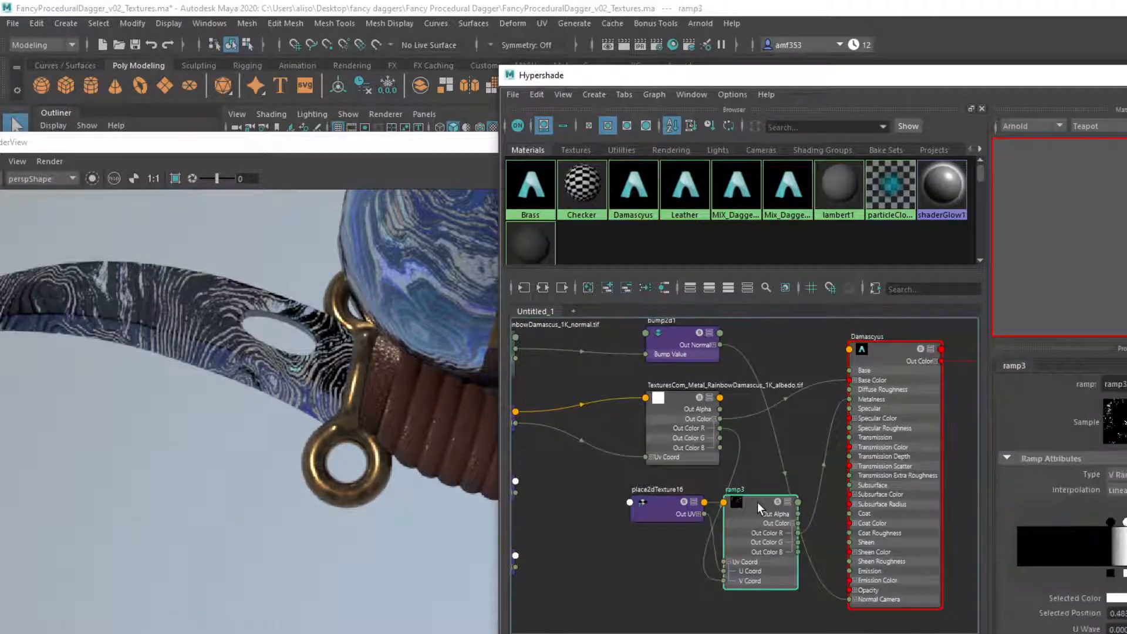
mouse_move(1110, 522)
left_mouse_down()
mouse_move(1055, 522)
mouse_move(1126, 522)
left_mouse_up()
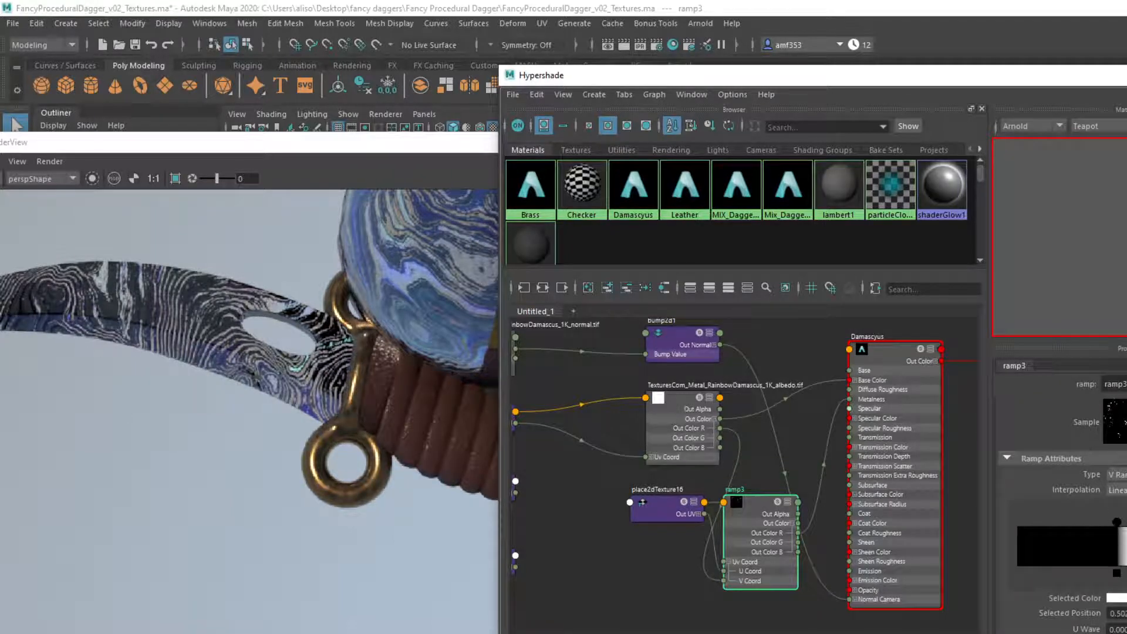
left_click_drag(1126, 522, 1123, 527)
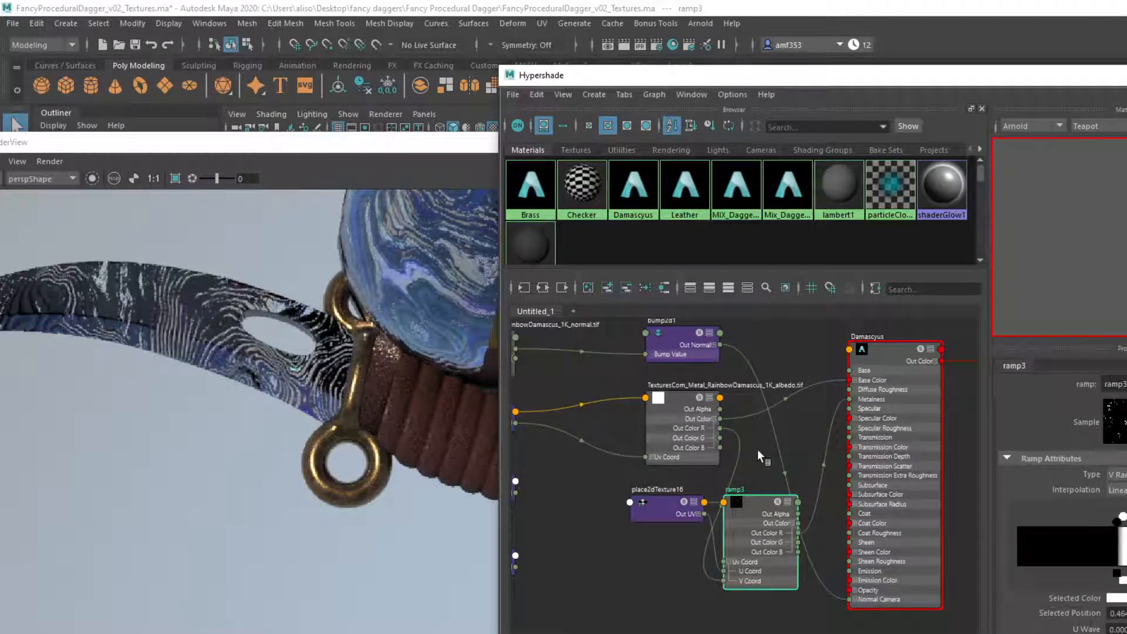
Create another ramp texture and feed the albedo texture's Out Color R into its V Coord, spacing out the surrounding nodes.
key("Tab")
type("ramp")
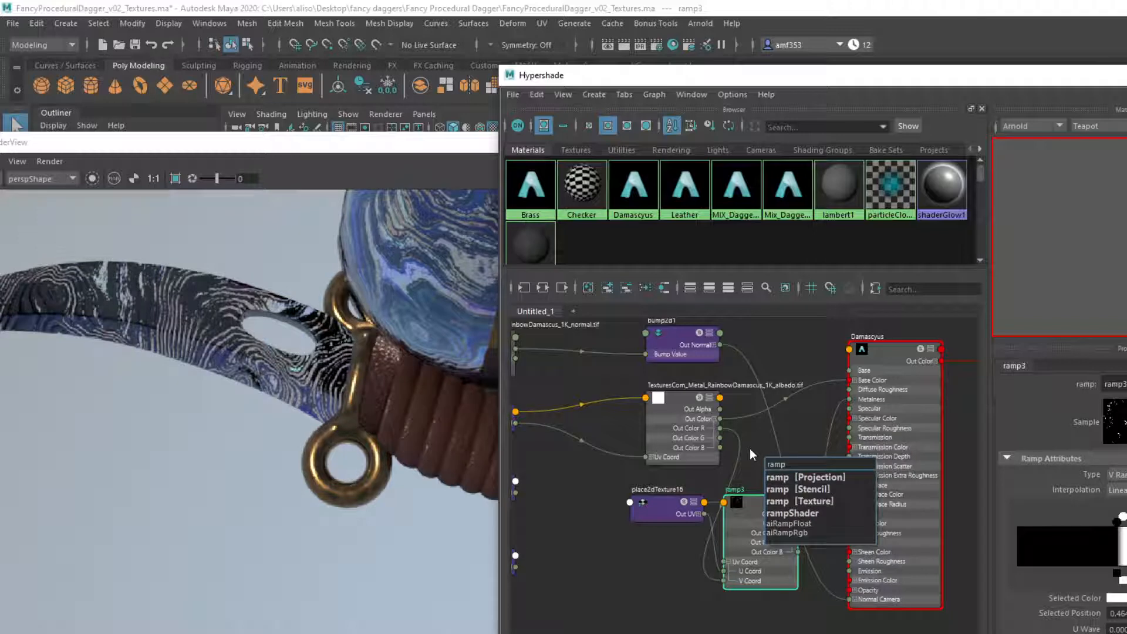
key("Return")
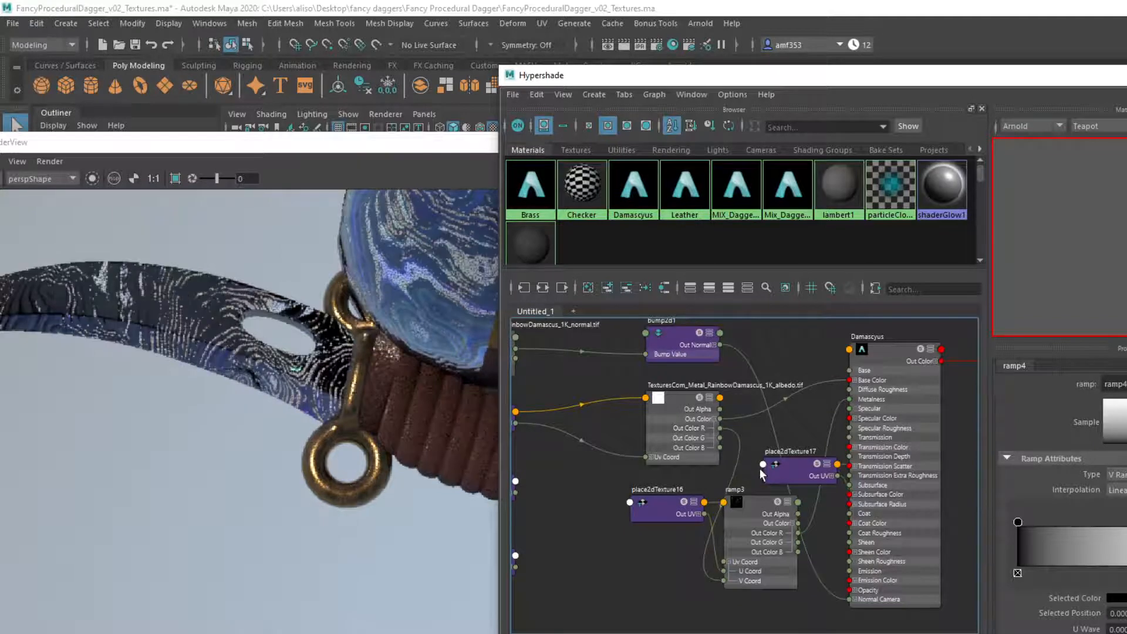
left_click_drag(765, 476, 687, 482)
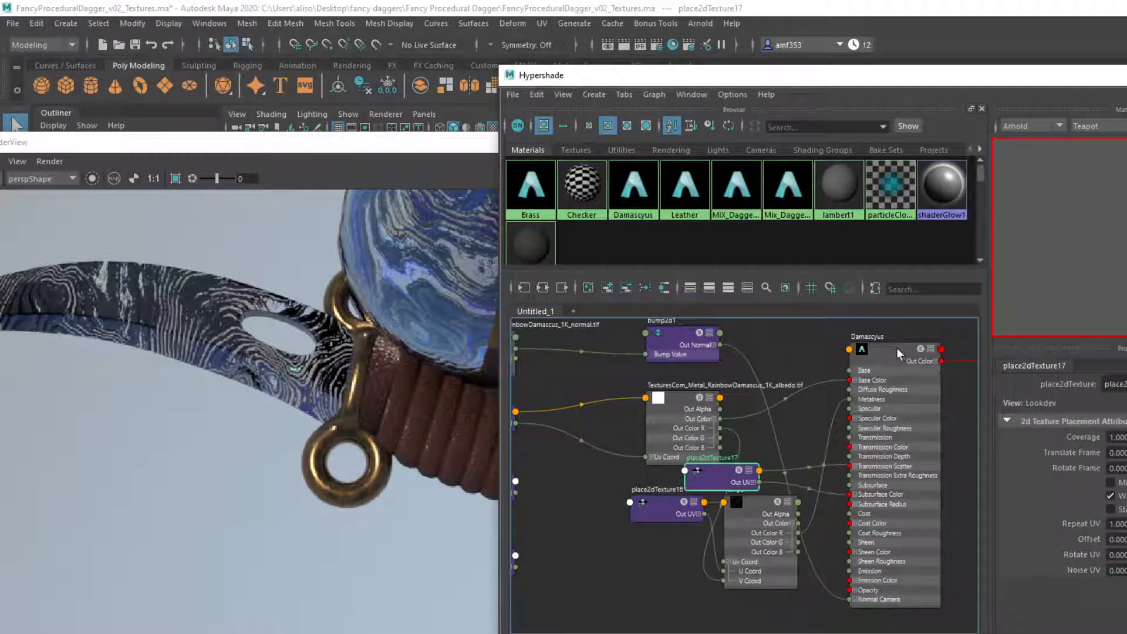
left_click_drag(896, 347, 1002, 348)
left_click_drag(895, 460, 857, 433)
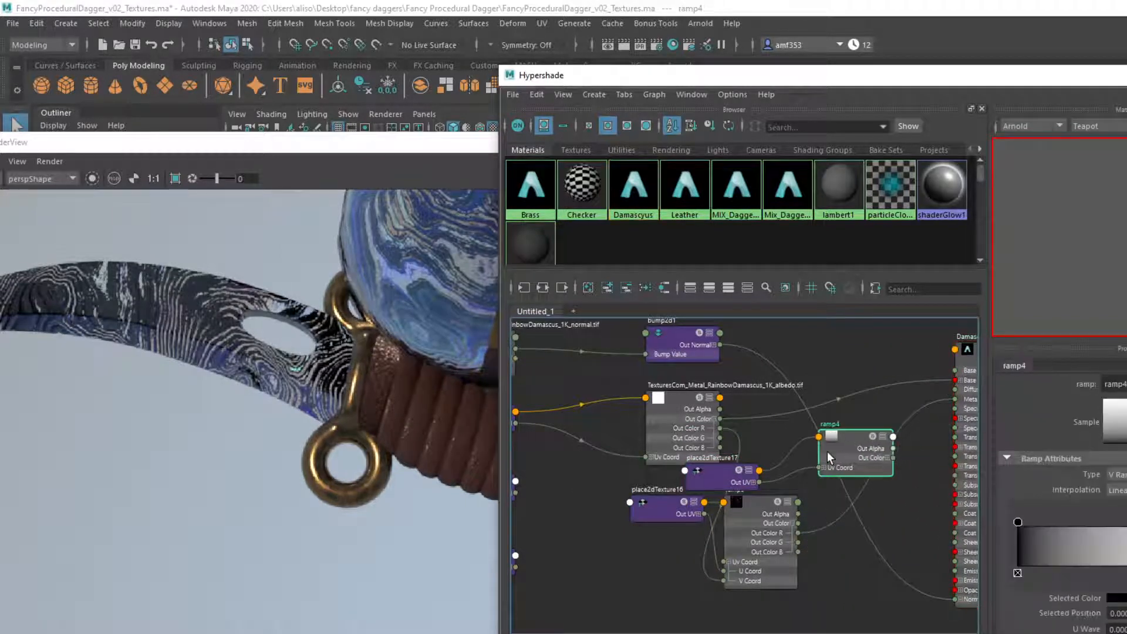
left_click_drag(720, 429, 819, 487)
Connect the new ramp's Out Color R to the Damascyus material's Specular Roughness.
left_click(887, 458)
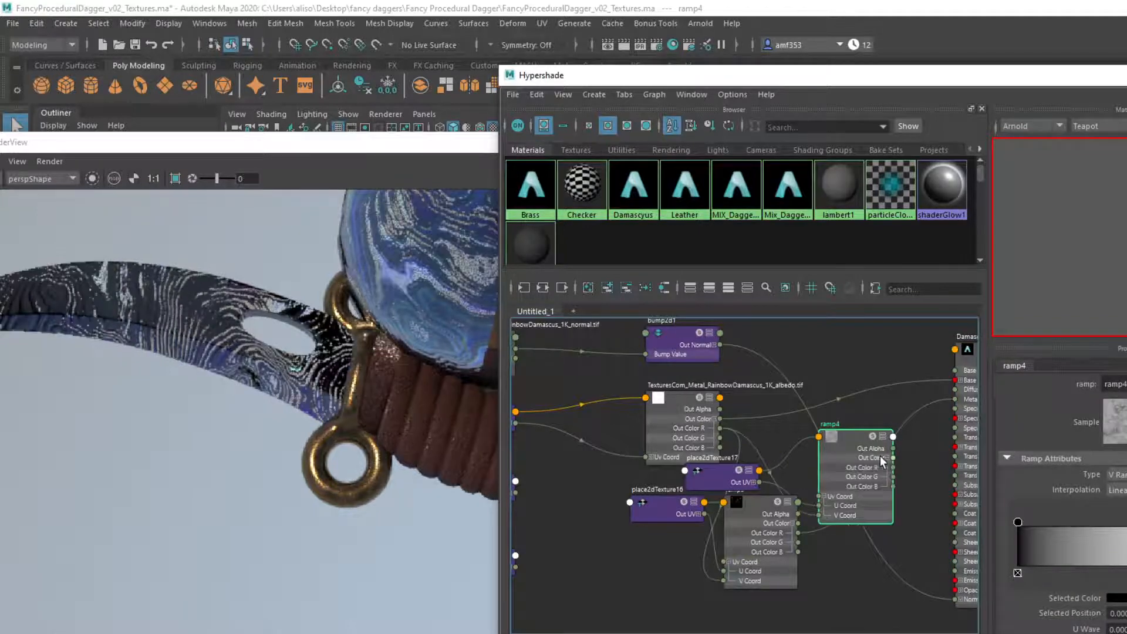
key("super")
scroll(899, 429, "up", 4)
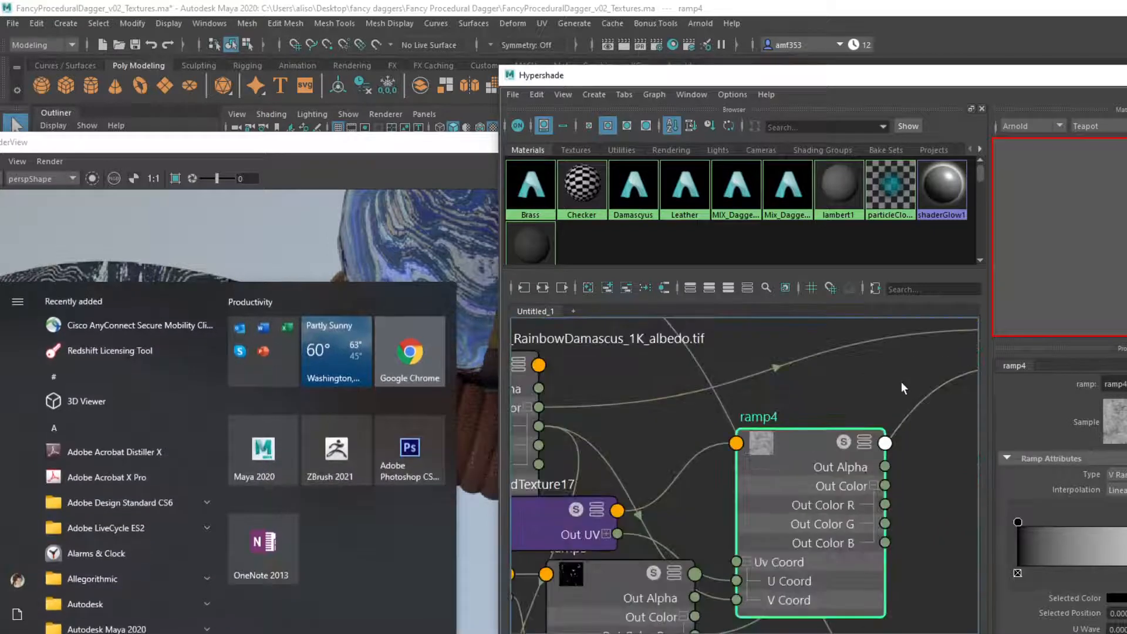
left_click(923, 450)
middle_click_drag(914, 447, 711, 463, "alt")
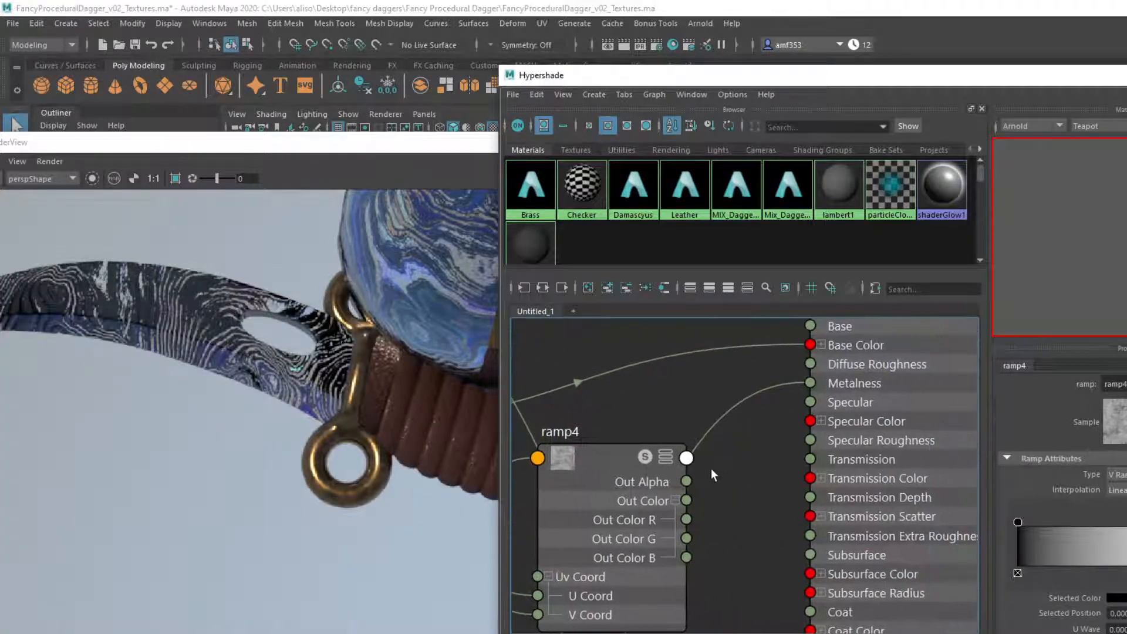
left_click_drag(686, 519, 811, 441)
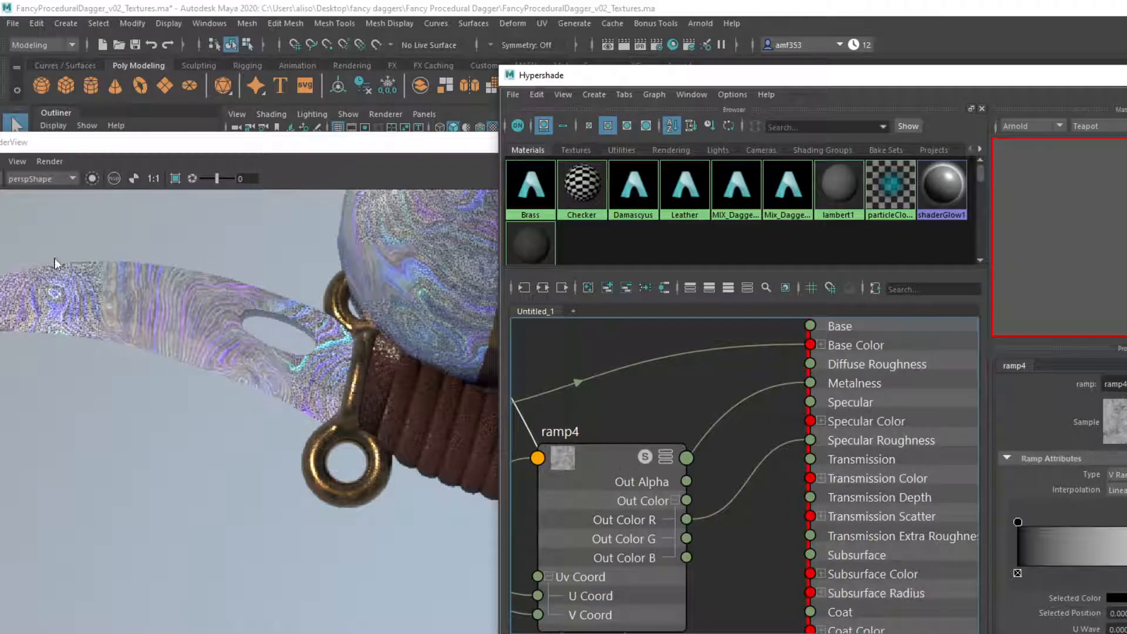
Tighten the roughness ramp's contrast, placing the white stop at about 0.51 and the dark stop at about 0.446.
left_click_drag(1018, 521, 1078, 522)
left_click(1095, 521)
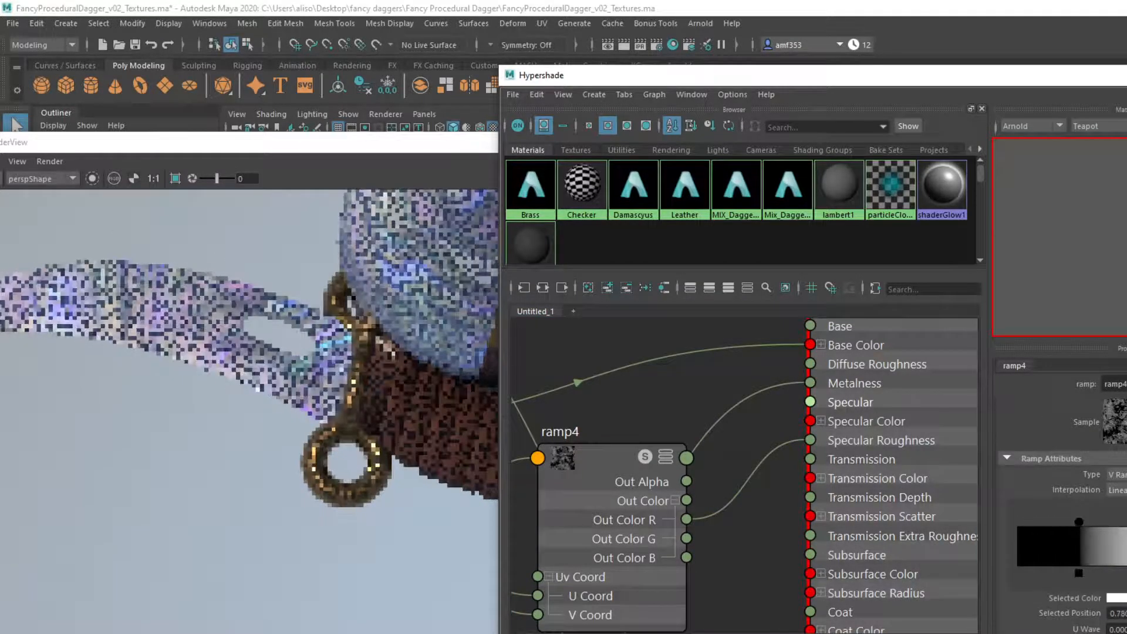
left_click_drag(1096, 522, 1125, 522)
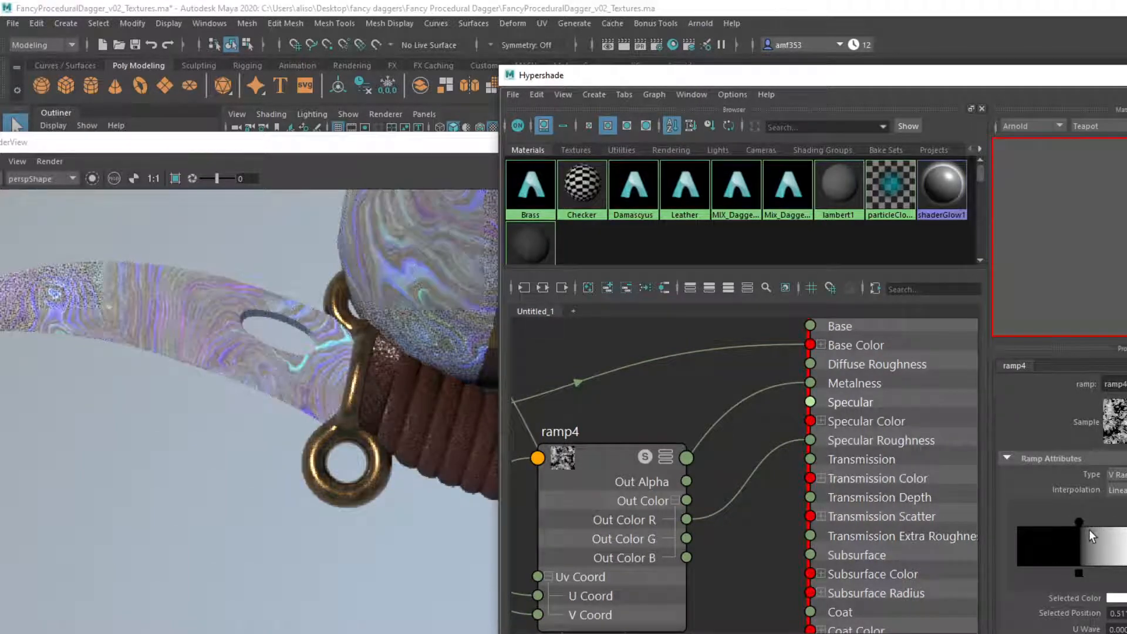
left_click_drag(1077, 523, 1118, 522)
Isolate the roughness ramp in the render, darken its stop colours to grey, and return to the full shaded render.
left_click(92, 179)
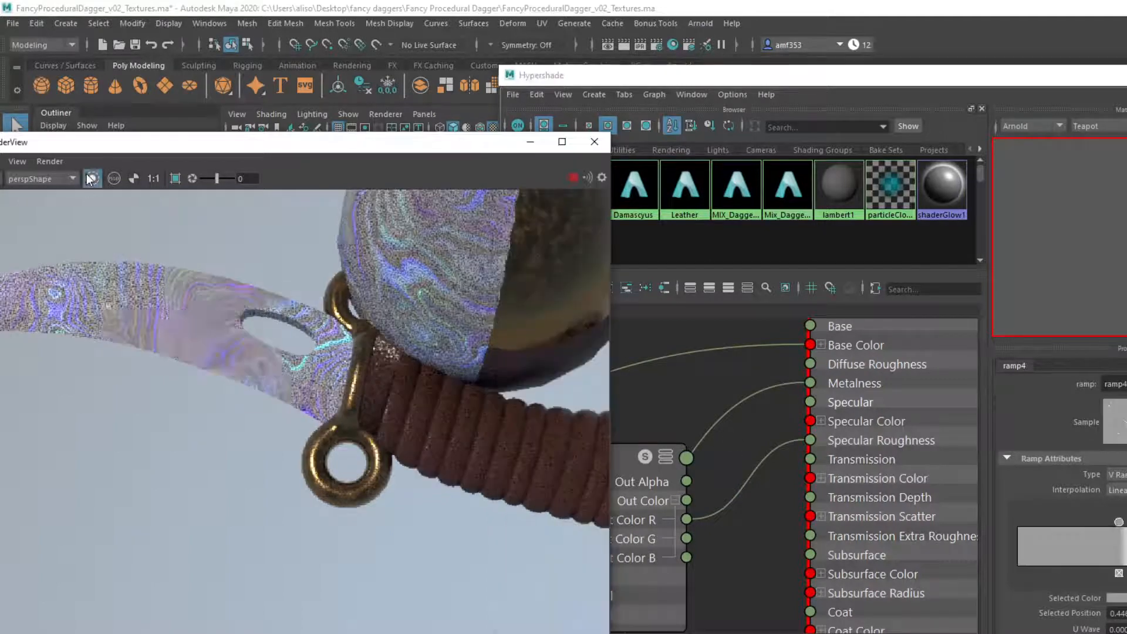
left_click(625, 463)
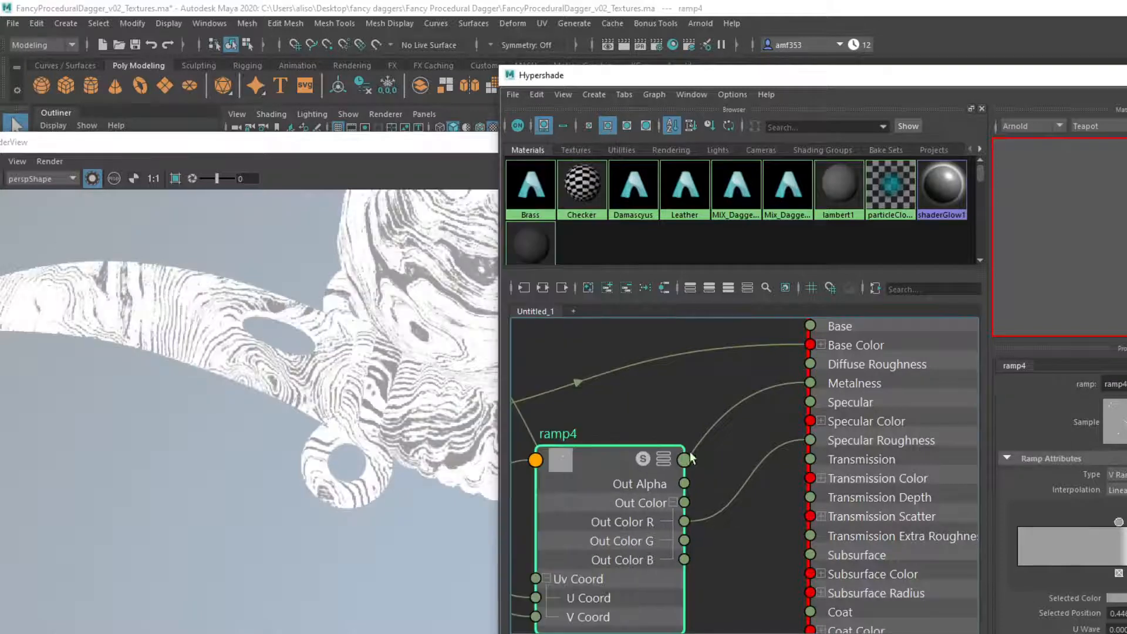
left_click(1126, 522)
left_click(1126, 598)
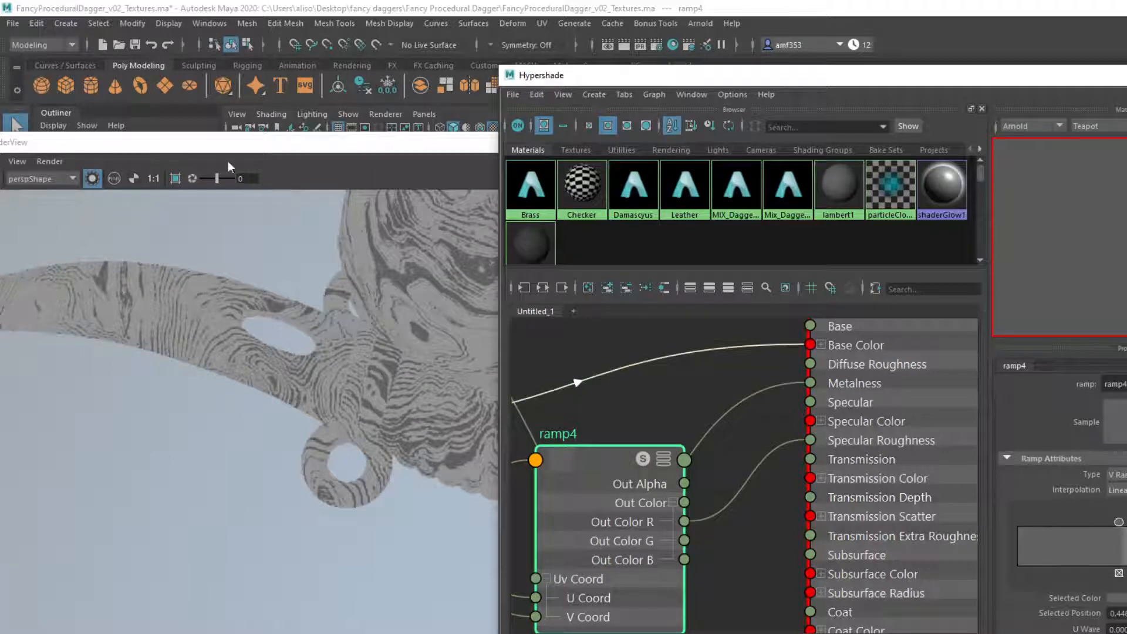
left_click(93, 179)
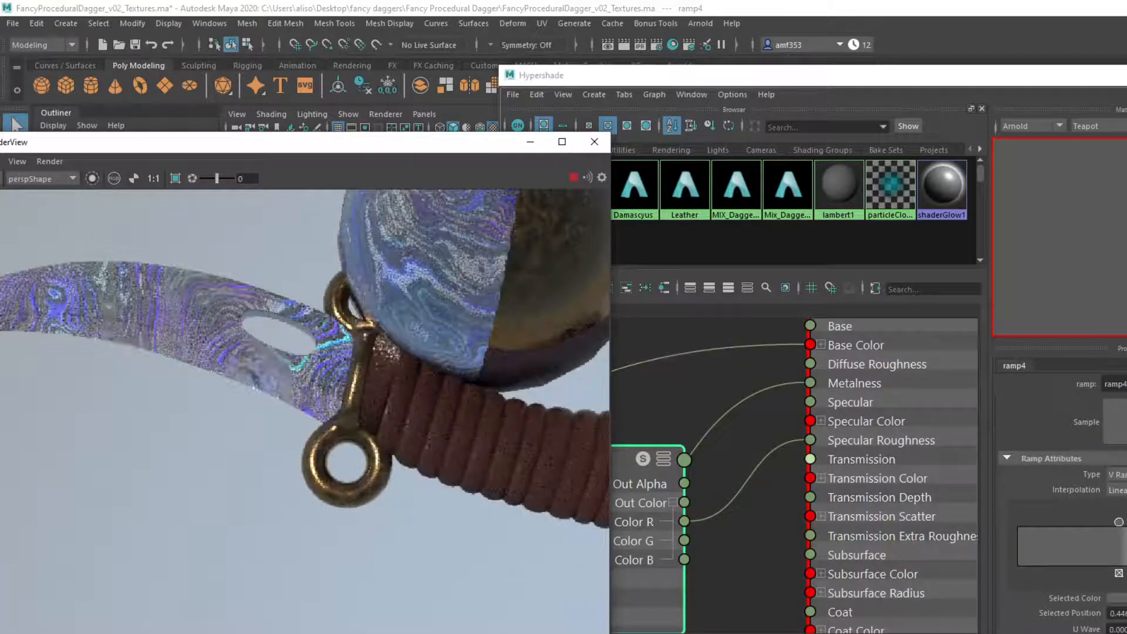
left_click(1121, 598)
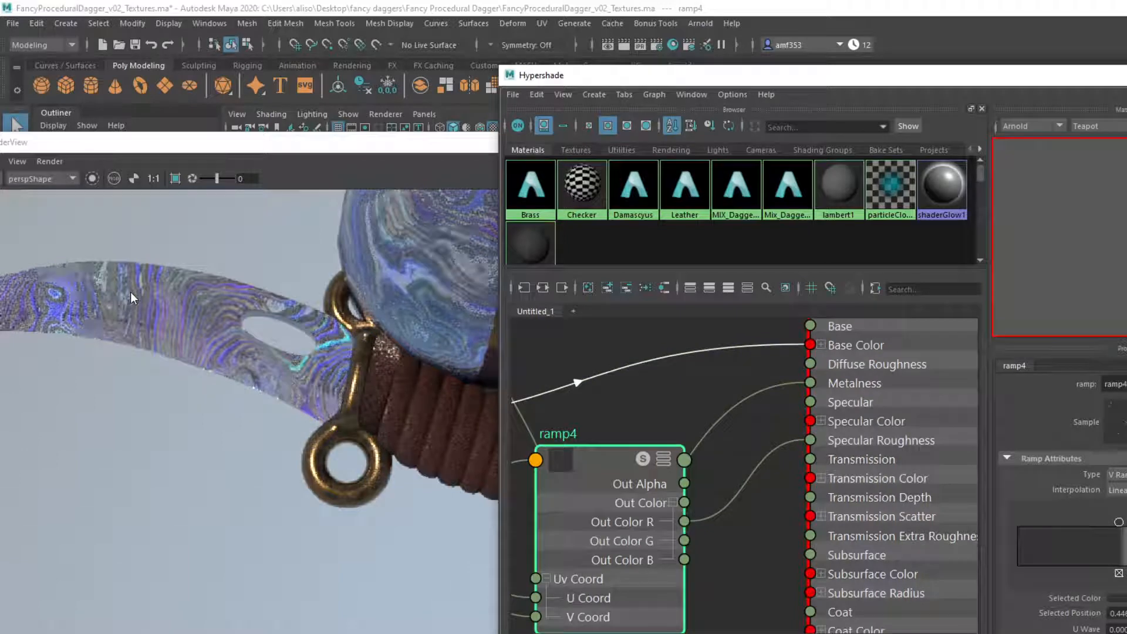
Turn on smooth mesh preview for the sphere beside the dagger.
scroll(246, 360, "down", 2)
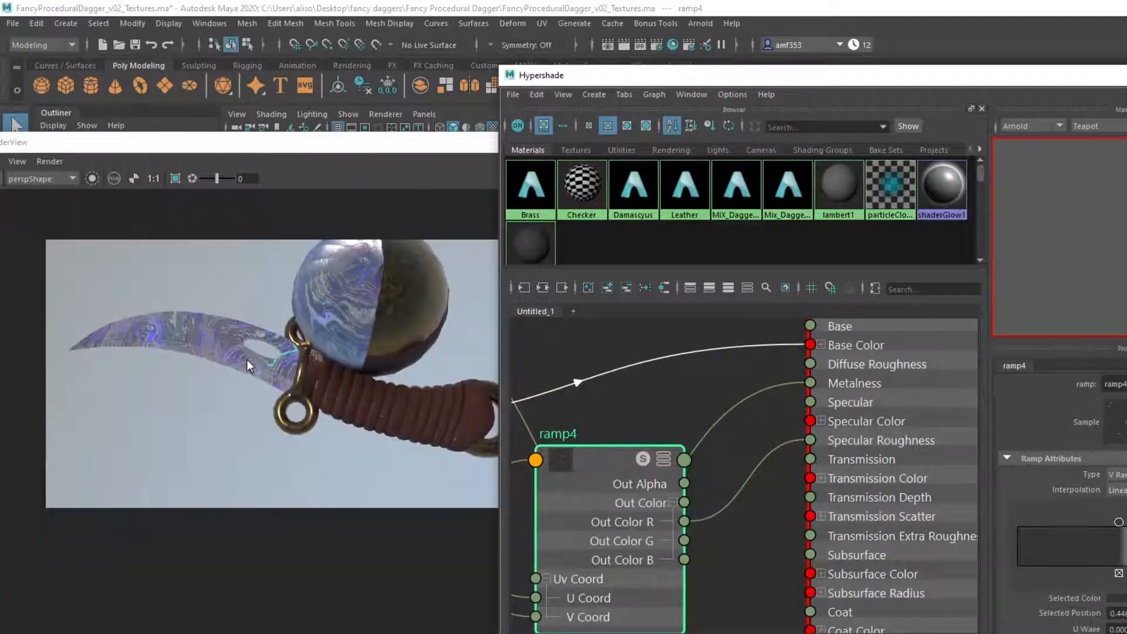
scroll(247, 359, "up", 1)
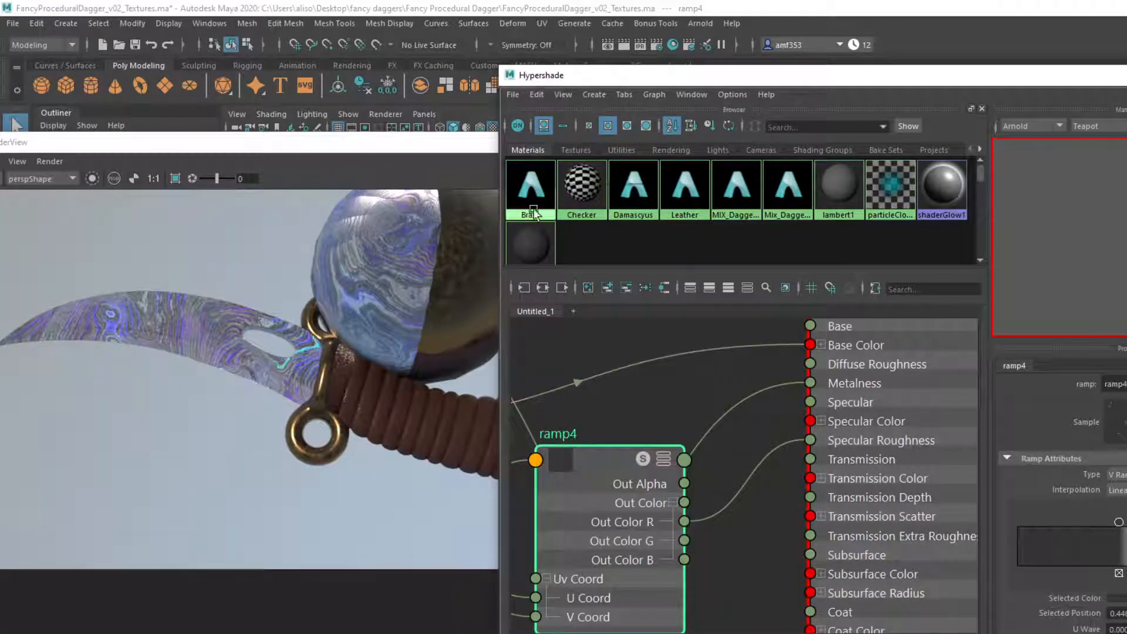
left_click_drag(430, 136, 372, 375)
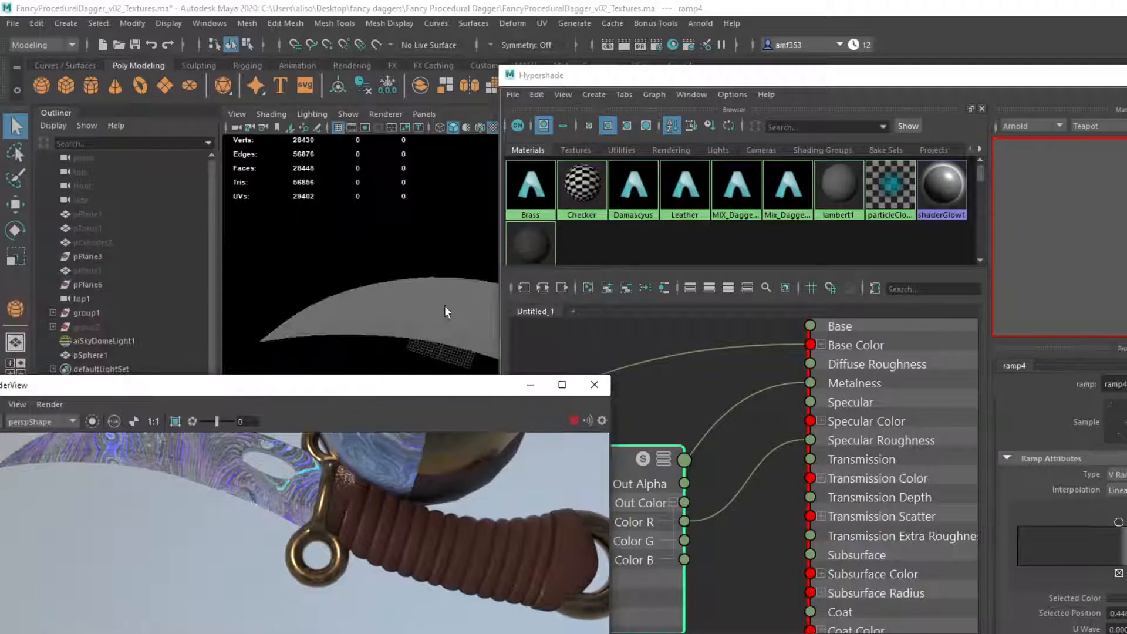
left_click(469, 282)
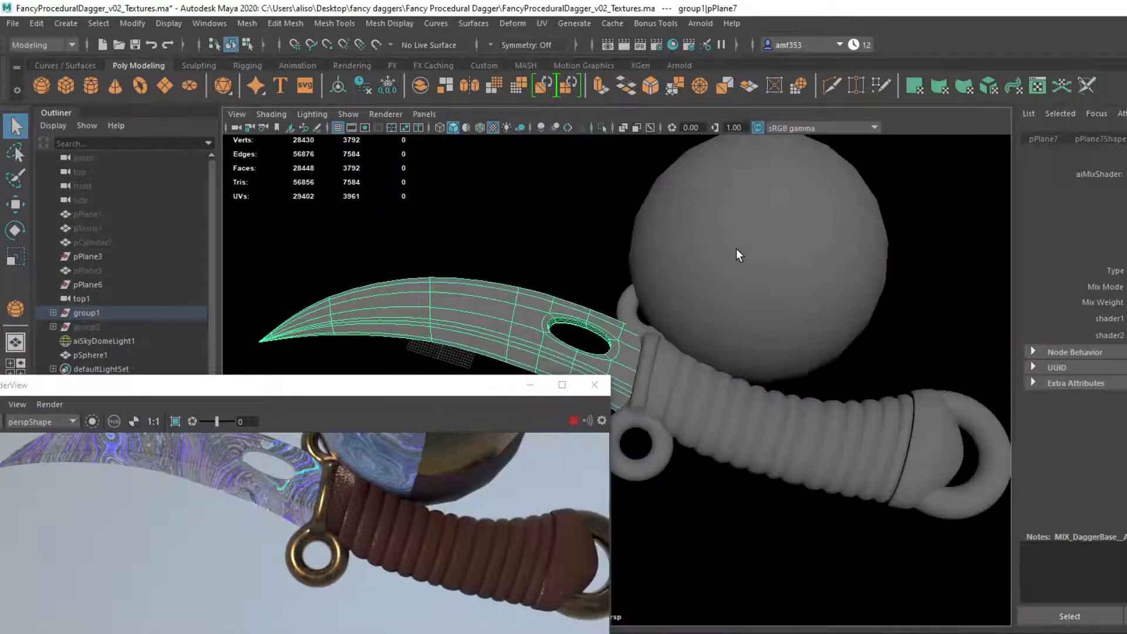
left_click(735, 246)
key("3")
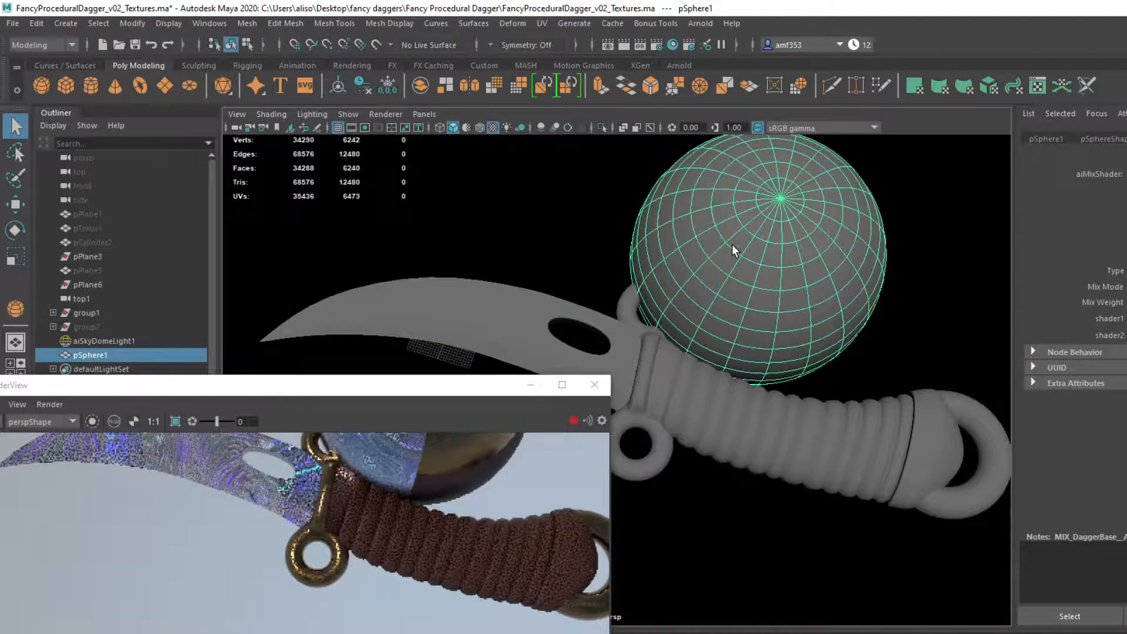
Examine the steel's reflections on the rendered blade and sphere from several camera angles.
left_click_drag(305, 385, 384, 190)
middle_click_drag(526, 357, 536, 397, "alt")
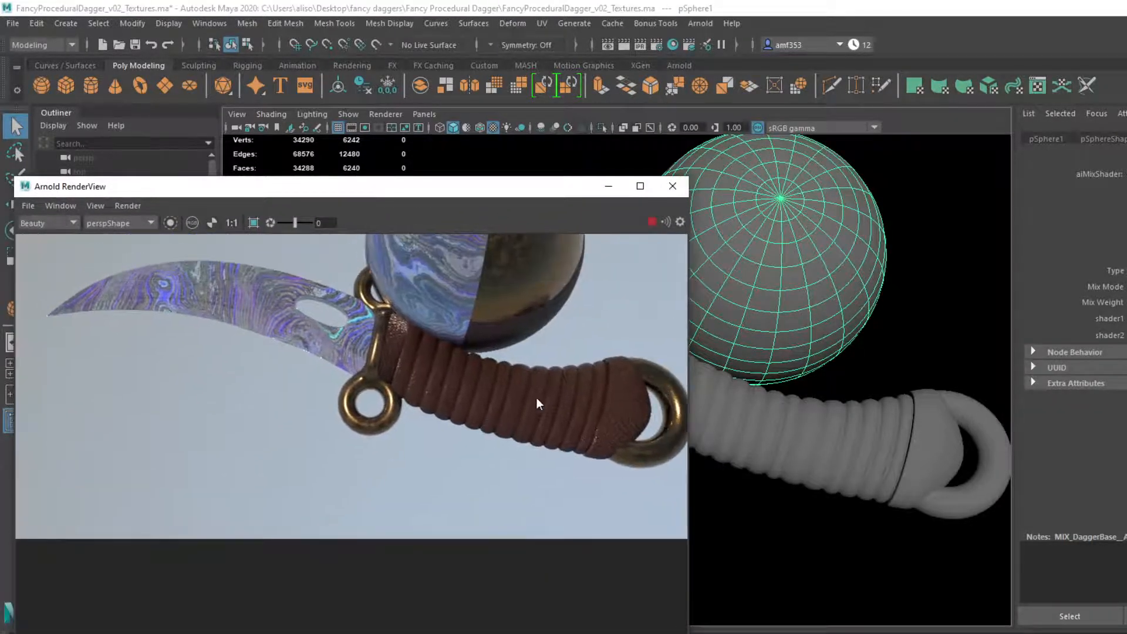
left_click_drag(885, 428, 1122, 374, "alt")
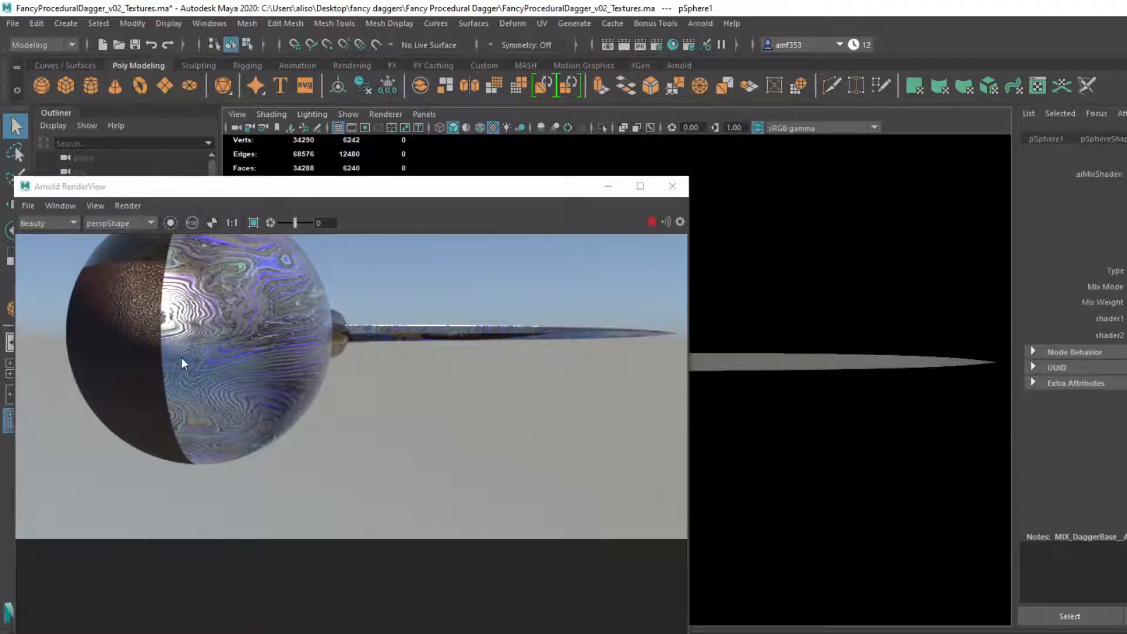
scroll(171, 338, "up", 4)
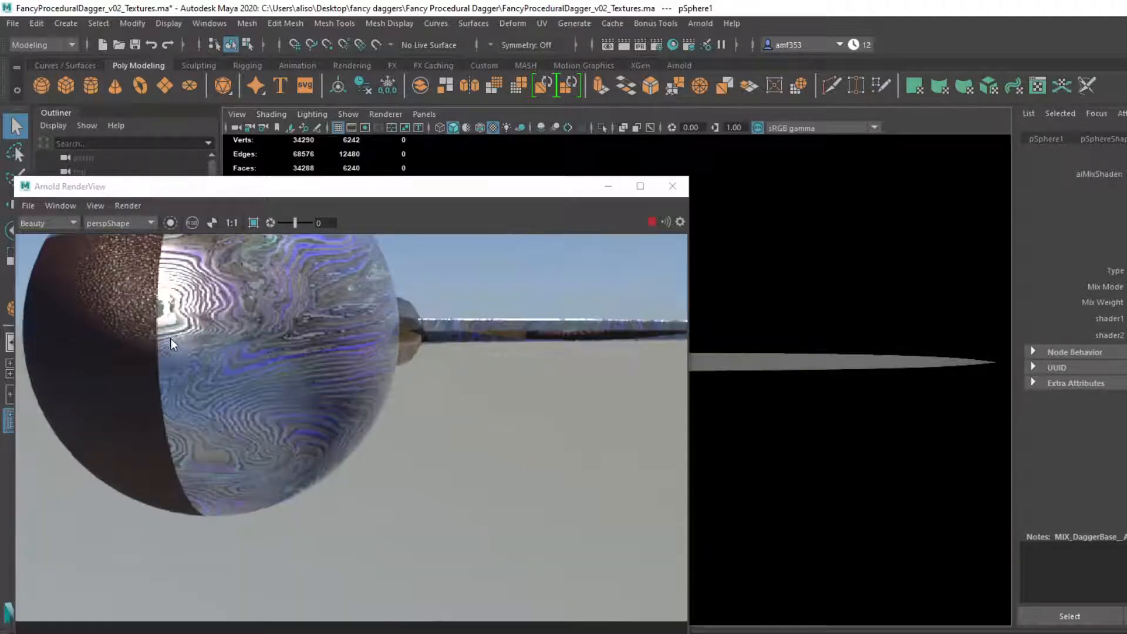
left_click_drag(892, 390, 931, 395, "alt")
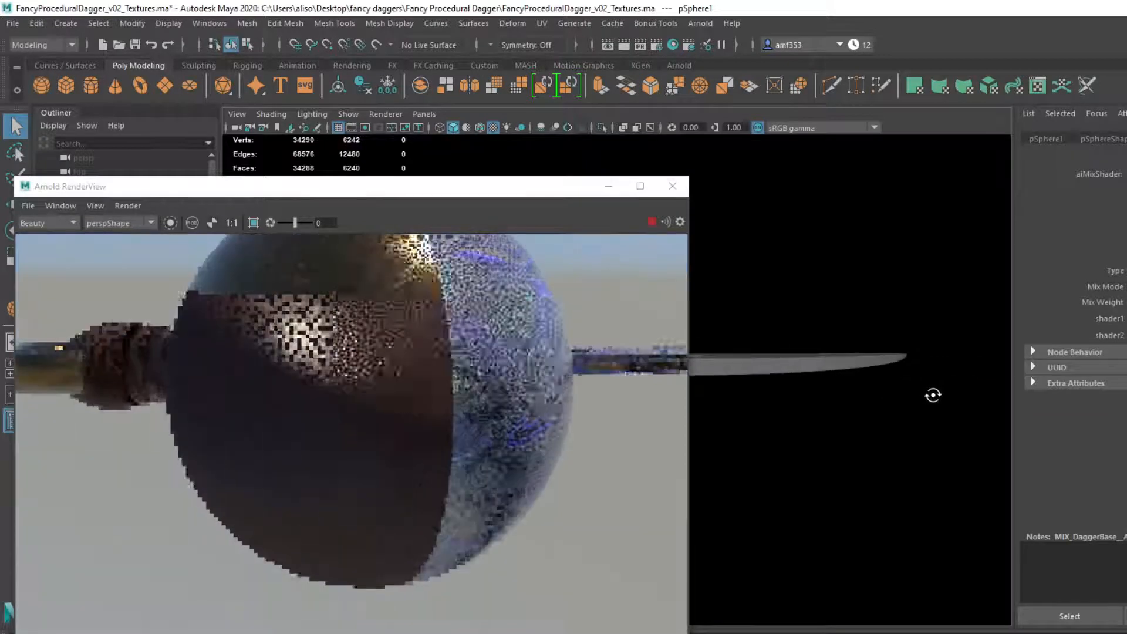
left_click_drag(757, 385, 836, 427, "alt")
middle_click_drag(157, 350, 179, 315)
left_click_drag(696, 341, 827, 394, "alt")
middle_click_drag(828, 401, 650, 315, "alt")
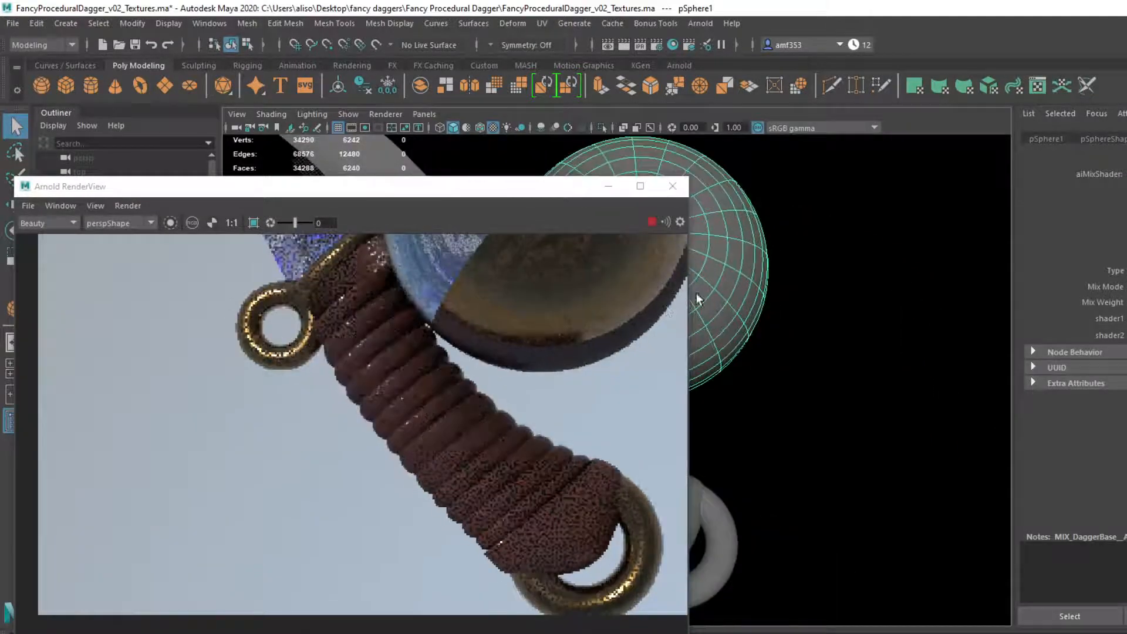
middle_click_drag(731, 293, 751, 415, "alt")
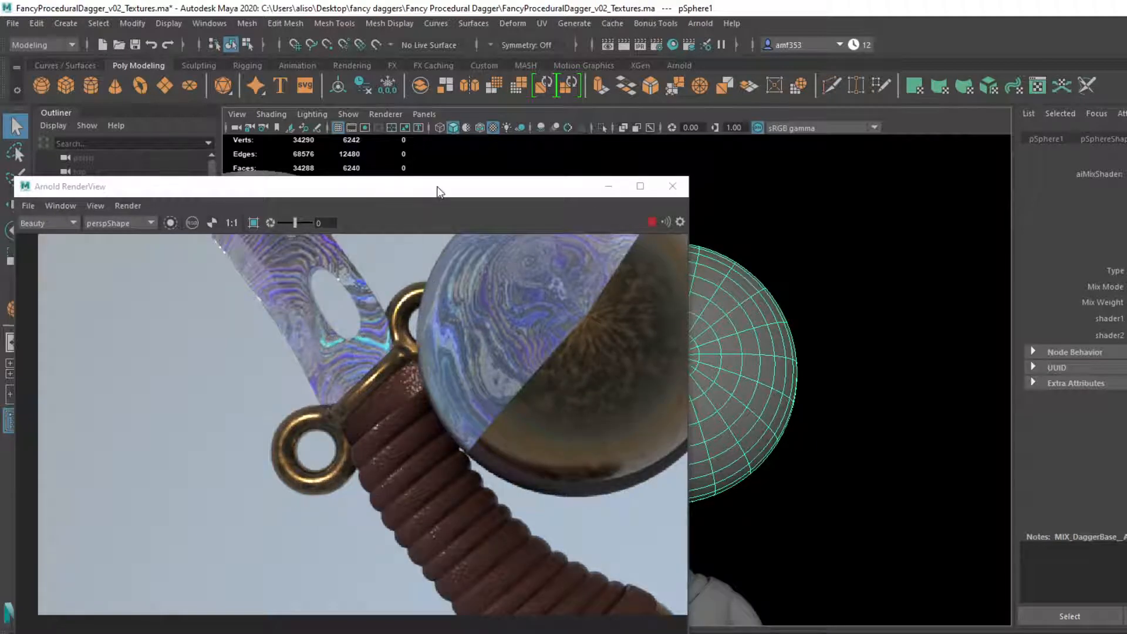
left_click_drag(763, 364, 848, 411, "alt")
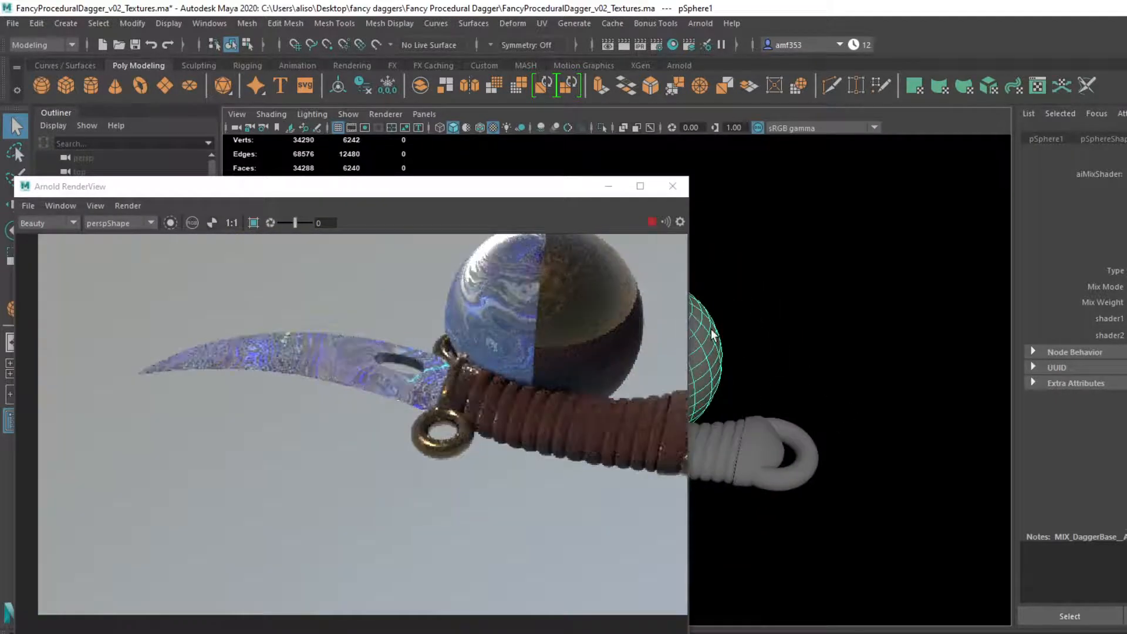
Move the sphere along the handle toward the pommel ring, away from the blade.
key("w")
left_click_drag(707, 371, 758, 382)
middle_click_drag(669, 447, 537, 435)
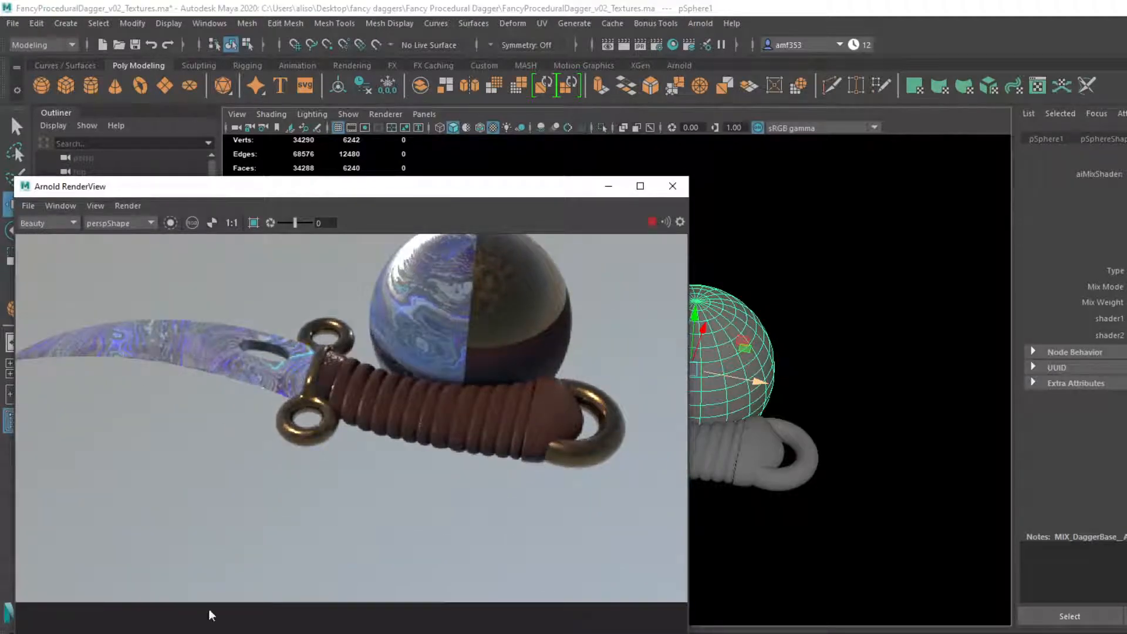
Bring up the UV Editor and check the UVs of the blade, the wrapped grip and the brass rings.
left_click(608, 187)
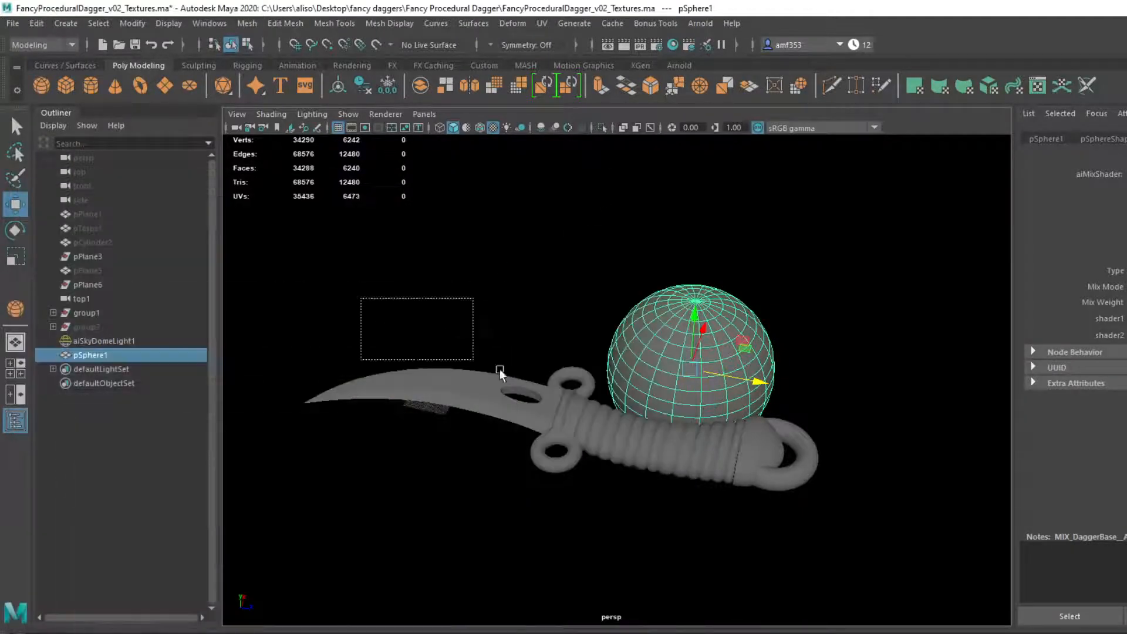
left_click(440, 381)
left_click(1033, 87)
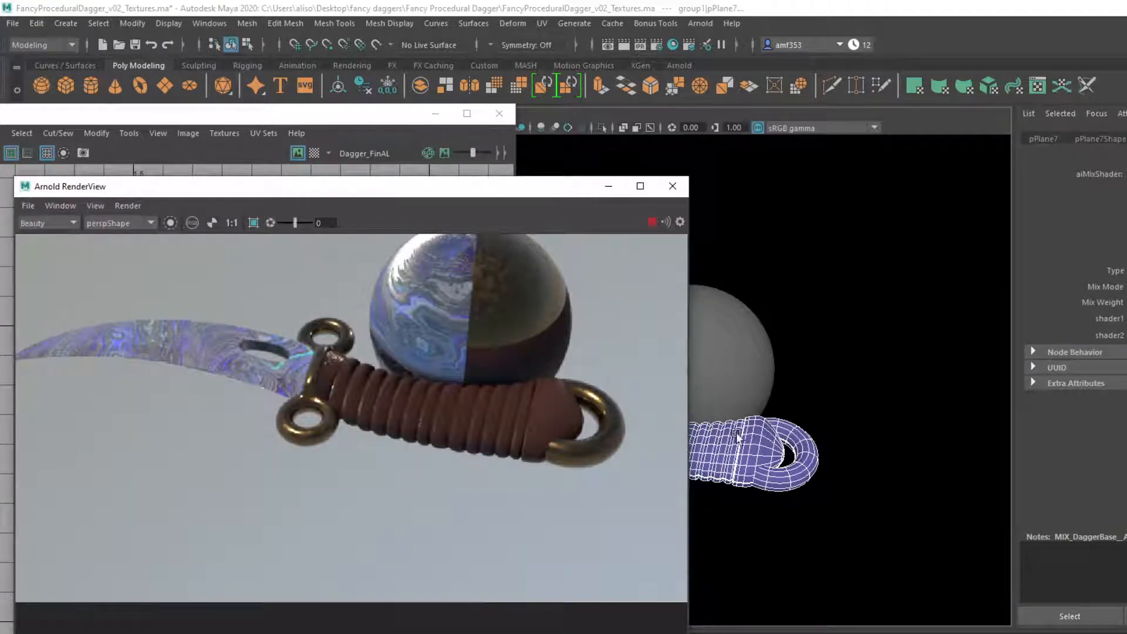
left_click_drag(541, 189, 415, 194)
left_click(709, 455)
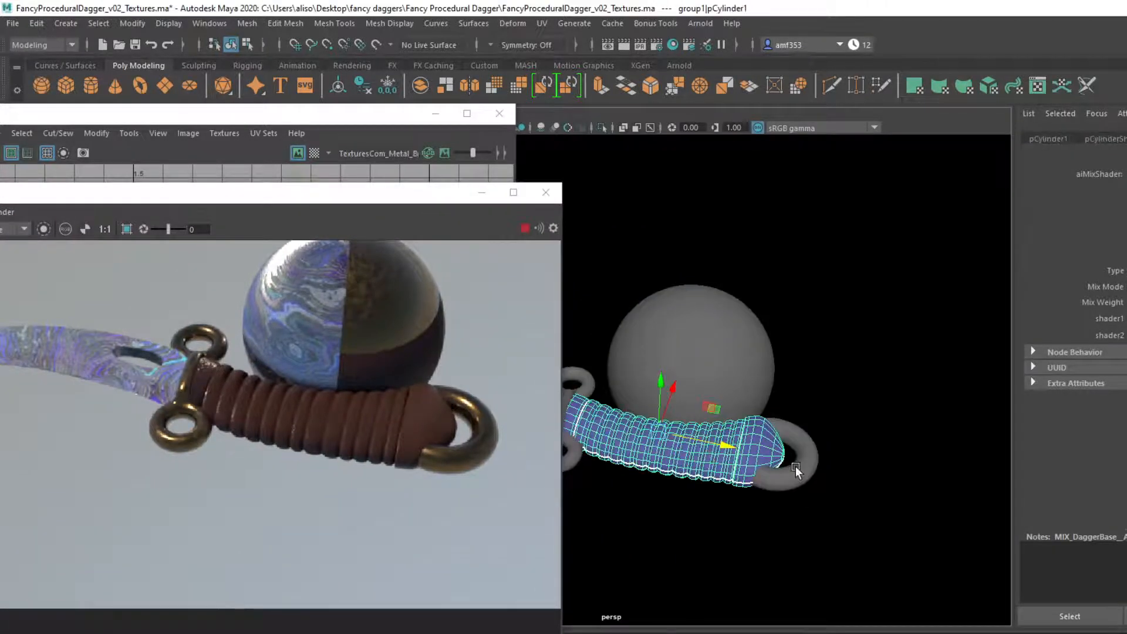
left_click(797, 469)
left_click(639, 436)
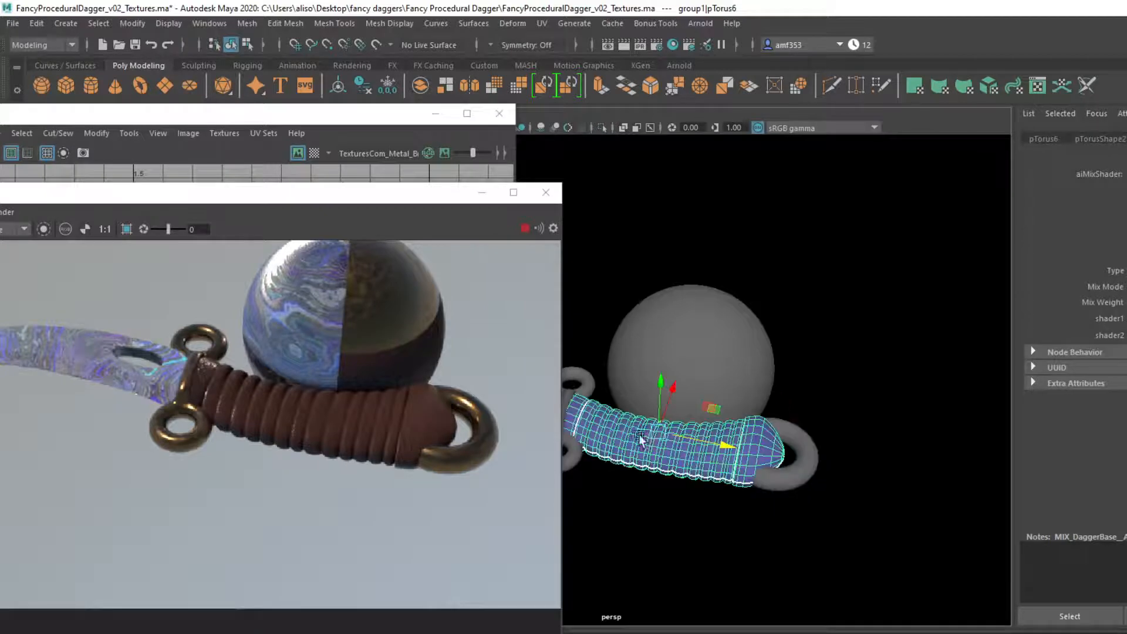
left_click(587, 382)
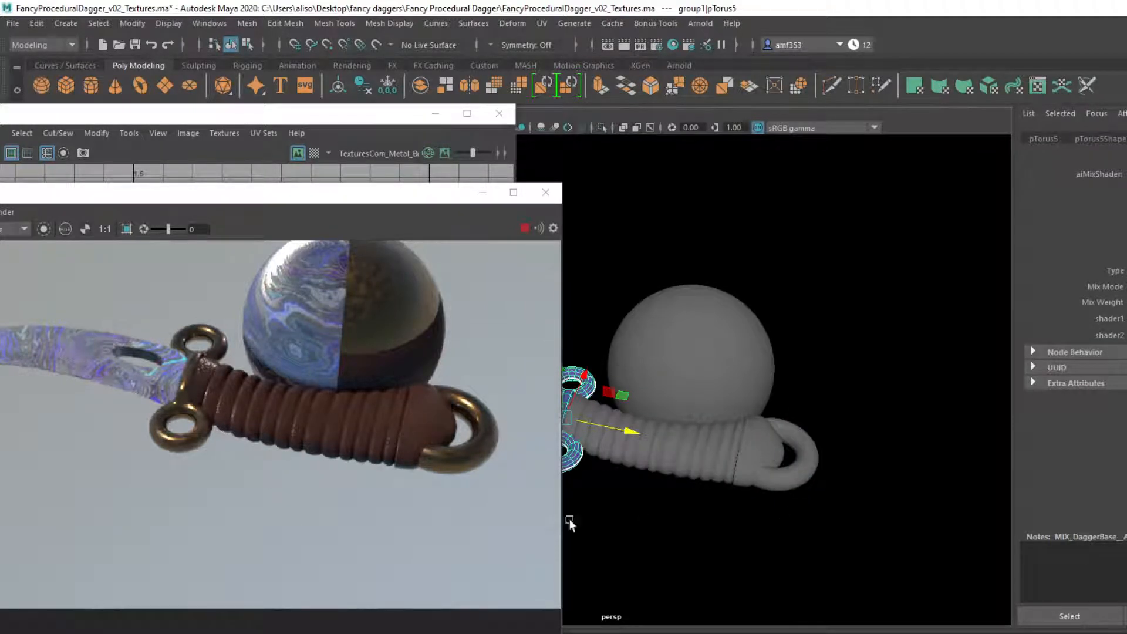
Graph the full shading network of the MIX_DaggerBase__All material in the Hypershade.
left_click(411, 633)
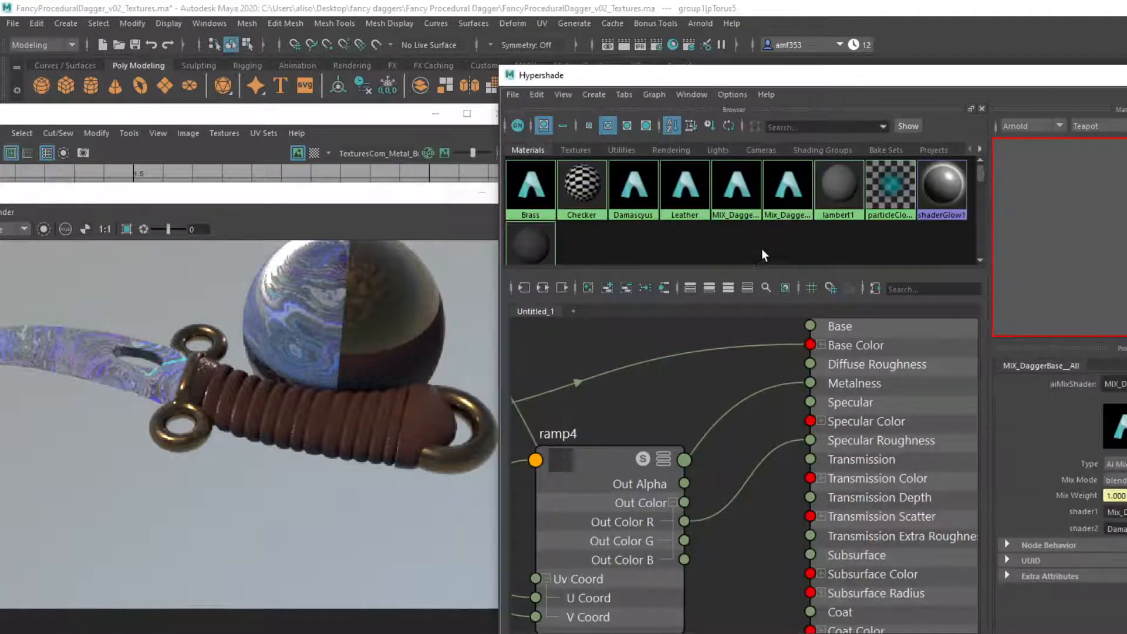
left_click(730, 178)
left_click(543, 288)
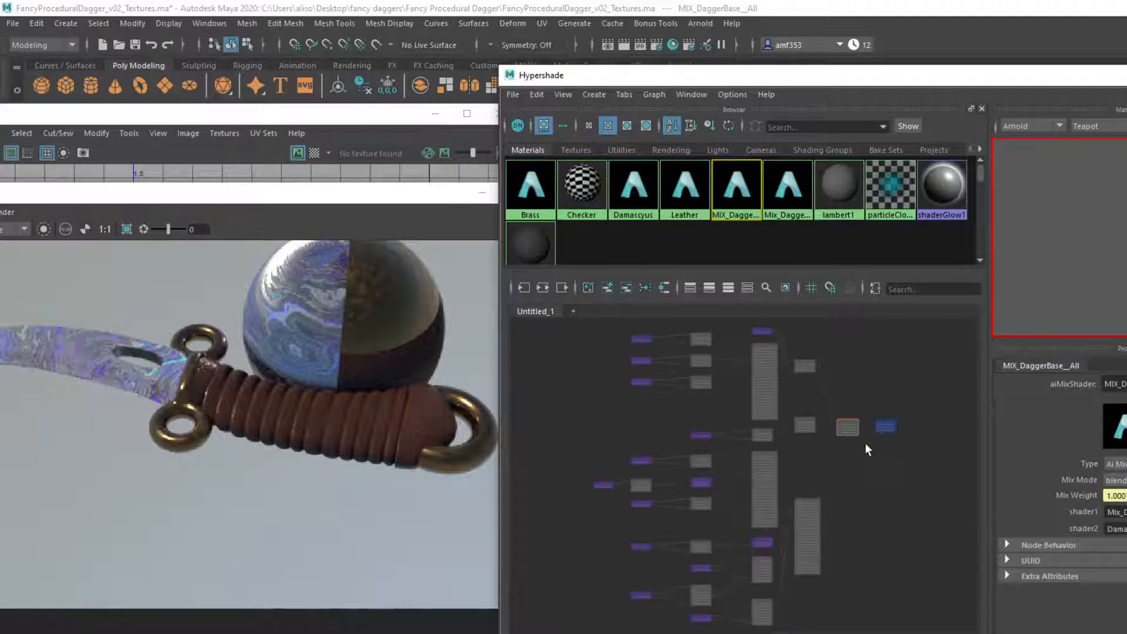
Examine how ramp1 and Mix_DaggerHilt feed into the MIX_DaggerBase__All node in the shading graph.
scroll(862, 441, "up", 4)
scroll(861, 440, "up", 2)
middle_click_drag(797, 461, 711, 633, "alt")
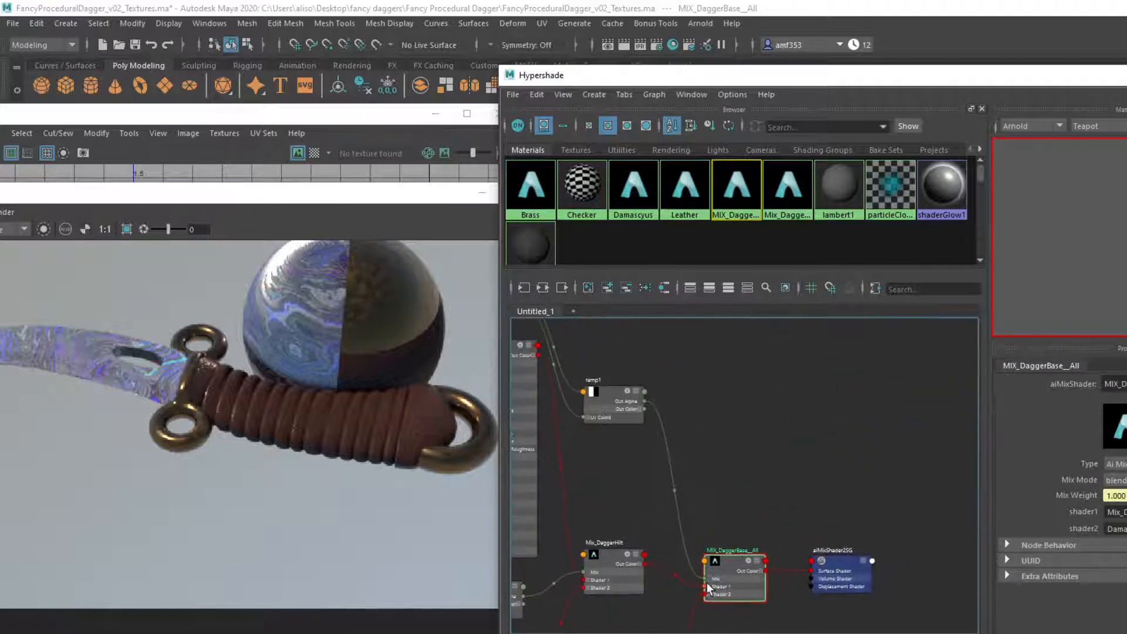
scroll(708, 581, "up", 4)
middle_click_drag(709, 581, 774, 557, "alt")
scroll(745, 516, "down", 2)
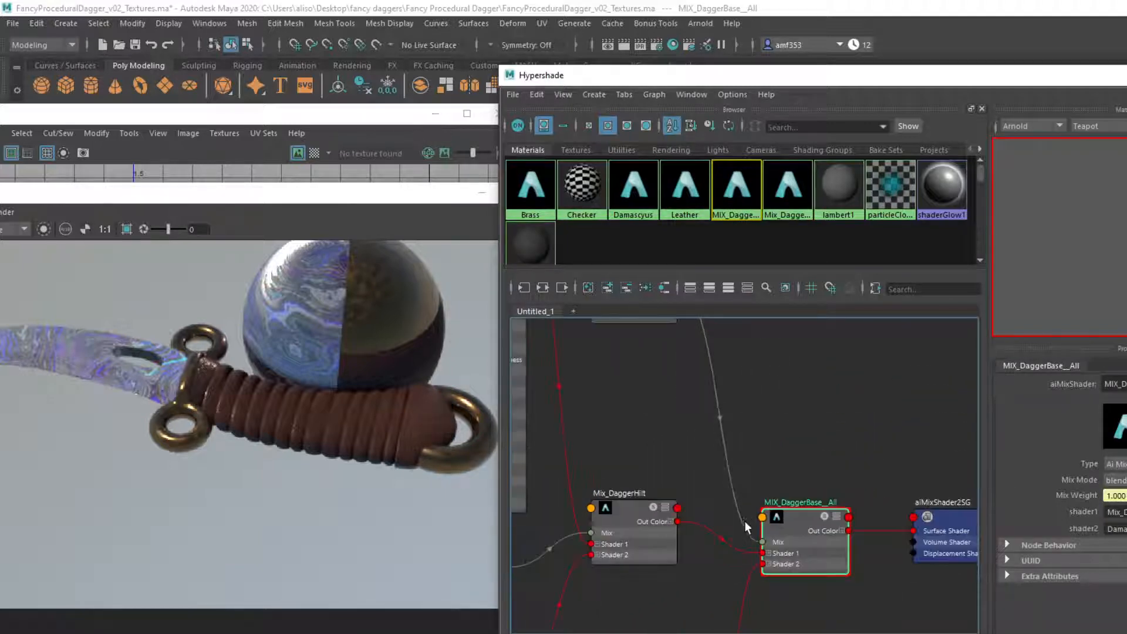
middle_click_drag(744, 520, 846, 549, "alt")
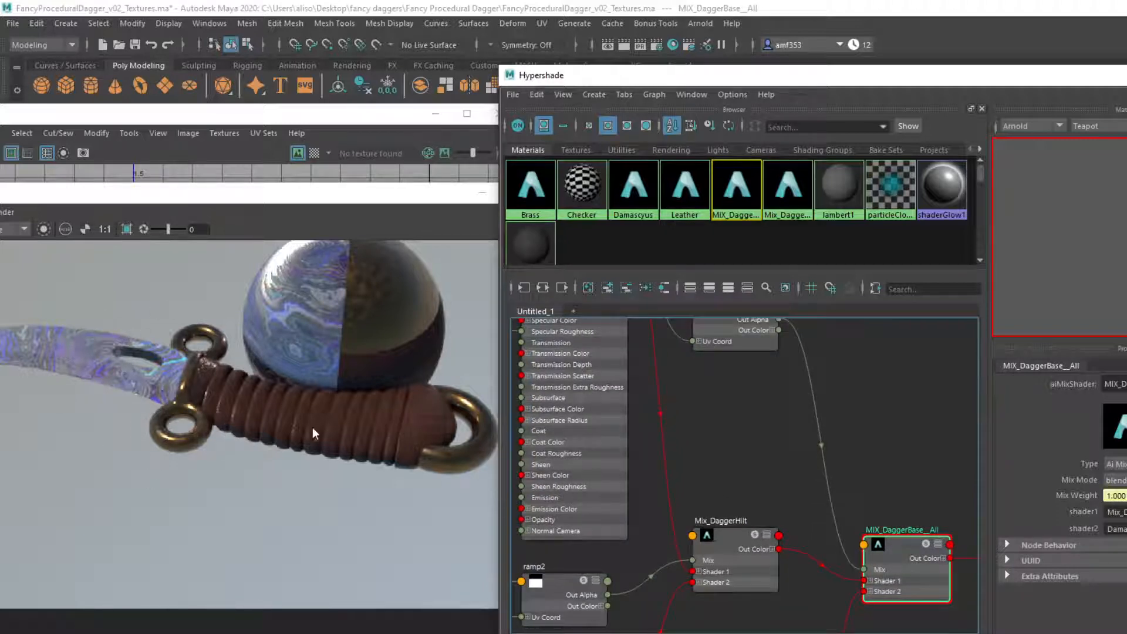
Move the black stop of ramp2, the mix input of Mix_DaggerHilt, to about 0.47 to shift the brass and leather split.
middle_click_drag(723, 533, 753, 474, "alt")
left_click(752, 475)
middle_click_drag(561, 547, 691, 476, "alt")
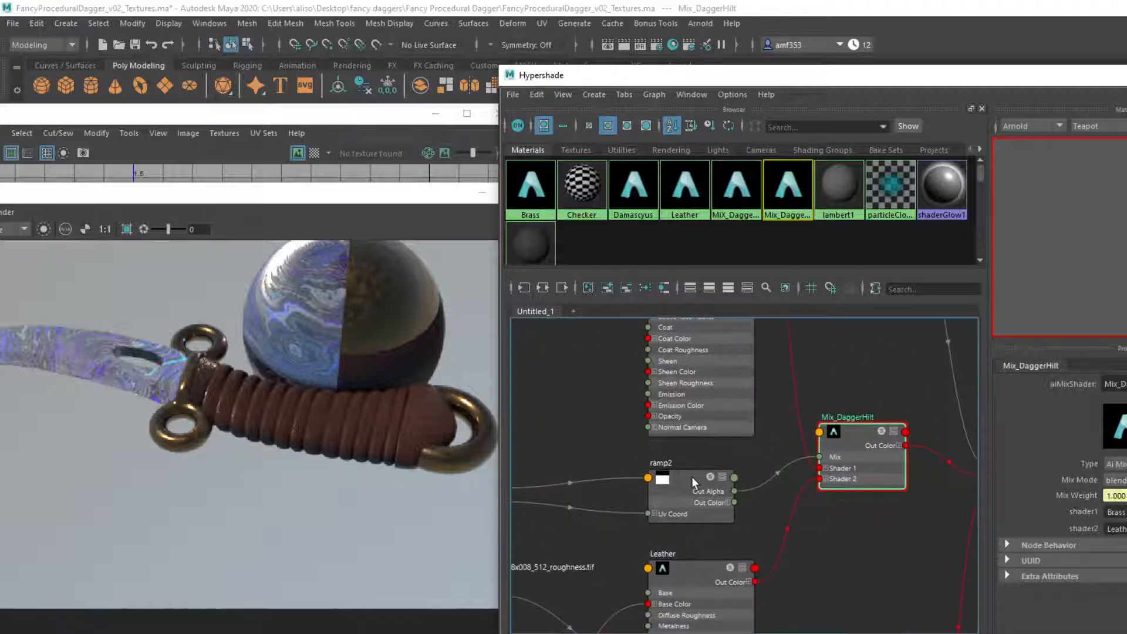
left_click(691, 476)
left_click_drag(1126, 522, 1125, 522)
Get the UV Editor out of the way and inspect the hilt's brass and leather division in the render from several angles.
left_click(422, 522)
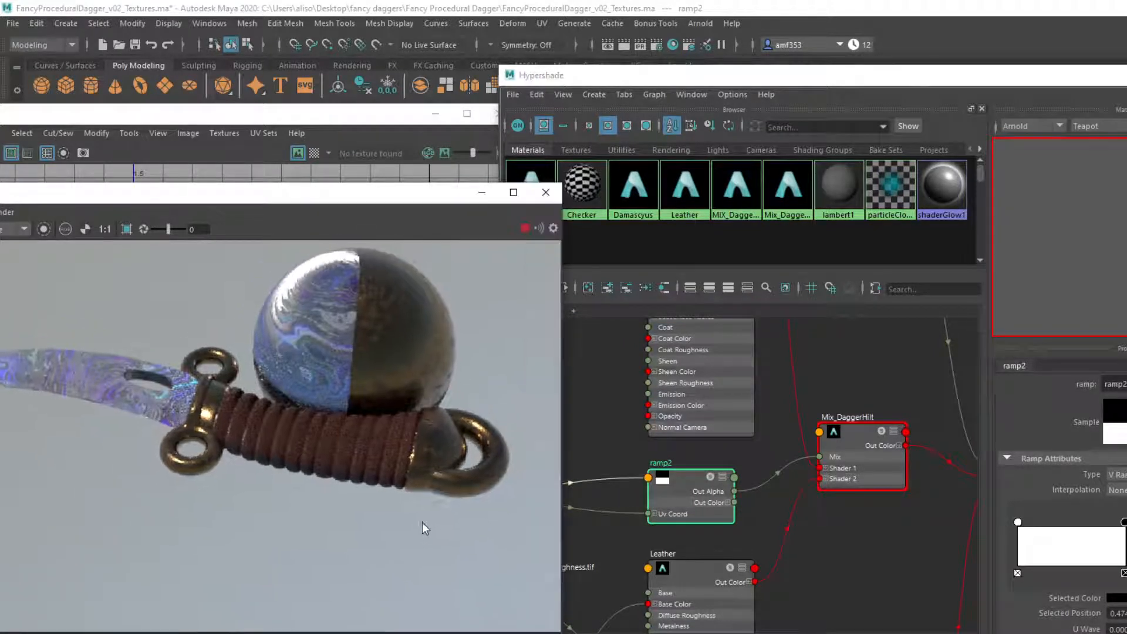
middle_click_drag(421, 522, 408, 480)
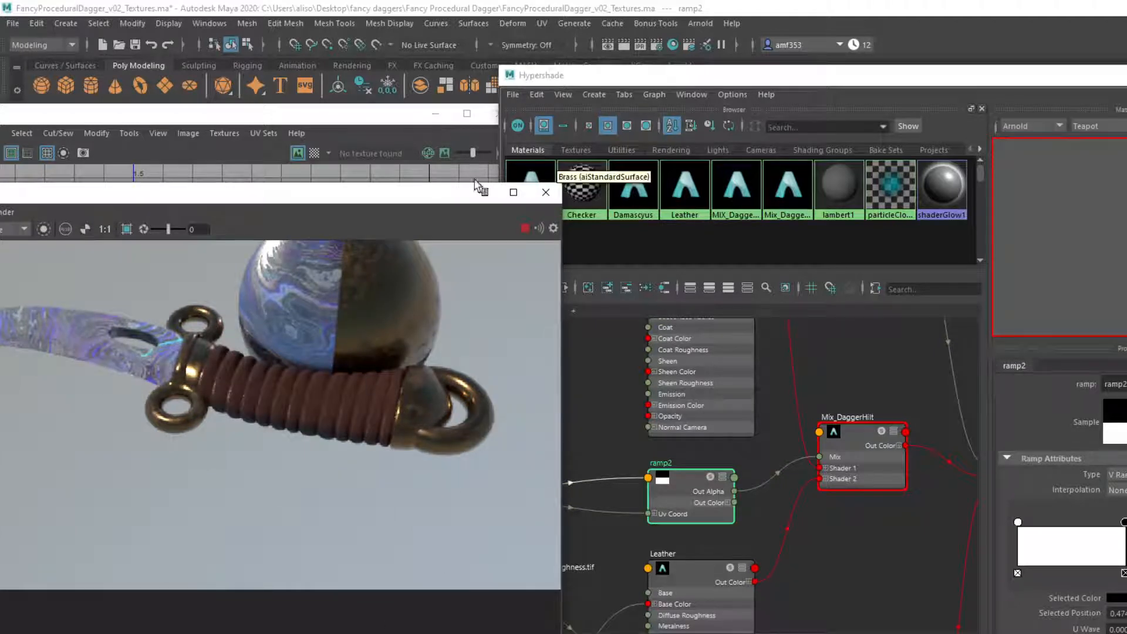
left_click_drag(446, 196, 331, 174)
left_click(494, 122)
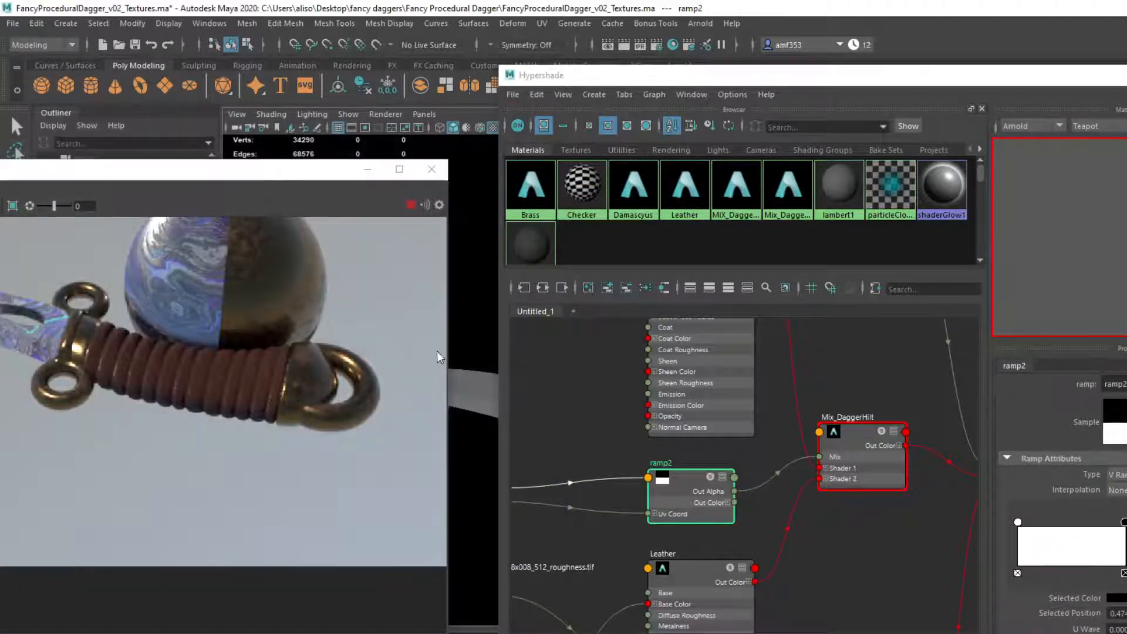
left_click_drag(477, 335, 456, 382, "alt")
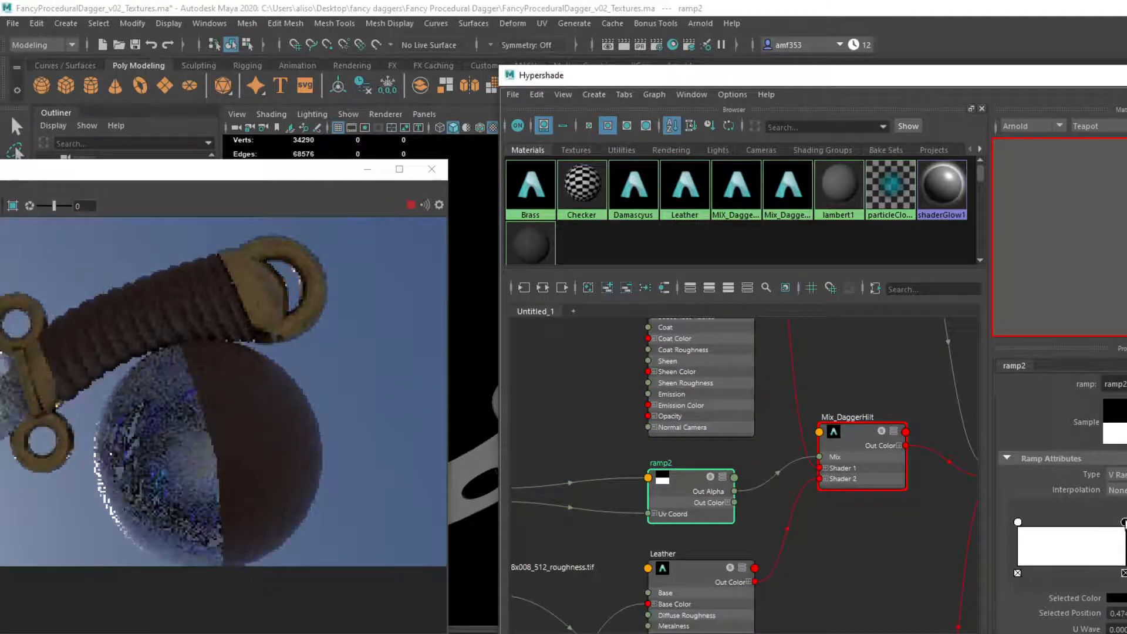
left_click_drag(475, 352, 463, 488, "alt")
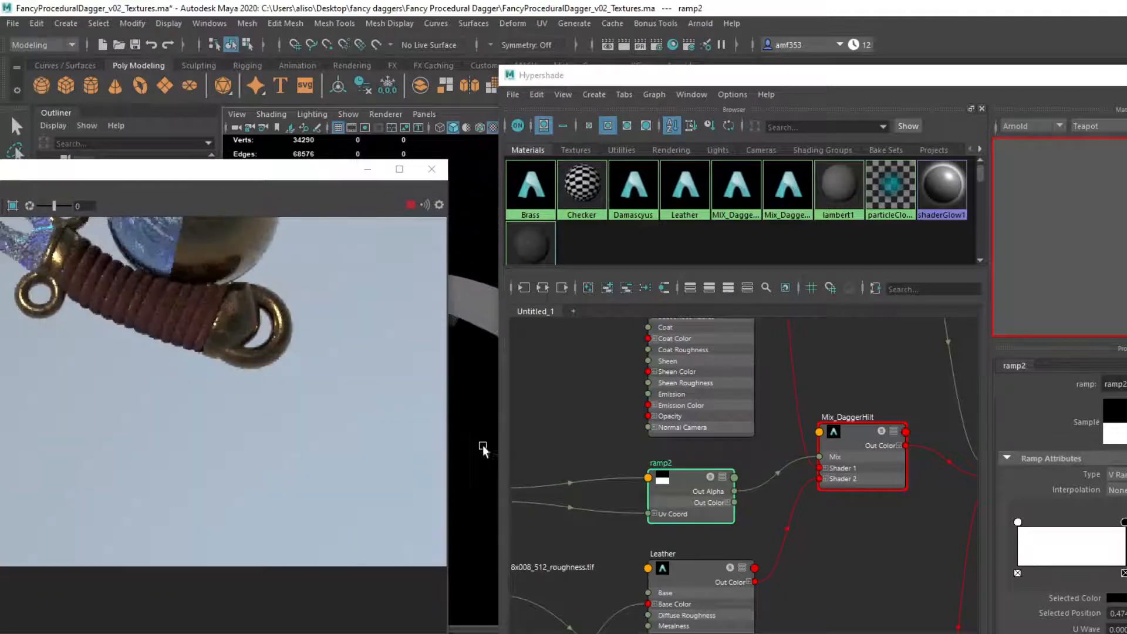
middle_click_drag(483, 449, 573, 540, "alt")
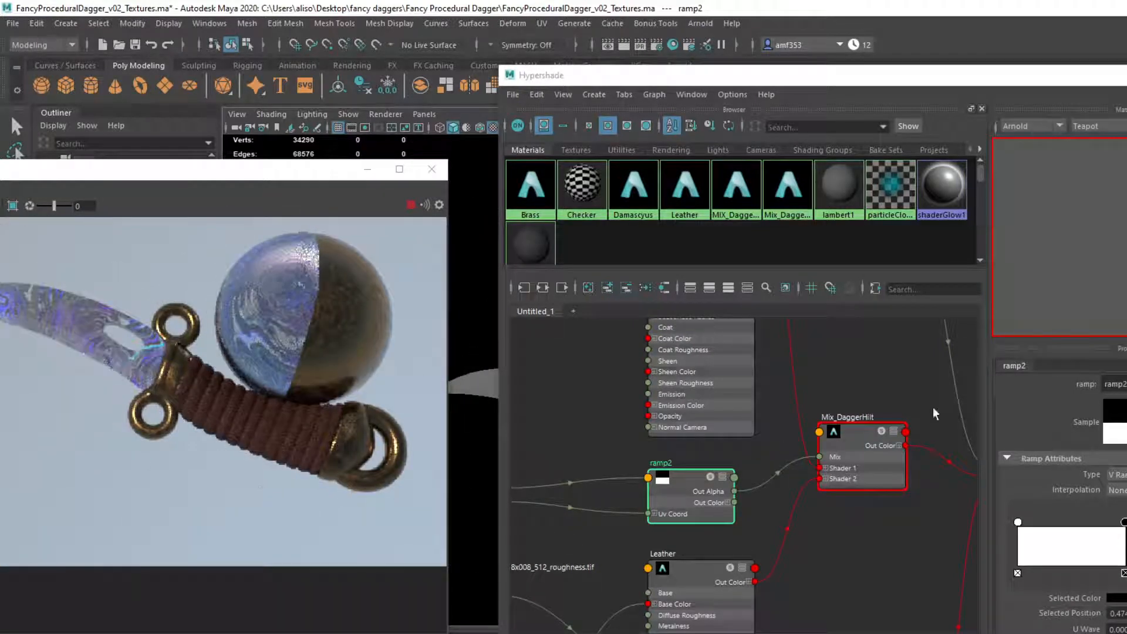
Raise the exposure of the file texture behind the Leather material's base color to about 2.95.
left_click(684, 586)
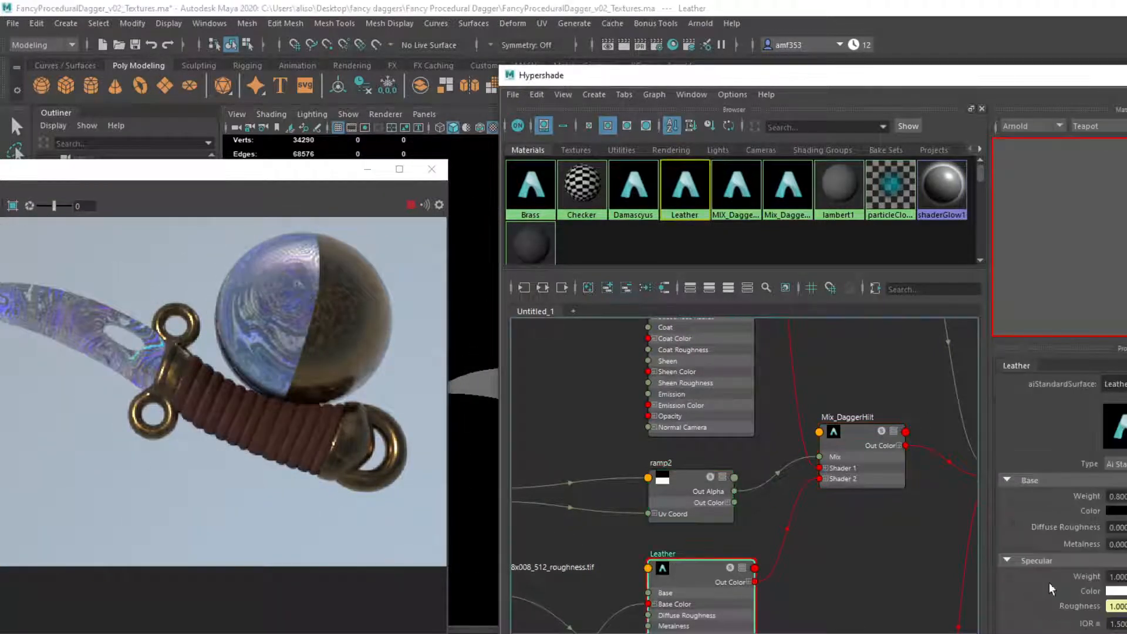
left_click(1126, 511)
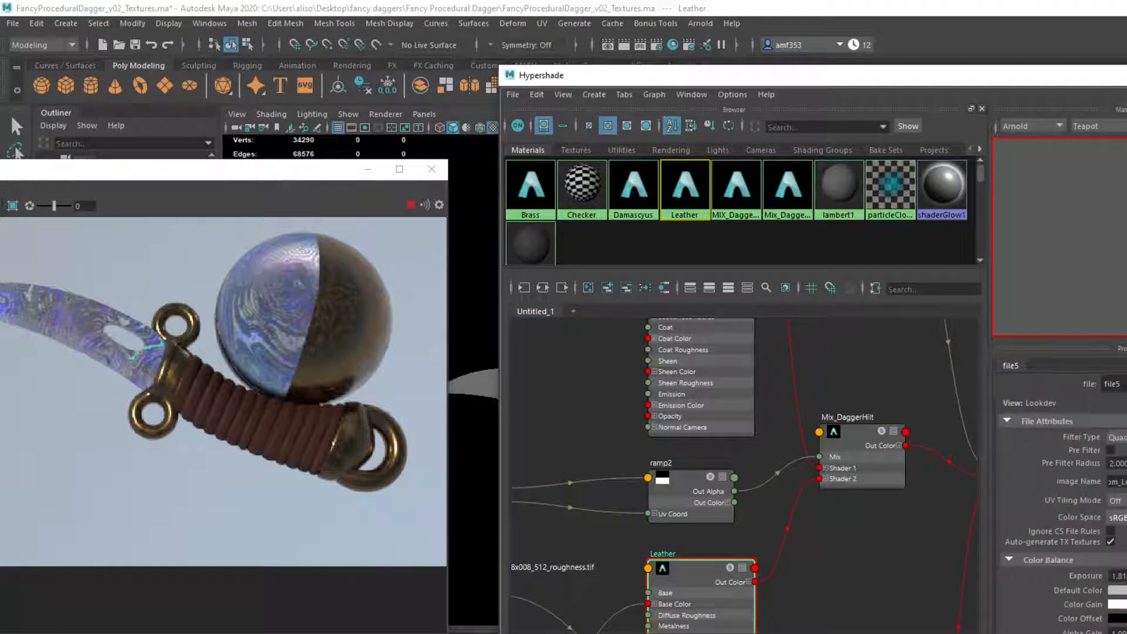
left_click_drag(1126, 575, 1126, 576)
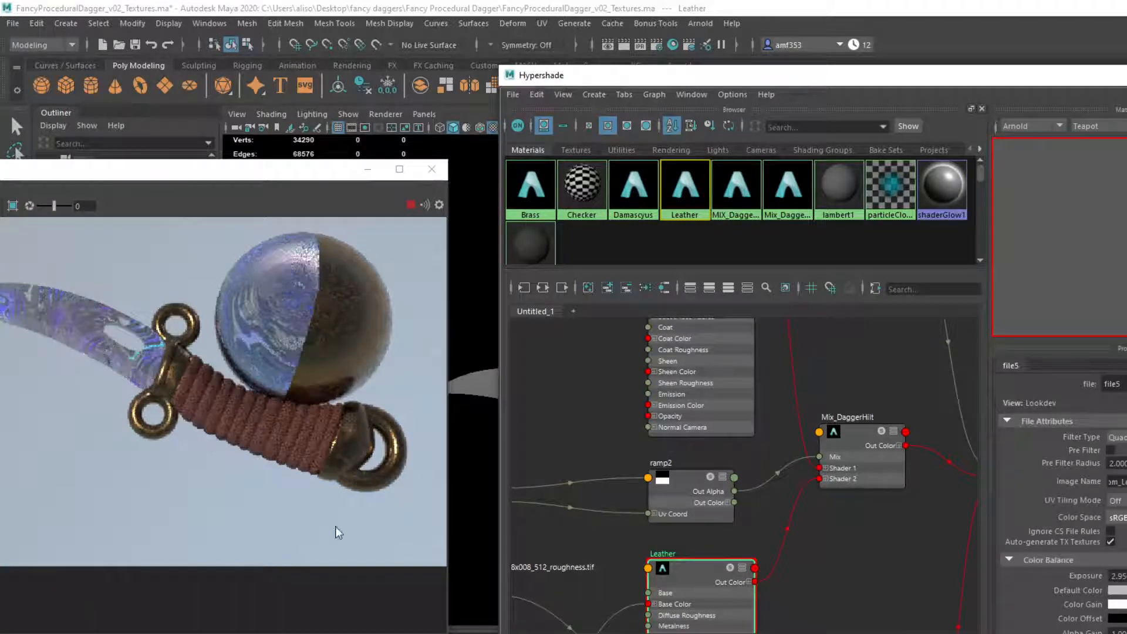
Set the exposure of the file texture behind the Brass material's color to 1.642.
left_click_drag(622, 78, 771, 95)
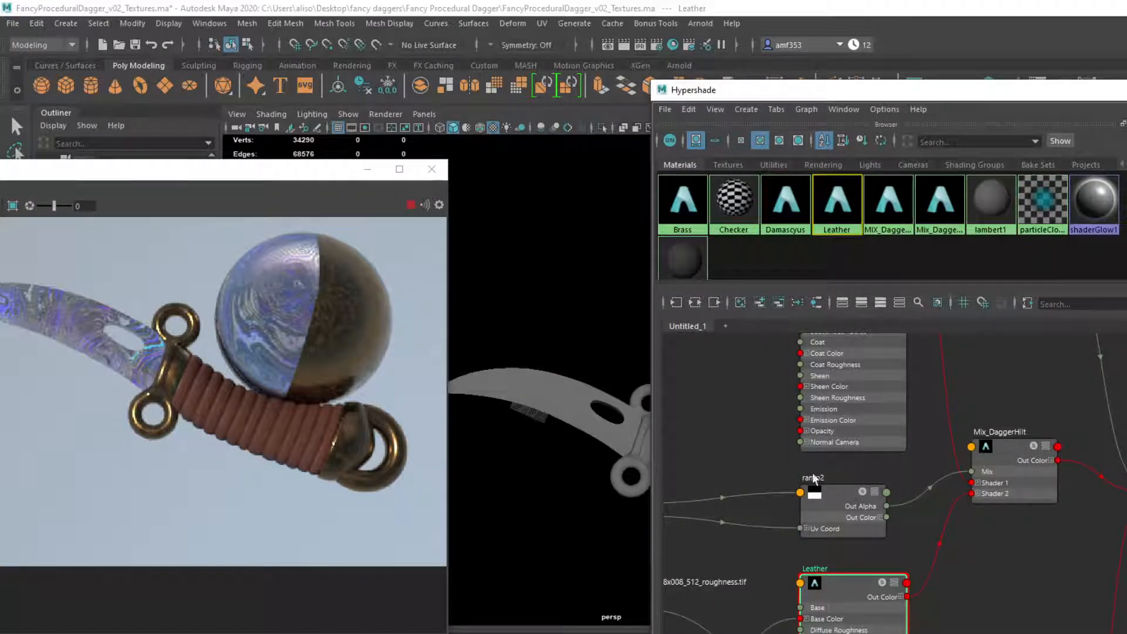
left_click(670, 206)
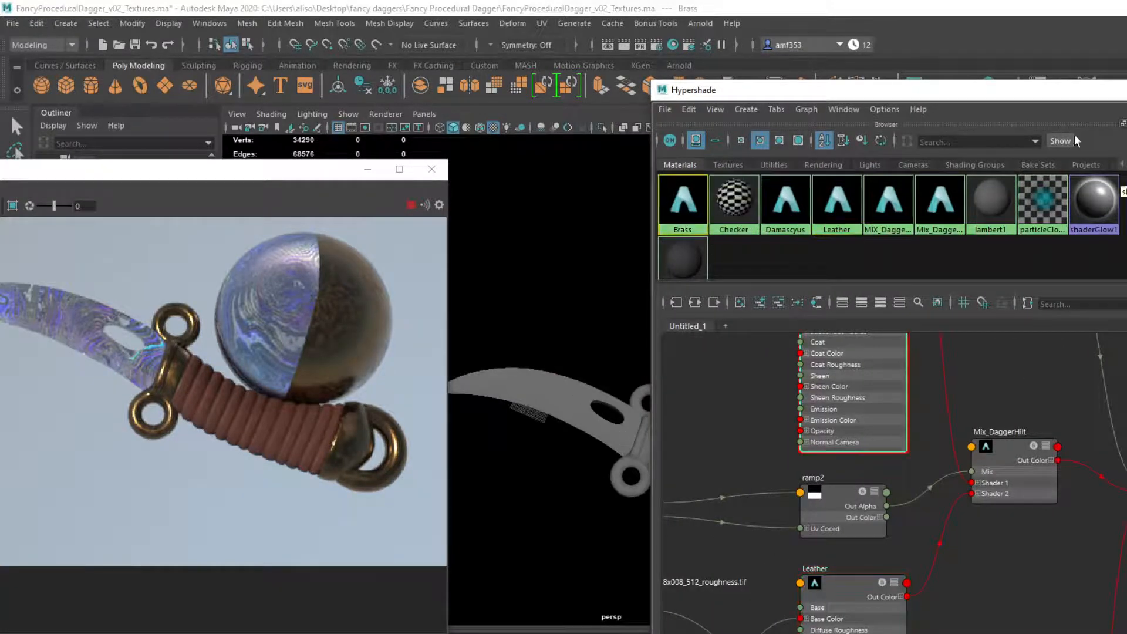
left_click_drag(1045, 91, 845, 39)
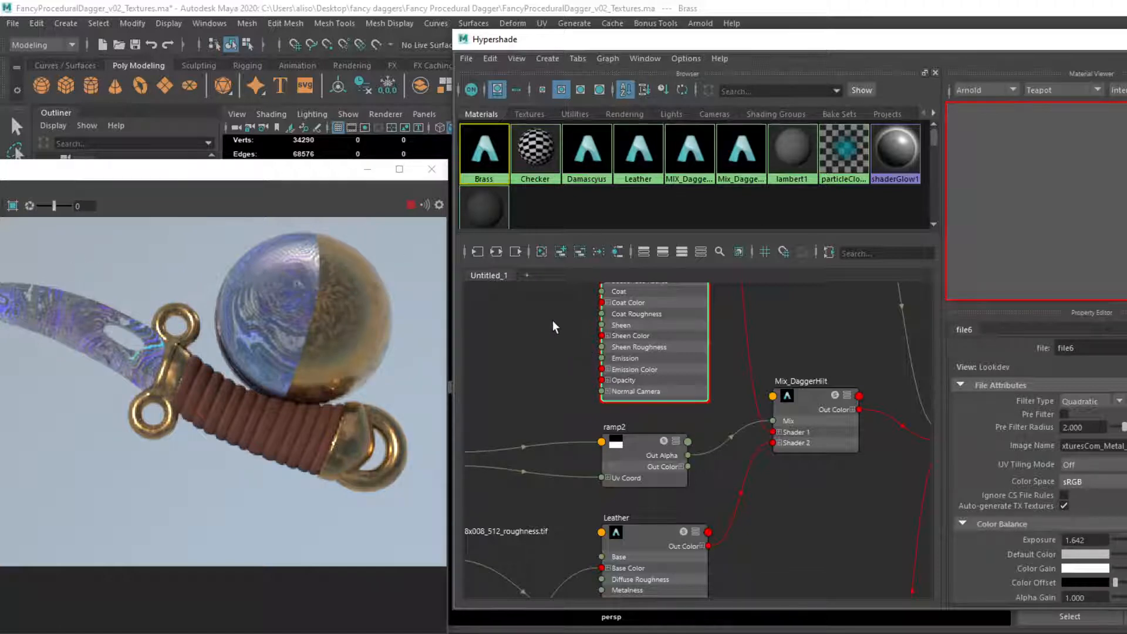
Create an aiStandardSurface material within the existing dagger network.
key("Tab")
type("chr")
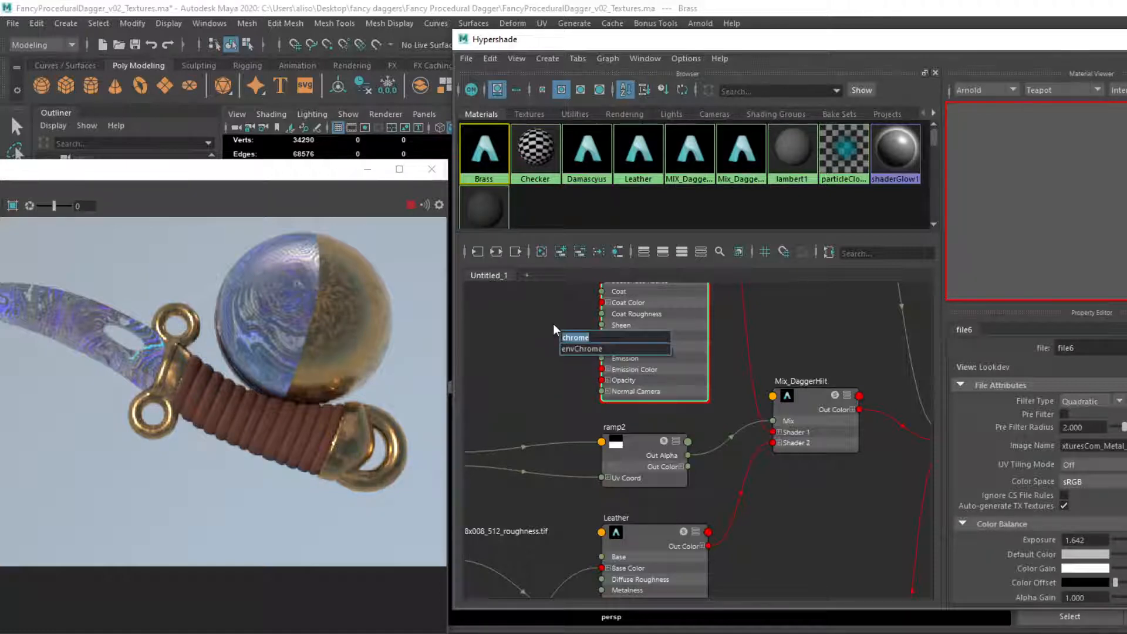
type("aistand")
key("Down")
key("Down")
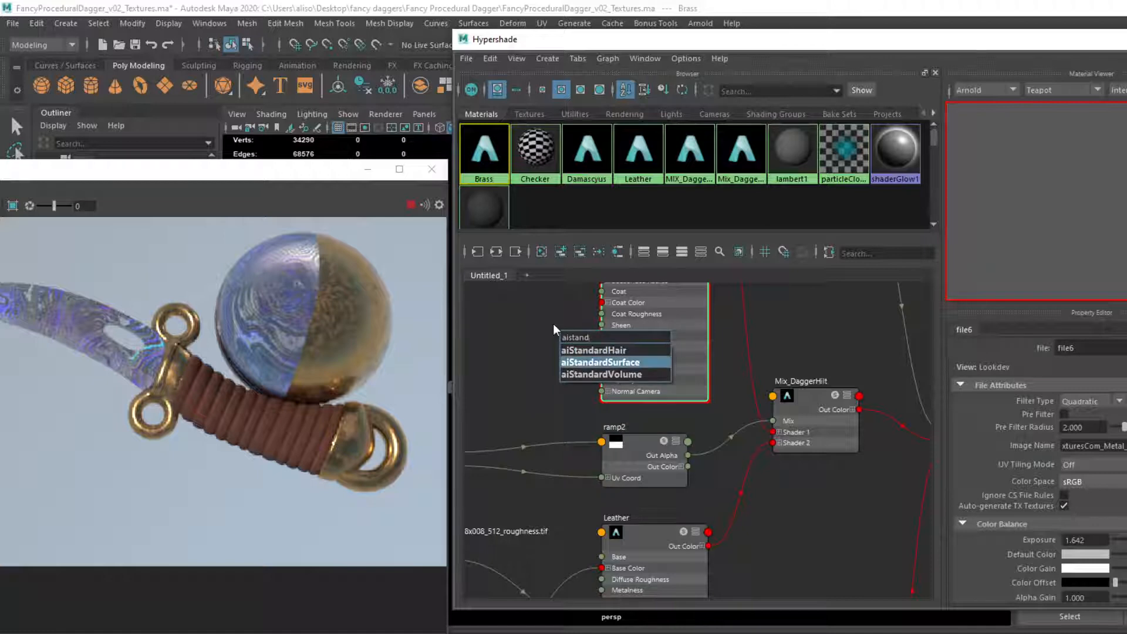
key("Return")
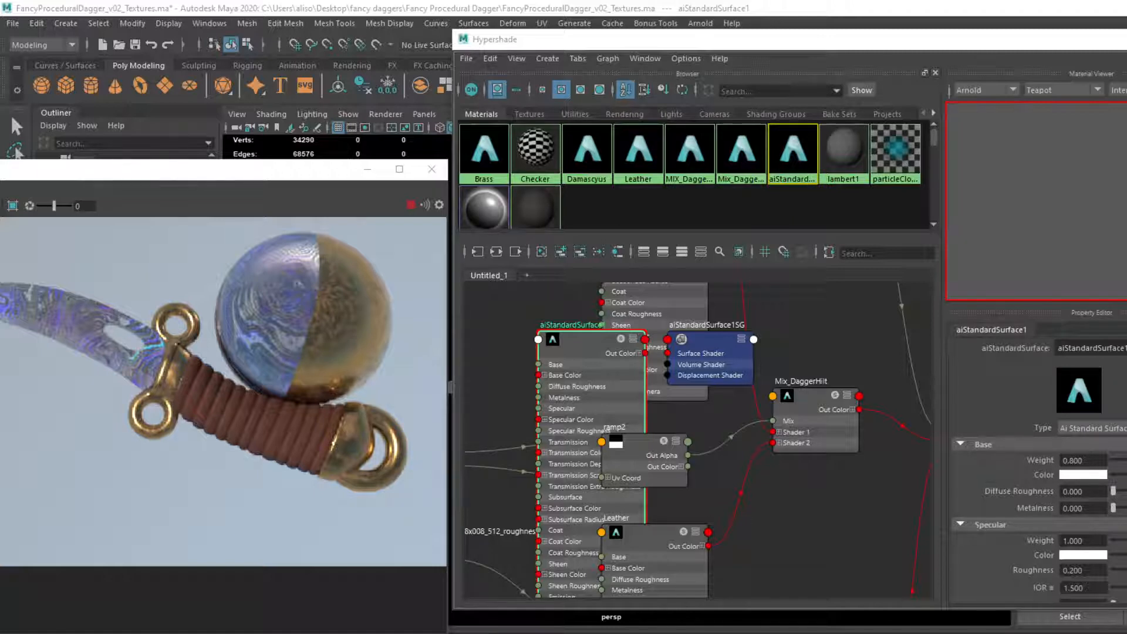
Bring up the material presets for standardSurface1 and leave them unapplied.
middle_click_drag(692, 459, 589, 555, "alt")
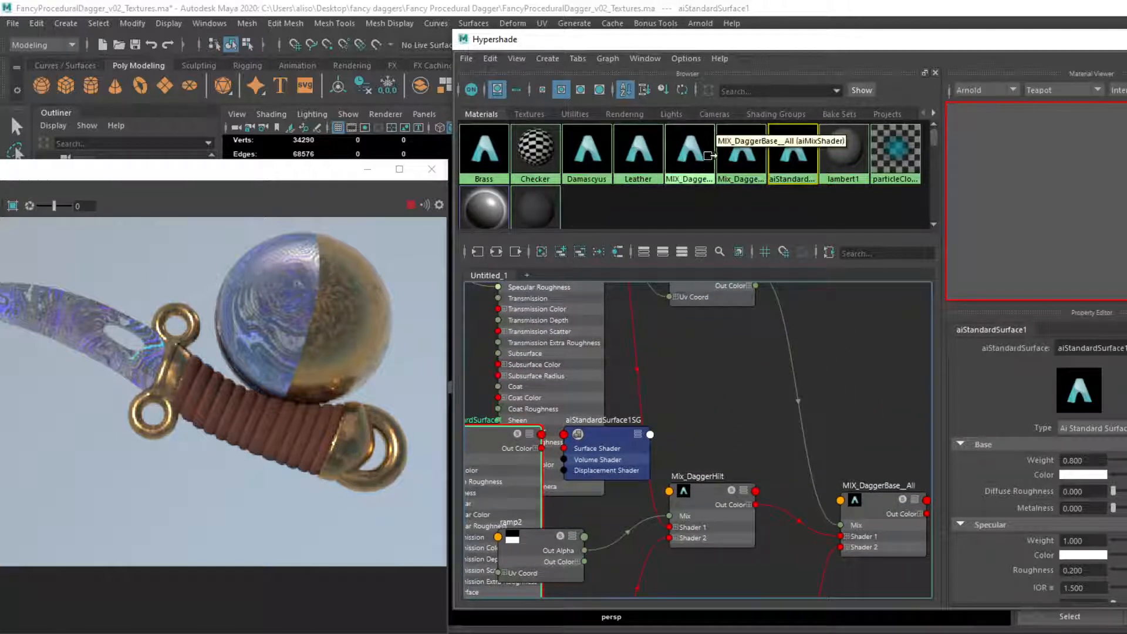
scroll(783, 179, "down", 1)
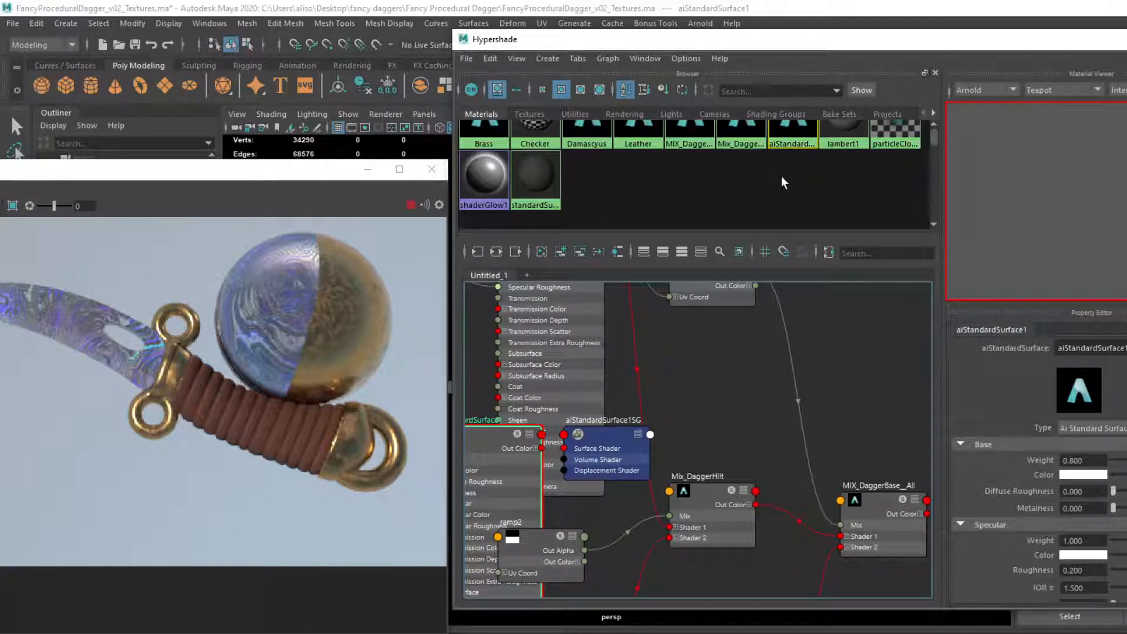
left_click(540, 185)
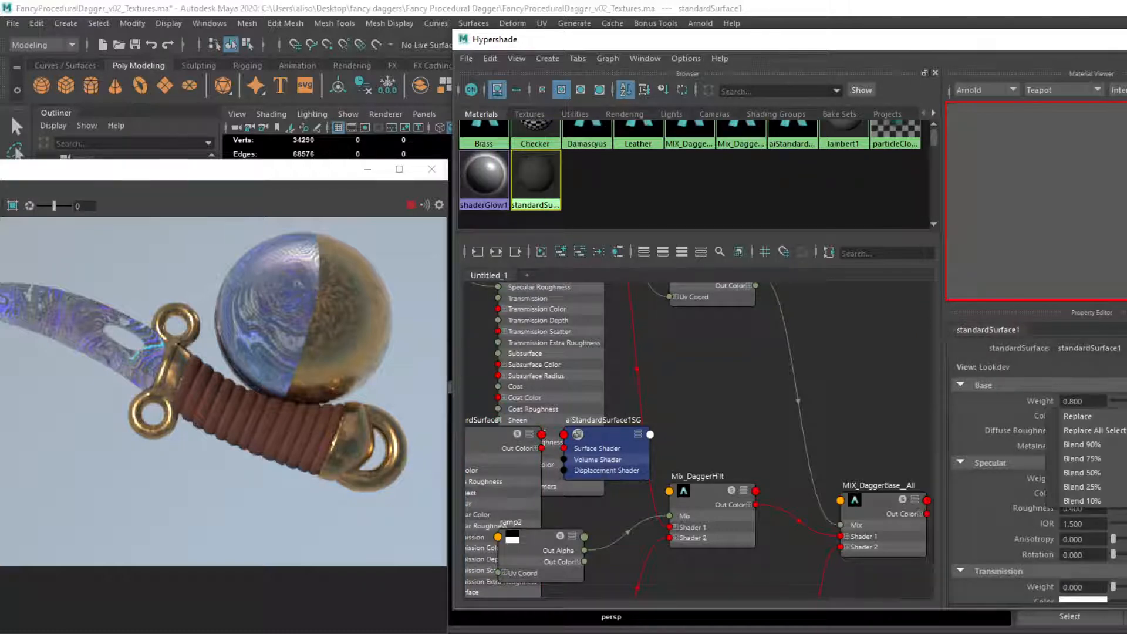
left_click(1126, 416)
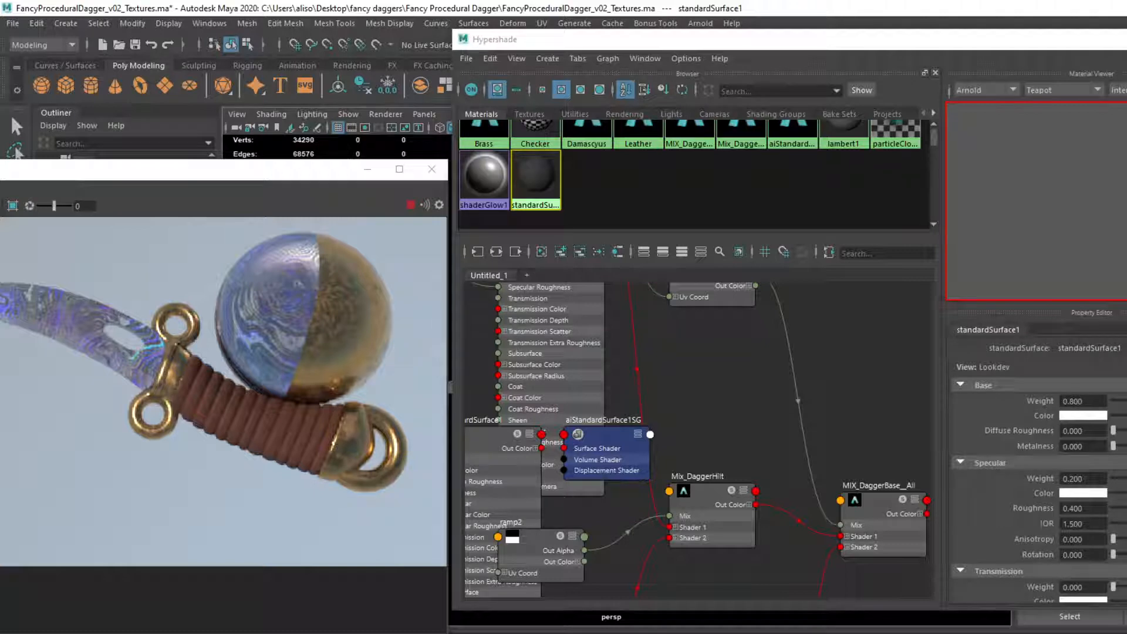
Delete the unused nodes in the Hypershade, including the unassigned aiStandardSurface.
left_click(1126, 39)
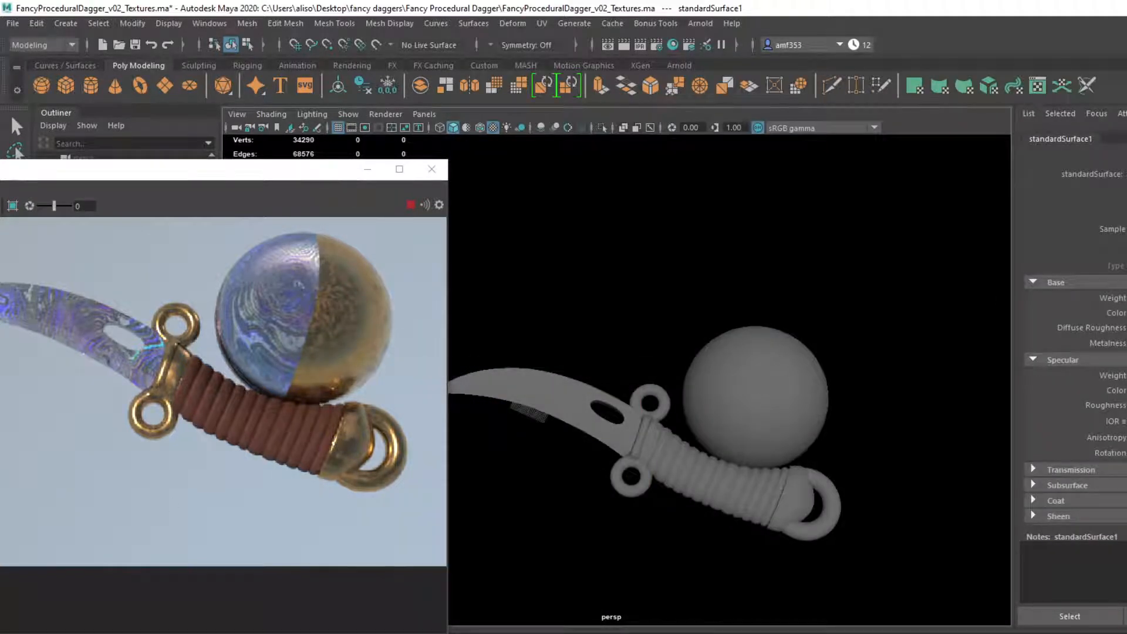
key("alt+Tab")
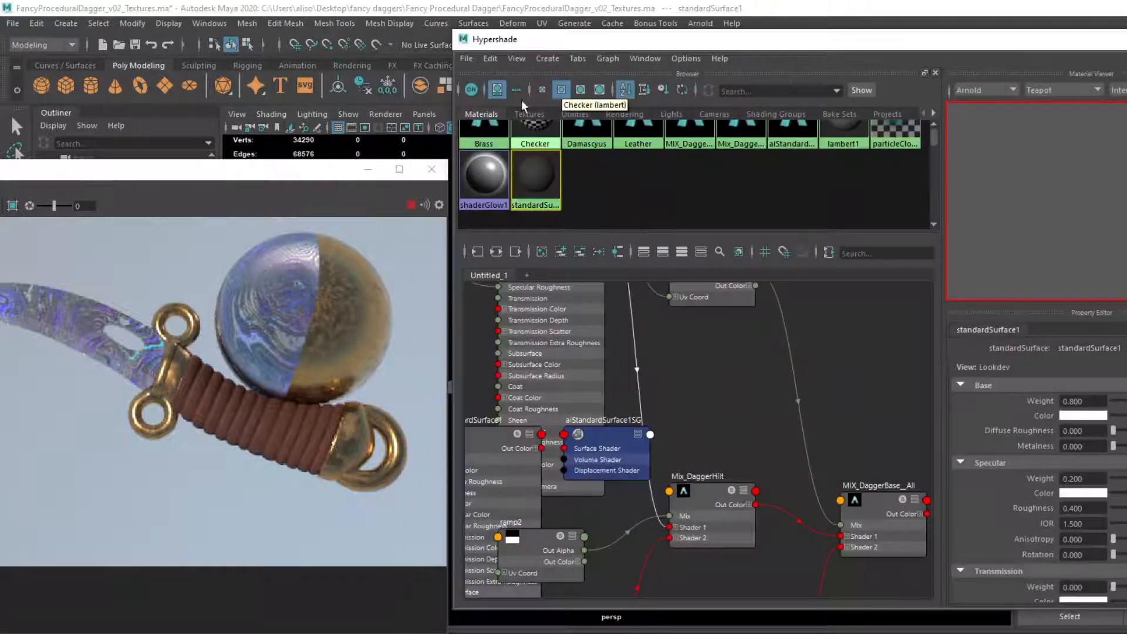
left_click(490, 59)
left_click(516, 98)
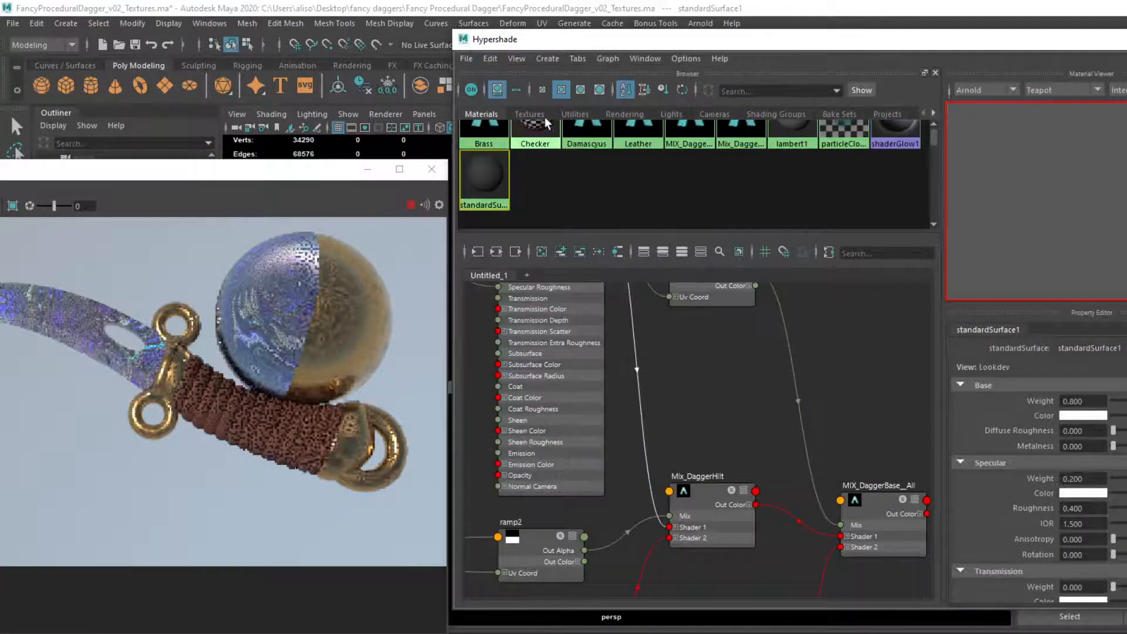
Create a fresh aiStandardSurface material in the Hypershade graph.
key("Tab")
type("stand")
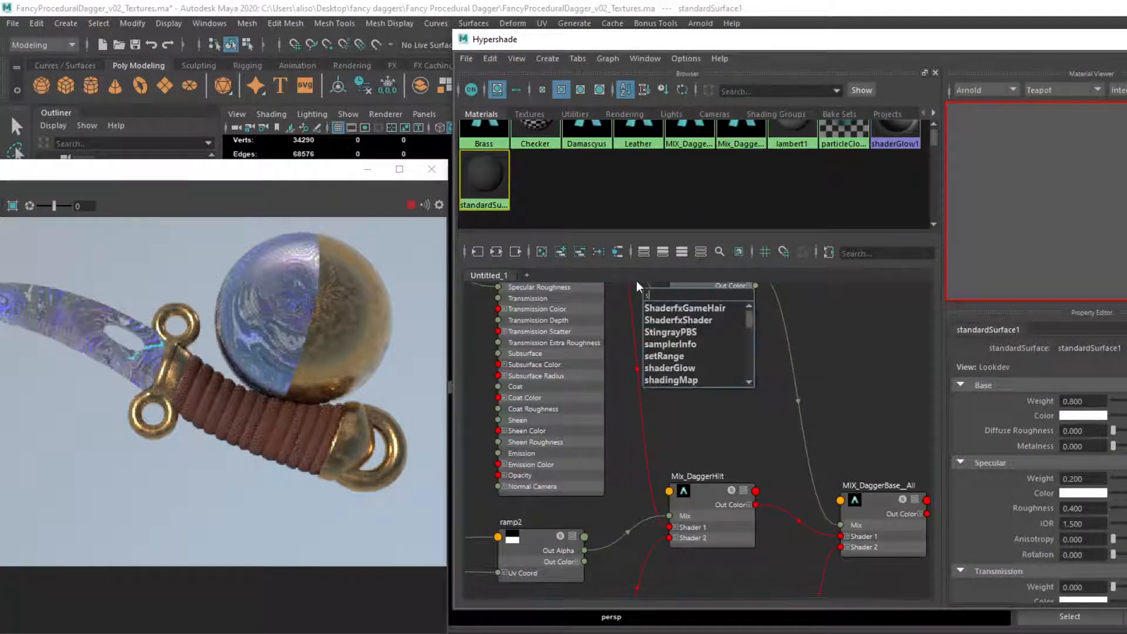
key("Down")
key("Down")
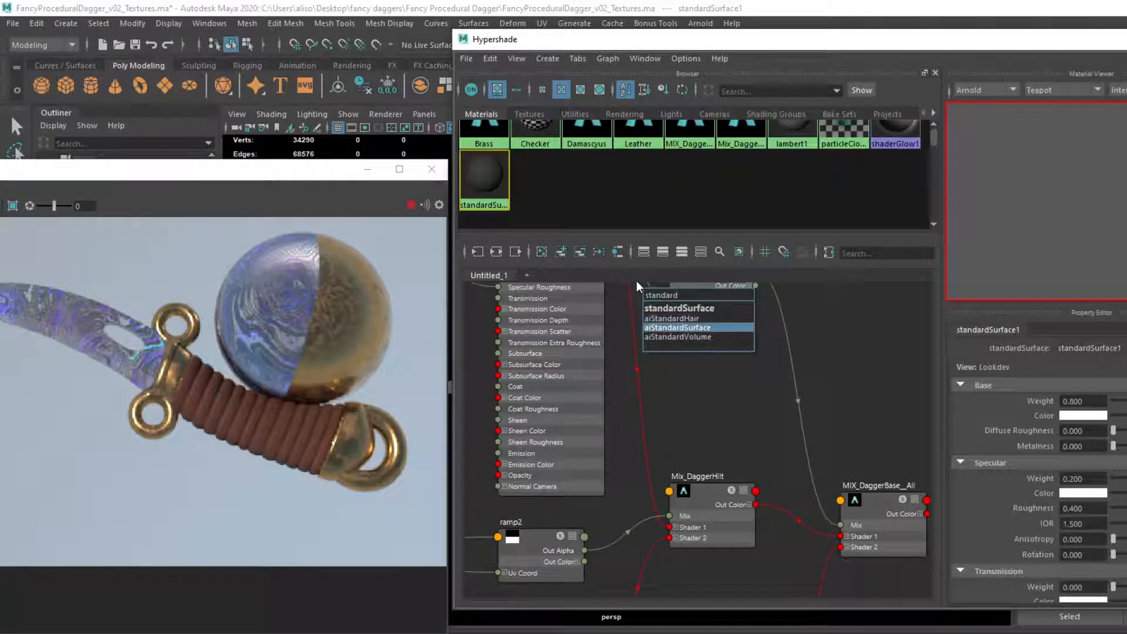
key("Return")
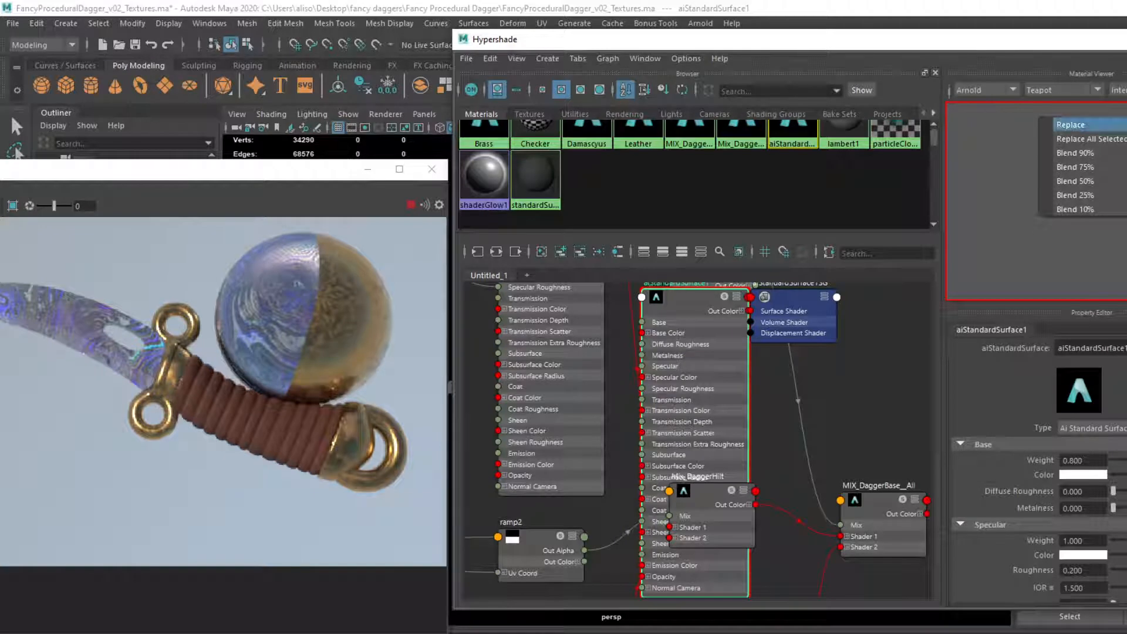
Replace aiStandardSurface1's settings with a preset giving base weight 1 and metalness 1, and set its specular roughness to 0.217.
left_click(1071, 139)
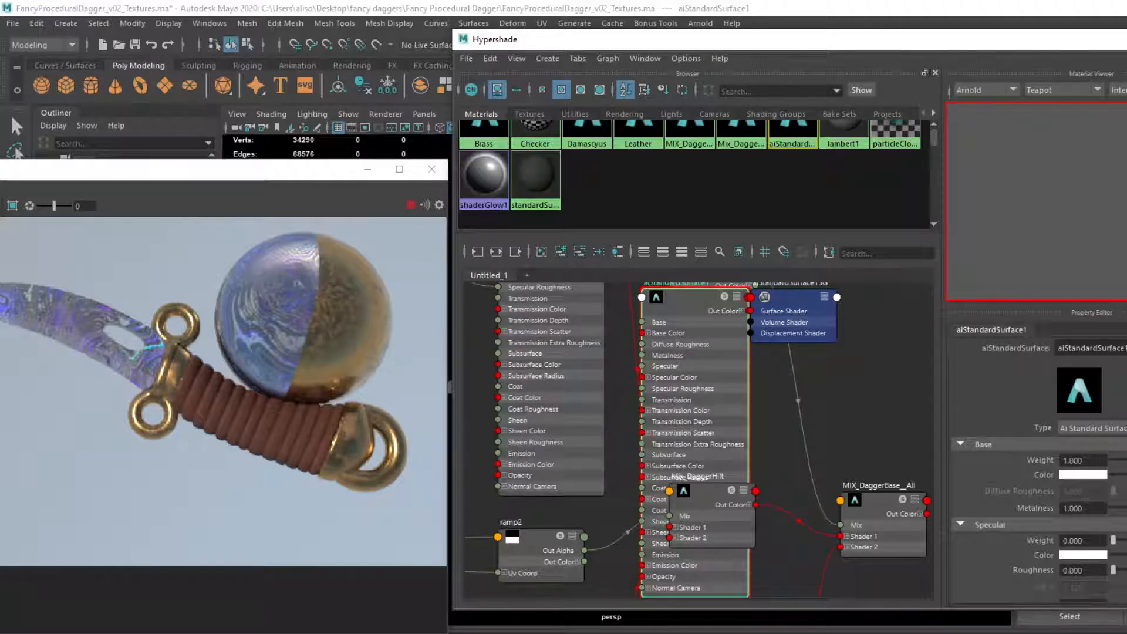
left_click_drag(1115, 570, 1126, 569)
Clear the shading graph and create a new aiMixShader in the empty work area.
middle_click_drag(672, 467, 786, 501, "alt")
middle_click_drag(790, 390, 824, 505, "alt")
scroll(810, 490, "down", 4)
middle_click_drag(770, 461, 676, 400, "alt")
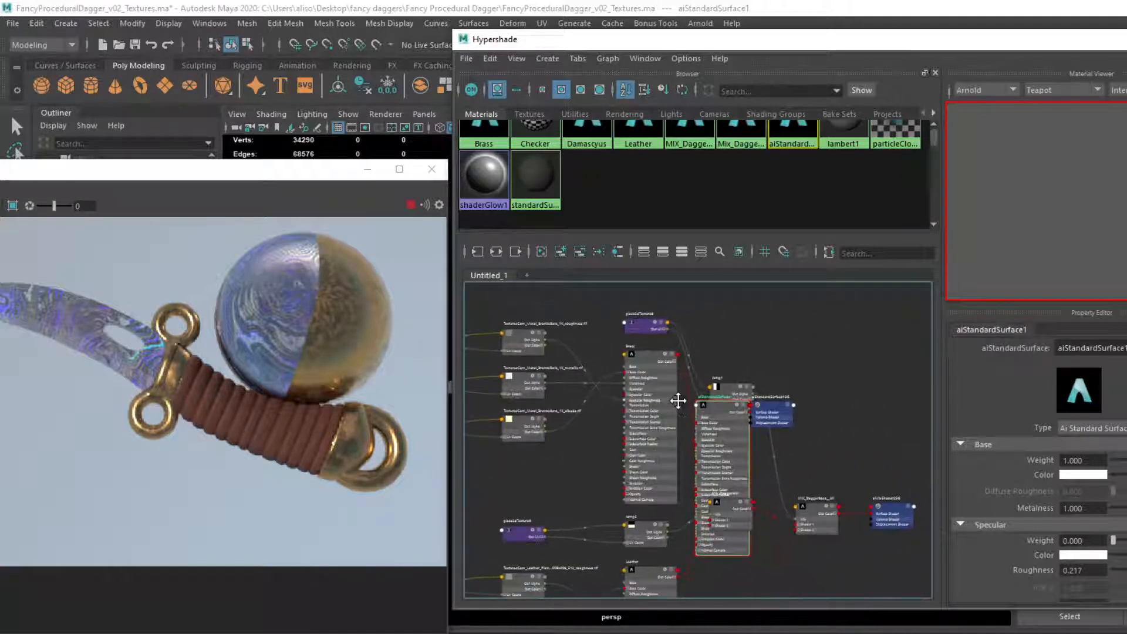
scroll(791, 426, "up", 2)
middle_click_drag(805, 327, 735, 415, "alt")
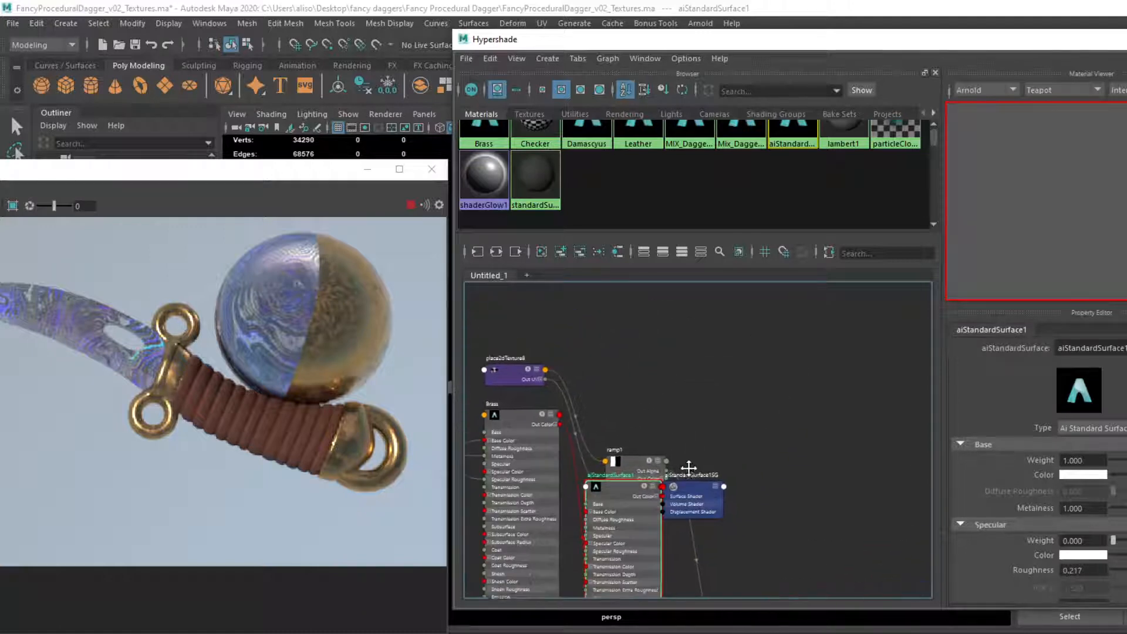
left_click(543, 252)
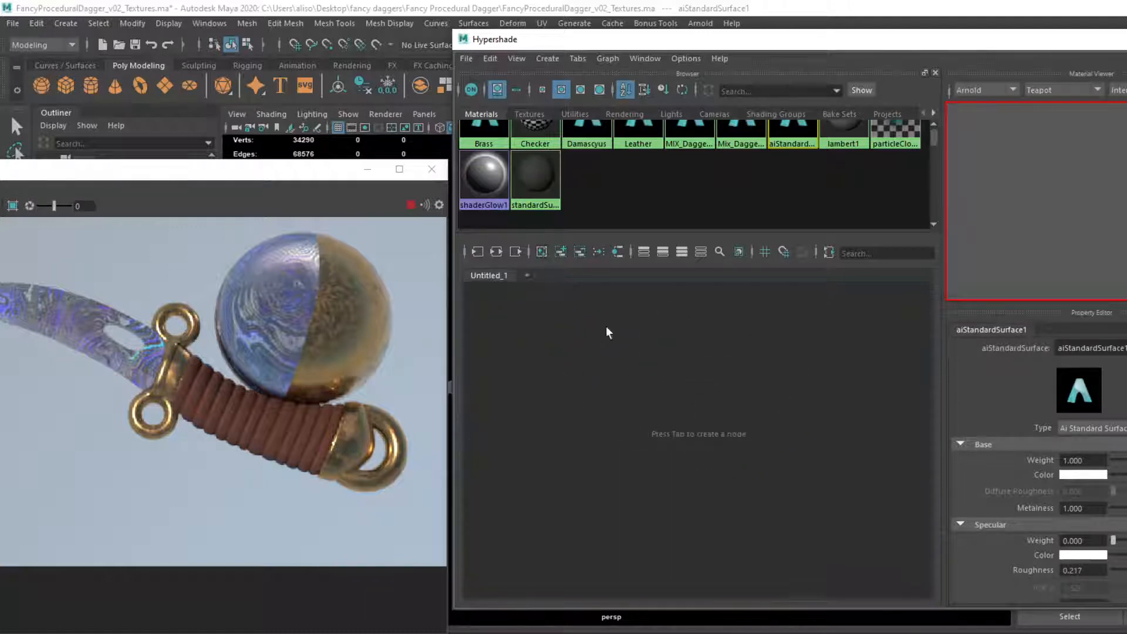
key("Tab")
type("aimix")
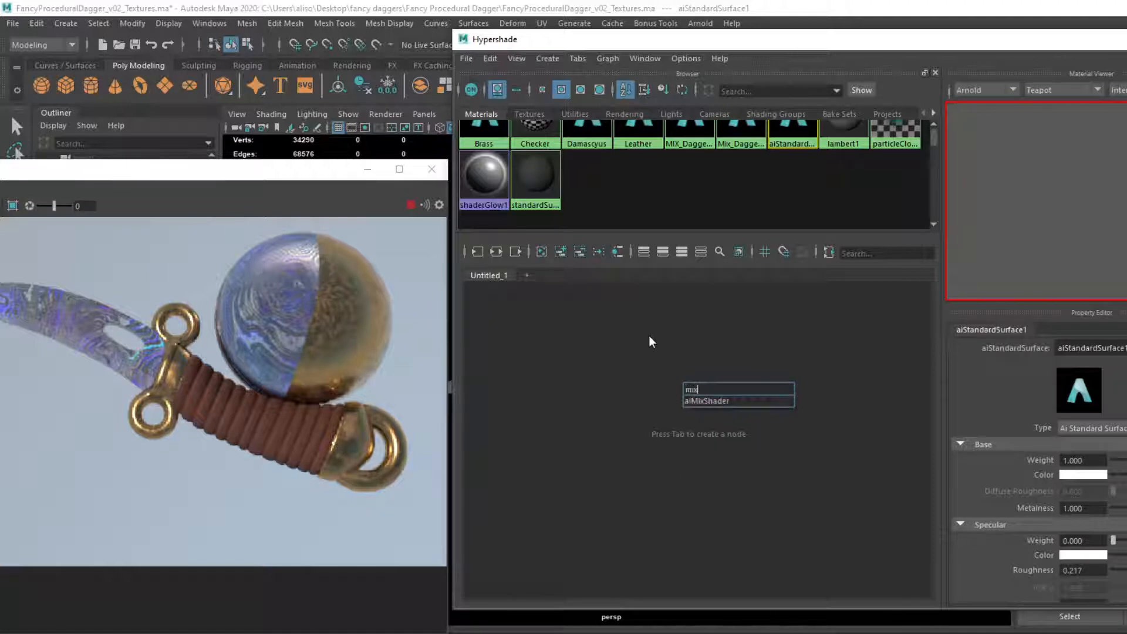
key("Return")
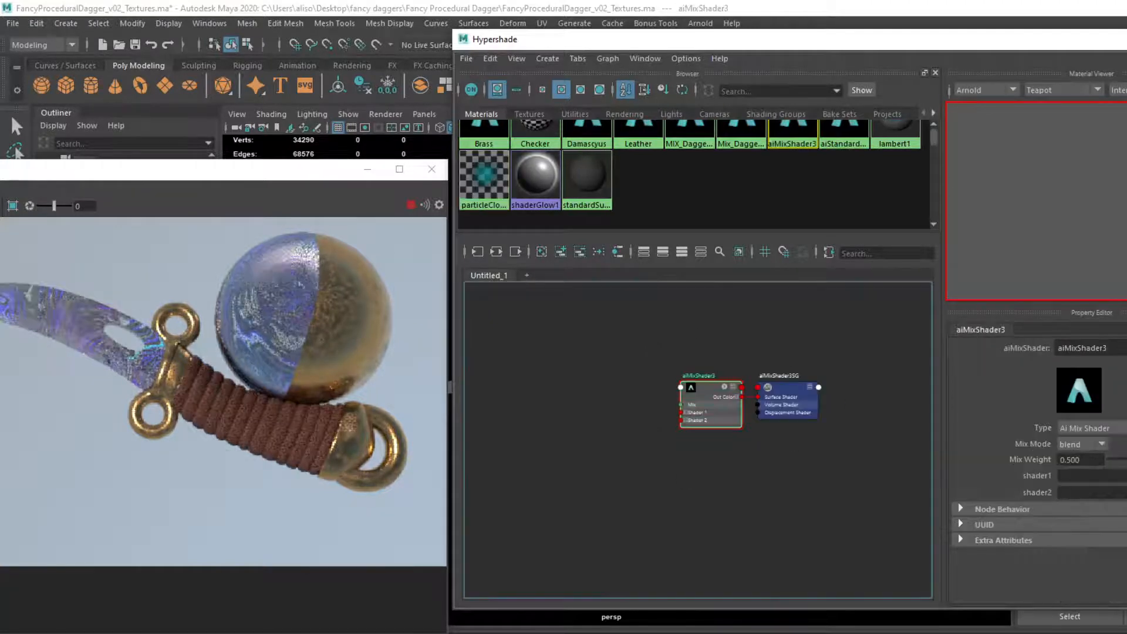
Assign Damascyus as shader1 and standardSurface1 as shader2 of aiMixShader3, and select the standardSurface1 material to check its attributes.
left_click(1099, 475)
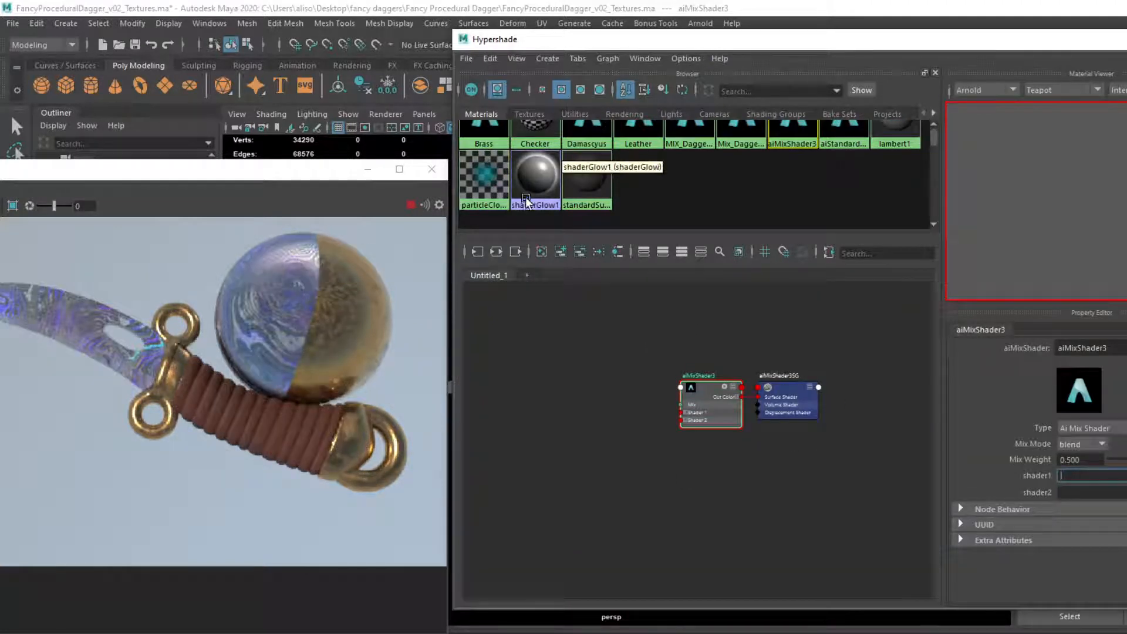
middle_click_drag(582, 189, 1062, 493)
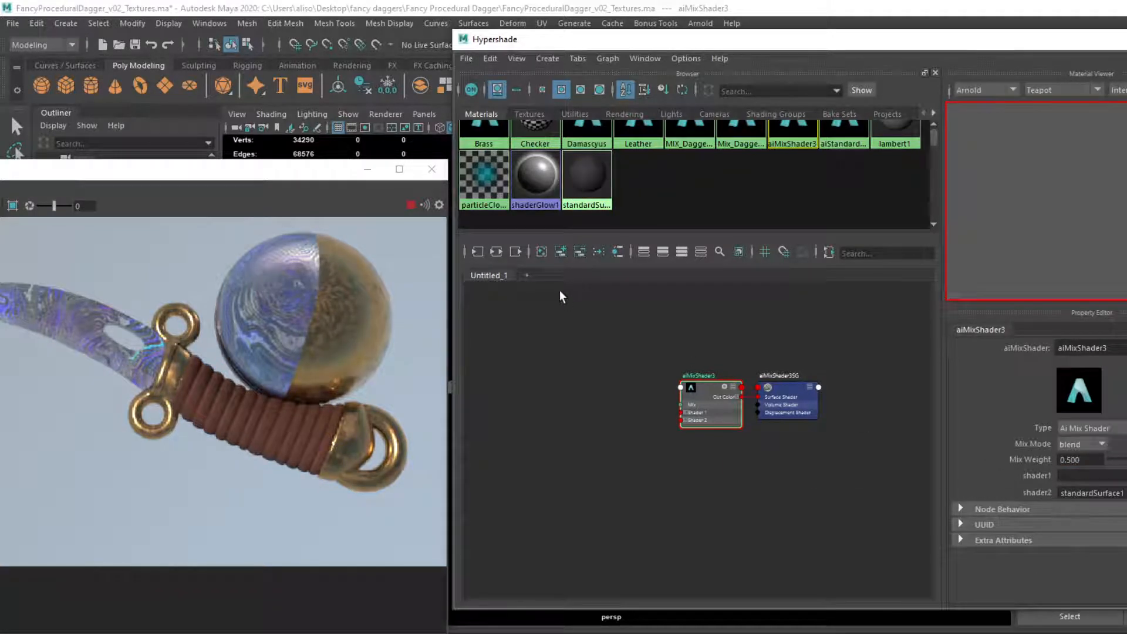
scroll(559, 290, "up", 2)
middle_click_drag(632, 185, 1027, 472)
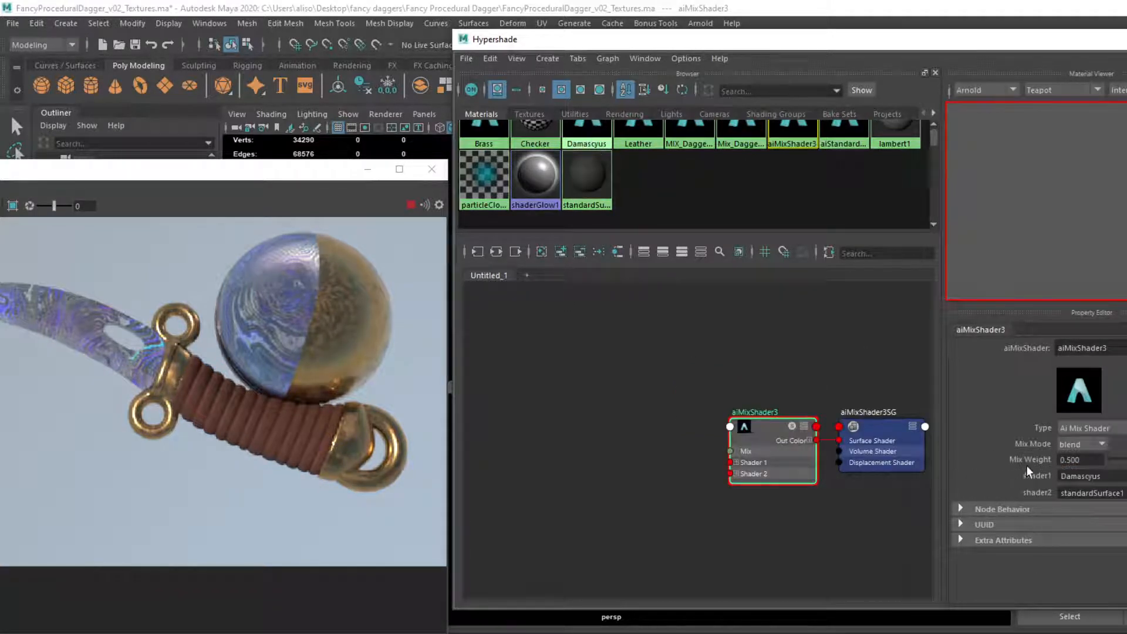
middle_click_drag(590, 199, 577, 177)
left_click(578, 178)
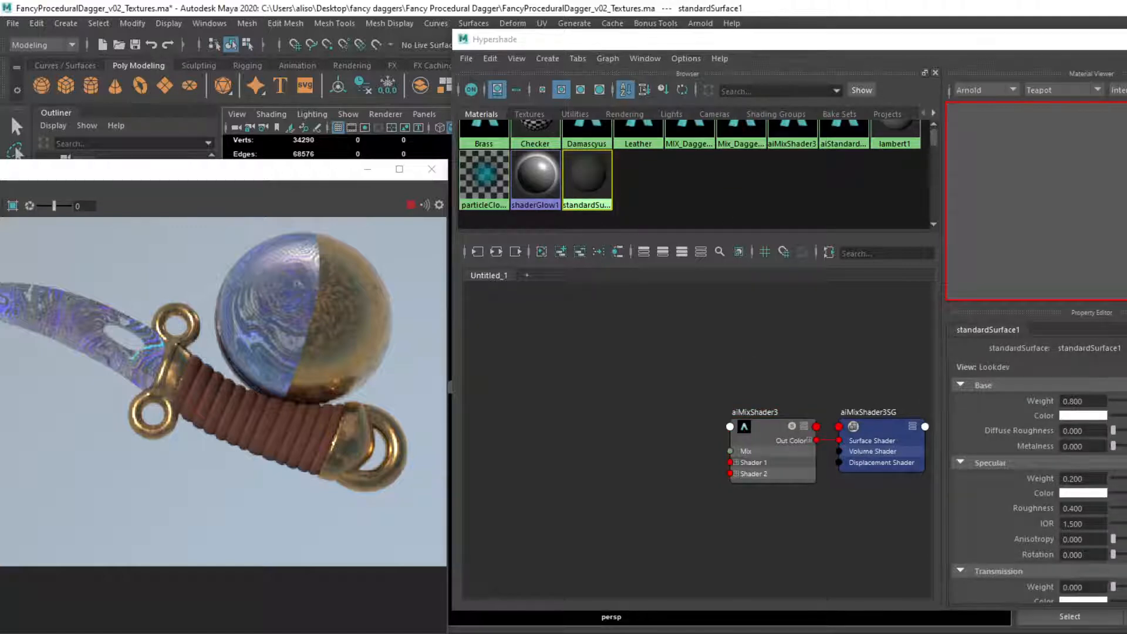
Move the Hypershade so its editor is fully visible and rename aiMixShader3 as Mix_DamascusScratch.
left_click_drag(1126, 44, 908, 70)
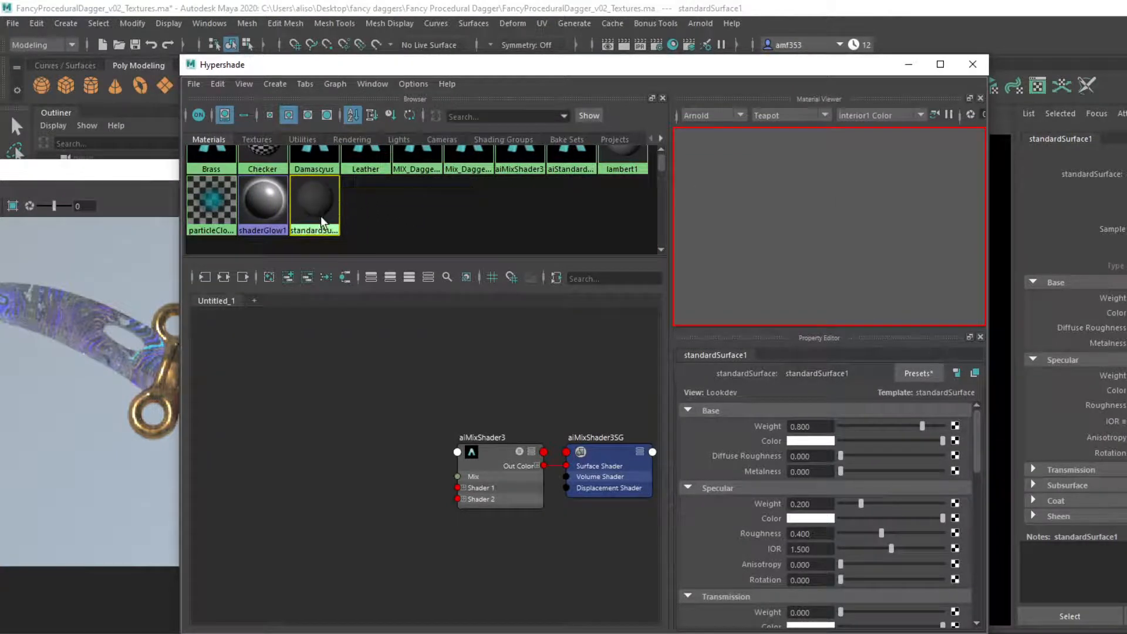
scroll(359, 242, "up", 1)
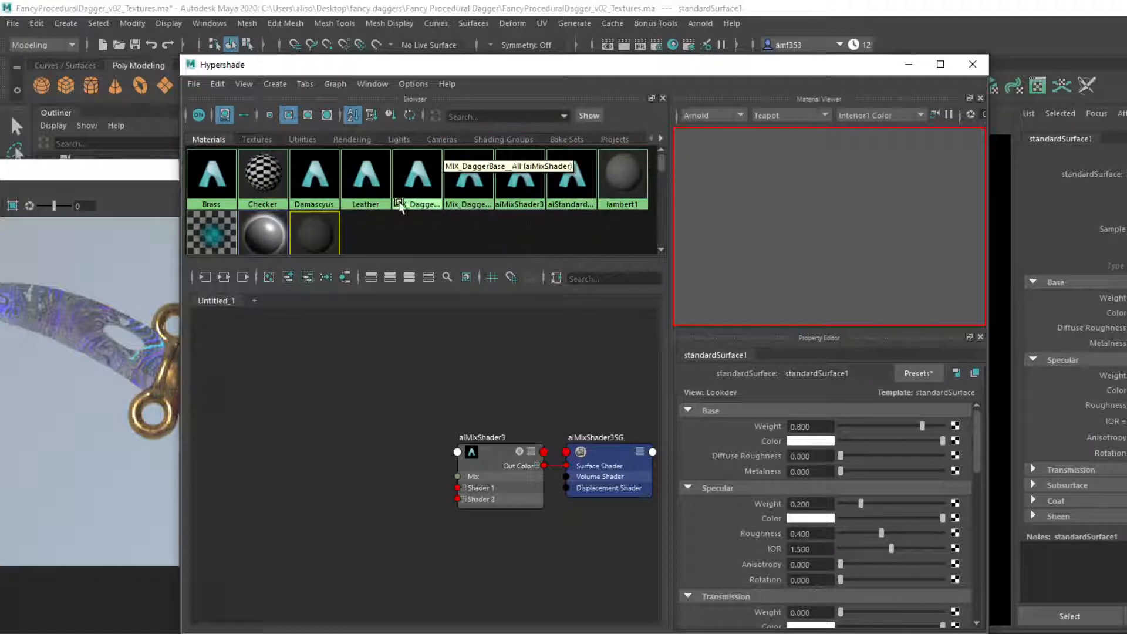
left_click(515, 178)
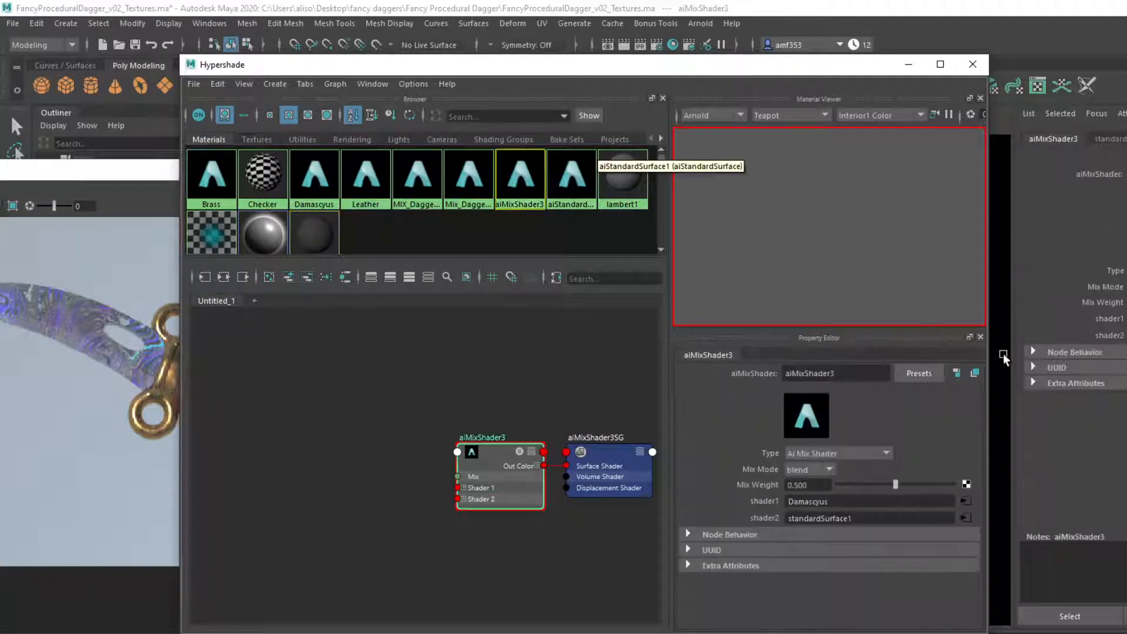
left_click_drag(839, 373, 410, 303)
type("M")
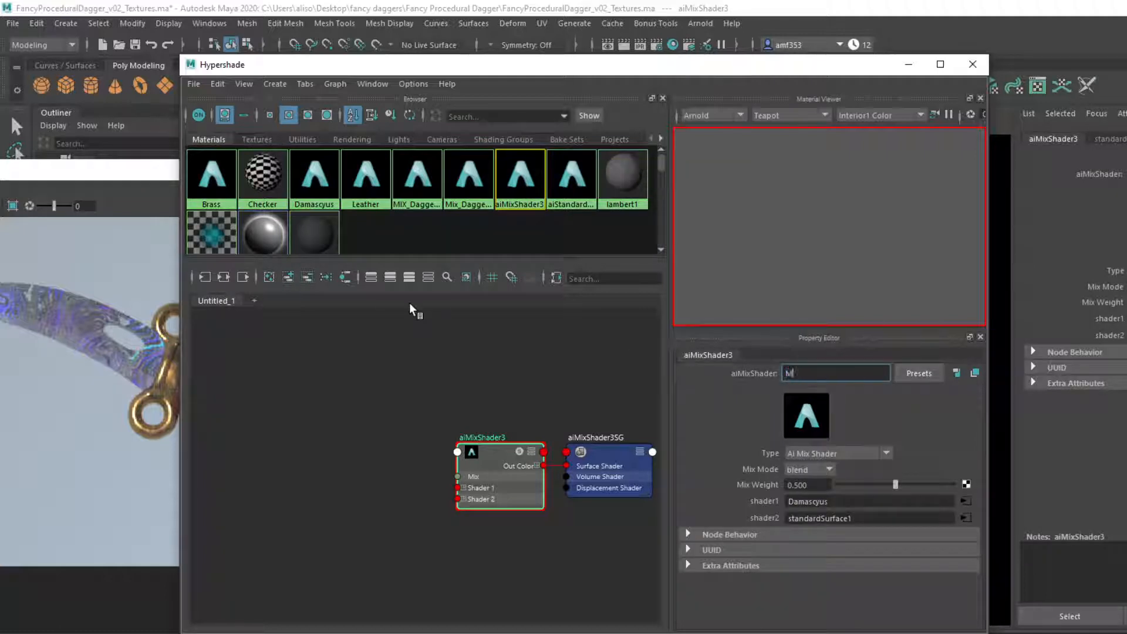
type("ix_DamascusScratch")
key("Return")
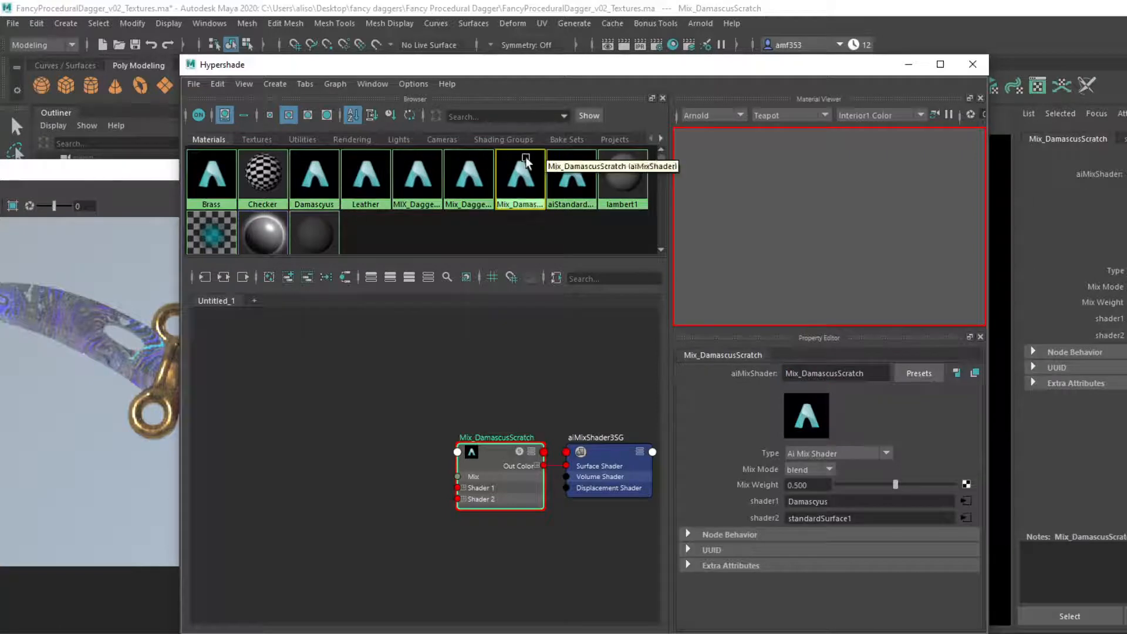
Rename the aiStandardSurface1 material as Chrome and assign it as shader2 of Mix_DamascusScratch.
left_click(571, 176)
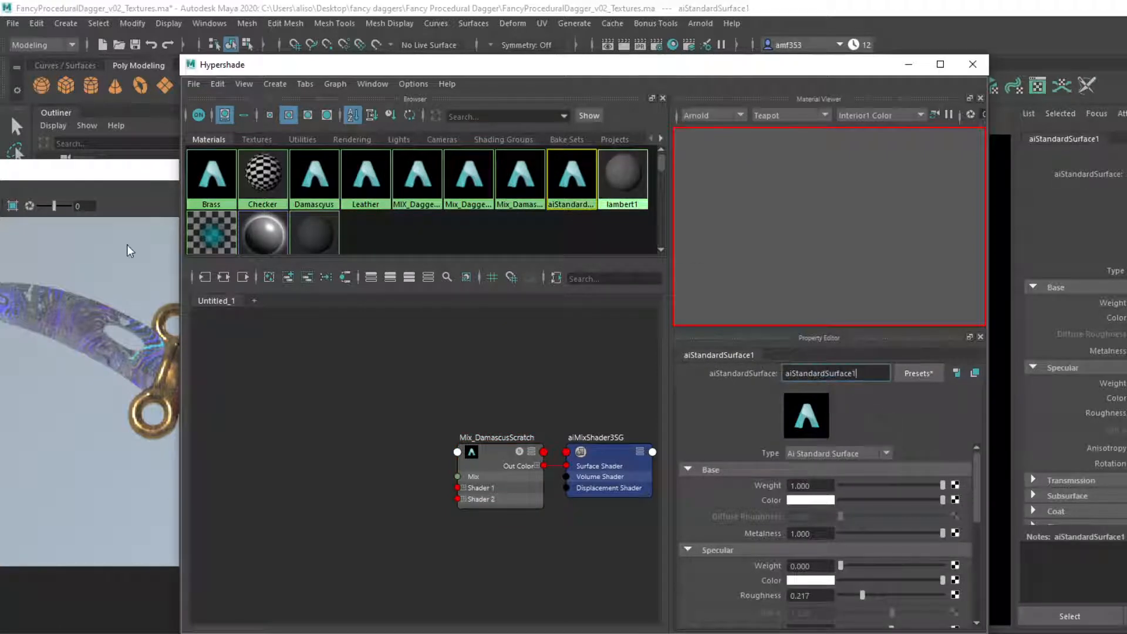
type("rome")
key("Return")
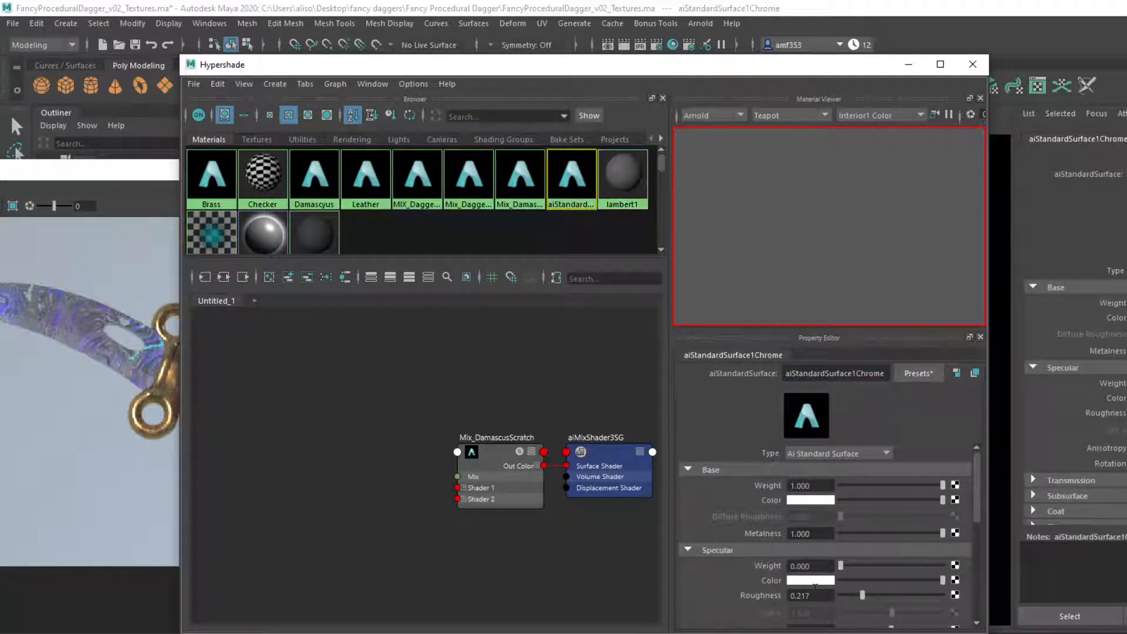
double_click(780, 379)
type("C")
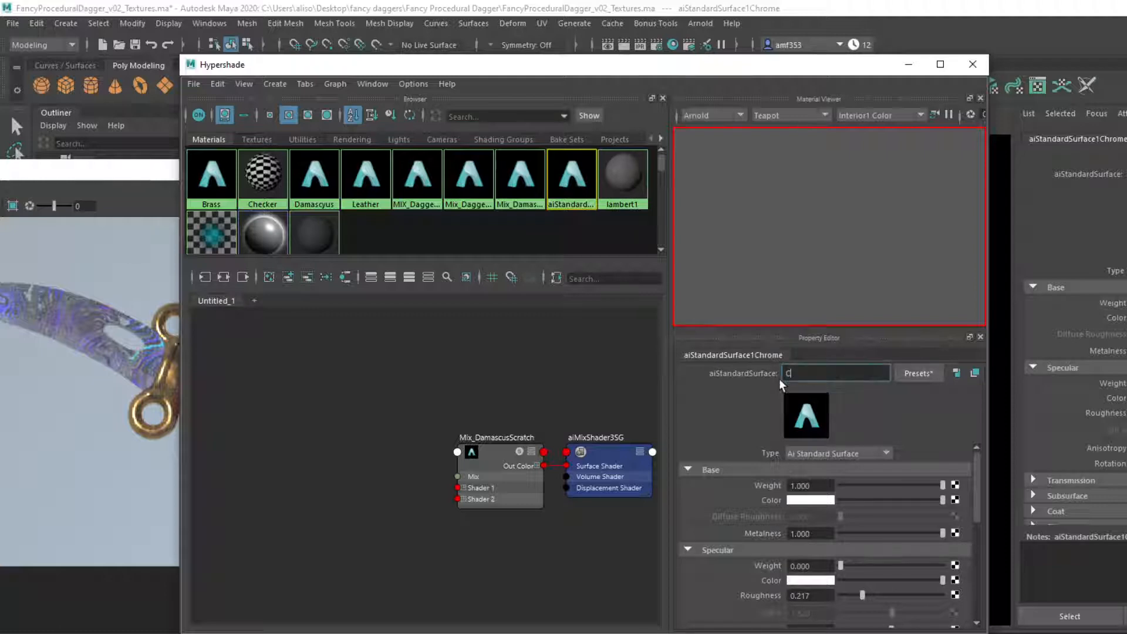
type("rhrome")
key("Return")
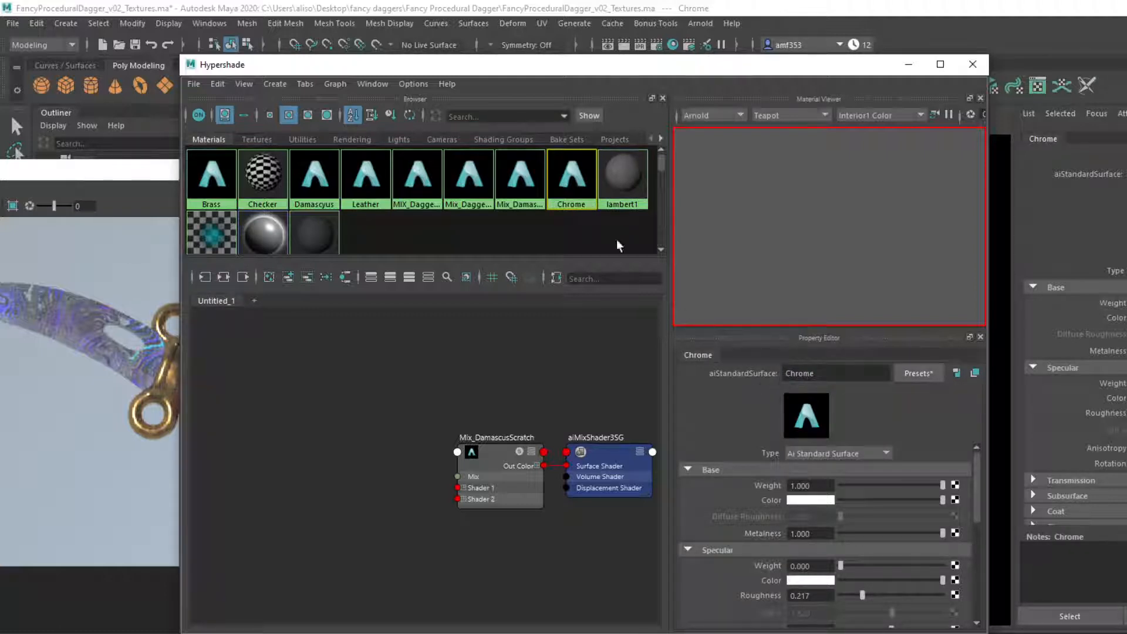
left_click(527, 182)
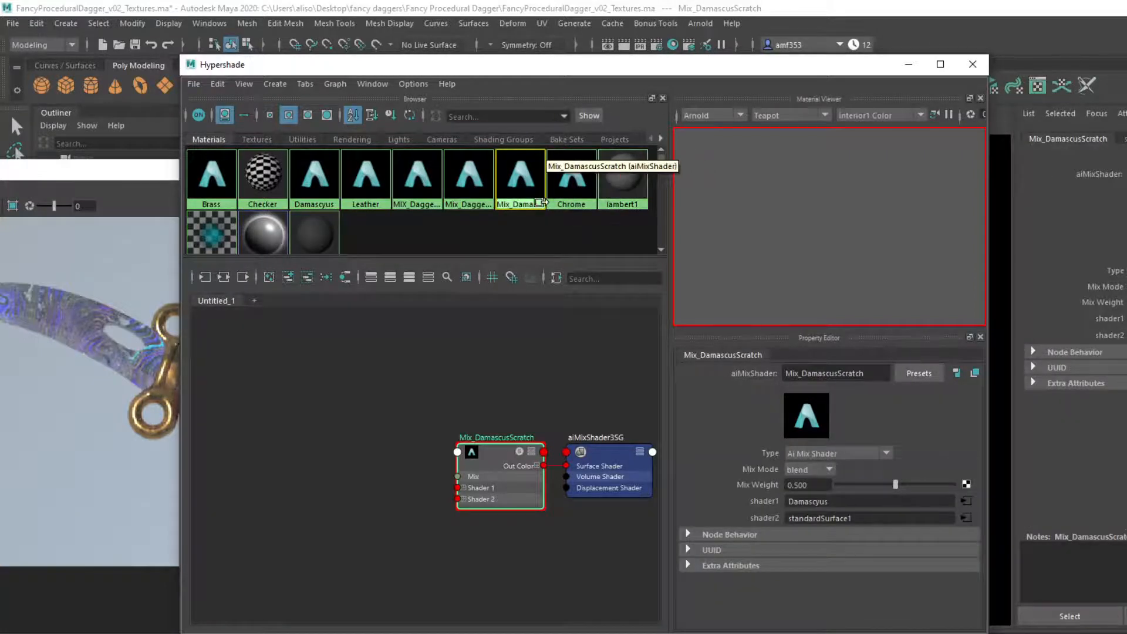
middle_click_drag(568, 183, 765, 518)
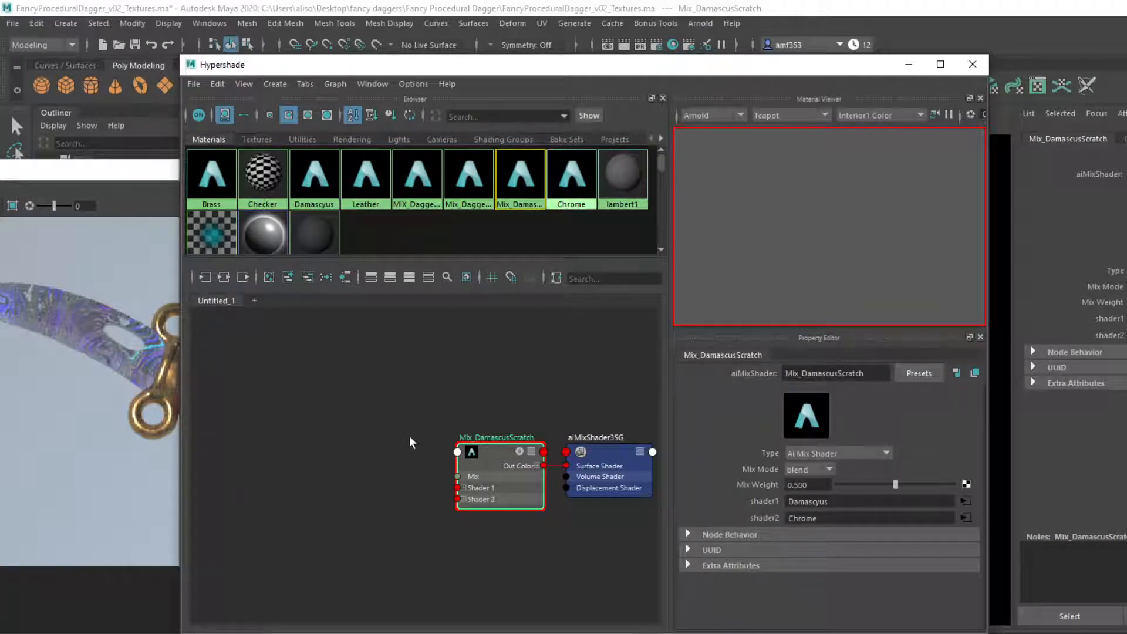
Create an aiCurvature node in the empty area of the shading graph.
left_click(382, 449)
key("Tab")
type("mix")
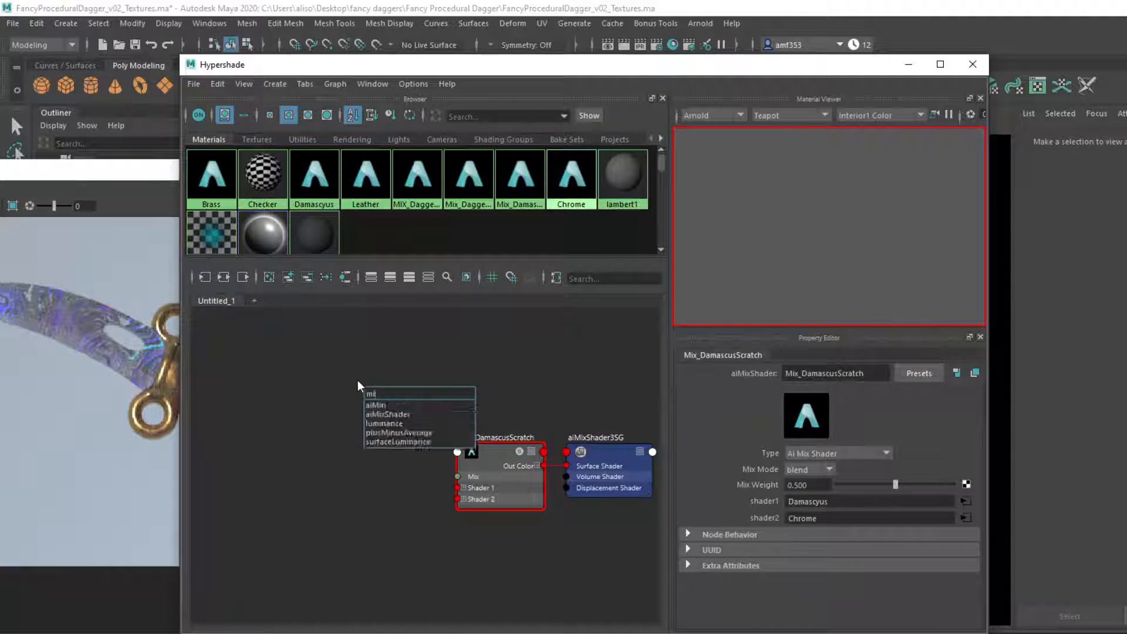
key("BackSpace")
key("BackSpace")
key("BackSpace")
type("curve")
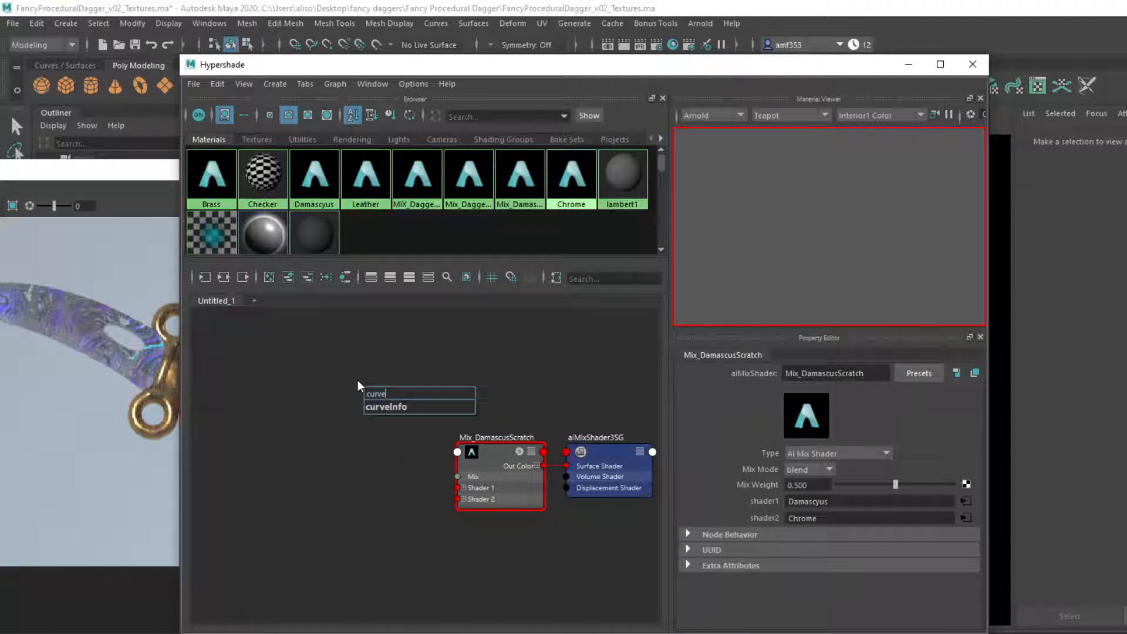
key("BackSpace")
key("Down")
key("Down")
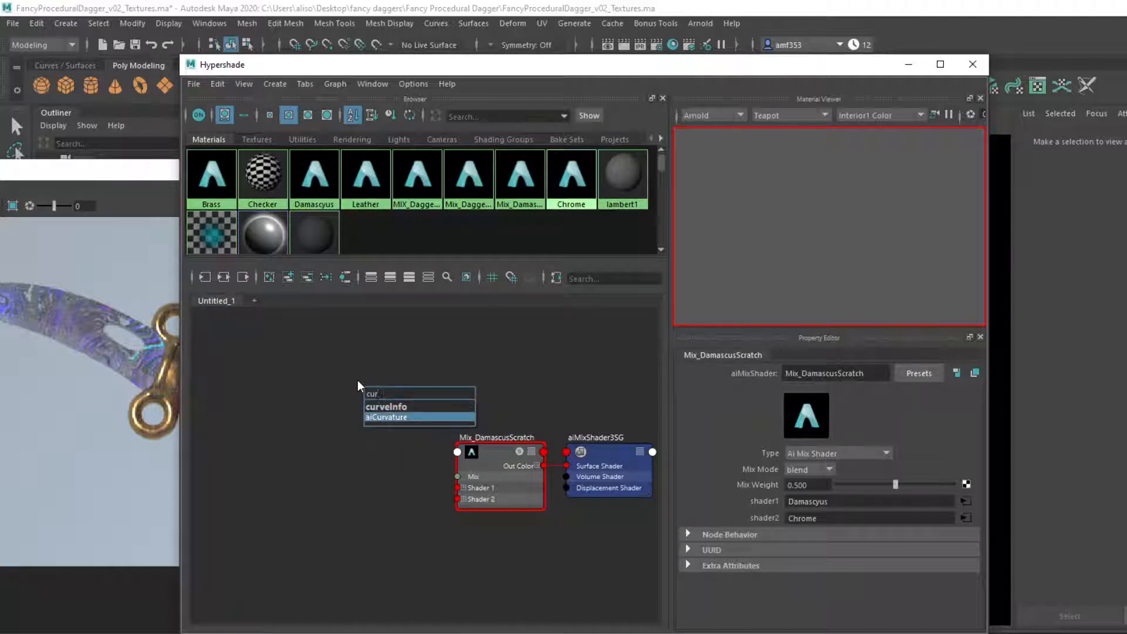
key("Return")
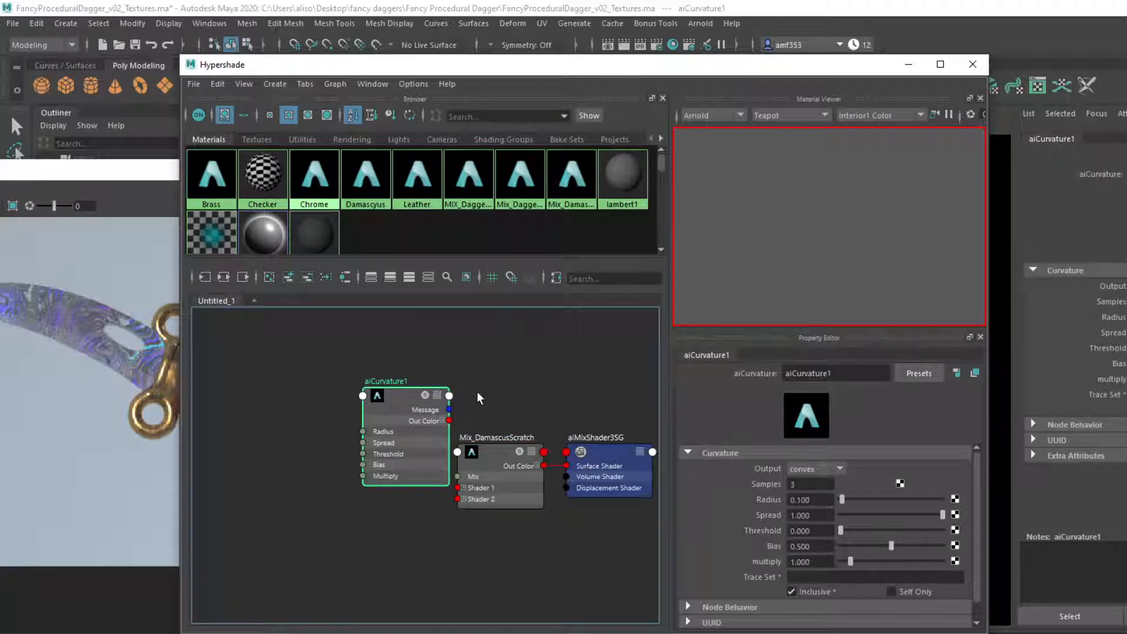
Connect the aiCurvature node's Out Color R to the Mix input of Mix_DamascusScratch.
left_click(442, 421)
left_click_drag(448, 435, 462, 477)
left_click(487, 448)
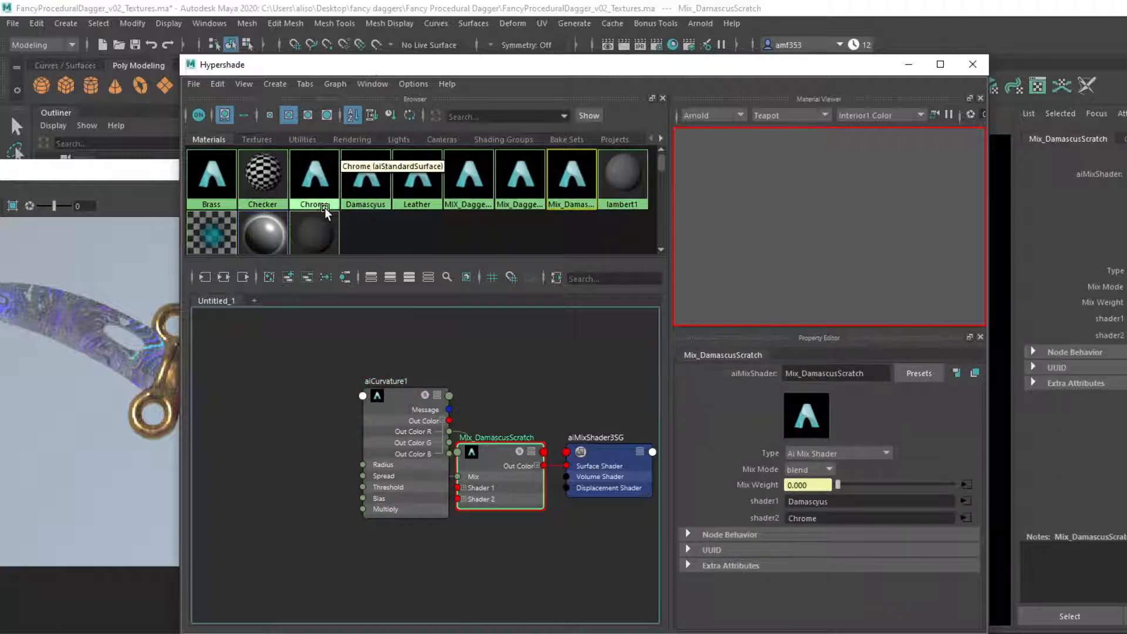
Graph the MIX_DaggerBase__All network and assign Mix_DamascusScratch as its shader2.
left_click(471, 184)
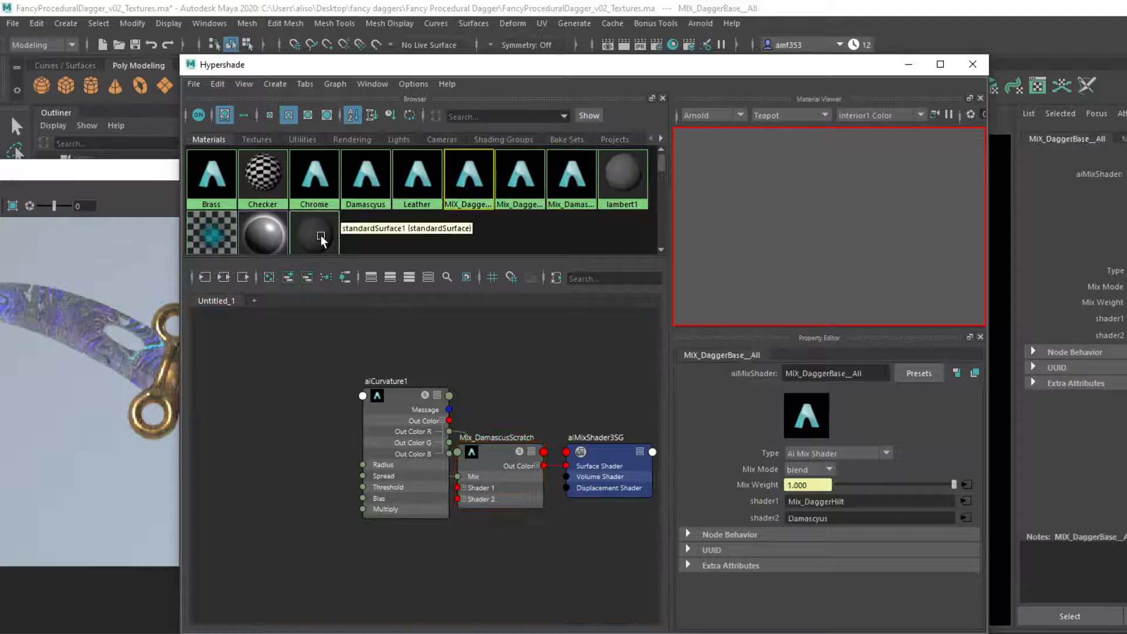
left_click(228, 279)
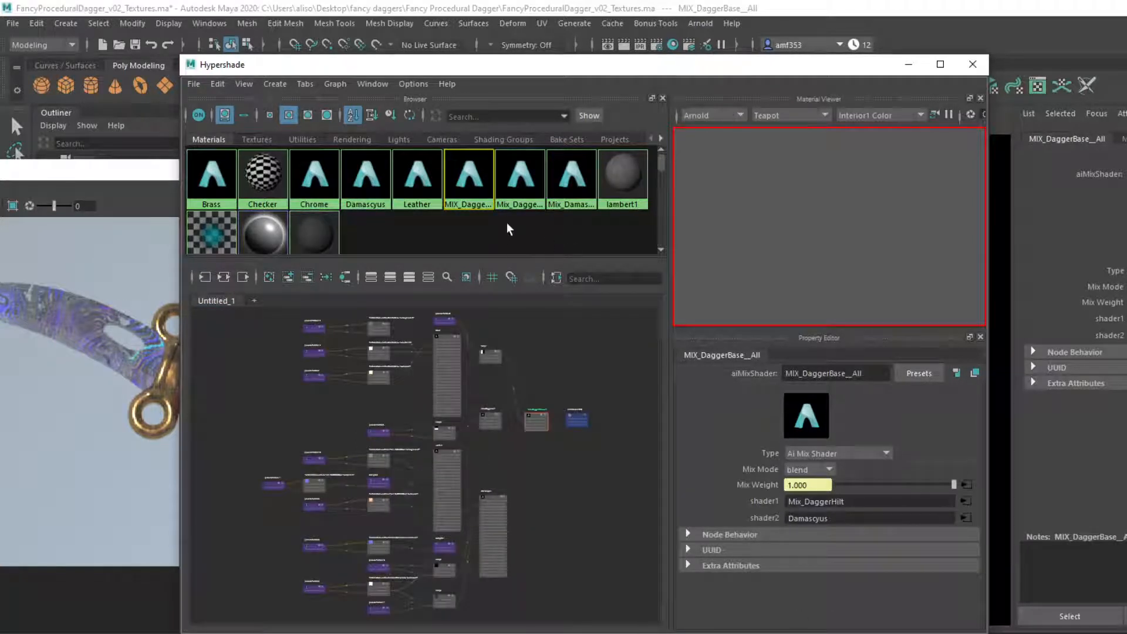
middle_click_drag(770, 485, 753, 510)
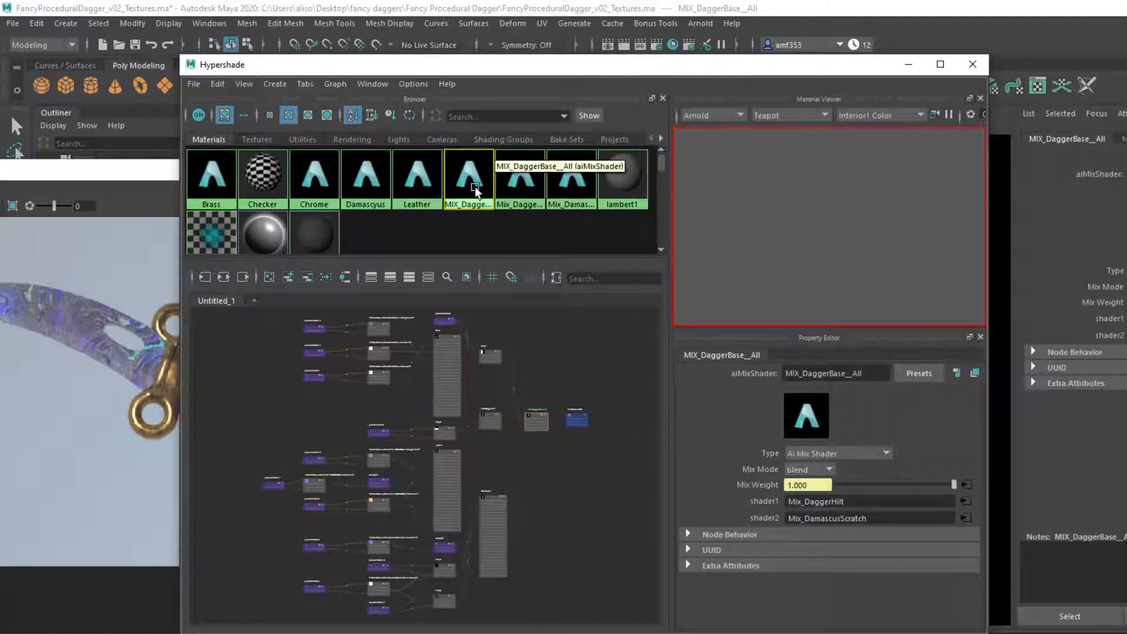
Graph the Mix_DamascusScratch network and preview the shader in isolation in the Arnold RenderView, placing that window beside the Hypershade.
left_click(568, 184)
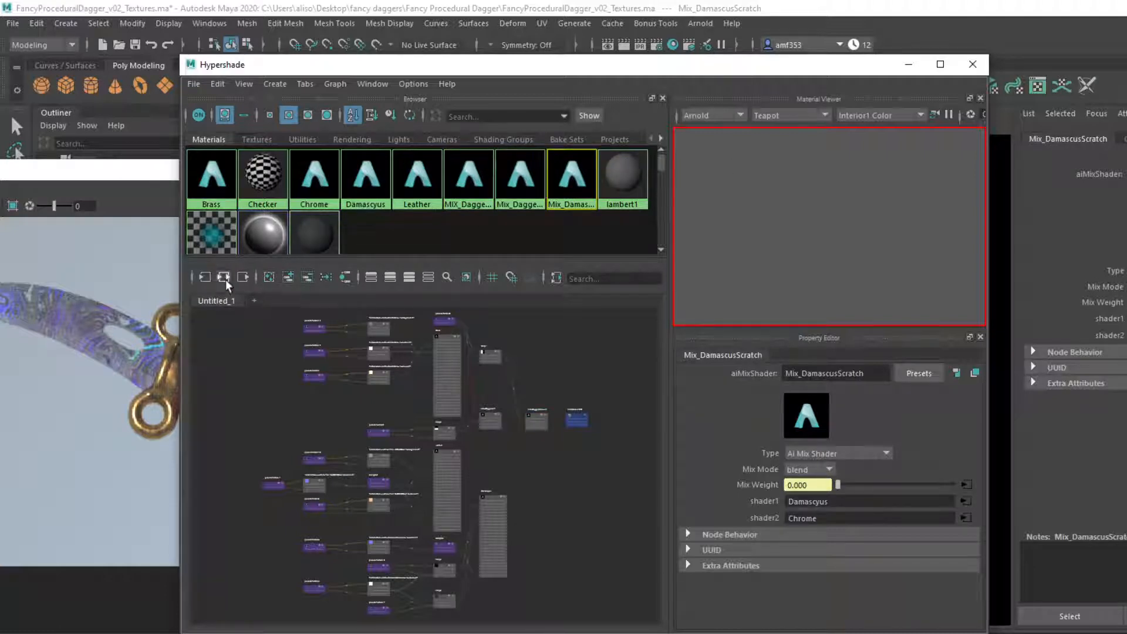
left_click(223, 276)
left_click(131, 182)
left_click_drag(111, 176, 326, 191)
left_click(150, 224)
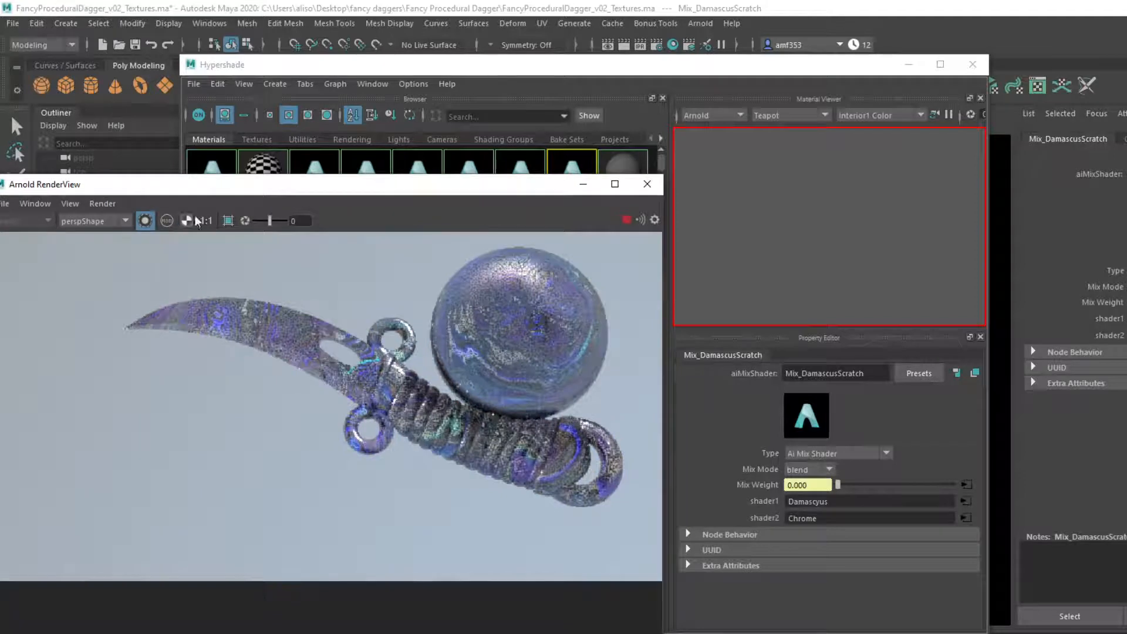
left_click_drag(401, 192, 1017, 218)
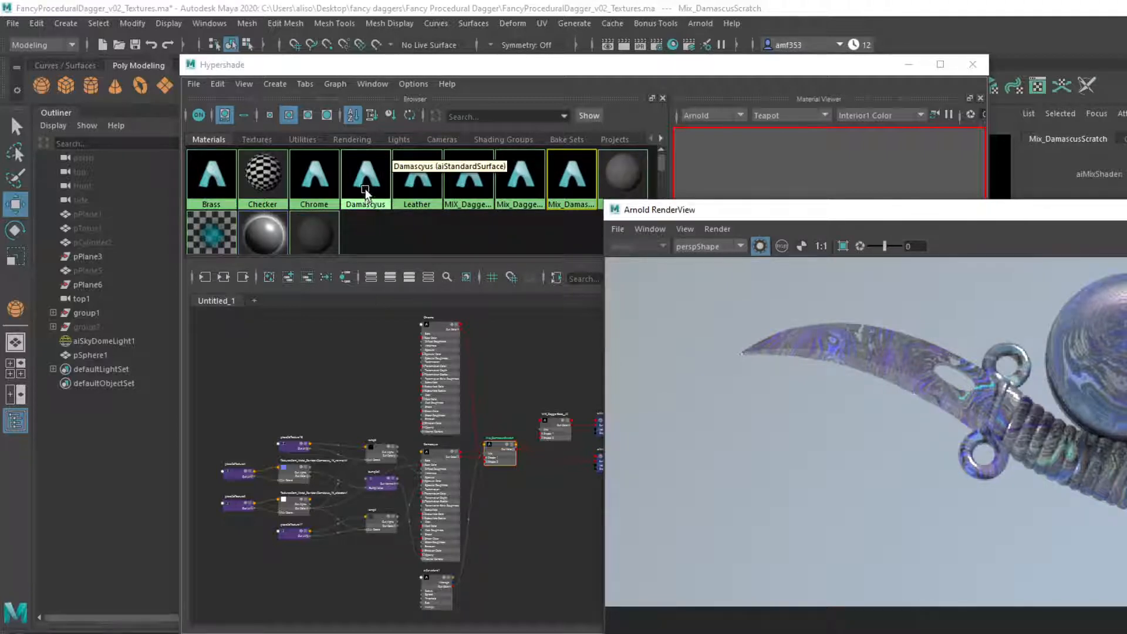
Isolate the aiCurvature node of the Mix_DamascusScratch network and set its radius to 4.336 and multiply to 4.895.
left_click(552, 185)
left_click(223, 277)
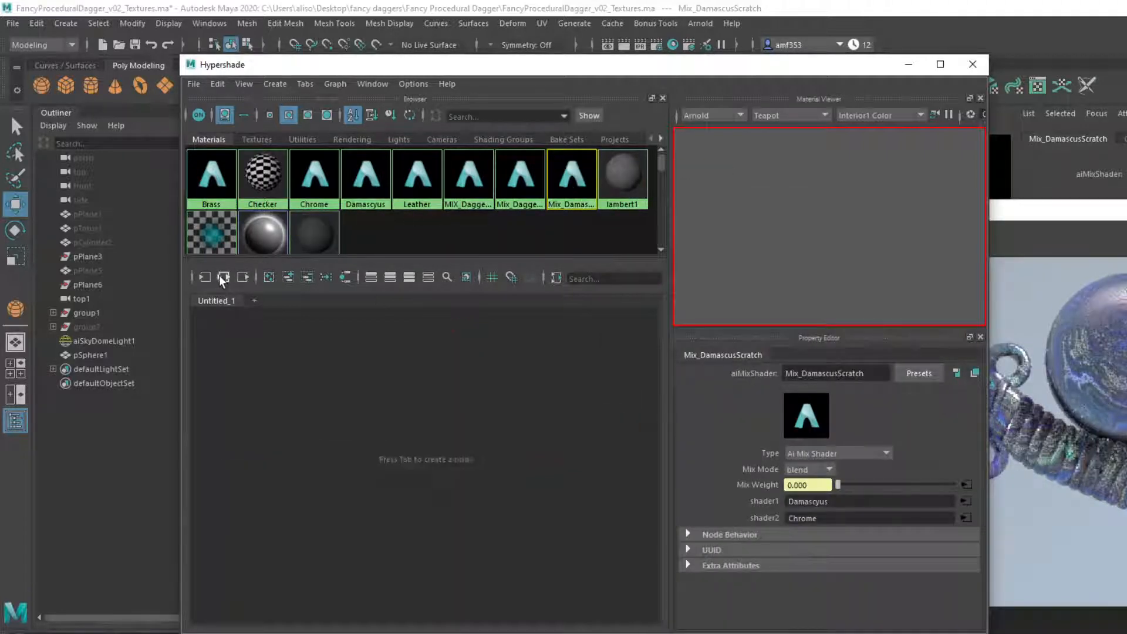
scroll(530, 412, "up", 4)
middle_click_drag(424, 550, 439, 320, "alt")
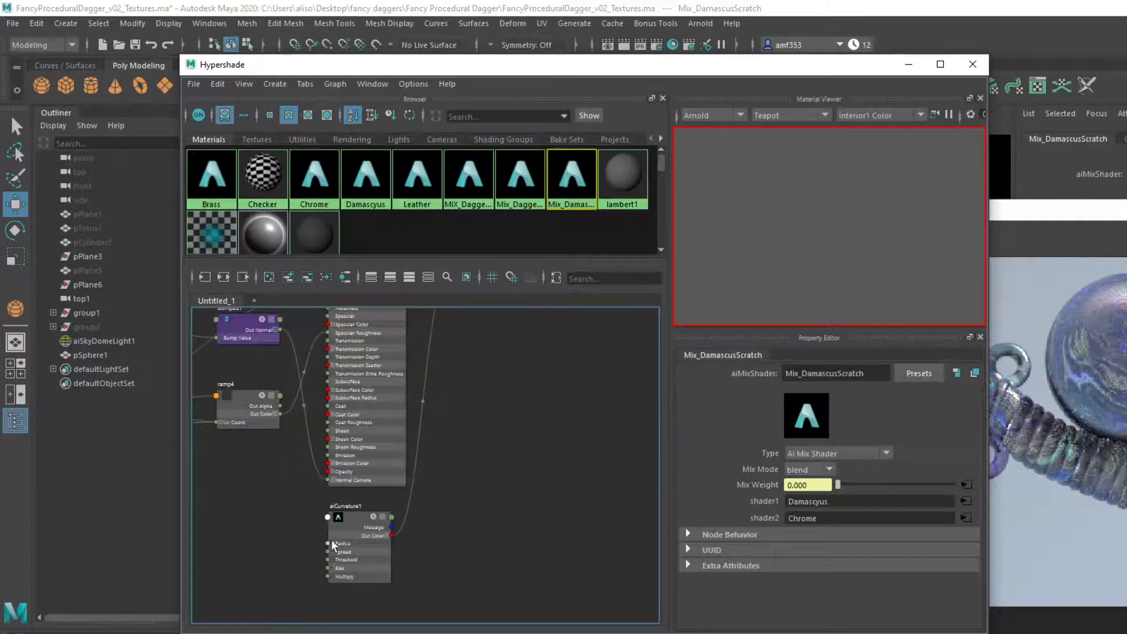
left_click(359, 513)
left_click_drag(766, 65, 639, 64)
middle_click_drag(345, 379, 325, 506, "alt")
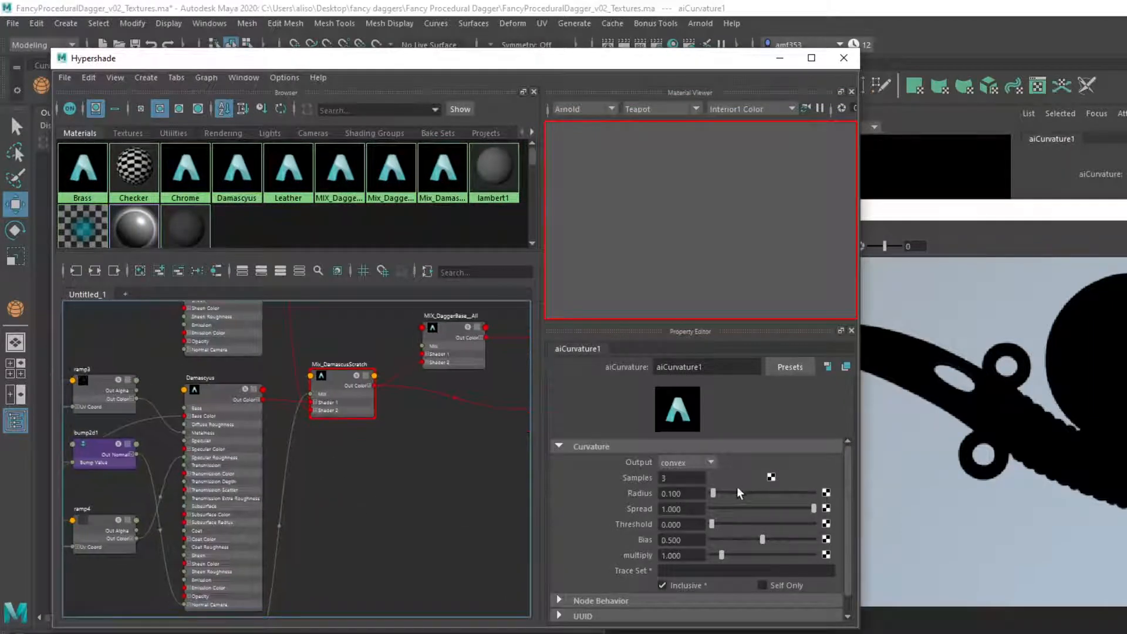
left_click_drag(714, 492, 799, 474)
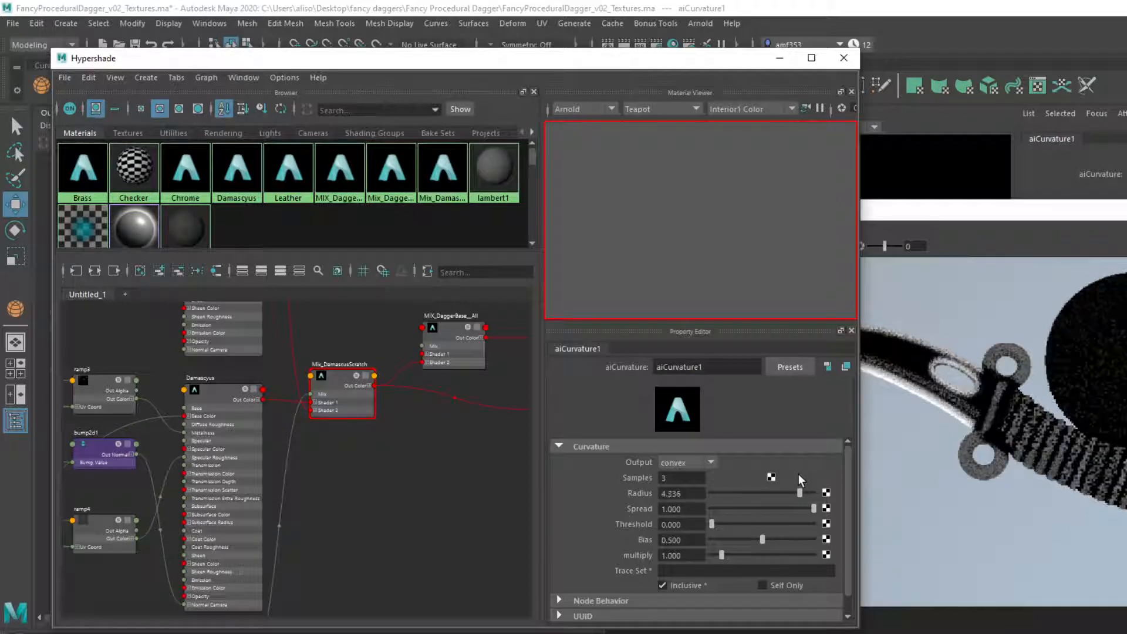
left_click_drag(730, 507, 842, 480)
left_click_drag(717, 556, 734, 555)
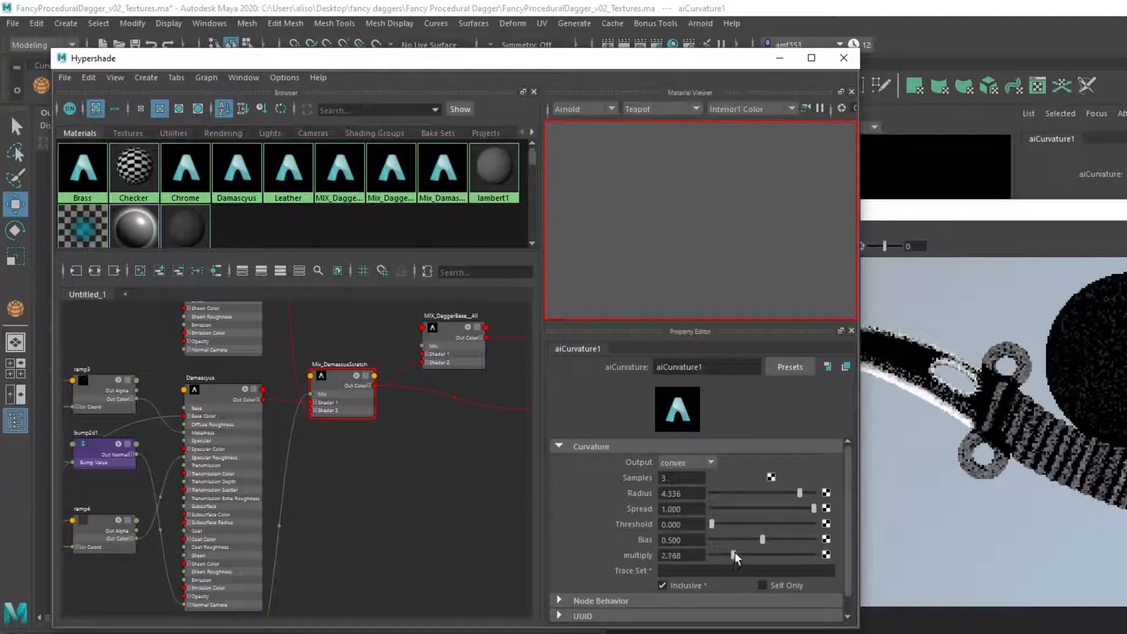
Inspect the blade's curvature mask in the Arnold RenderView and switch off the isolated preview to show the full render.
left_click(998, 432)
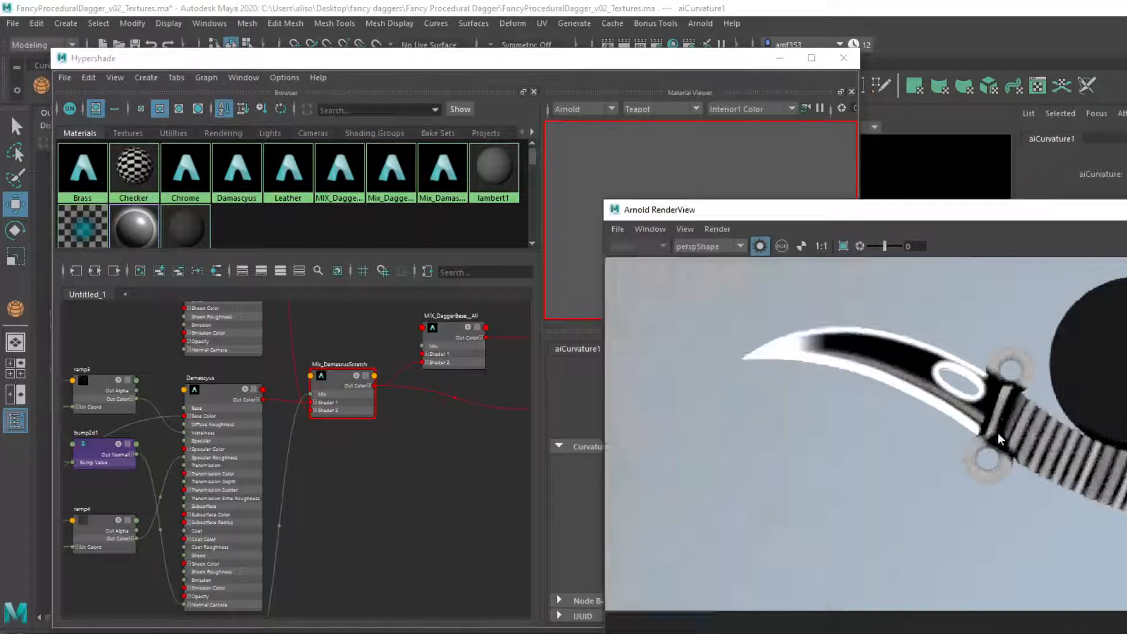
left_click_drag(997, 433, 1042, 430)
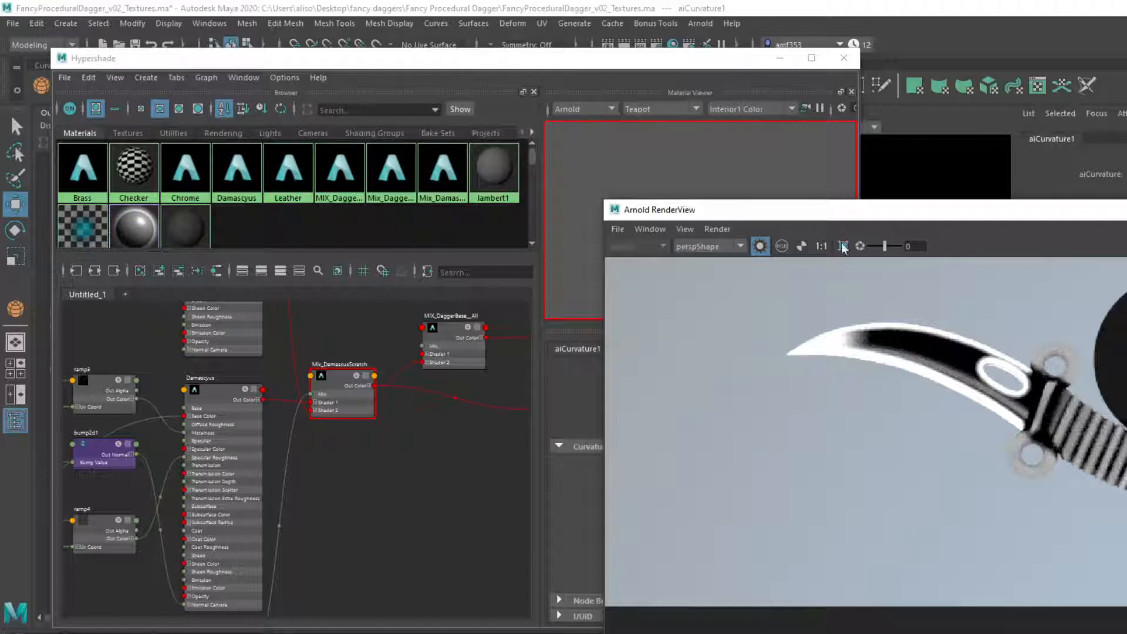
left_click(758, 247)
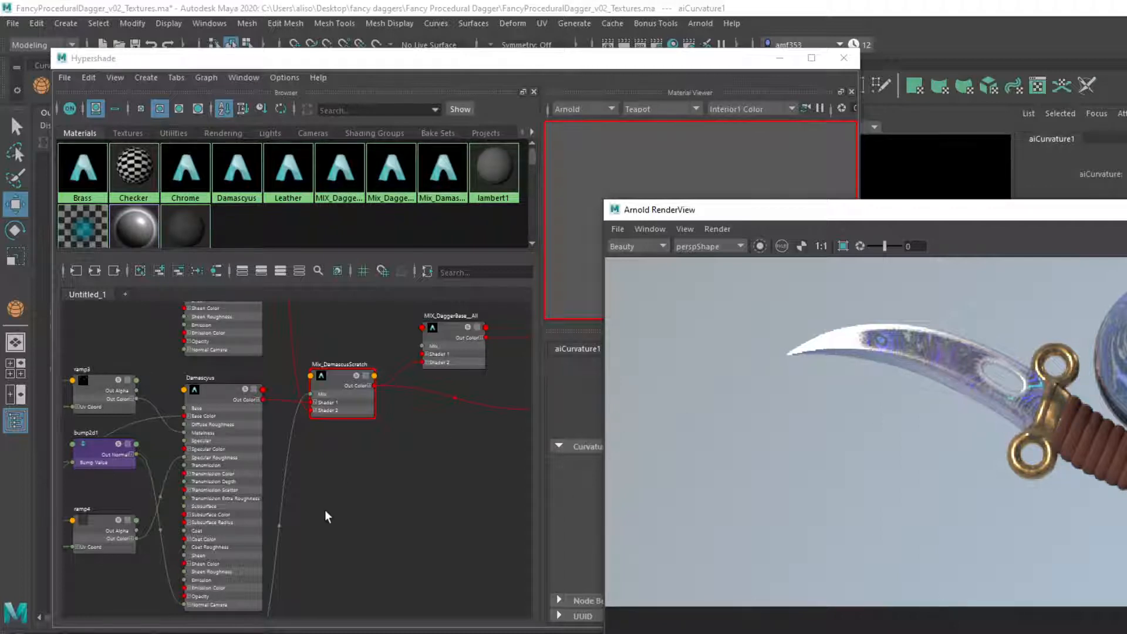
Set the radius of the aiCurvature node feeding Mix_DamascusScratch to 4.056.
scroll(328, 517, "down", 4)
left_click(268, 584)
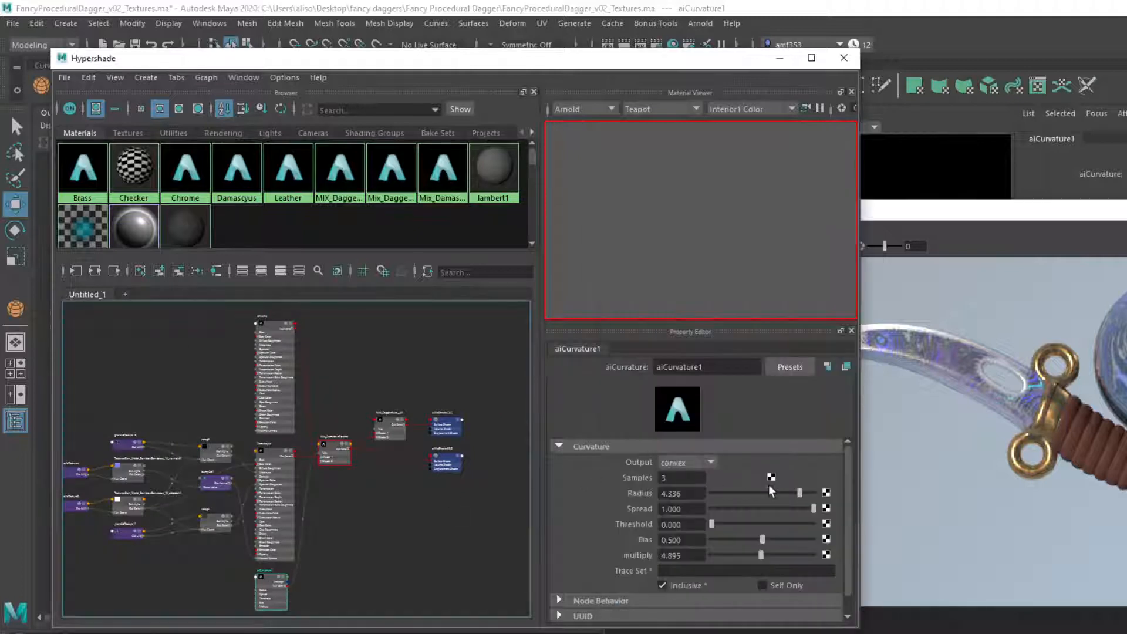
mouse_move(785, 494)
left_mouse_down()
mouse_move(754, 498)
mouse_move(791, 488)
left_mouse_up()
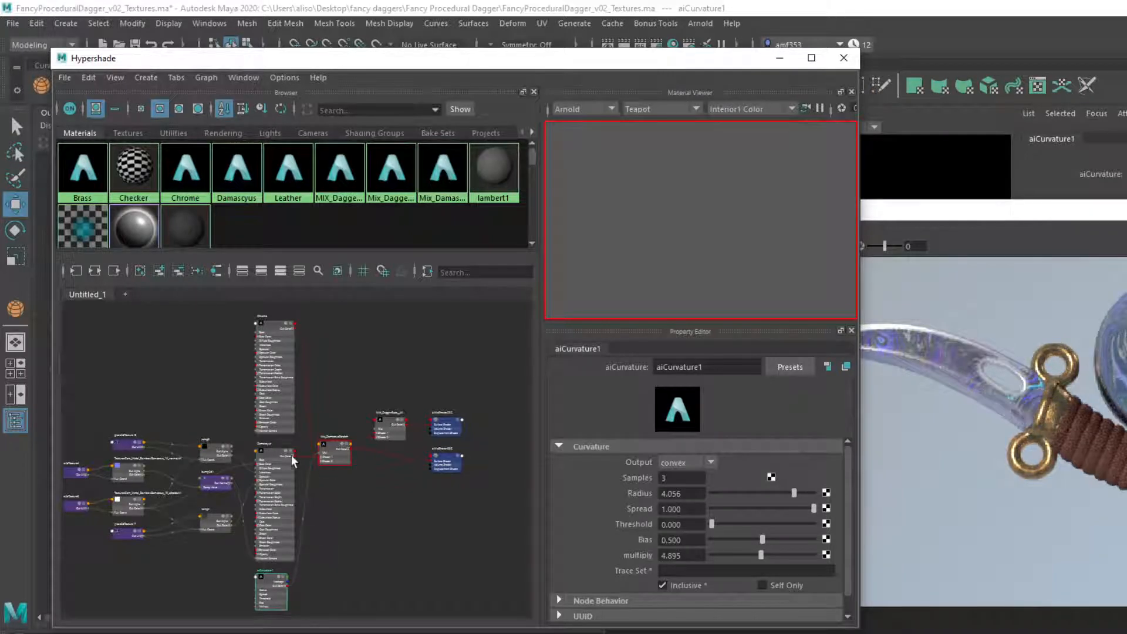
Try pure magenta as the Chrome shader's base color.
left_click(277, 326)
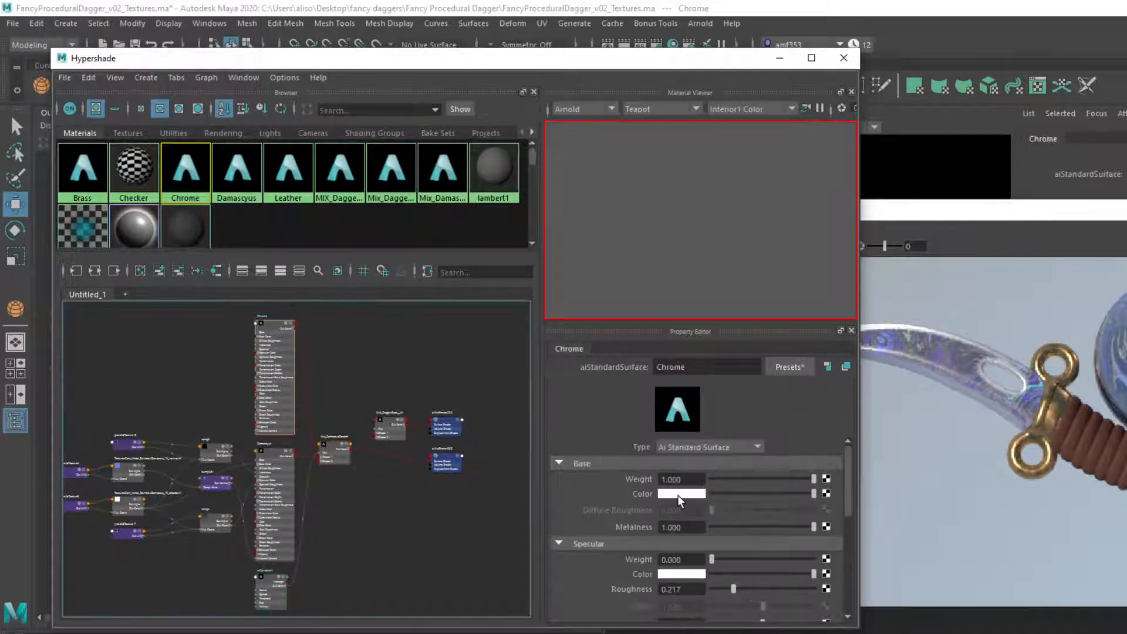
left_click(680, 493)
left_click(709, 459)
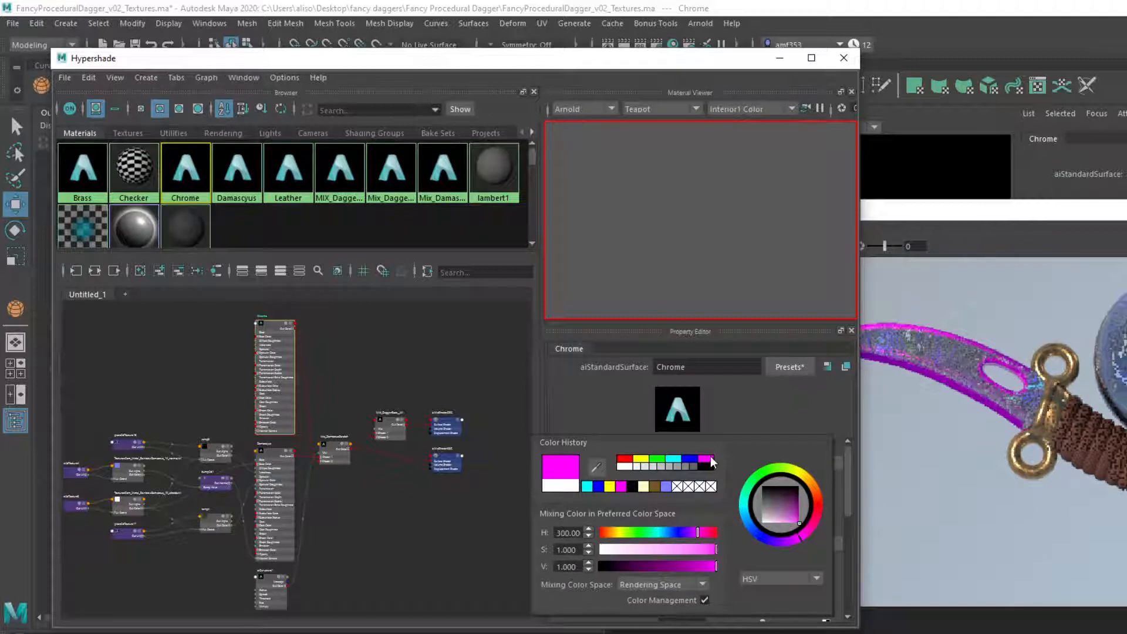
Set the Chrome shader's base color to a pale lavender-blue, using hue 240 with reduced saturation.
left_click(682, 492)
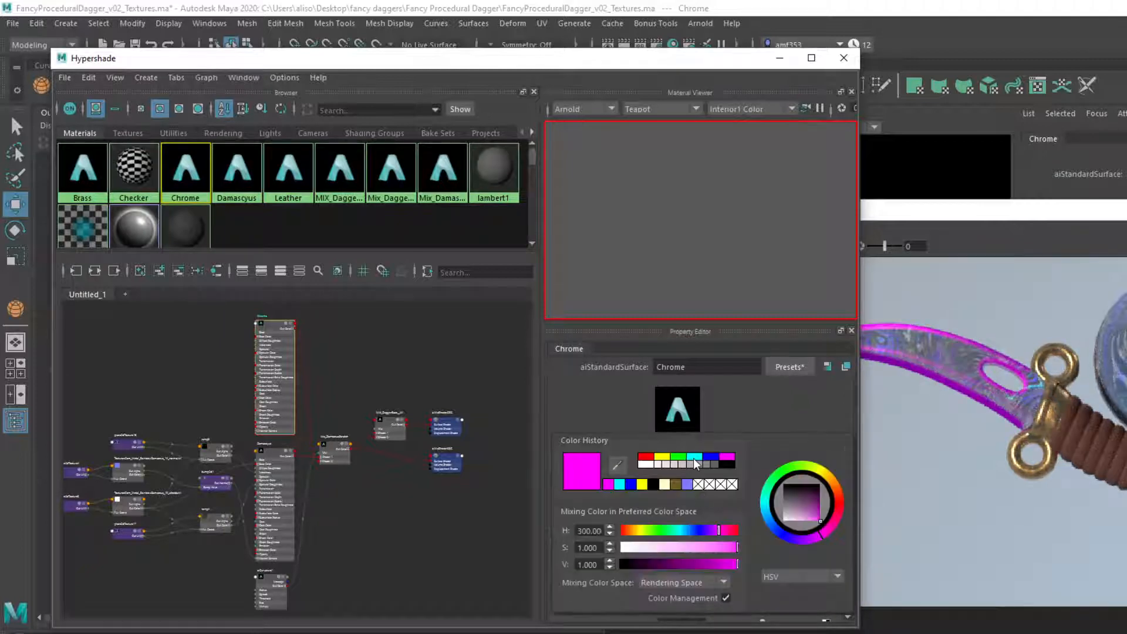
left_click(686, 484)
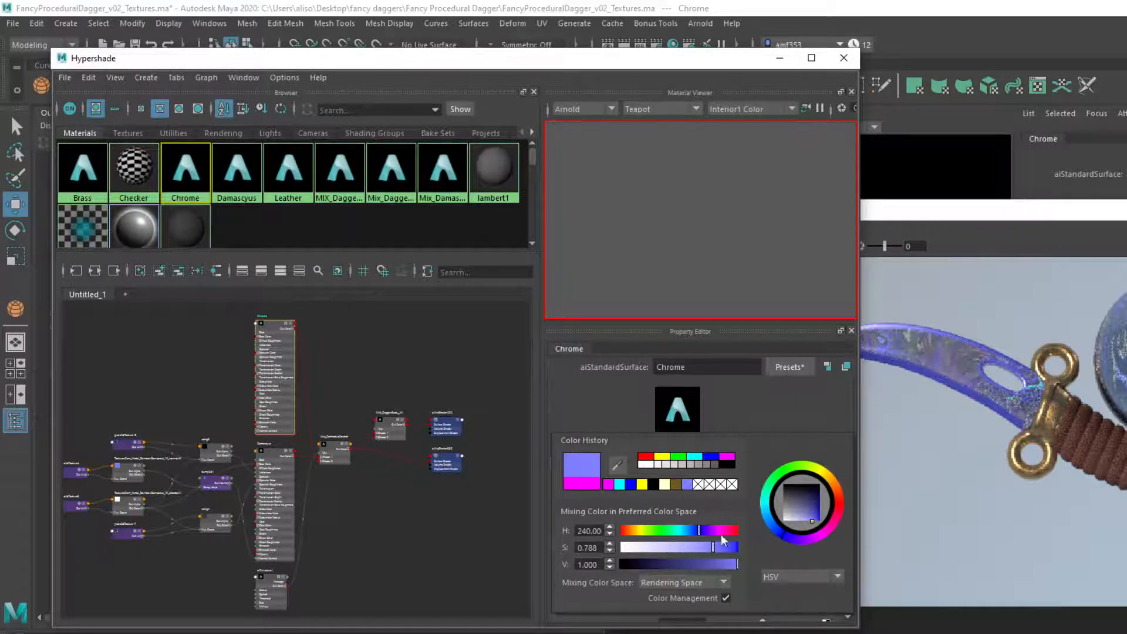
left_click_drag(712, 547, 667, 553)
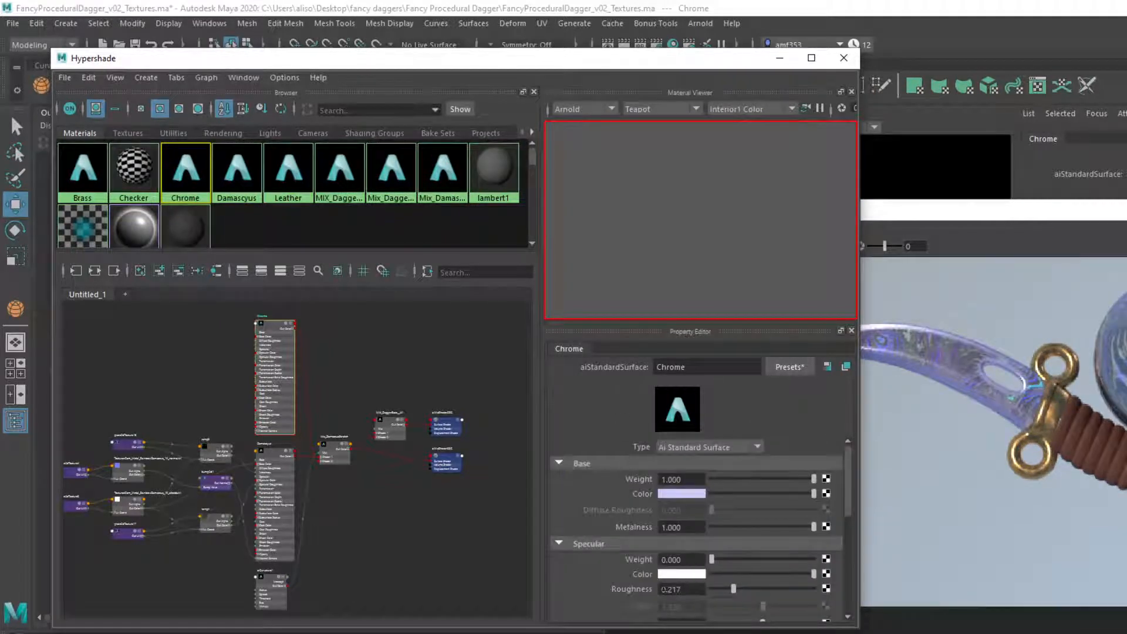
Set the Chrome shader's specular color to blue and shift its base color to pale mint green, checking the blade in the render.
left_click(671, 574)
left_click(687, 538)
left_click_drag(689, 67, 564, 65)
left_click(992, 393)
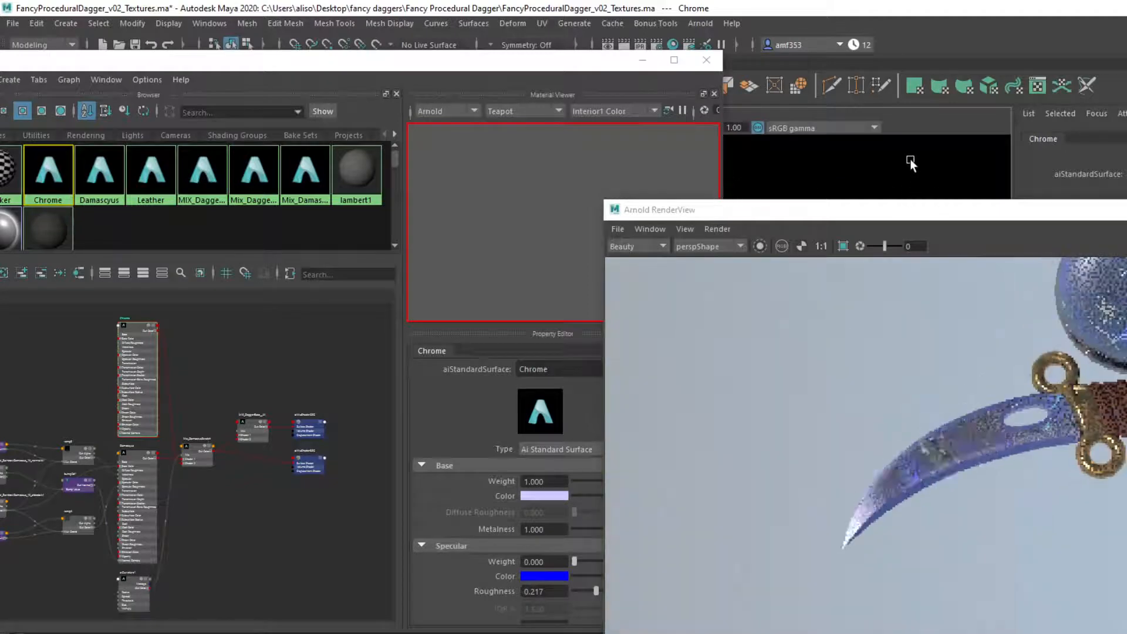
left_click(540, 496)
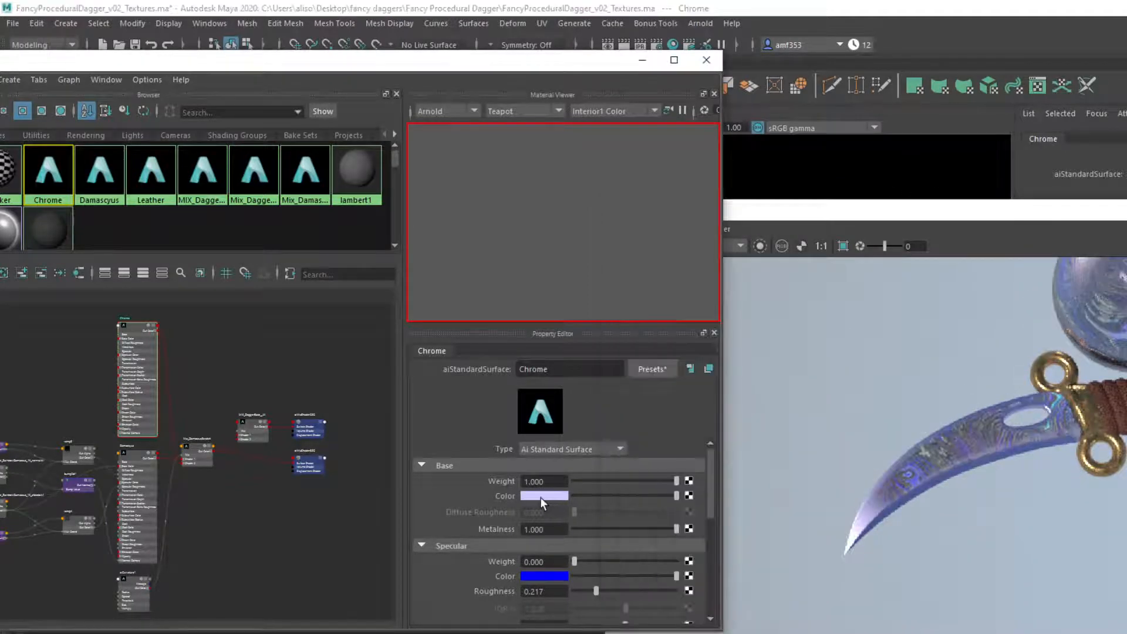
left_click_drag(527, 534, 513, 537)
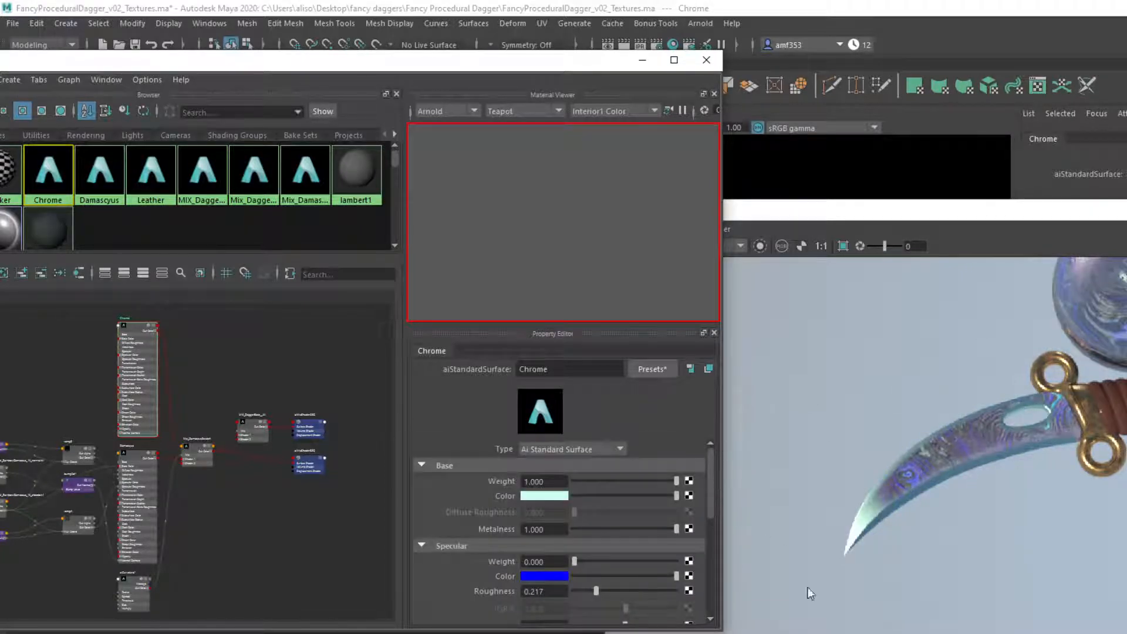
left_click(1067, 447)
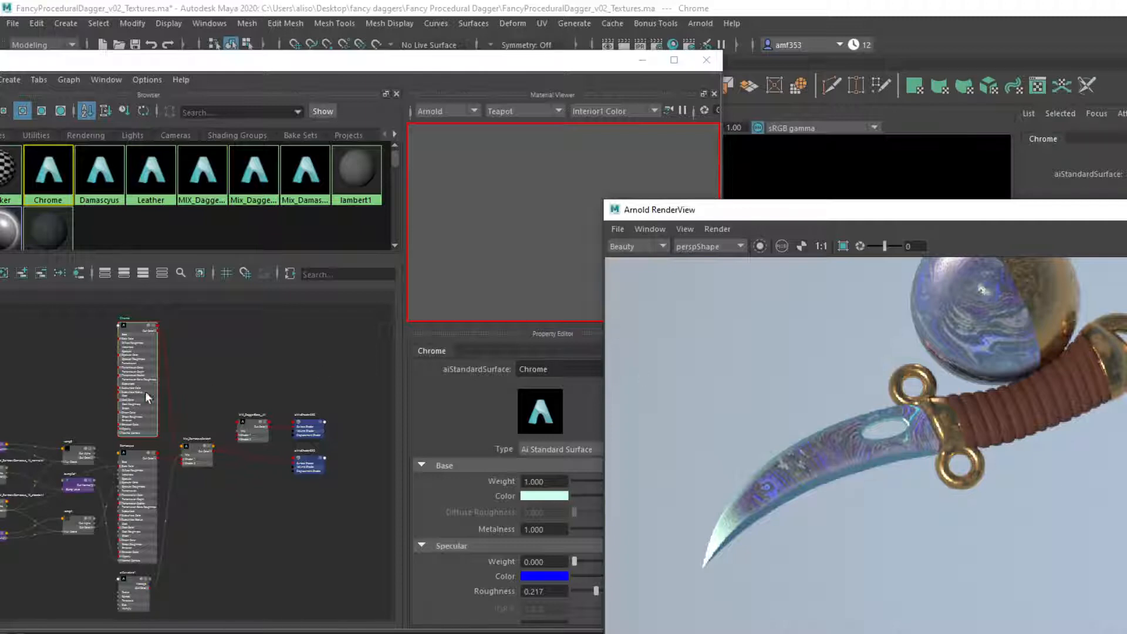
Graph the MIX_DaggerBase__All network in the Hypershade and frame its nodes.
scroll(224, 384, "up", 2)
middle_click_drag(220, 385, 252, 415, "alt")
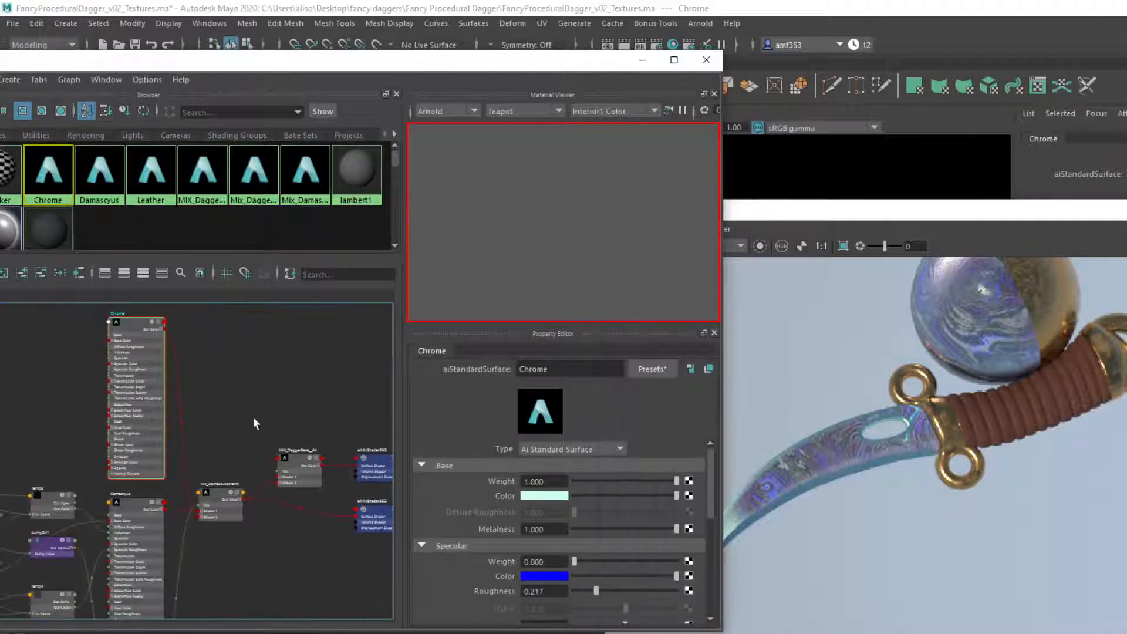
left_click_drag(216, 68, 350, 57)
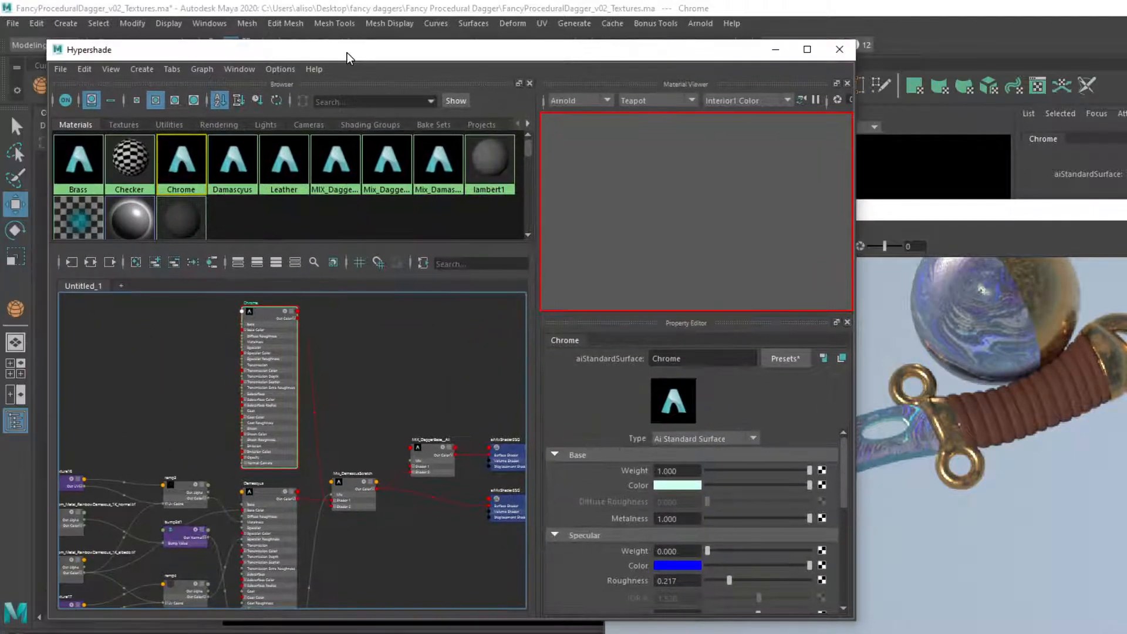
left_click(337, 167)
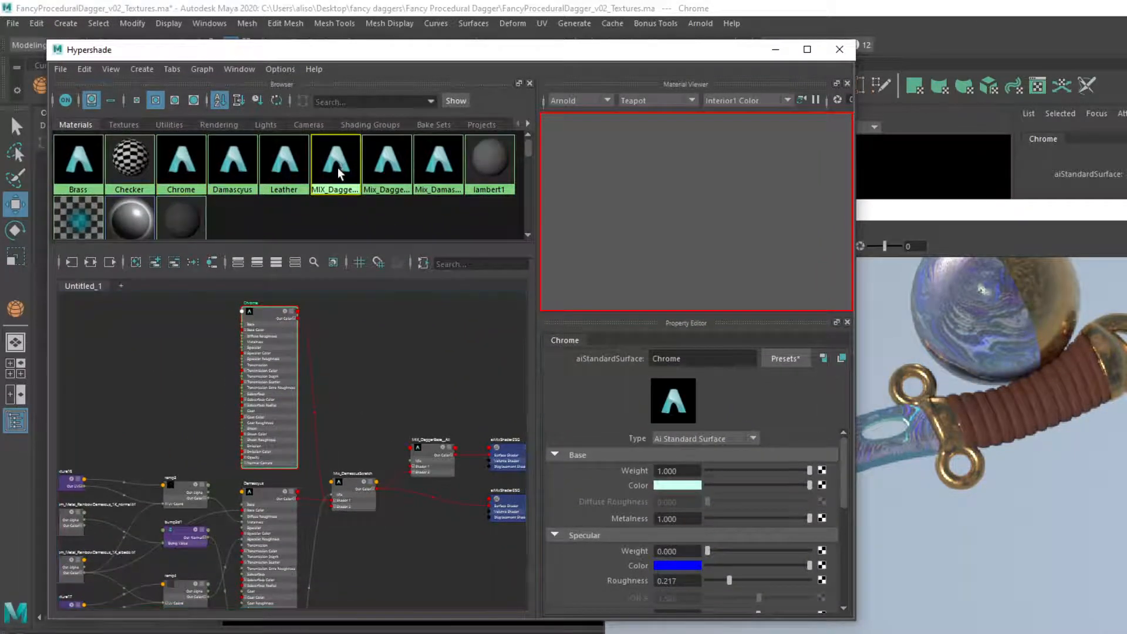
left_click(90, 262)
key("f")
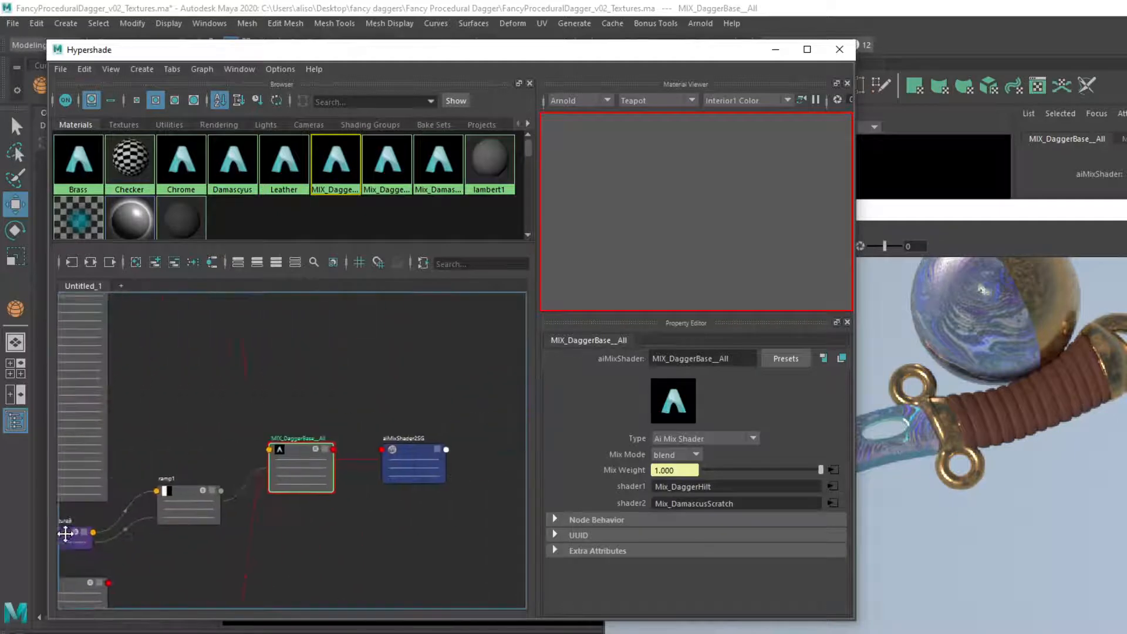
Create an aiStandardSurface shader beside the MIX_DaggerBase__All node.
key("Tab")
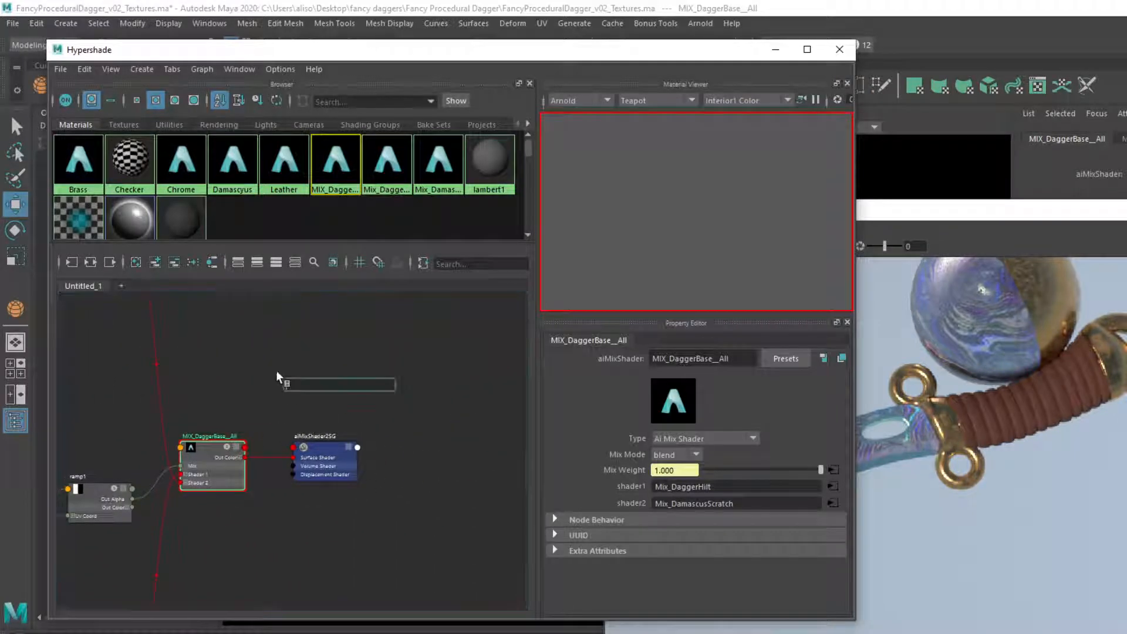
type("aistand")
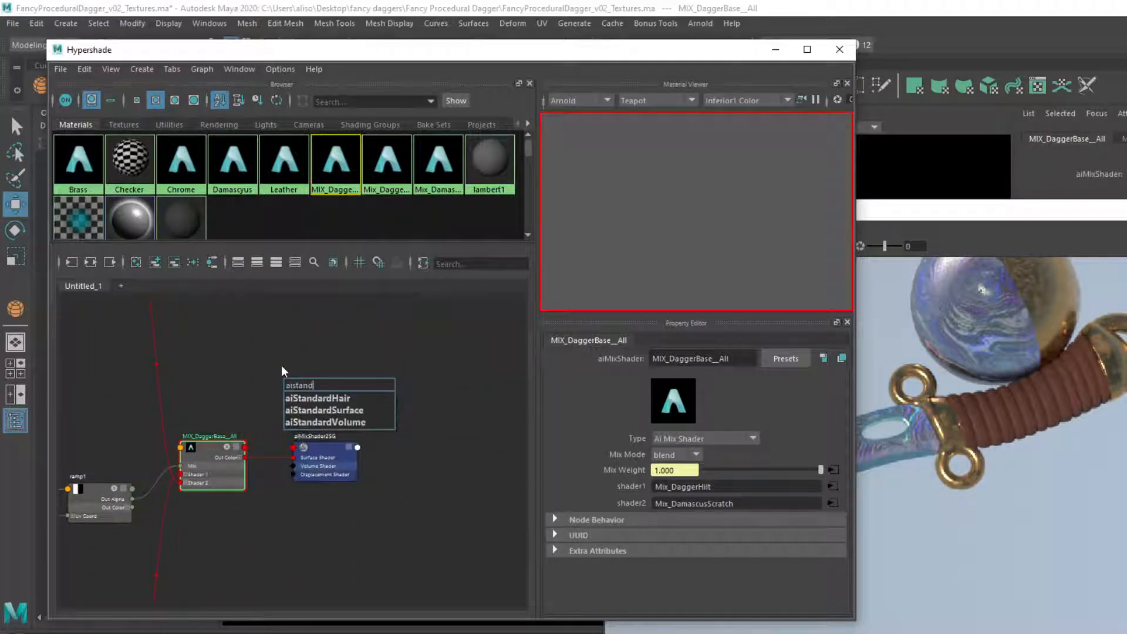
key("Down")
key("Down")
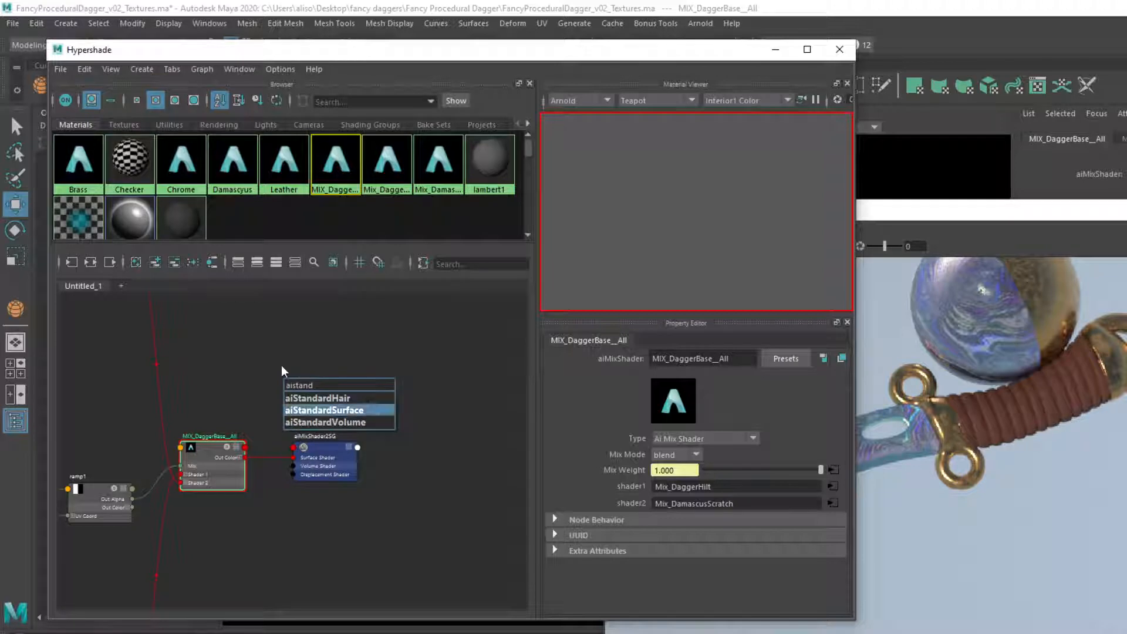
key("Return")
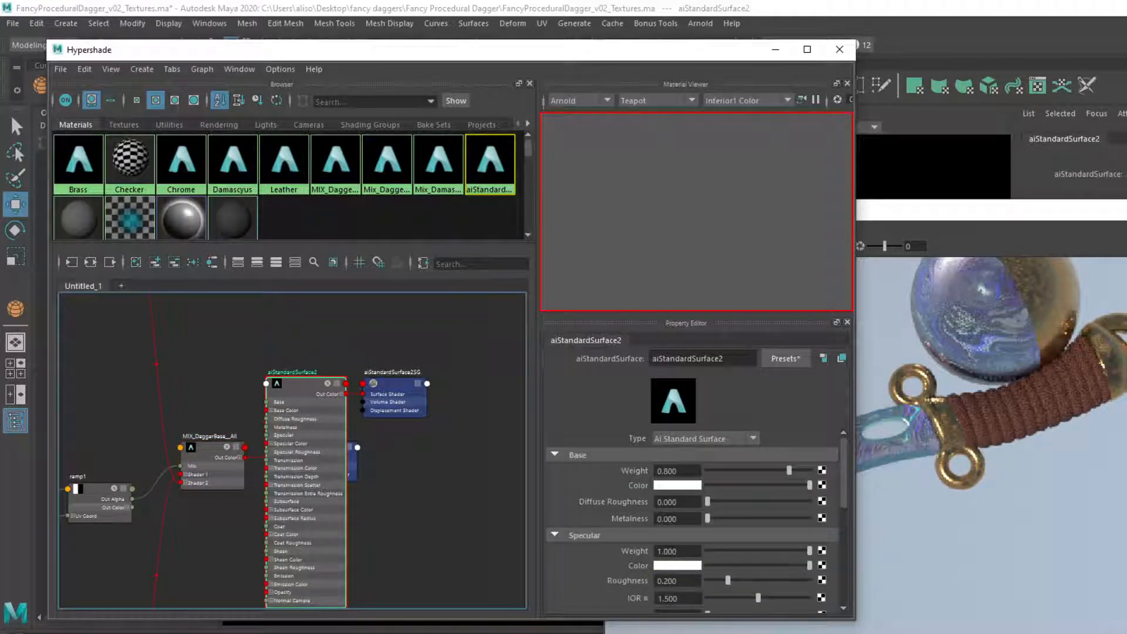
Rename the new aiStandardSurface shader as Grime.
type("Grime")
key("Return")
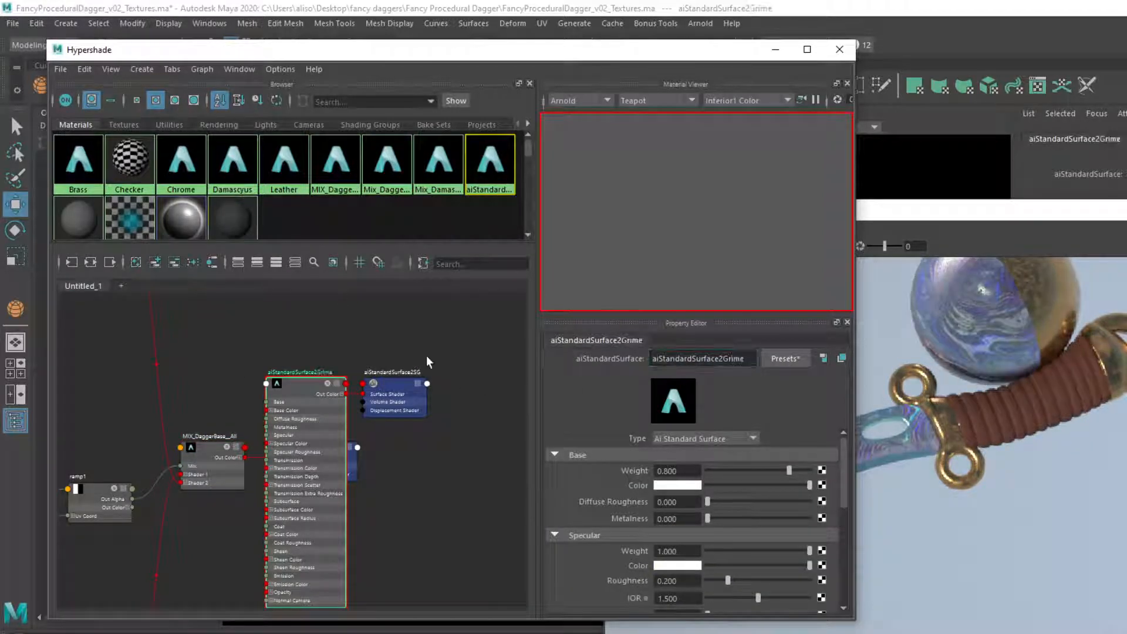
left_click_drag(746, 359, 376, 353)
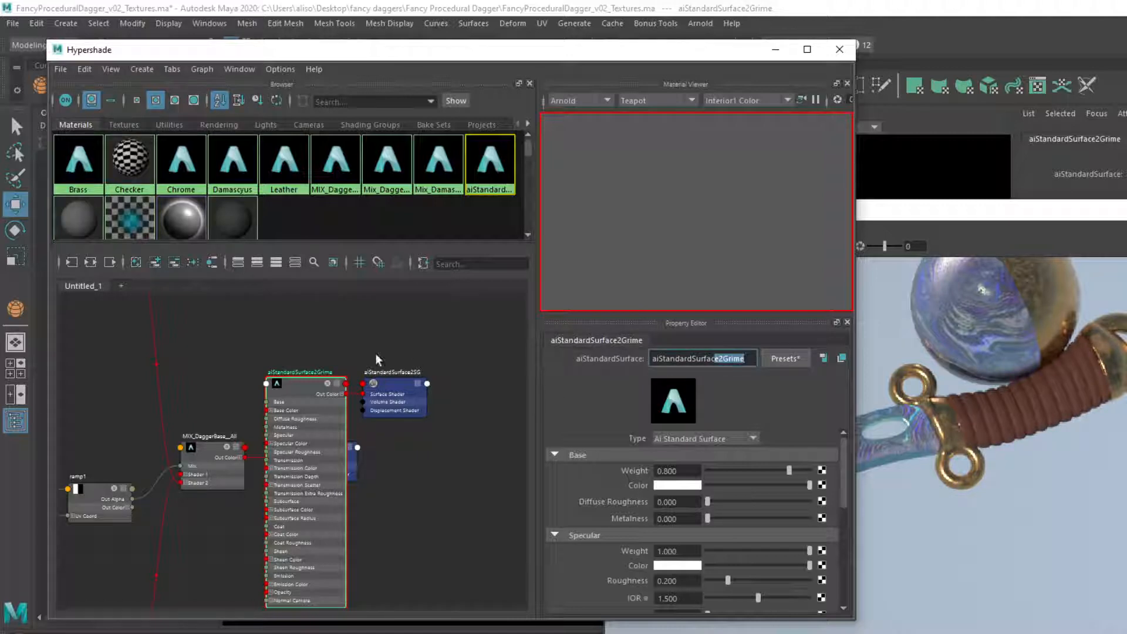
key("BackSpace")
key("BackSpace")
key("BackSpace")
key("BackSpace")
key("BackSpace")
key("BackSpace")
key("BackSpace")
key("BackSpace")
key("BackSpace")
key("BackSpace")
key("BackSpace")
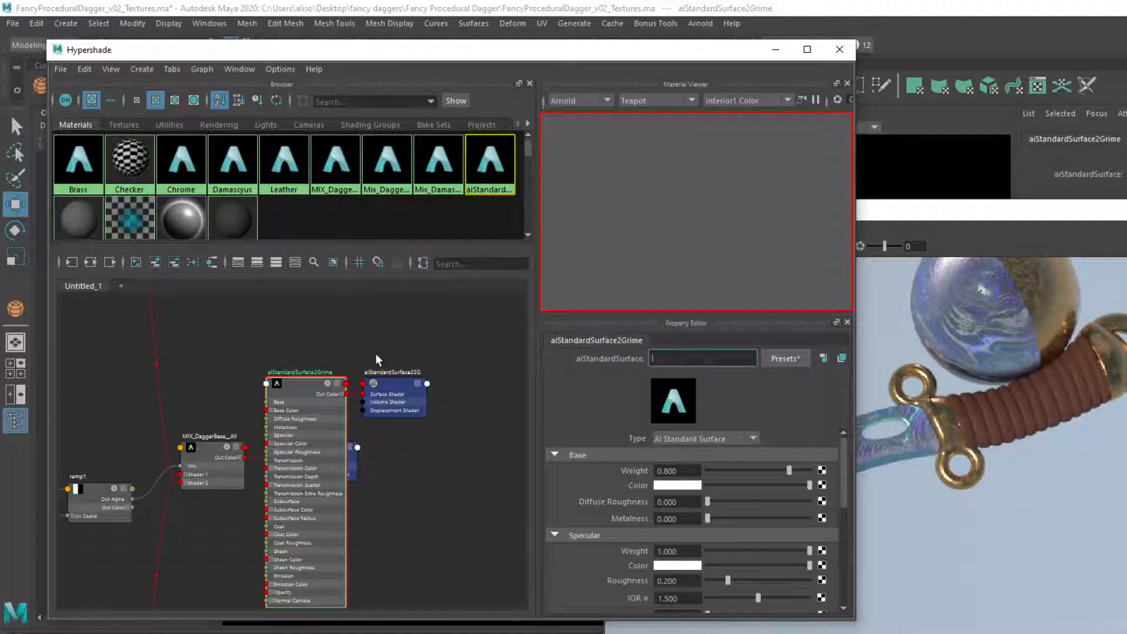
type("Grime")
key("Return")
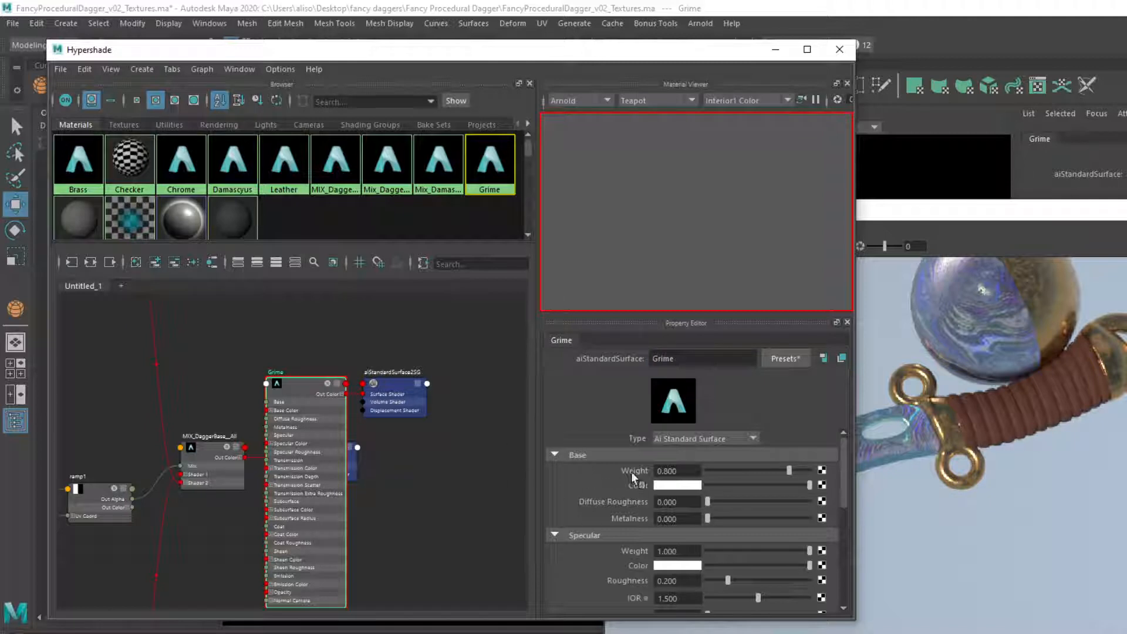
Give the Grime shader a dark brown base color and set its specular roughness to 1.000.
left_click(661, 485)
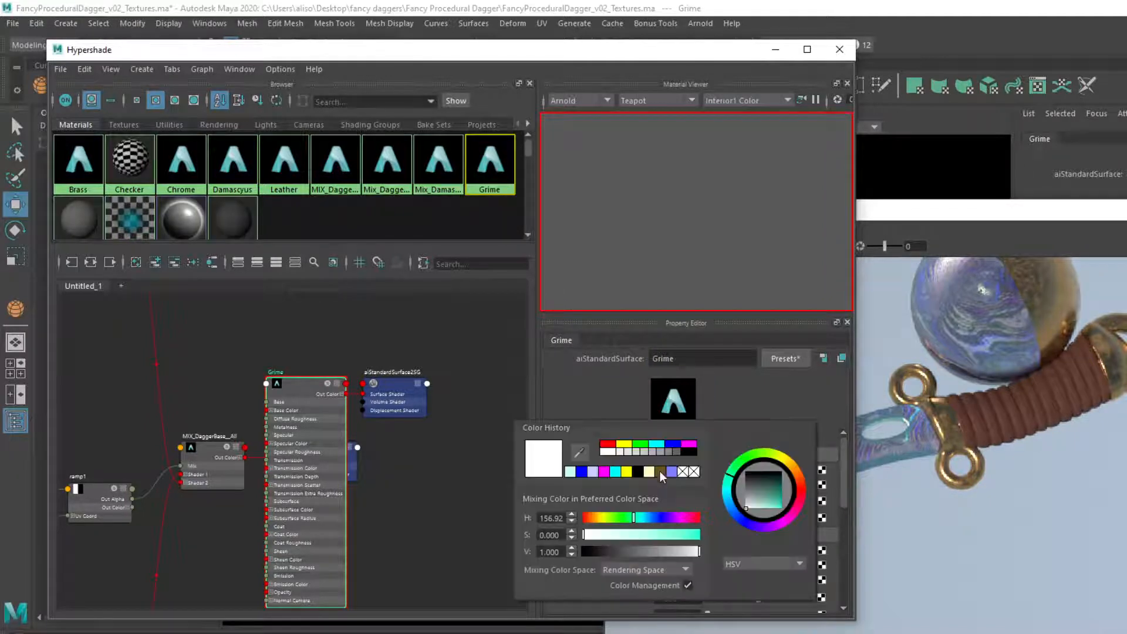
left_click(659, 471)
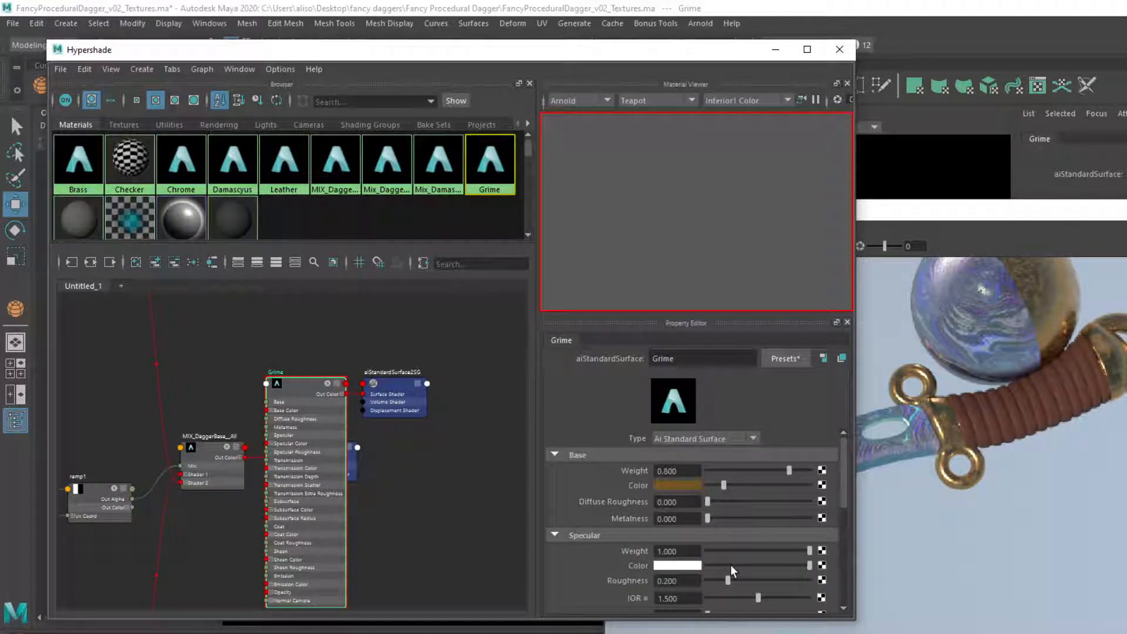
left_click_drag(728, 580, 810, 580)
left_click_drag(724, 485, 712, 485)
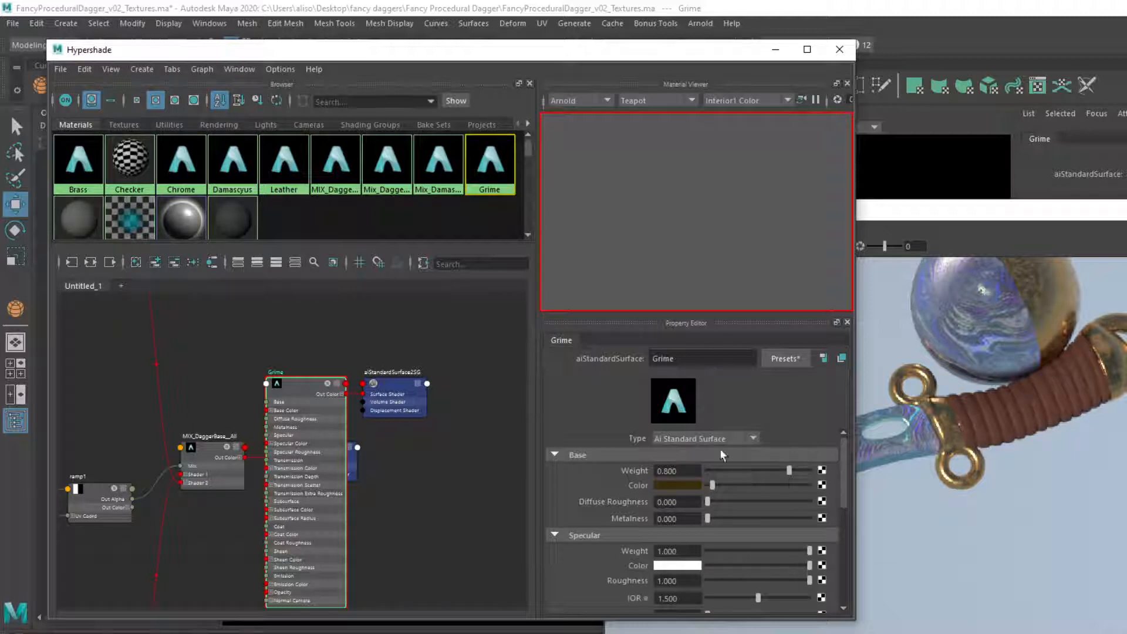
Move the Grime node clear of the mix network, then create an aiMixShader and name it Mix_Grime.
left_click_drag(310, 392, 109, 340)
key("Tab")
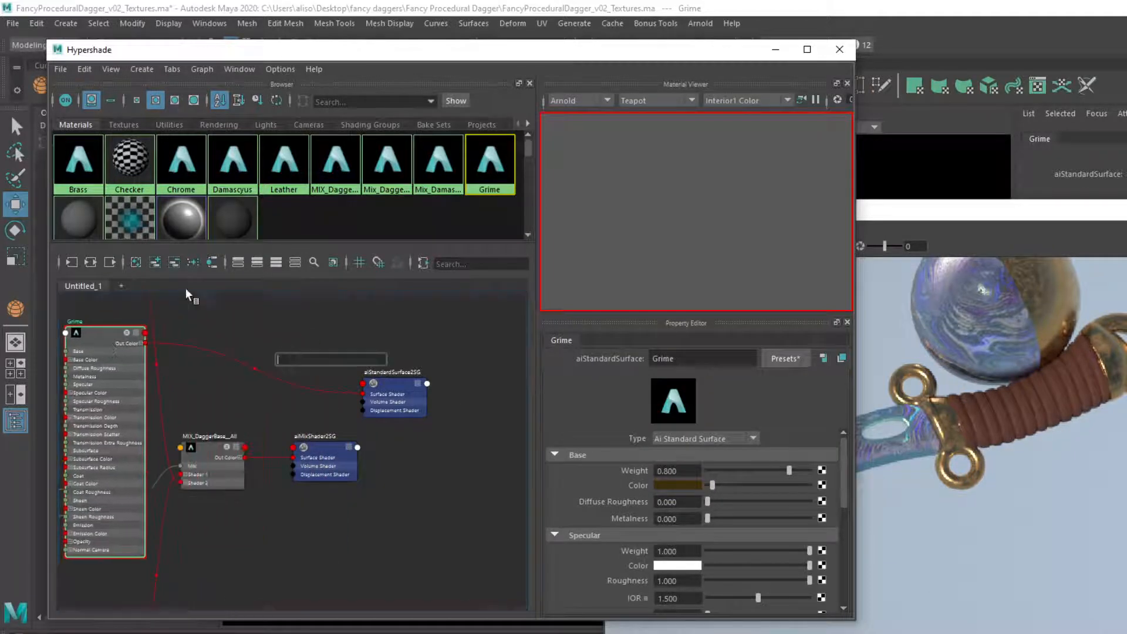
type("aimix")
key("Down")
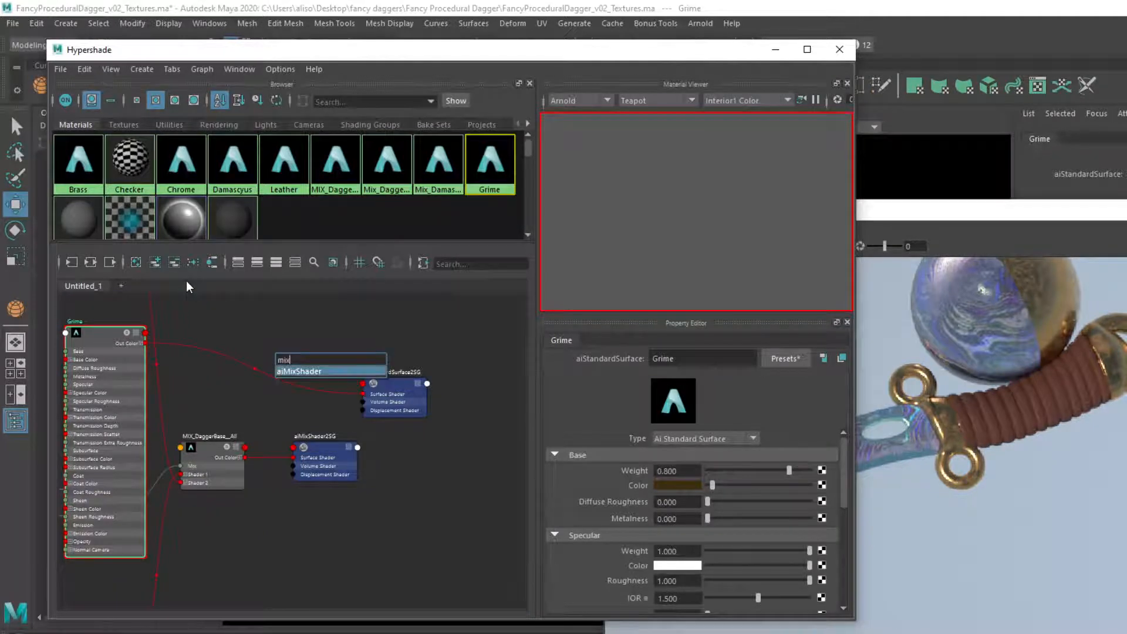
key("Return")
left_click_drag(713, 359, 649, 359)
type("Mix_Grime")
key("Return")
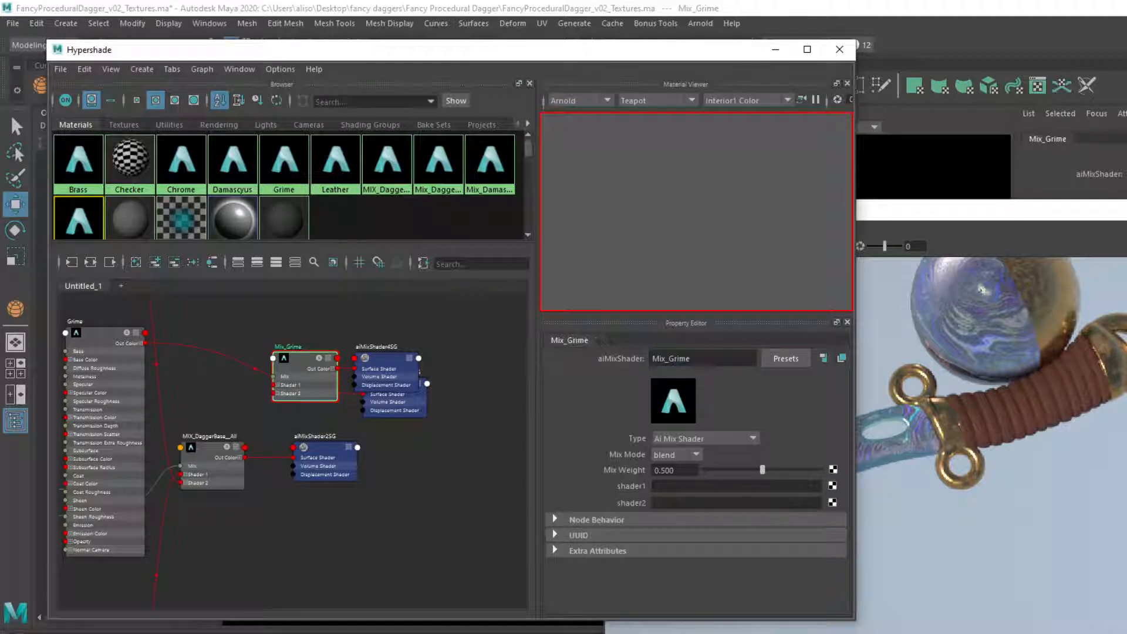
Assign MIX_DaggerBase__All as shader1 and Grime as shader2 of Mix_Grime.
middle_click_drag(203, 445, 598, 487)
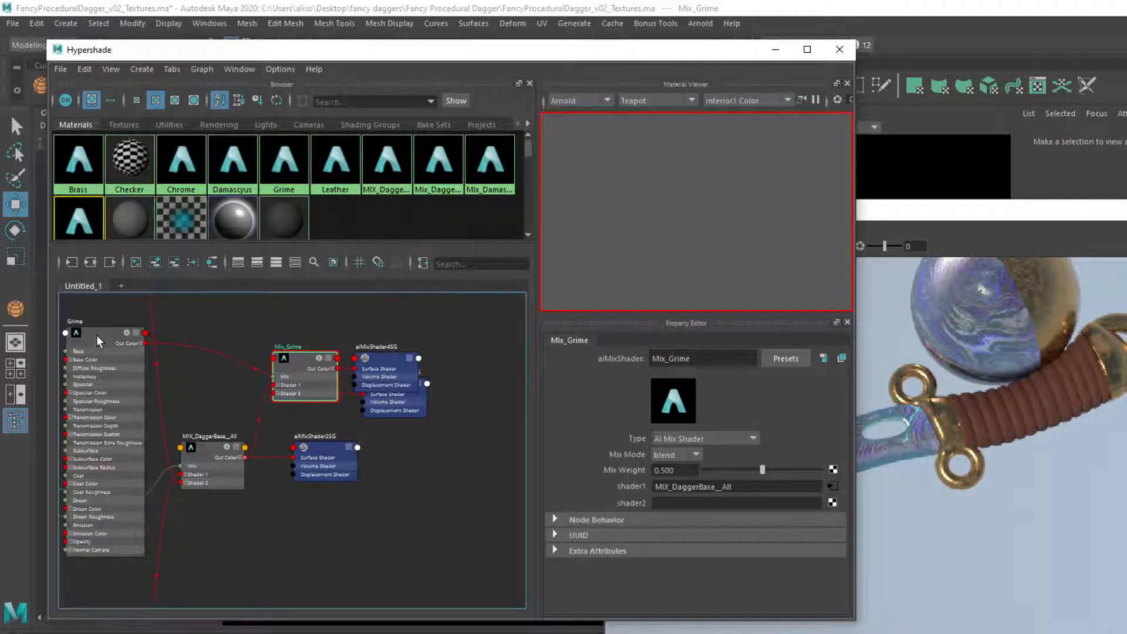
middle_click_drag(99, 342, 636, 502)
middle_click_drag(259, 349, 259, 440, "alt")
left_click_drag(293, 444, 310, 432)
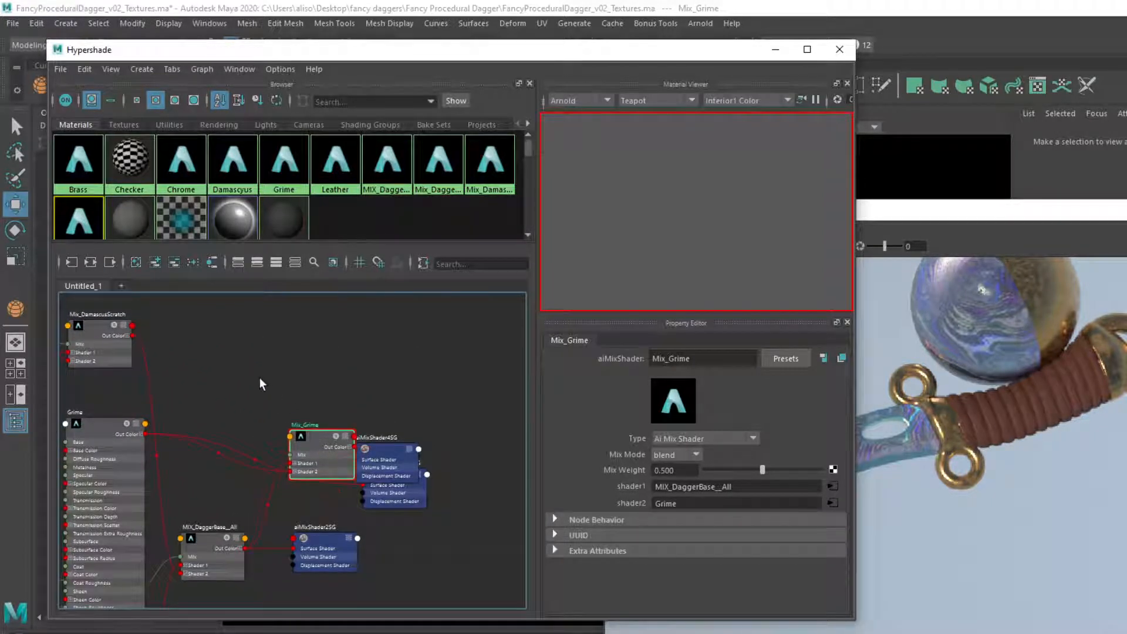
Create an aiCurvature node above Mix_Grime, set its output to concave and raise its radius to about 1.6.
key("Tab")
type("curv")
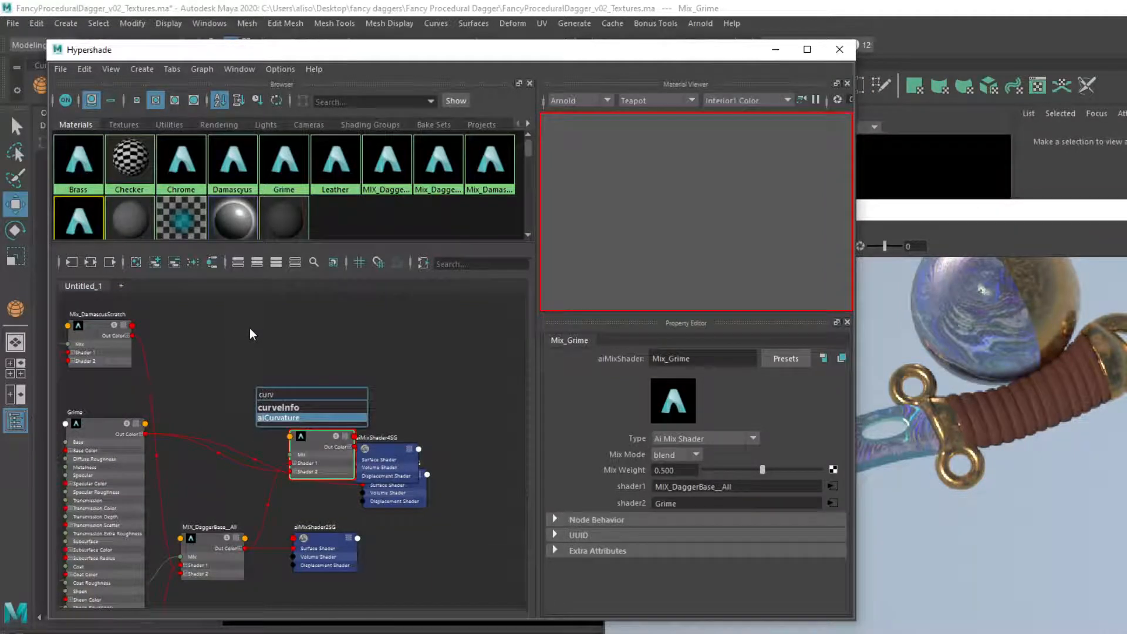
key("Return")
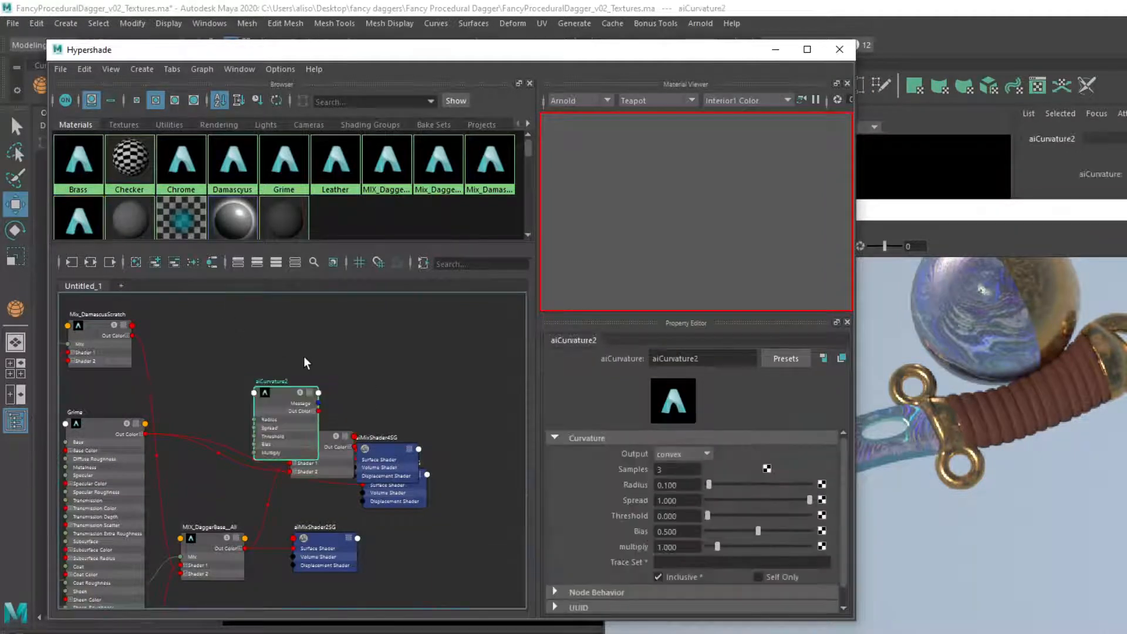
left_click_drag(283, 406, 275, 369)
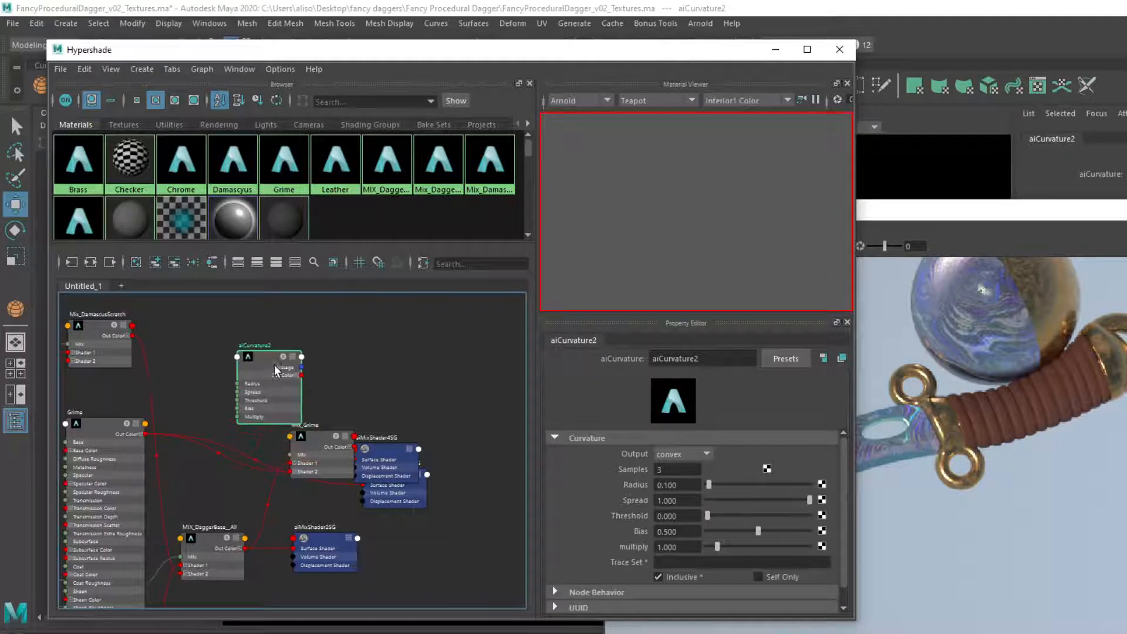
left_click(694, 455)
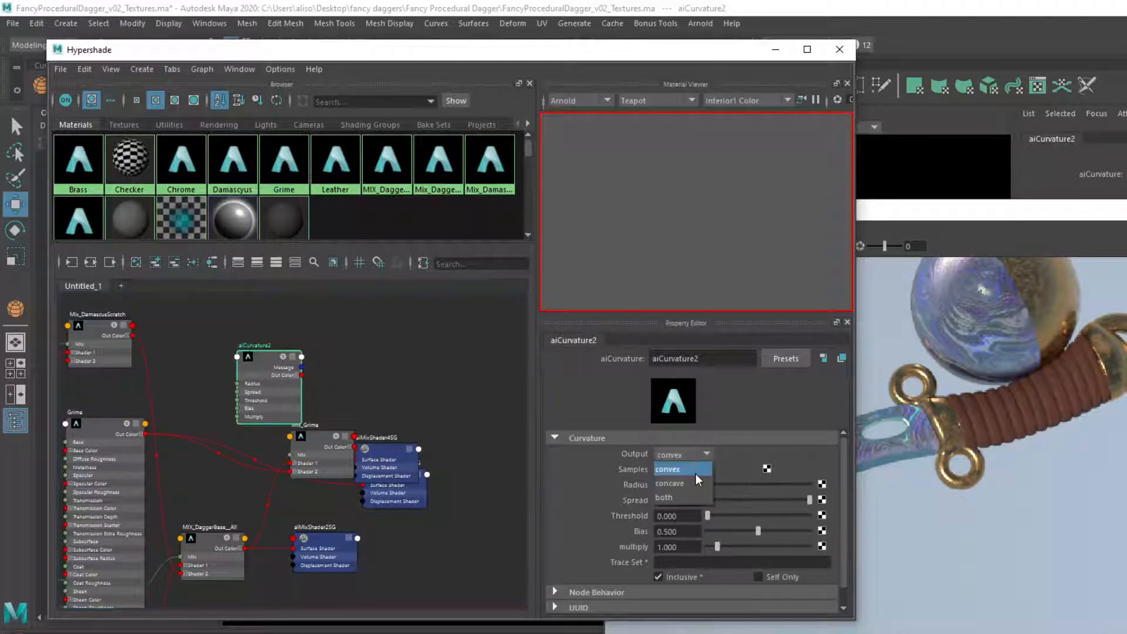
left_click(691, 482)
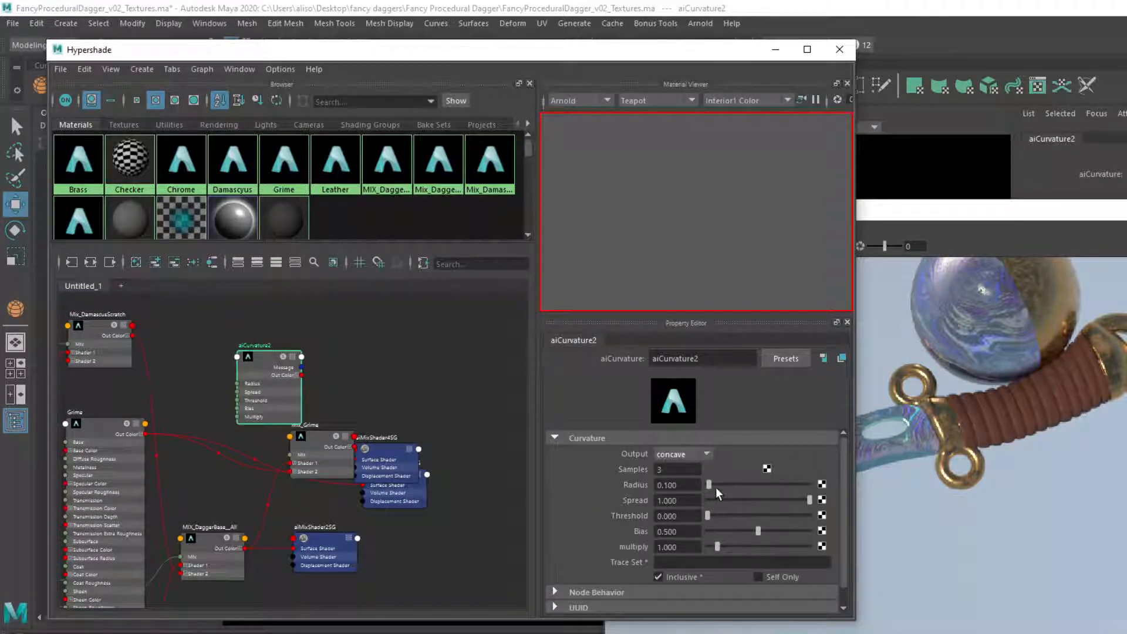
left_click_drag(716, 485, 738, 480)
Select the sphere together with all dagger parts in the viewport, assign the Mix_Grime material to them and return to the render view.
left_click(1122, 209)
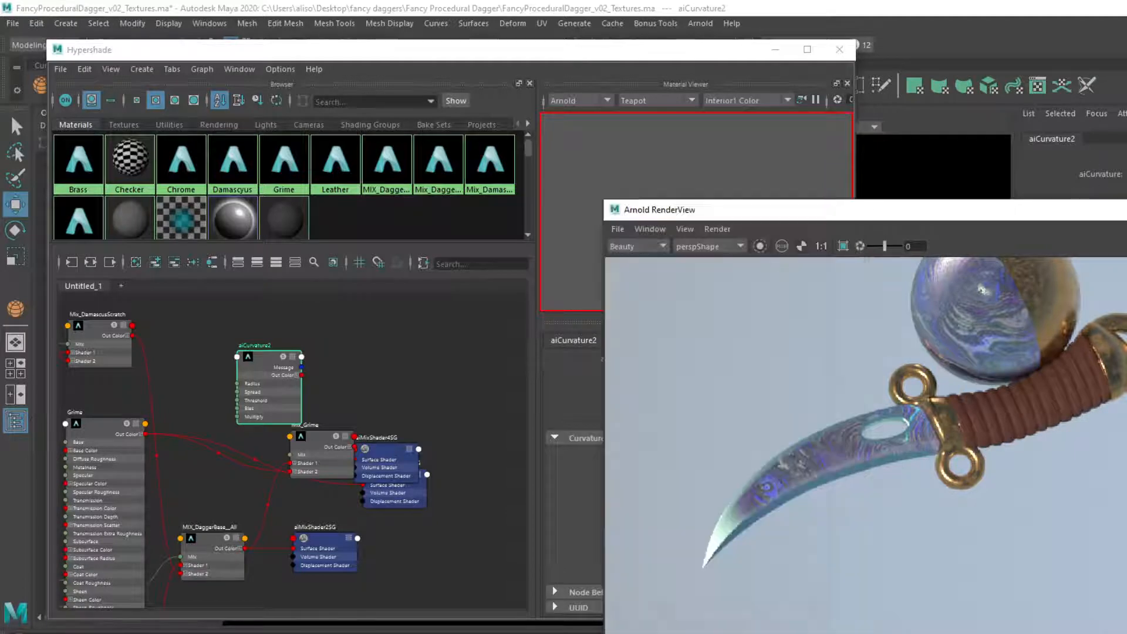
left_click(777, 51)
left_click_drag(865, 243, 638, 414)
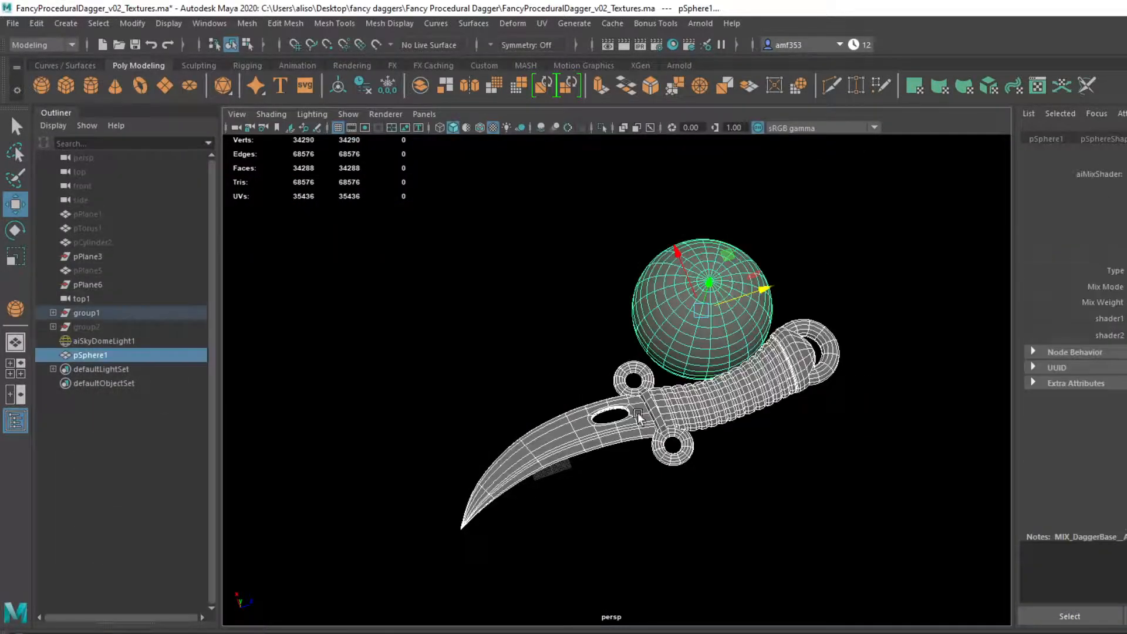
right_click_drag(688, 406, 828, 616)
key("alt+Tab")
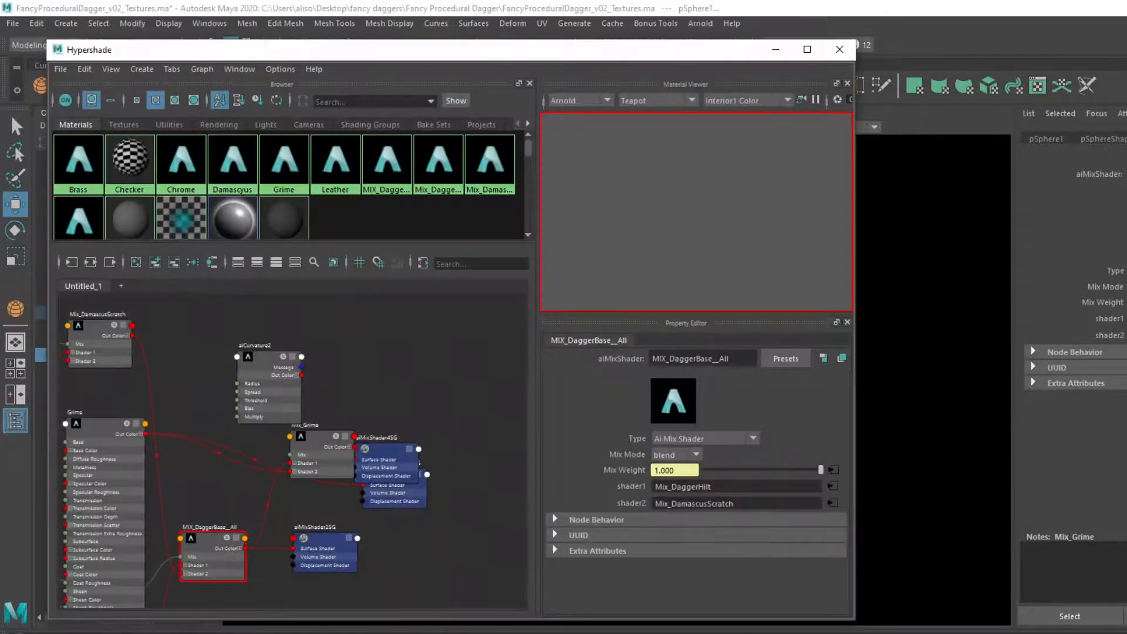
key("alt+Tab")
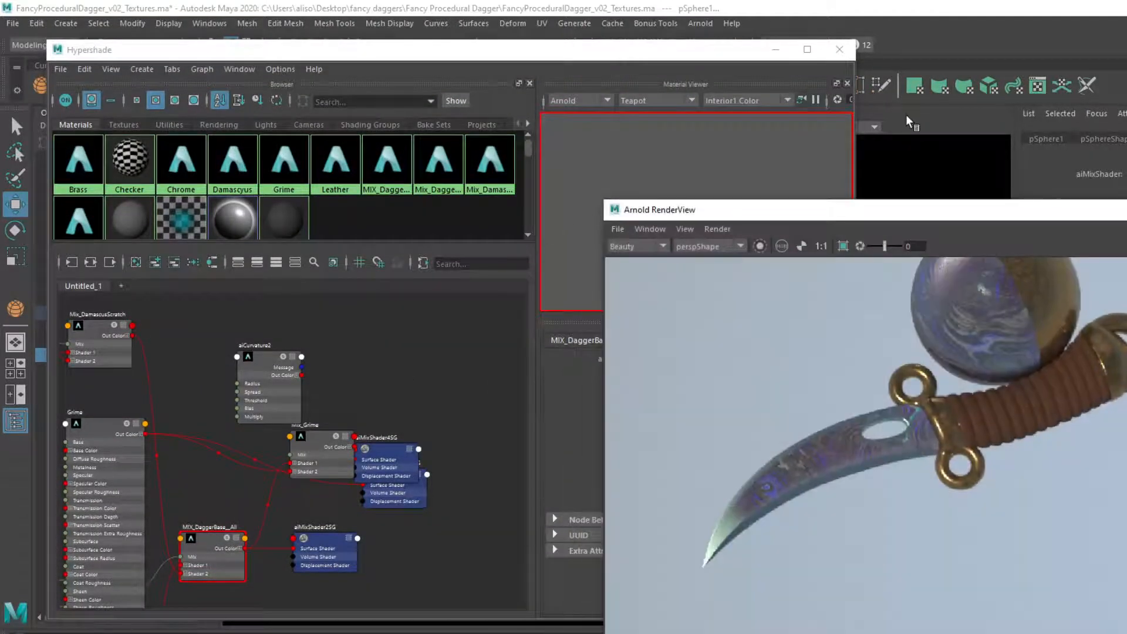
Isolate the selection in the render and connect aiCurvature2's Out Color R to Mix_Grime's mix input.
left_click(762, 247)
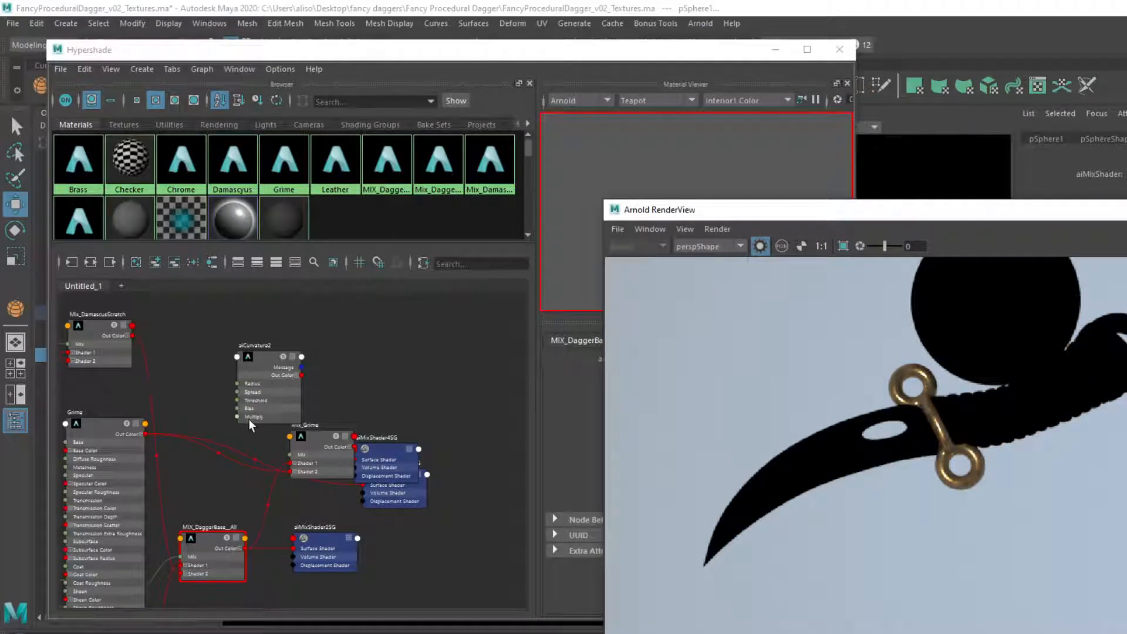
left_click(265, 365)
left_click(265, 365)
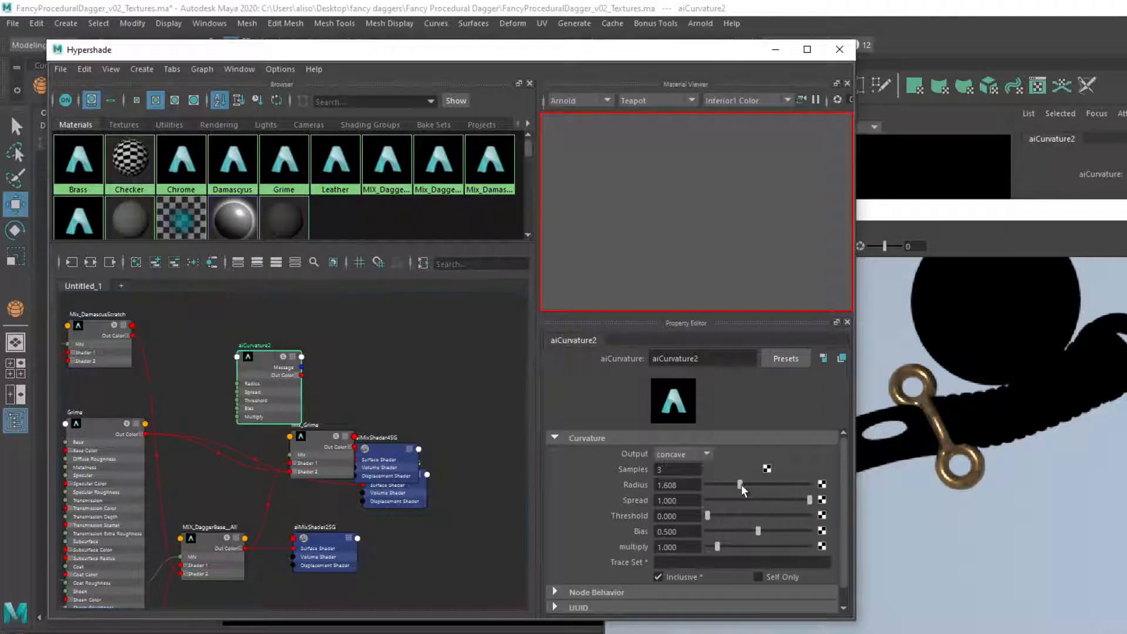
left_click_drag(303, 382, 257, 376)
left_click(253, 367)
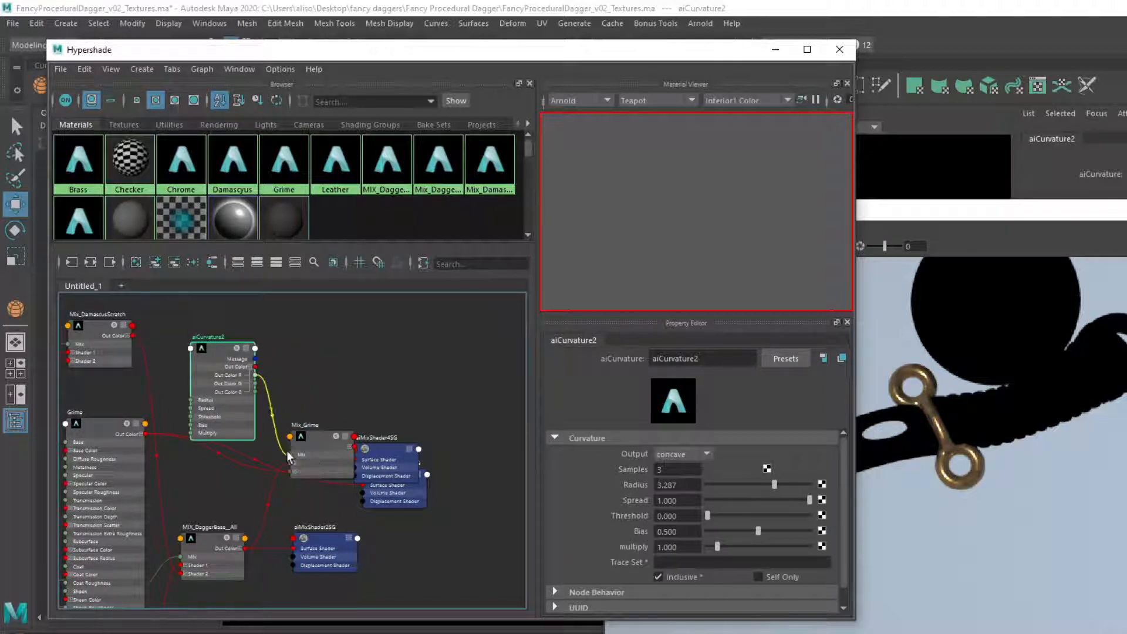
left_click_drag(286, 450, 291, 453)
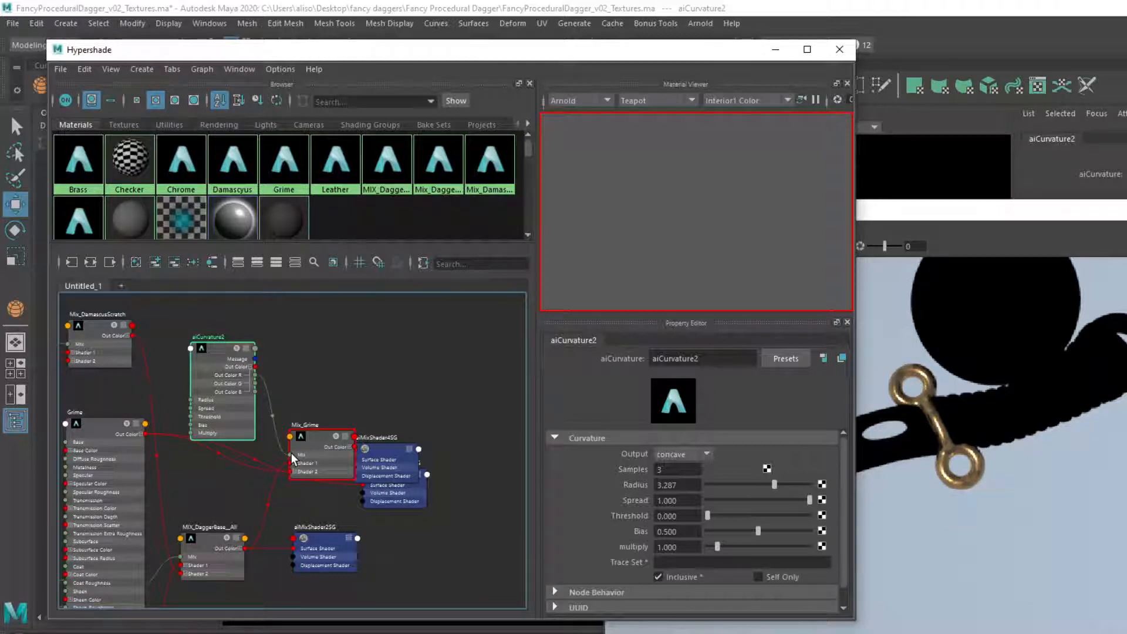
Move Mix_Grime clear of its shading group, preview aiCurvature2 in isolation, and set its radius to about 4.69 and multiply to about 6.57.
left_click_drag(775, 487, 794, 489)
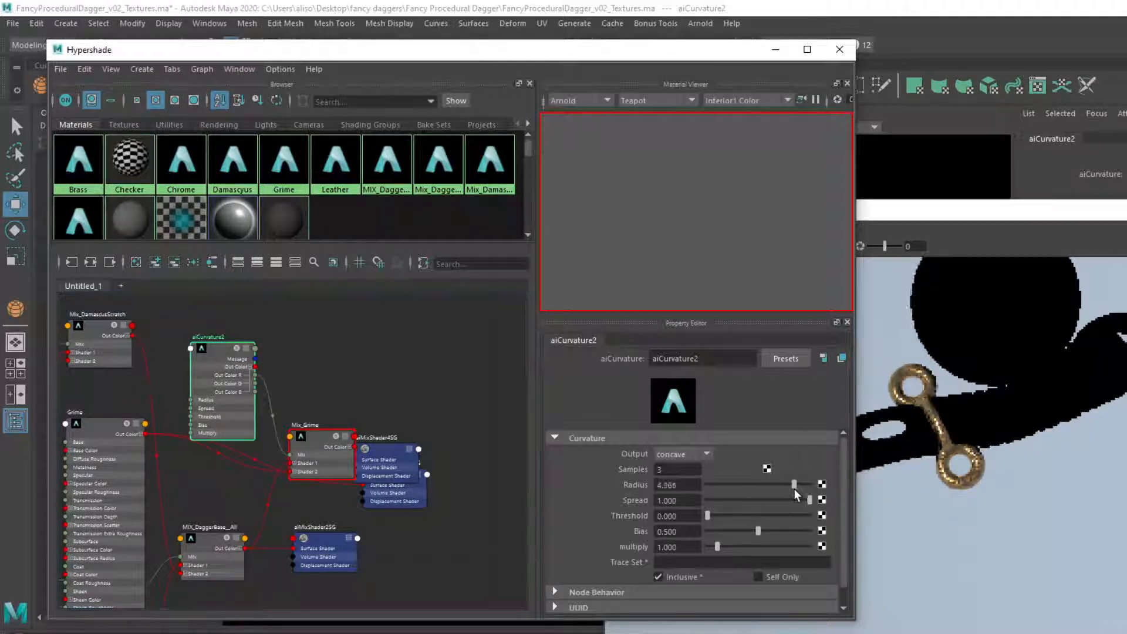
left_click(948, 219)
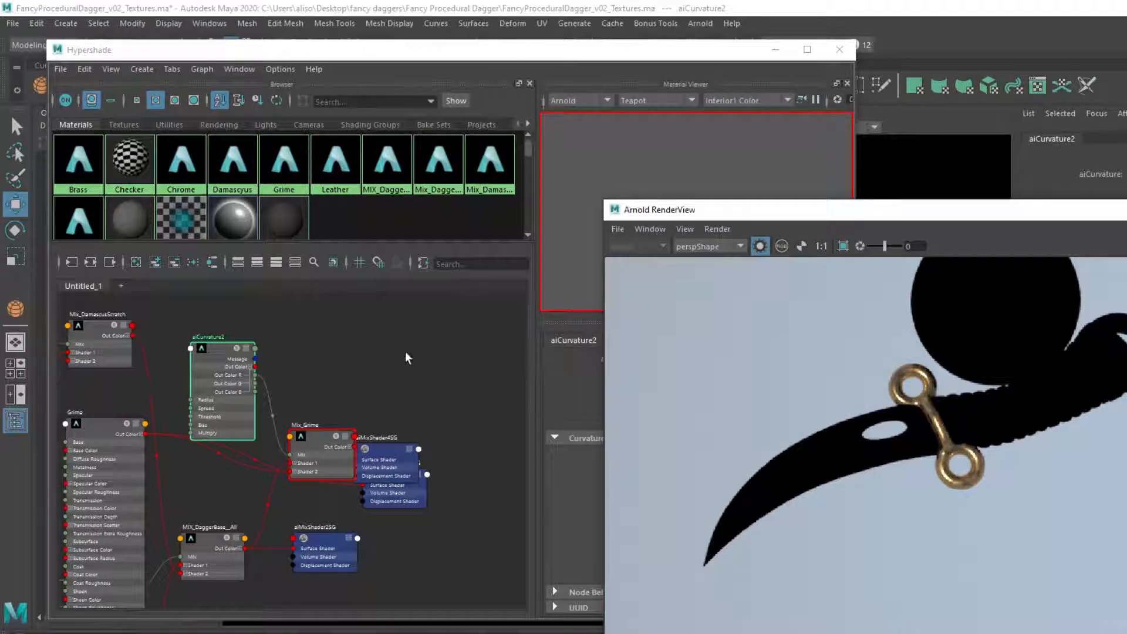
left_click(217, 347)
left_click_drag(318, 453, 338, 418)
left_click(217, 347)
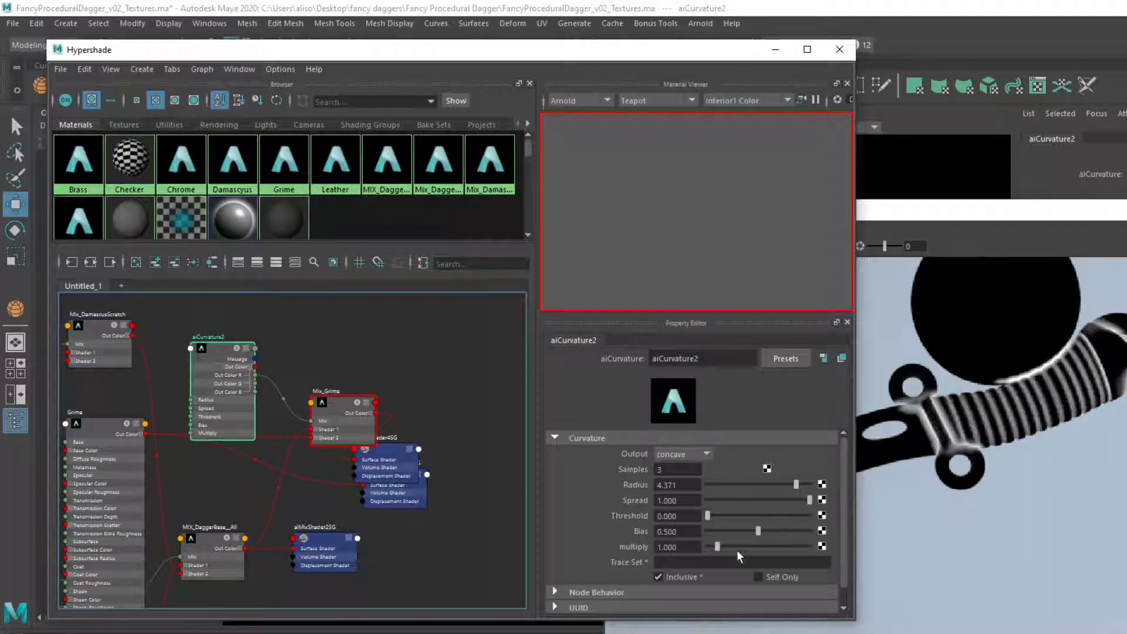
left_click_drag(724, 550, 774, 551)
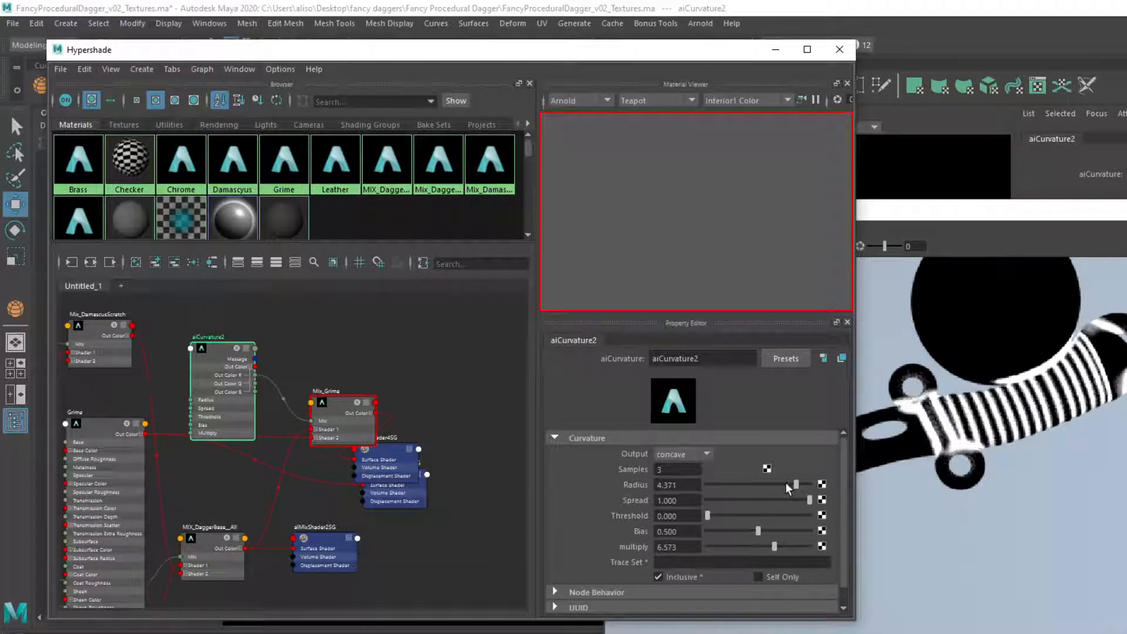
mouse_move(786, 484)
left_mouse_down()
mouse_move(776, 485)
mouse_move(803, 485)
left_mouse_up()
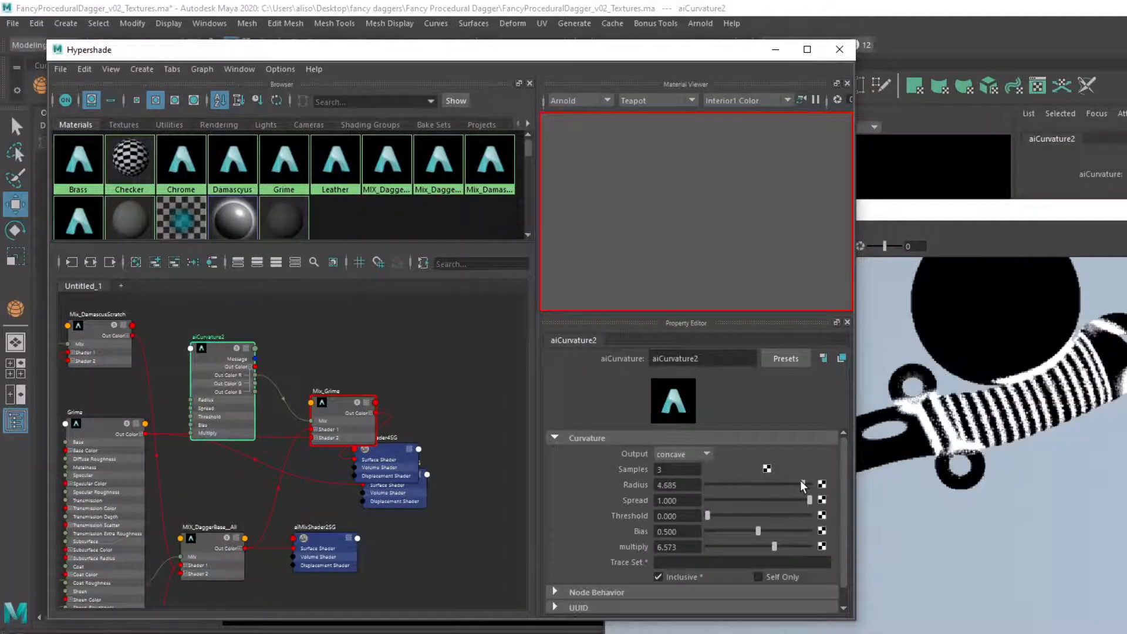
Turn off render isolation and test aiCurvature2 radius values of about 0.98, 5 and 10 on the full shading.
left_click(888, 236)
left_click(761, 247)
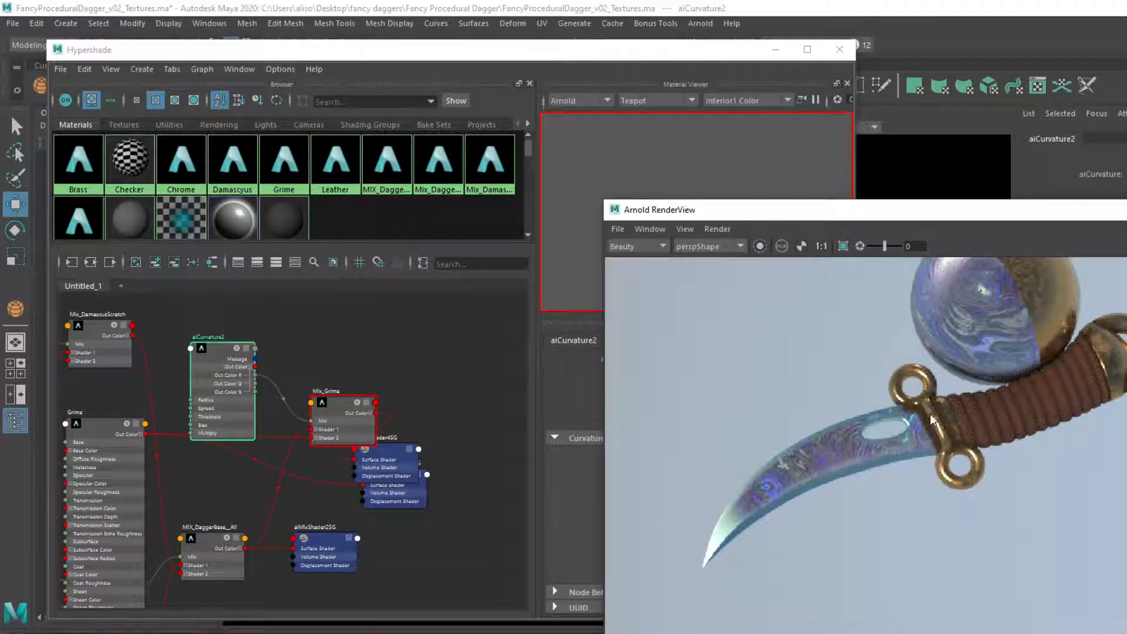
left_click(563, 384)
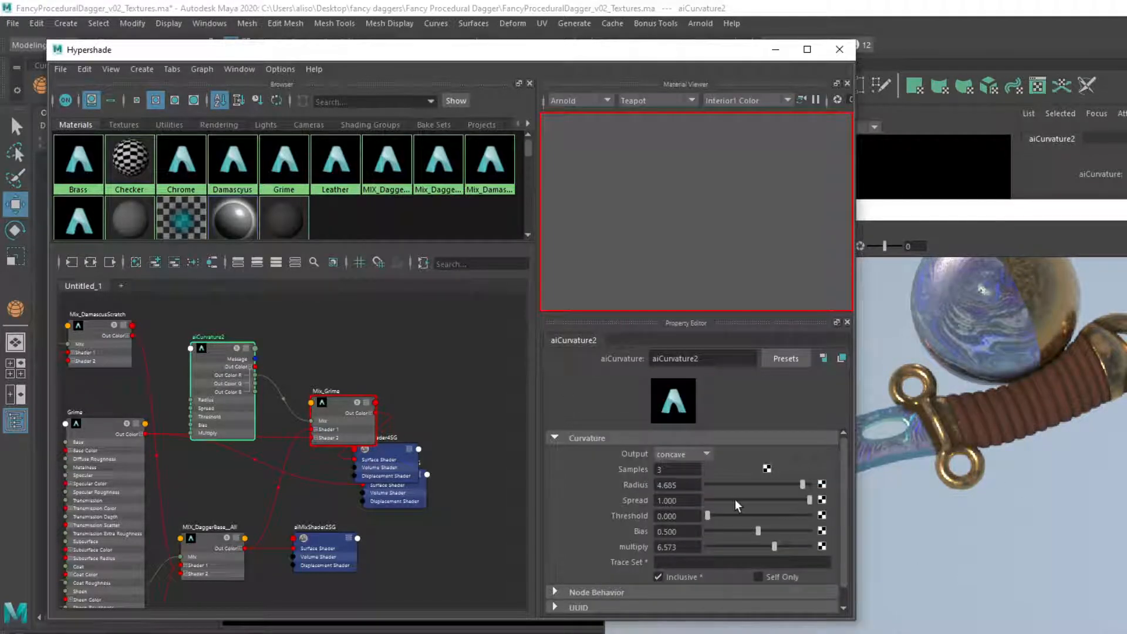
left_click_drag(741, 489, 727, 485)
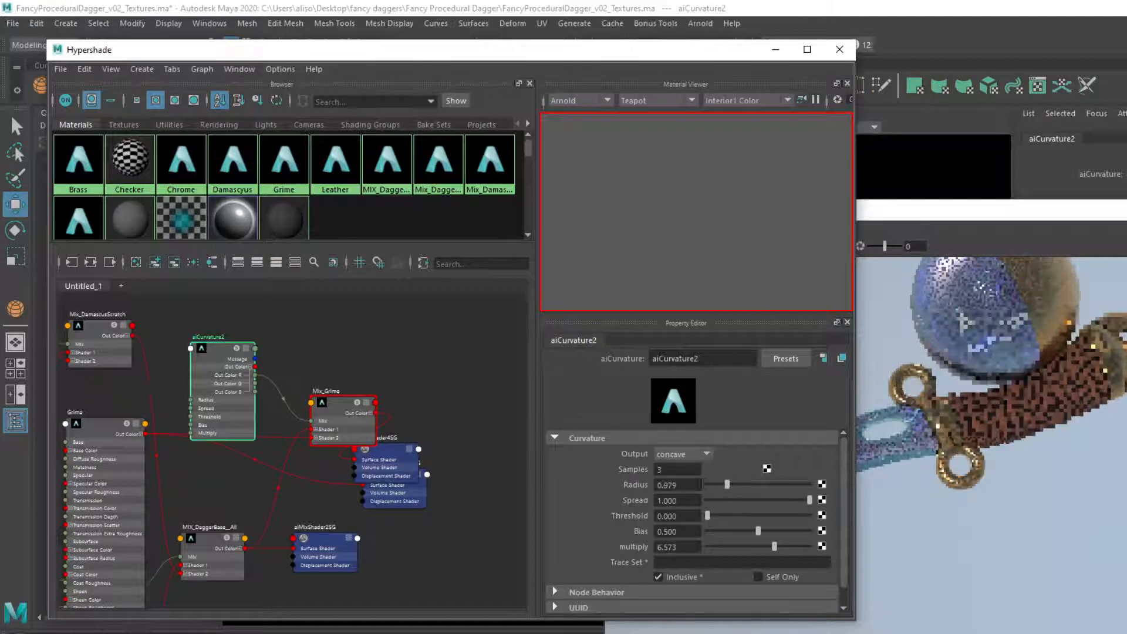
left_click(677, 484)
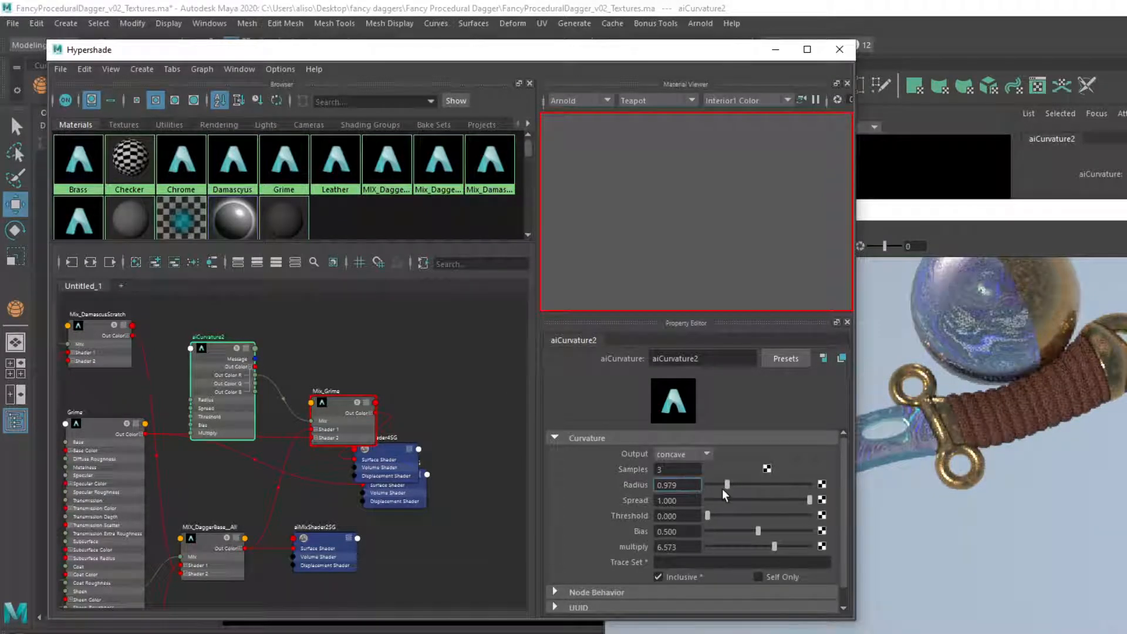
left_click_drag(753, 480, 843, 488)
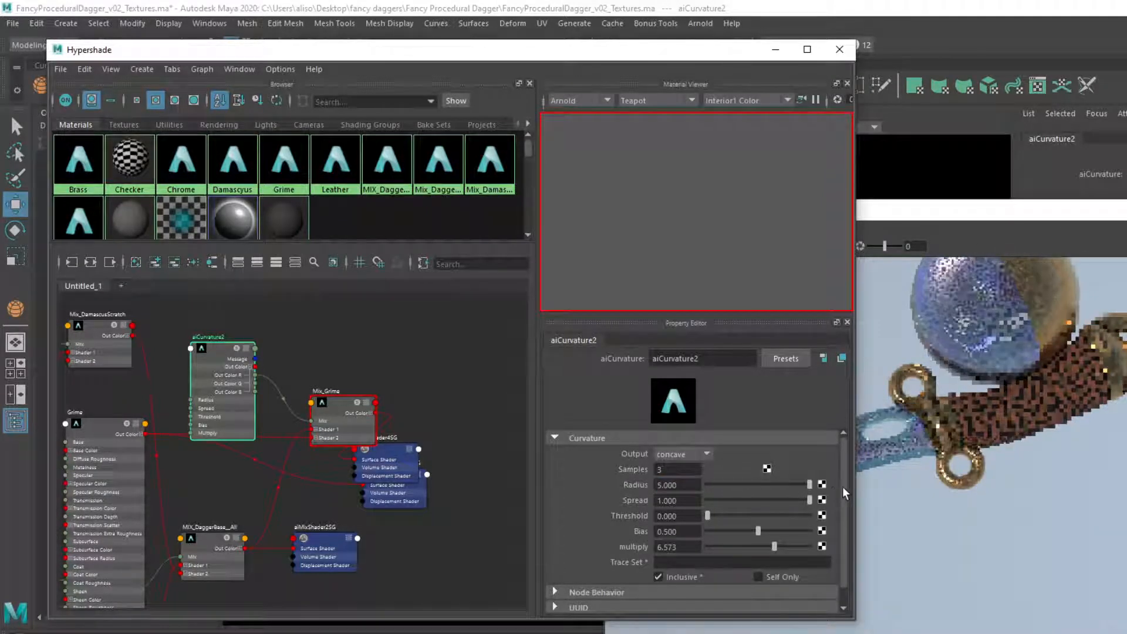
left_click(675, 484)
type("10")
key("Return")
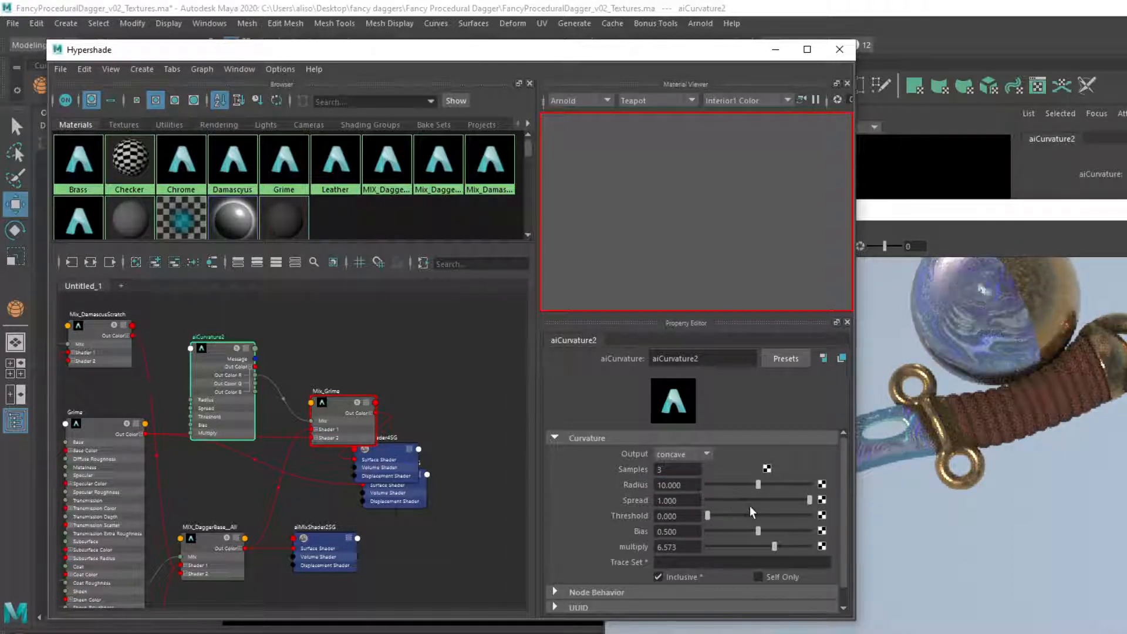
Try an aiCurvature2 spread of 0.678 and multiply of 0.140 while isolating its mask in the render.
left_click_drag(747, 500, 776, 501)
left_click(870, 212)
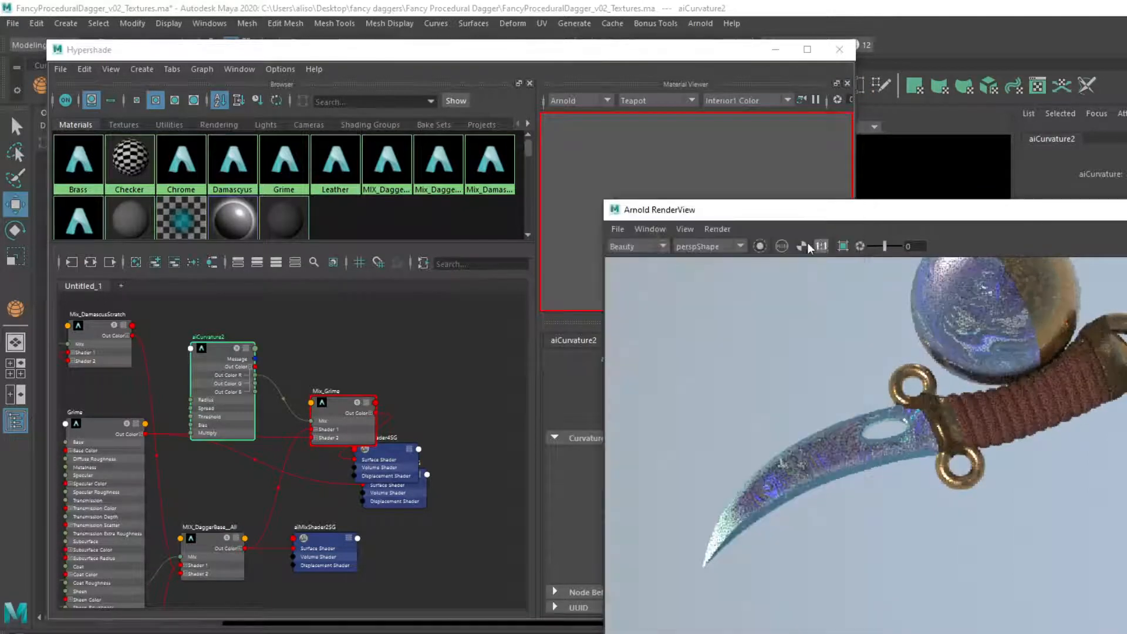
left_click(760, 246)
left_click(602, 78)
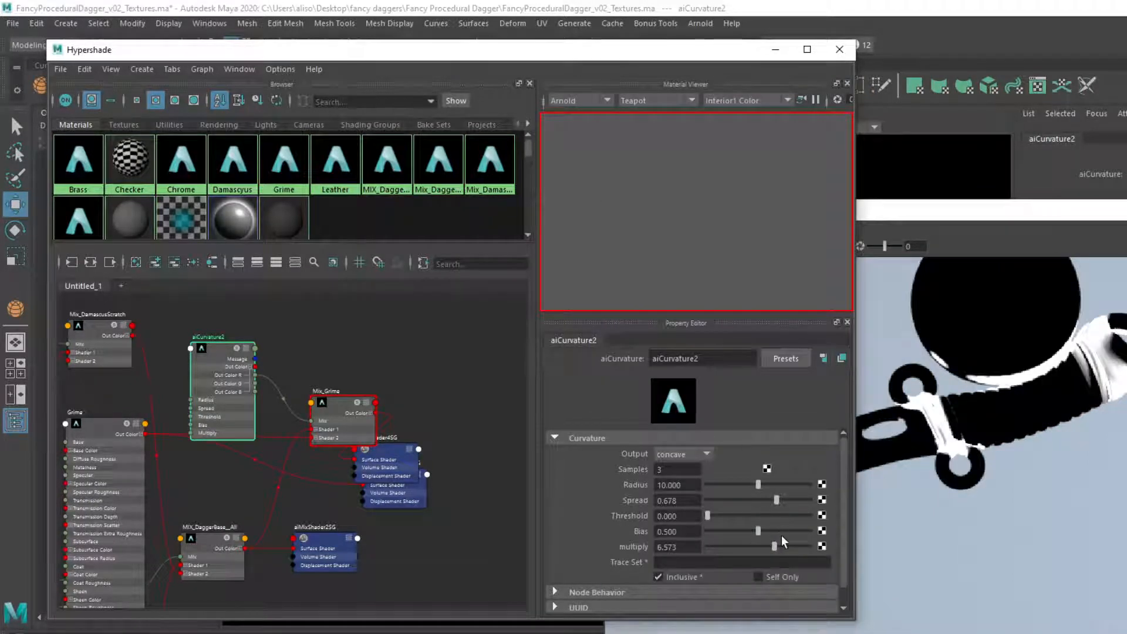
mouse_move(773, 544)
left_mouse_down()
mouse_move(696, 544)
mouse_move(707, 540)
left_mouse_up()
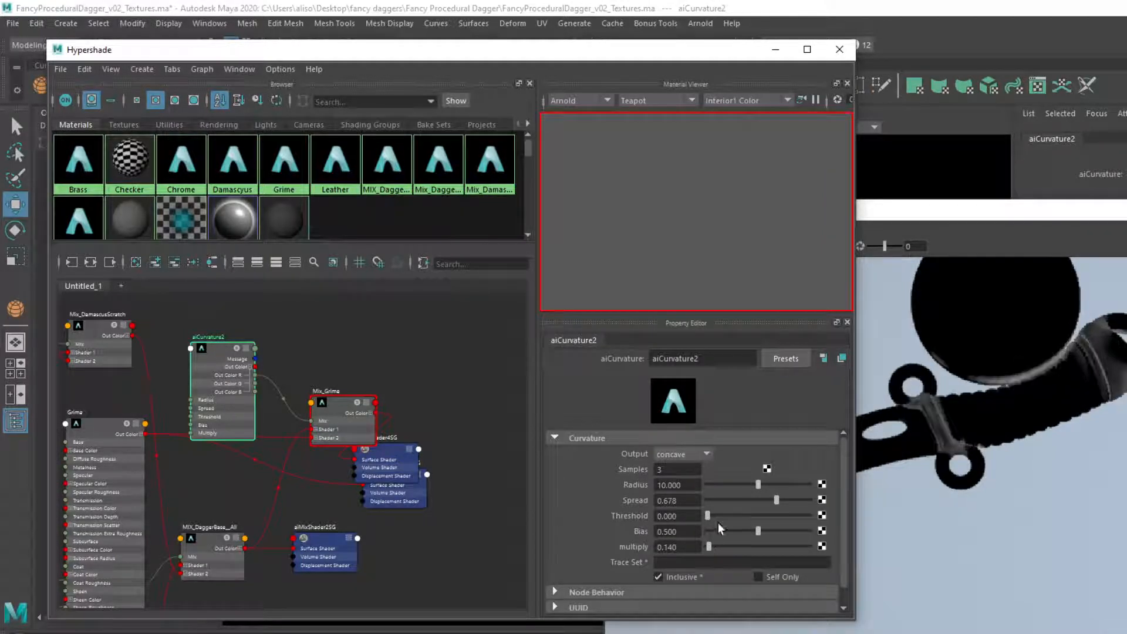
Tune aiCurvature2 to radius 5.315, spread 1, threshold 0.573, bias 1.000 and a multiply of about 3.
left_click_drag(777, 498, 825, 502)
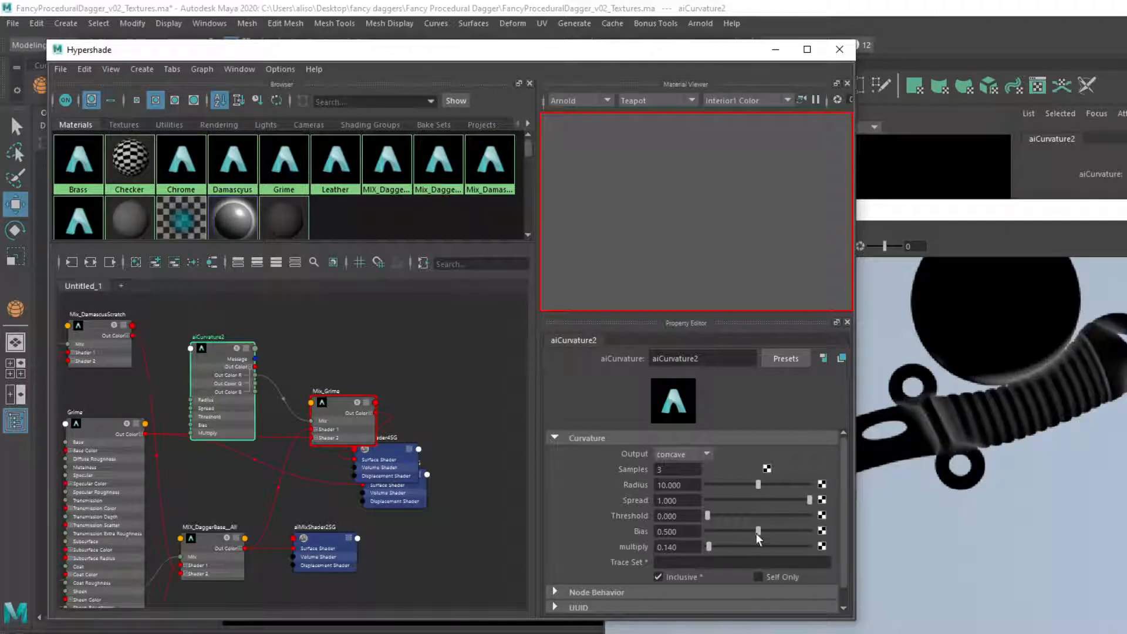
left_click_drag(759, 533, 830, 526)
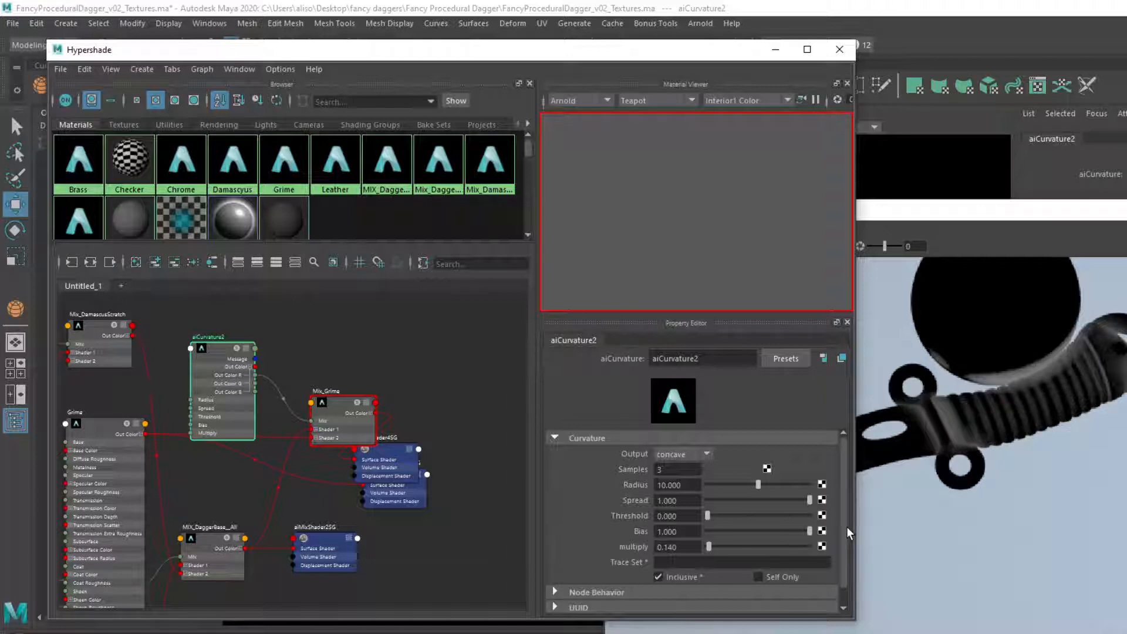
left_click_drag(708, 516, 734, 484)
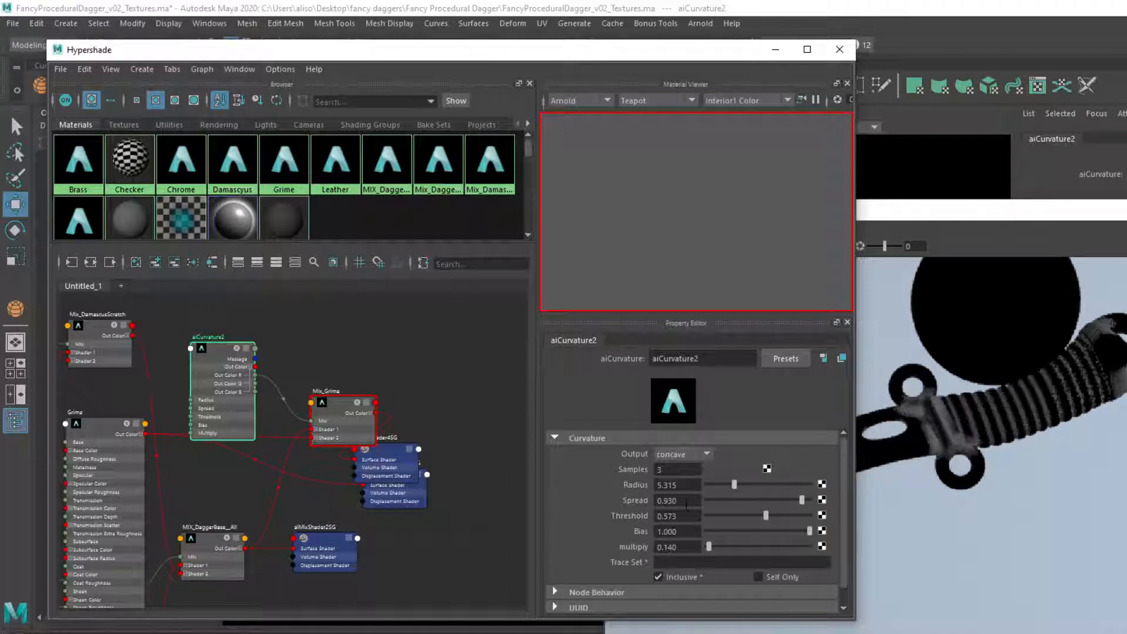
left_click_drag(710, 547, 739, 547)
left_click(675, 500)
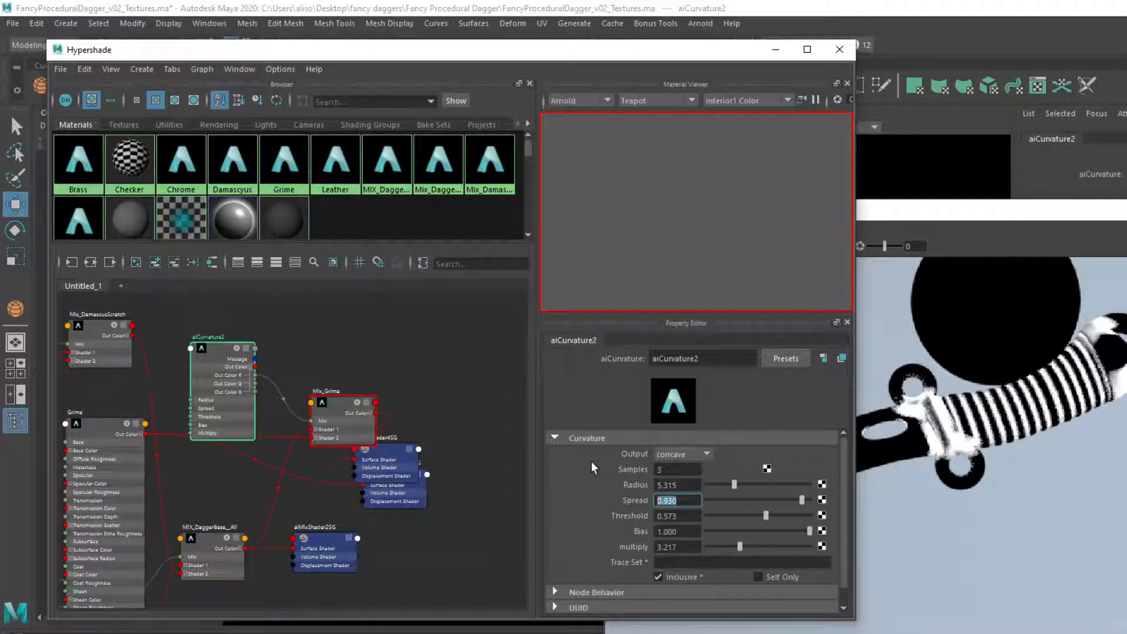
type("1")
key("Return")
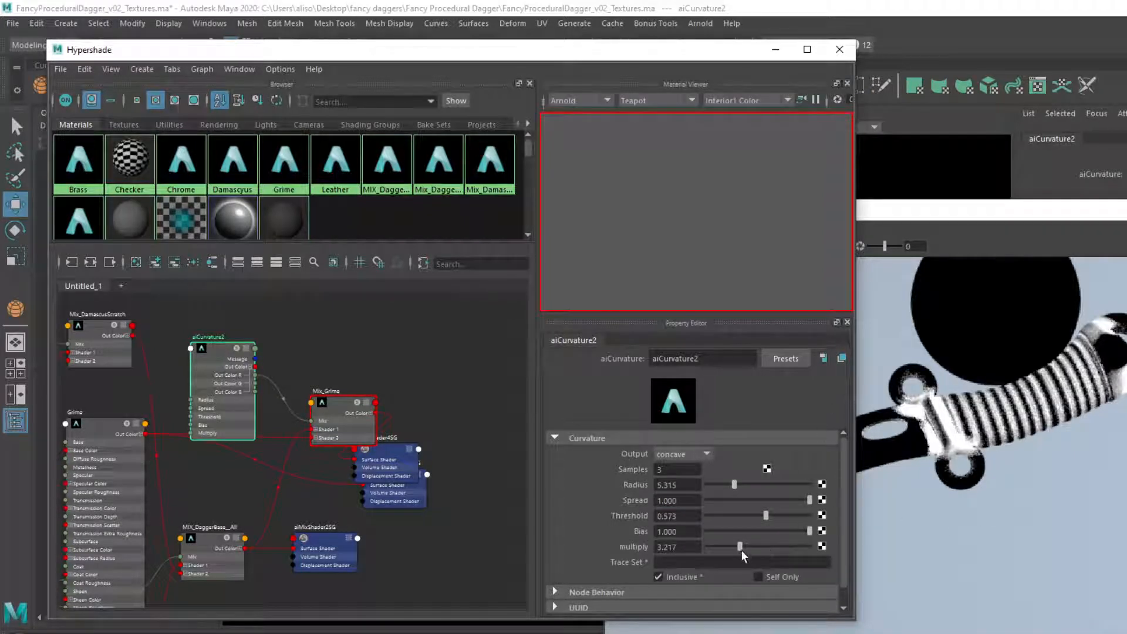
Turn off render isolation to examine the grime on the fully shaded dagger, and return to aiCurvature2's settings.
left_click(935, 209)
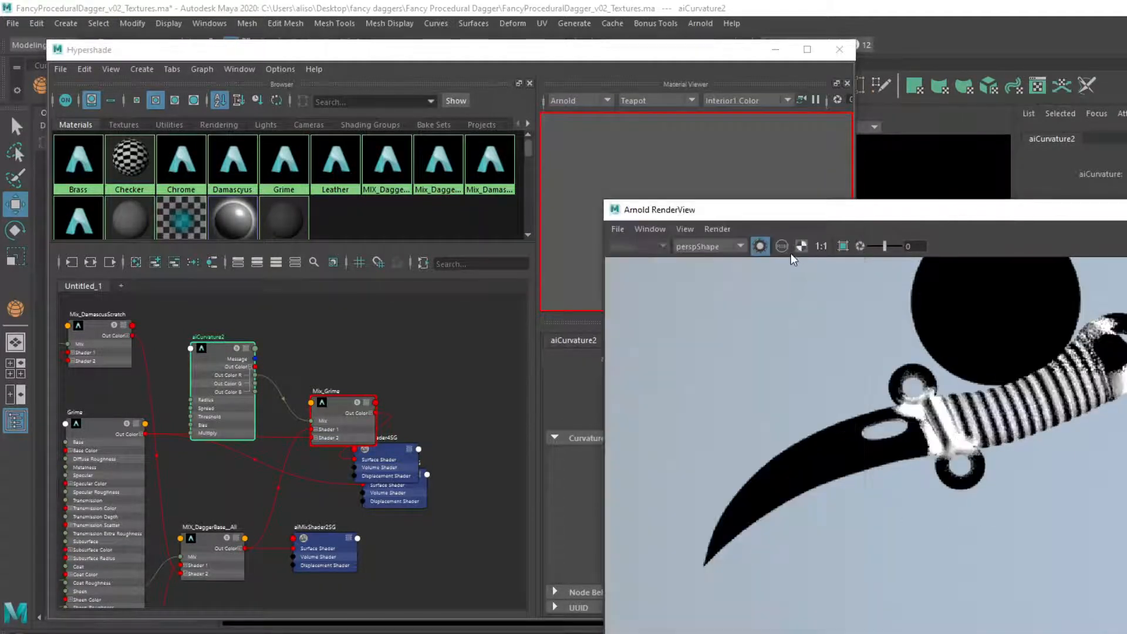
left_click(760, 246)
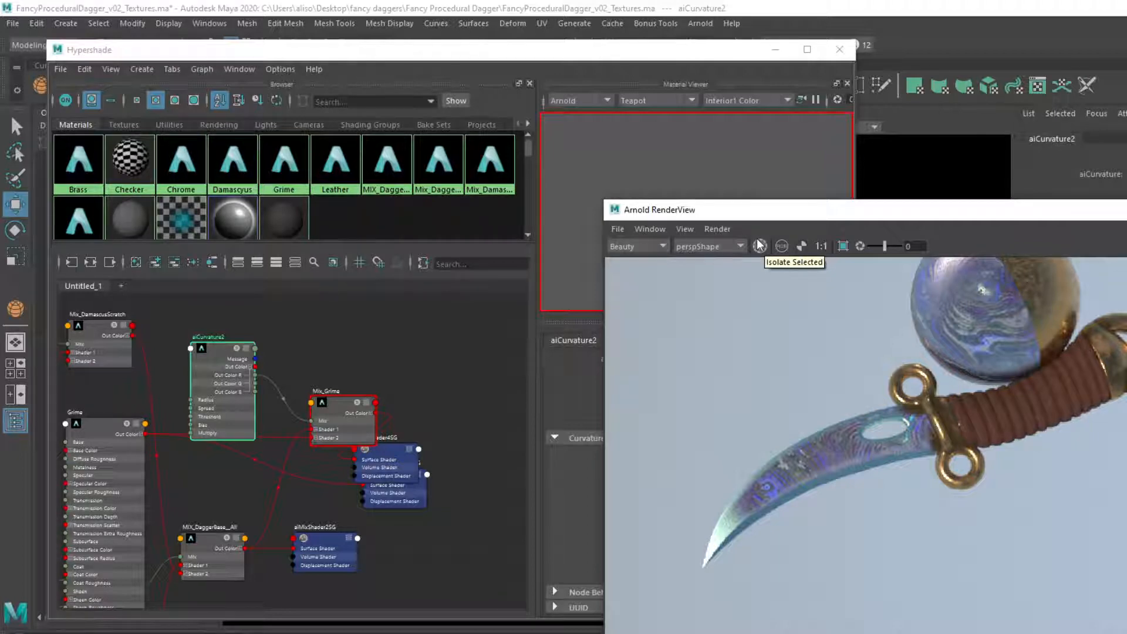
left_click(572, 359)
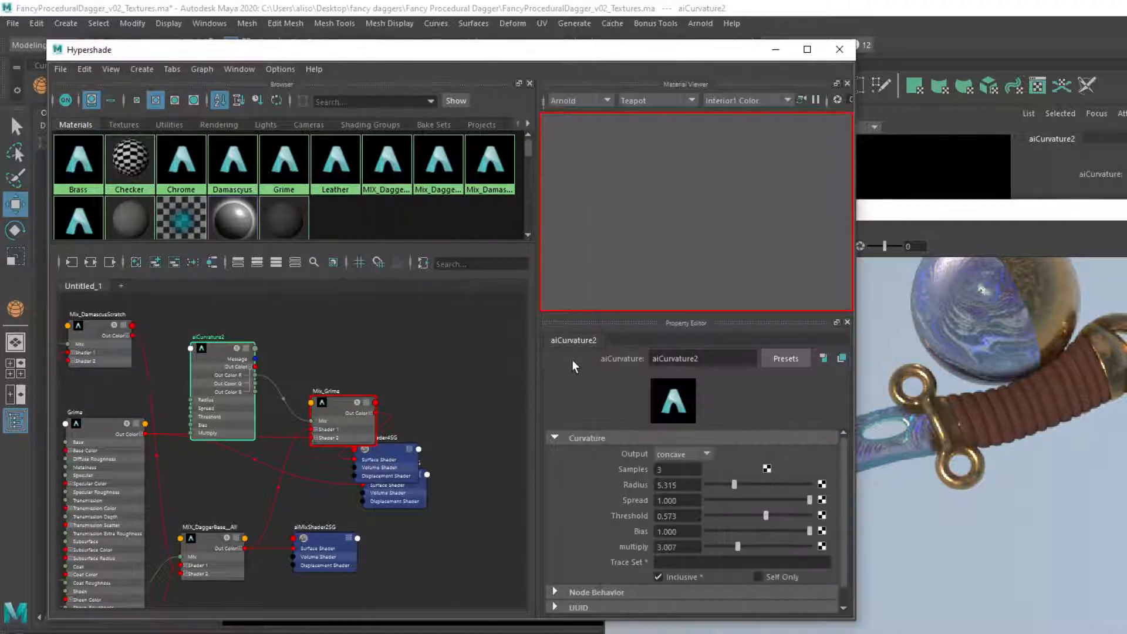
Try aiCurvature2 with Inclusive turned off, comparing the grime render with Self Only off and on.
left_click(680, 579)
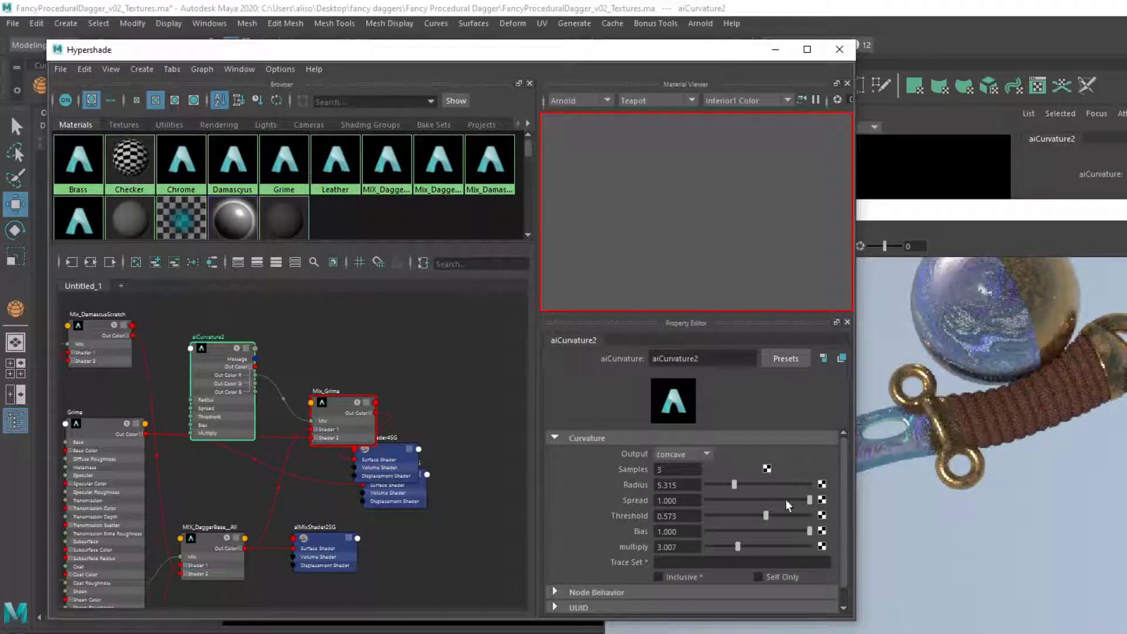
left_click(763, 579)
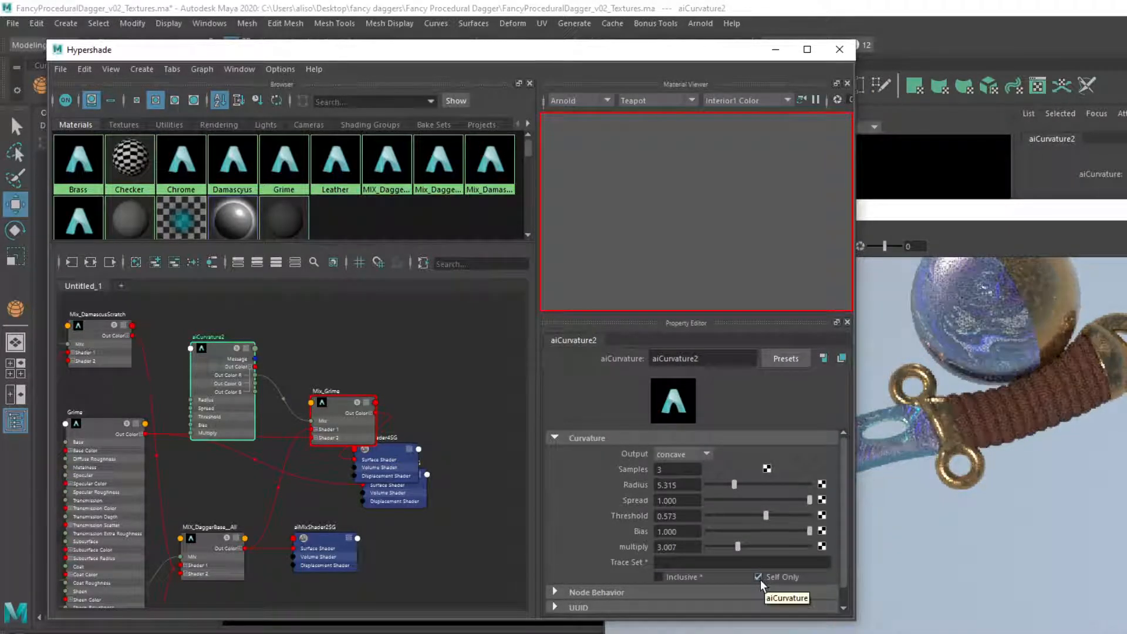
left_click(757, 580)
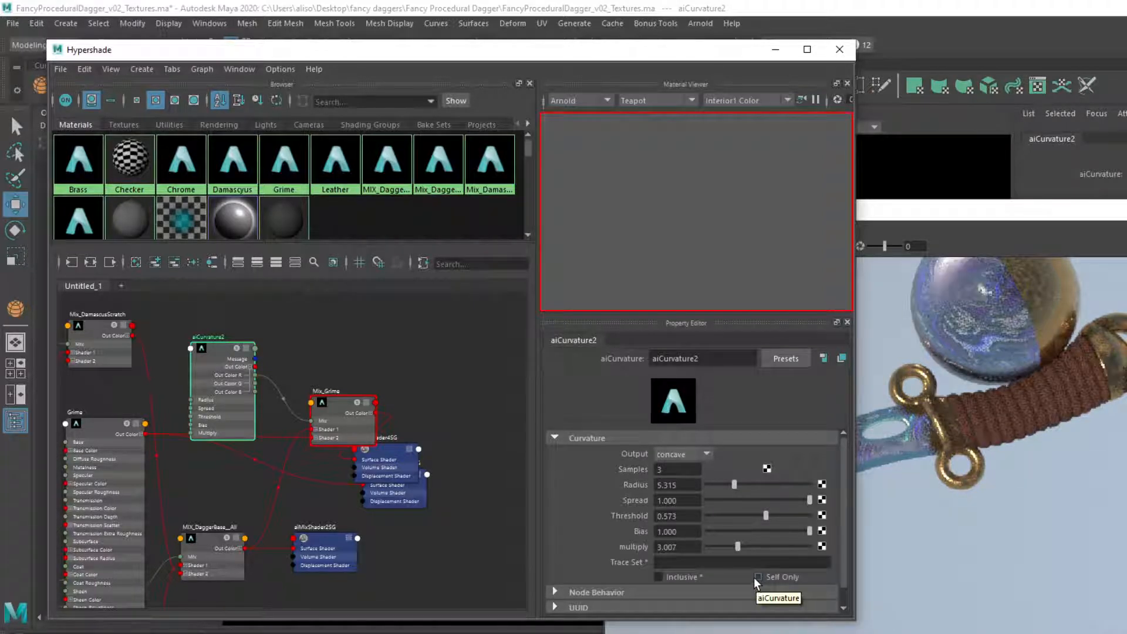
left_click(757, 577)
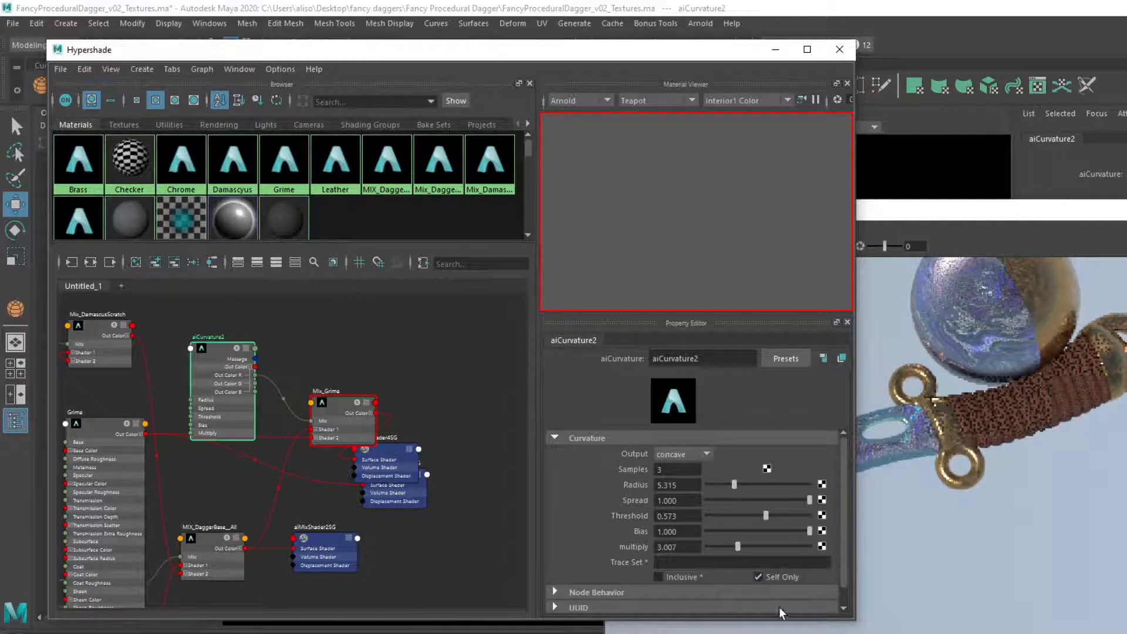
Examine the dagger's separate guard, blade and handle meshes in the viewport and check the Mix_Grime node.
left_click_drag(681, 54, 368, 124)
left_click_drag(810, 211, 920, 327)
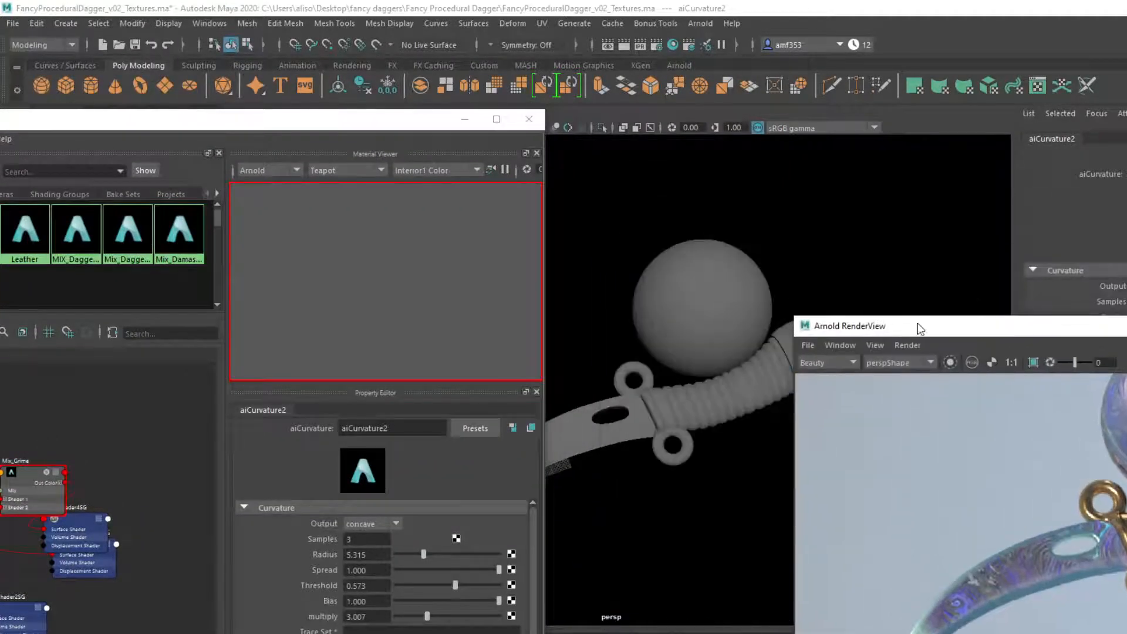
left_click(651, 408)
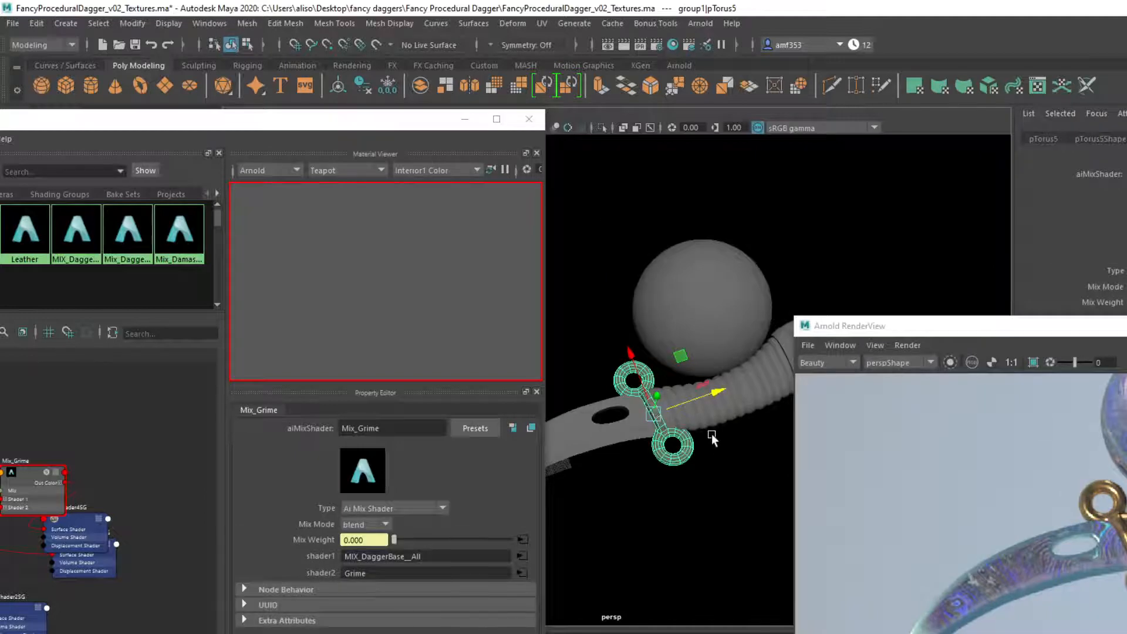
left_click(703, 415)
left_click(606, 417)
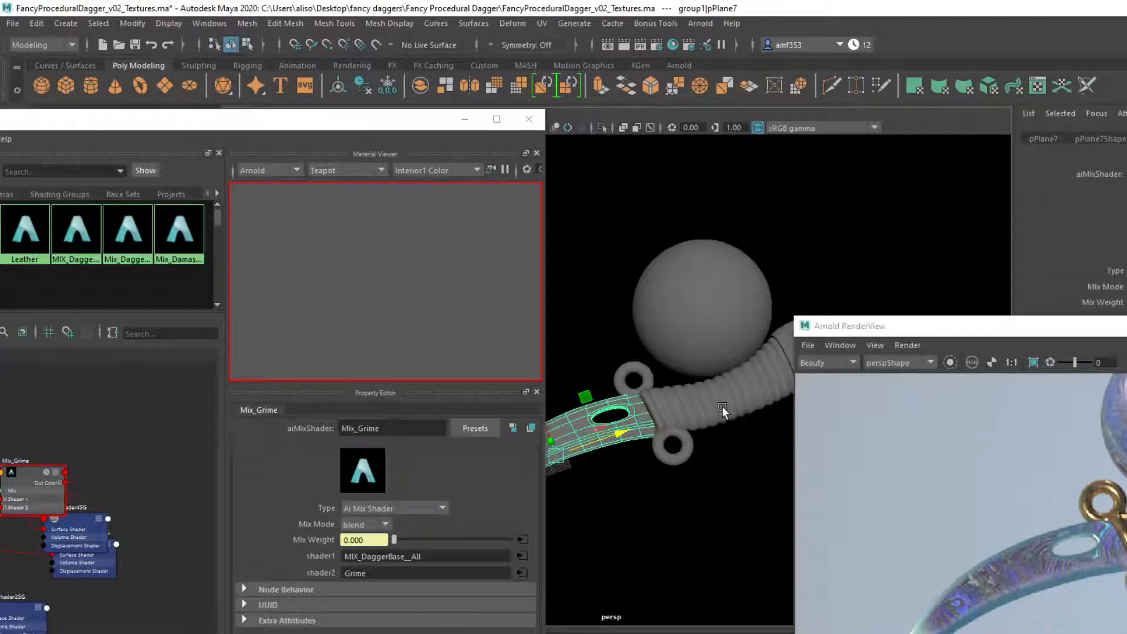
left_click(722, 407)
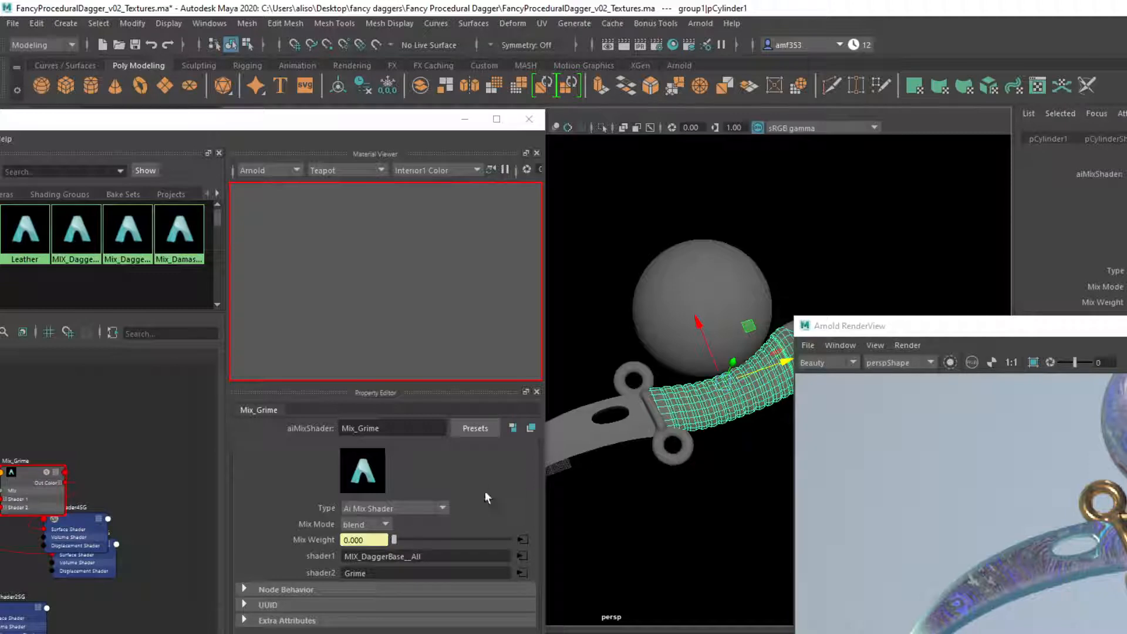
left_click(23, 471)
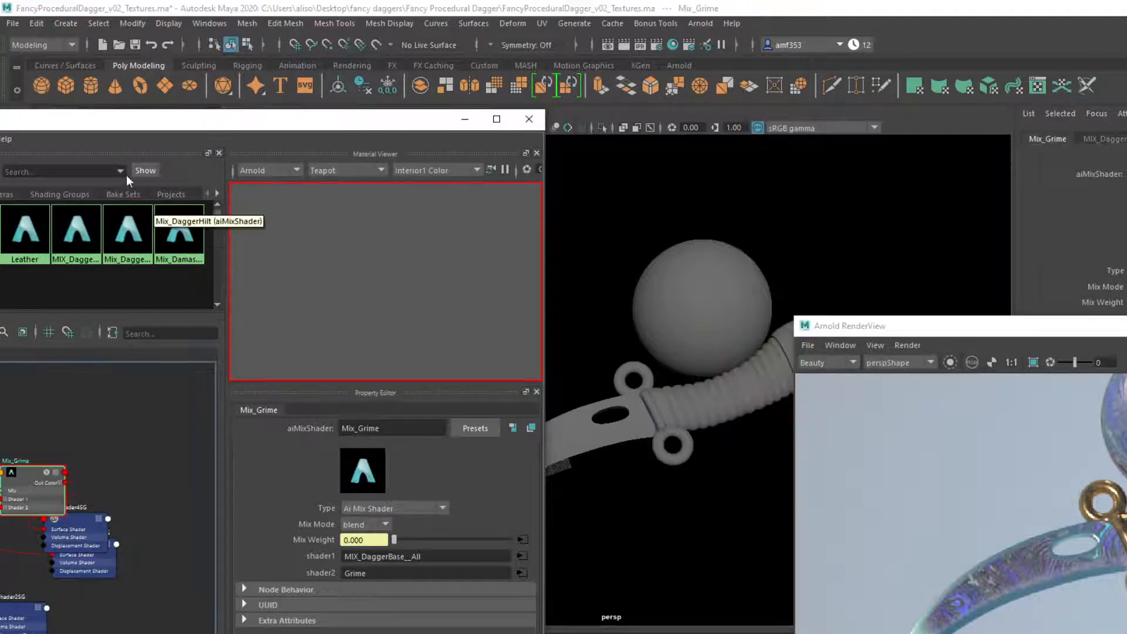
Turn Inclusive back on and Self Only off for aiCurvature2.
left_click_drag(122, 129, 312, 71)
left_click(72, 364)
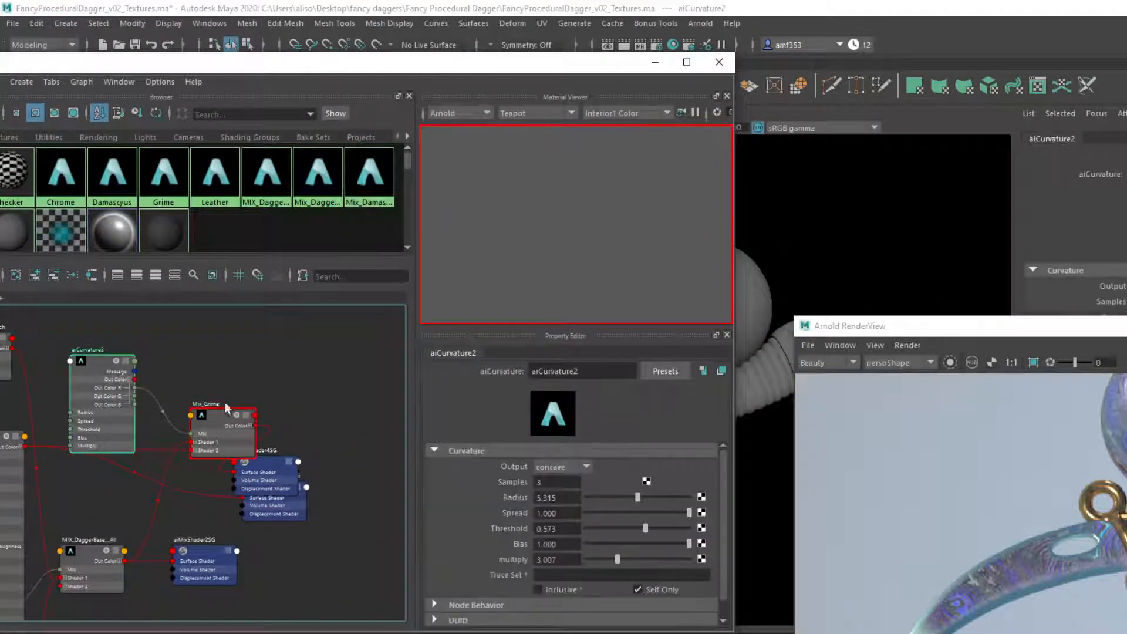
scroll(575, 581, "down", 1)
left_click(548, 569)
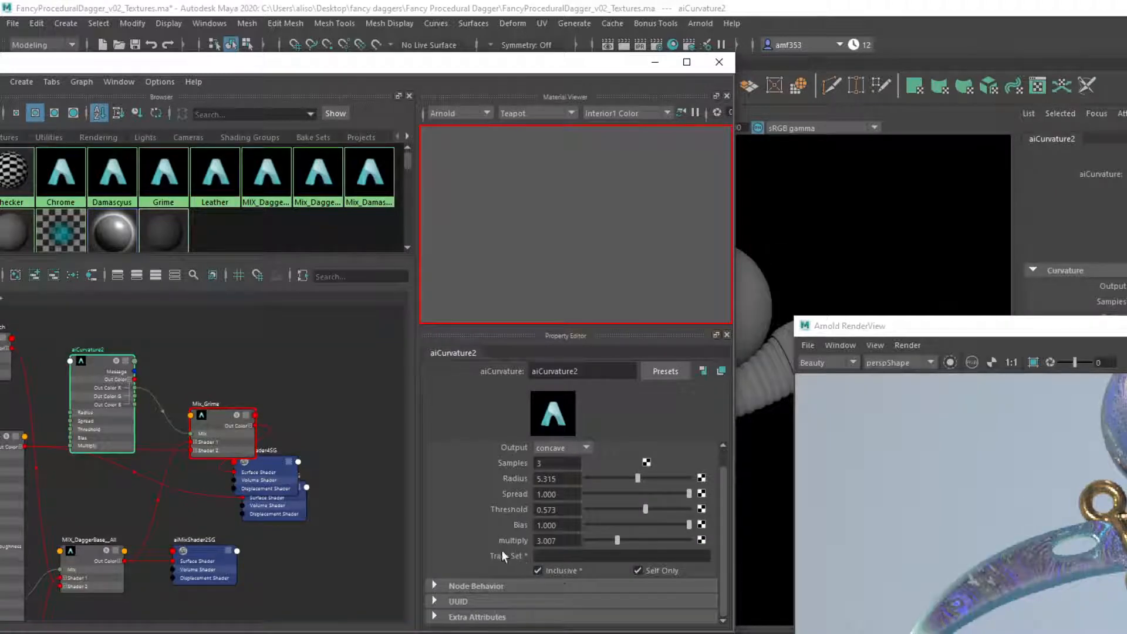
left_click(637, 570)
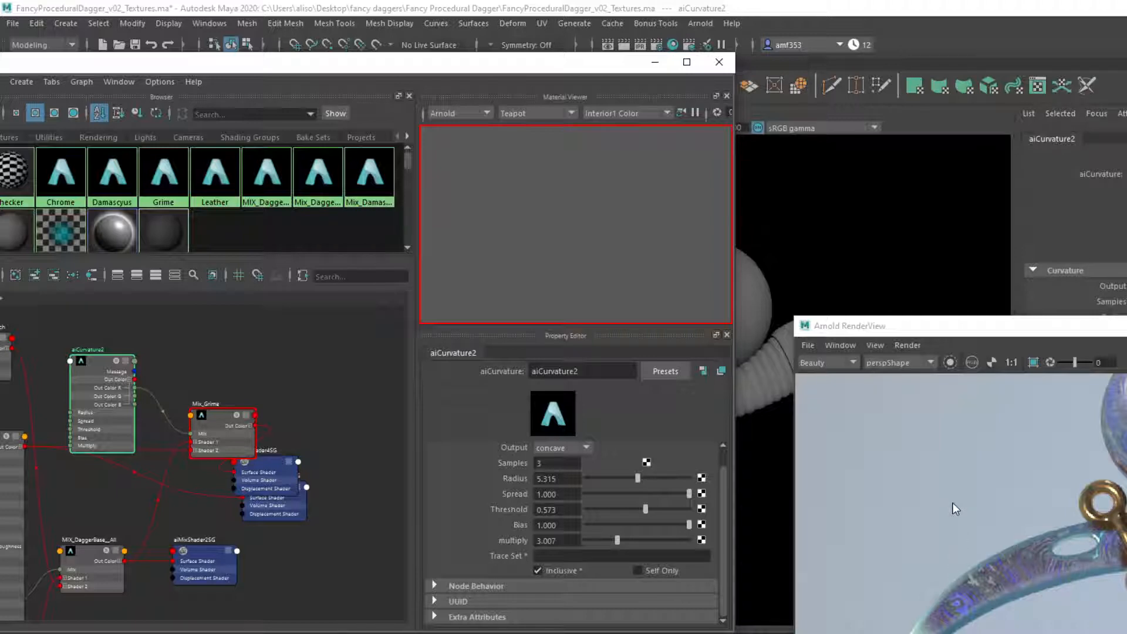
Add an aiAmbientOcclusion node to the shading graph near Mix_Grime.
left_click(98, 368)
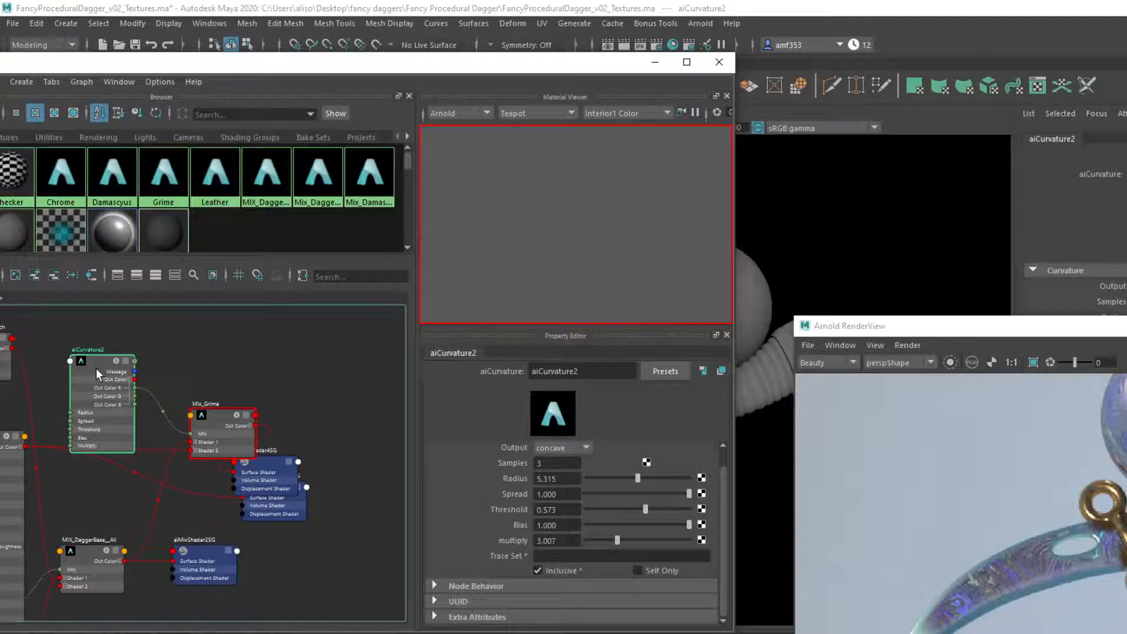
left_click(180, 422)
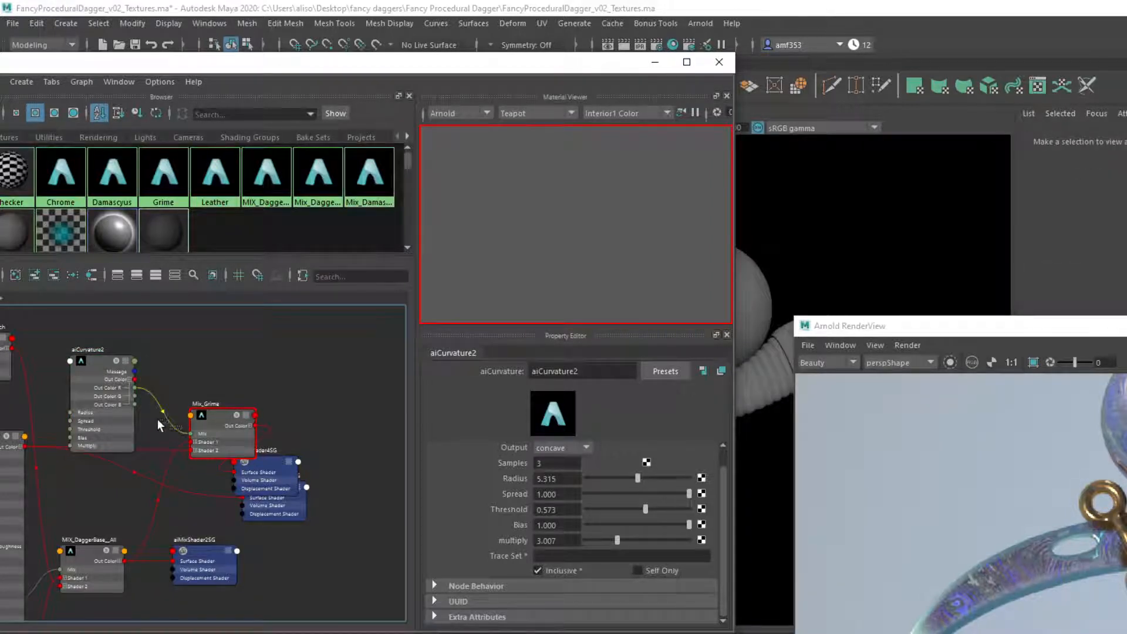
left_click(197, 330)
key("Tab")
type("ambi")
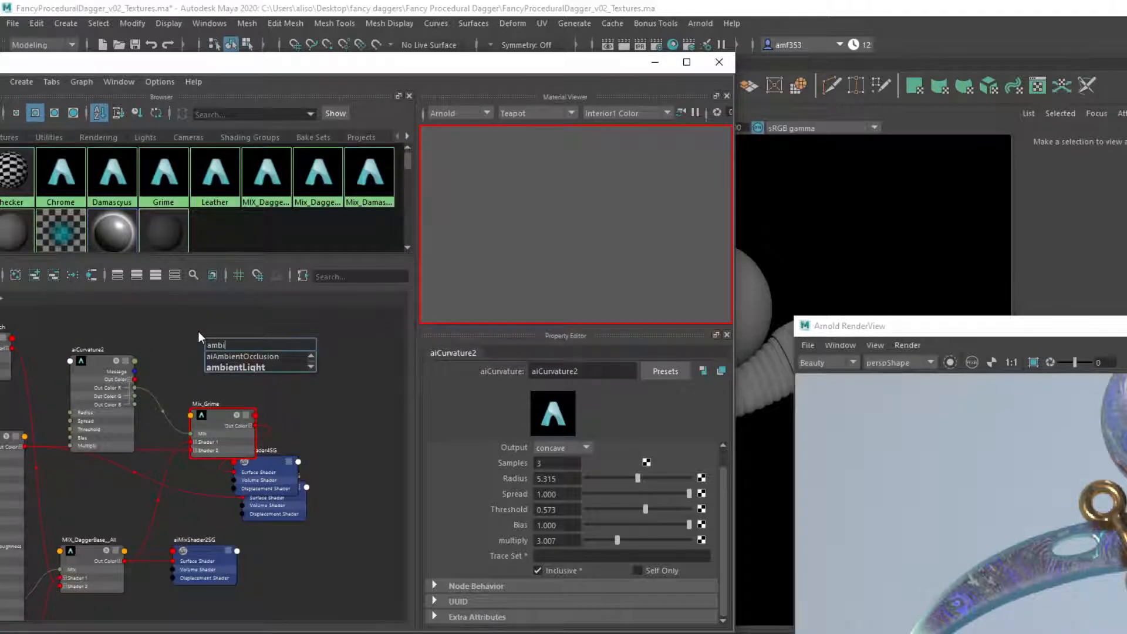
key("Up")
key("Return")
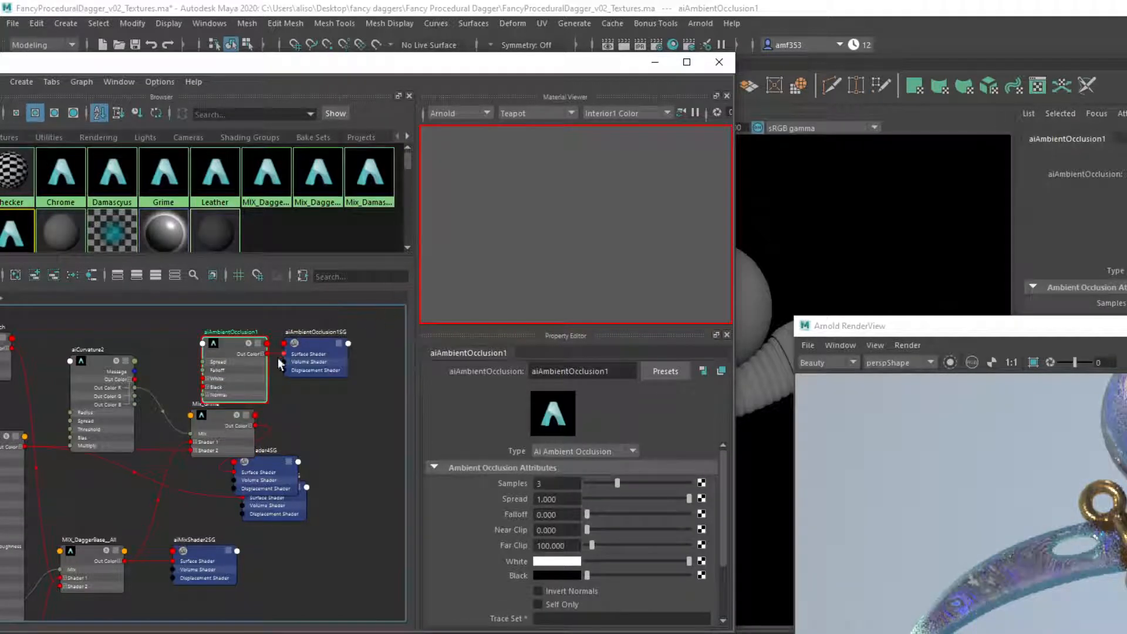
Connect aiAmbientOcclusion1's Out Color R to Mix_Grime's Mix input and place the node beside aiCurvature2.
left_click(262, 354)
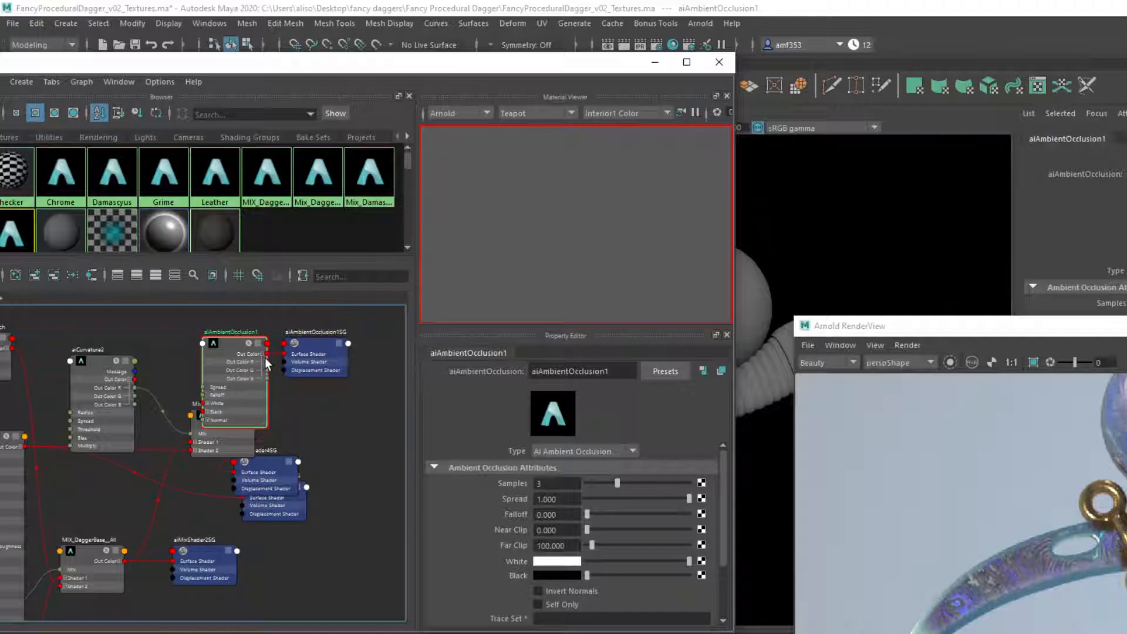
left_click_drag(267, 361, 191, 435)
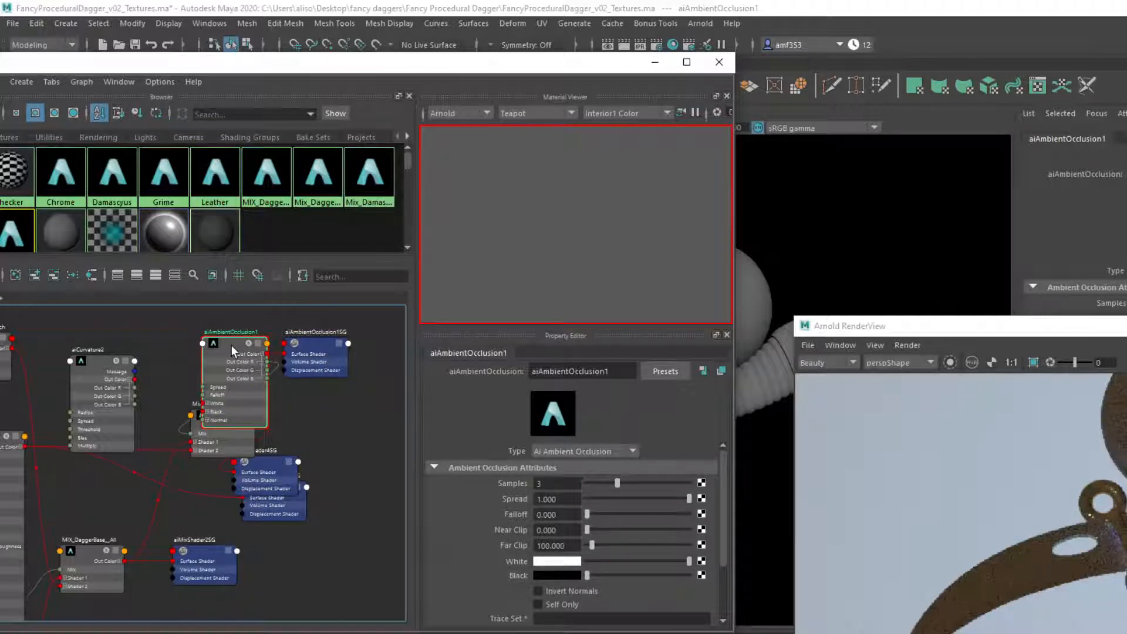
left_click_drag(226, 361, 125, 361)
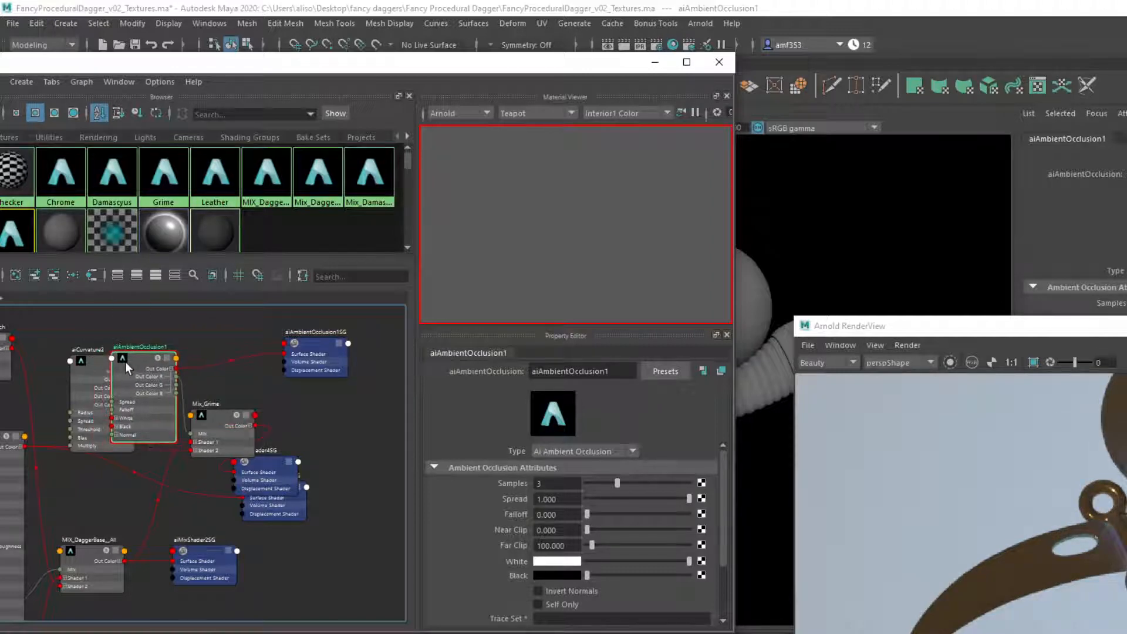
Isolate aiAmbientOcclusion1 in the render and examine its occlusion settings.
left_click(950, 362)
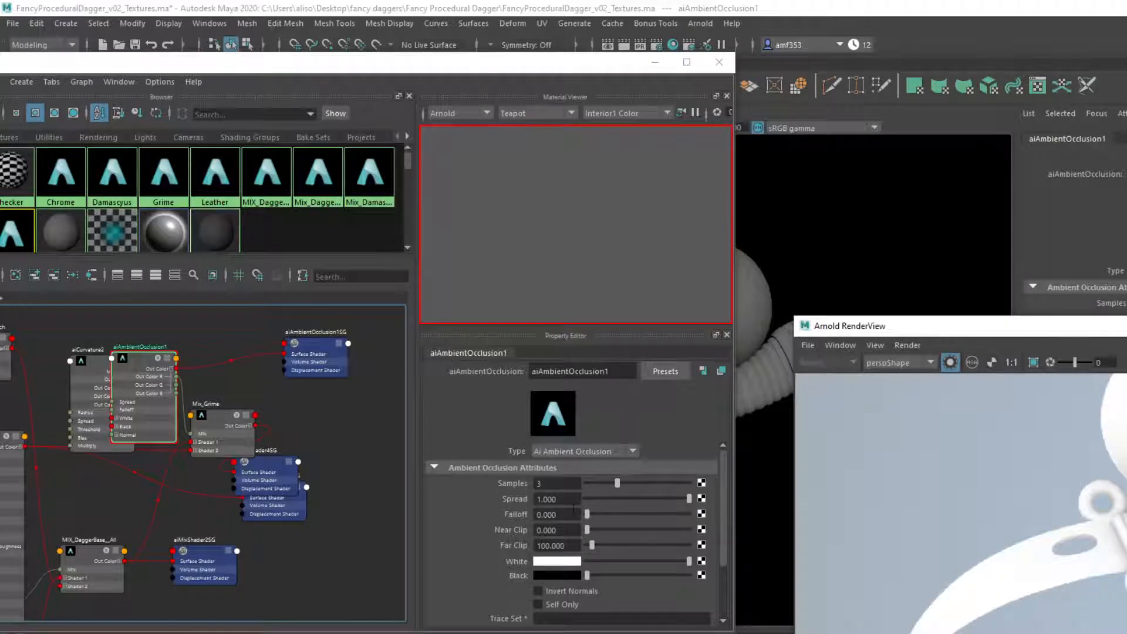
scroll(583, 518, "down", 3)
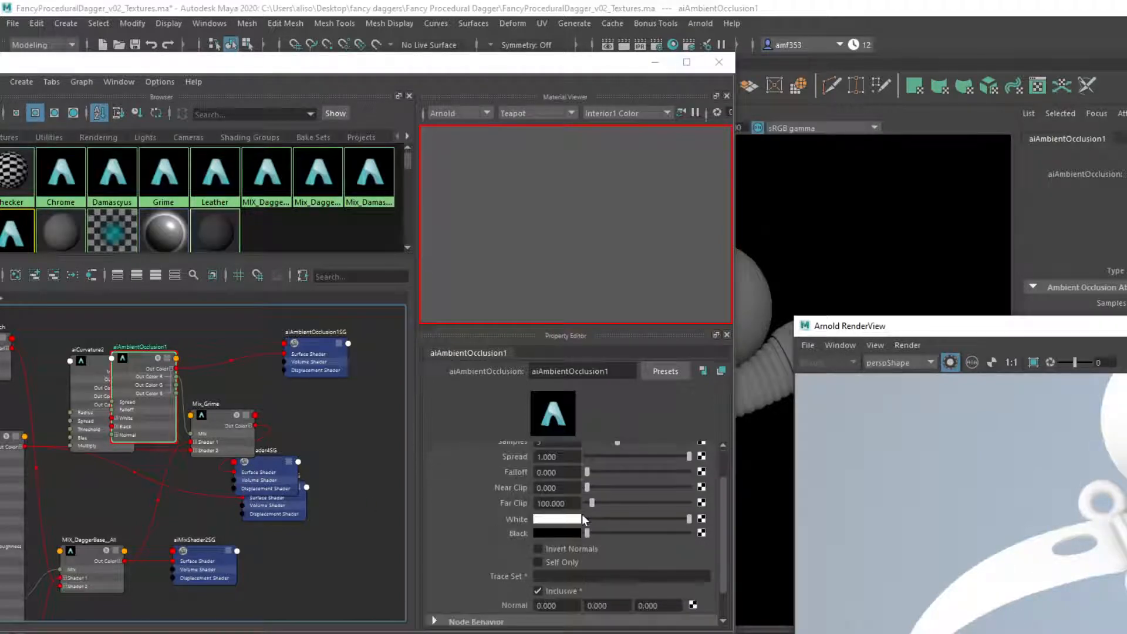
left_click(540, 561)
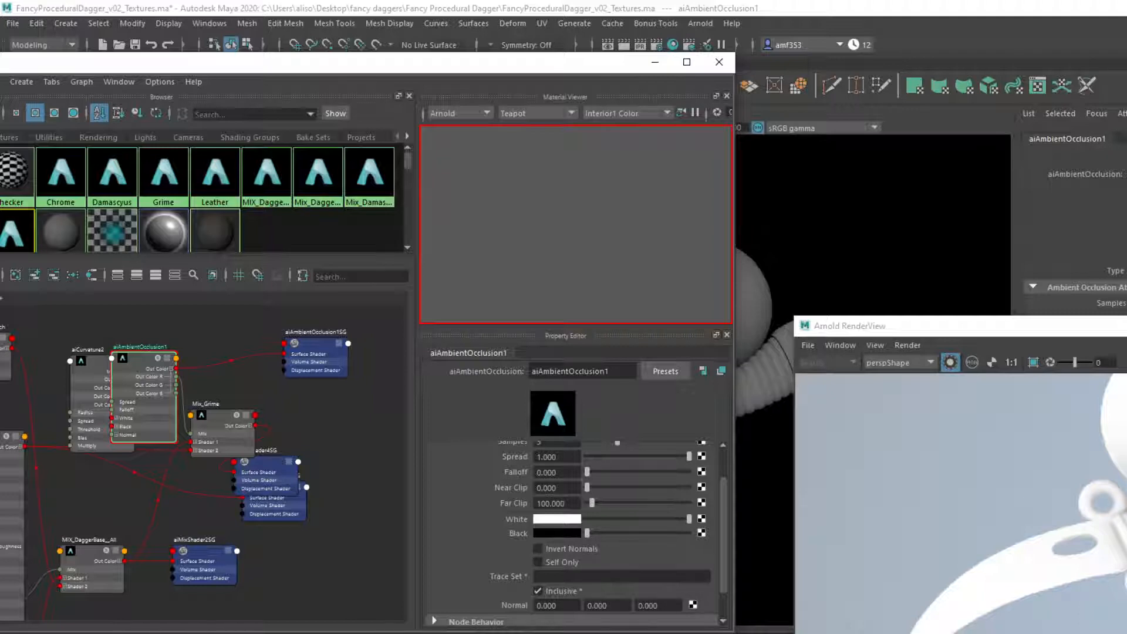
Combine all the dagger's meshes into one object, leaving out the sphere, and save the scene.
left_click(655, 62)
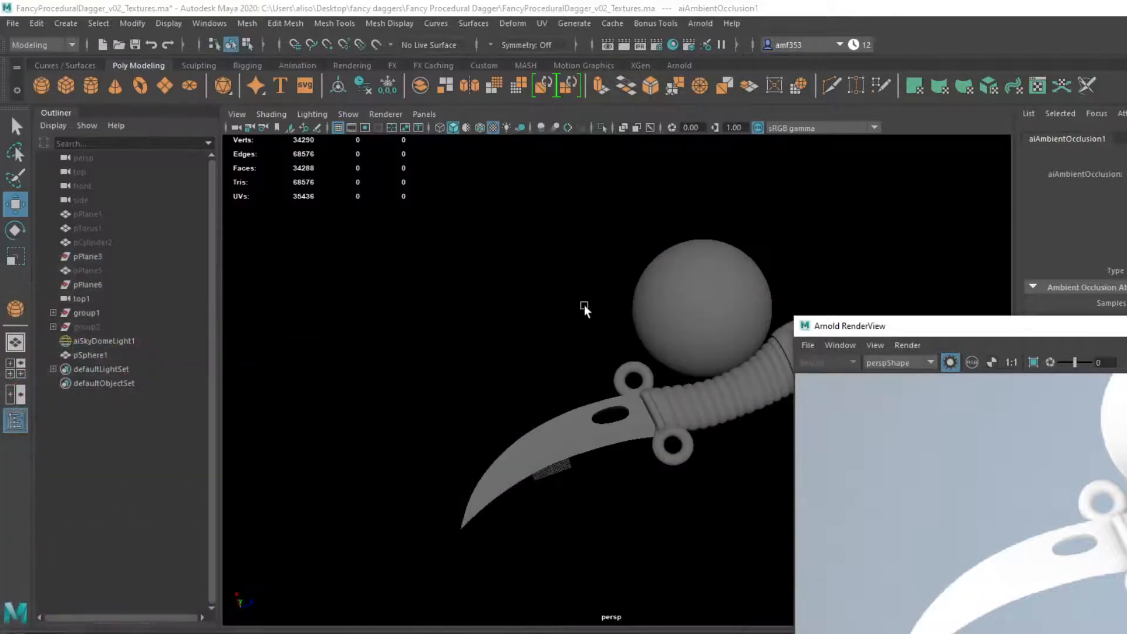
left_click_drag(566, 343, 763, 538)
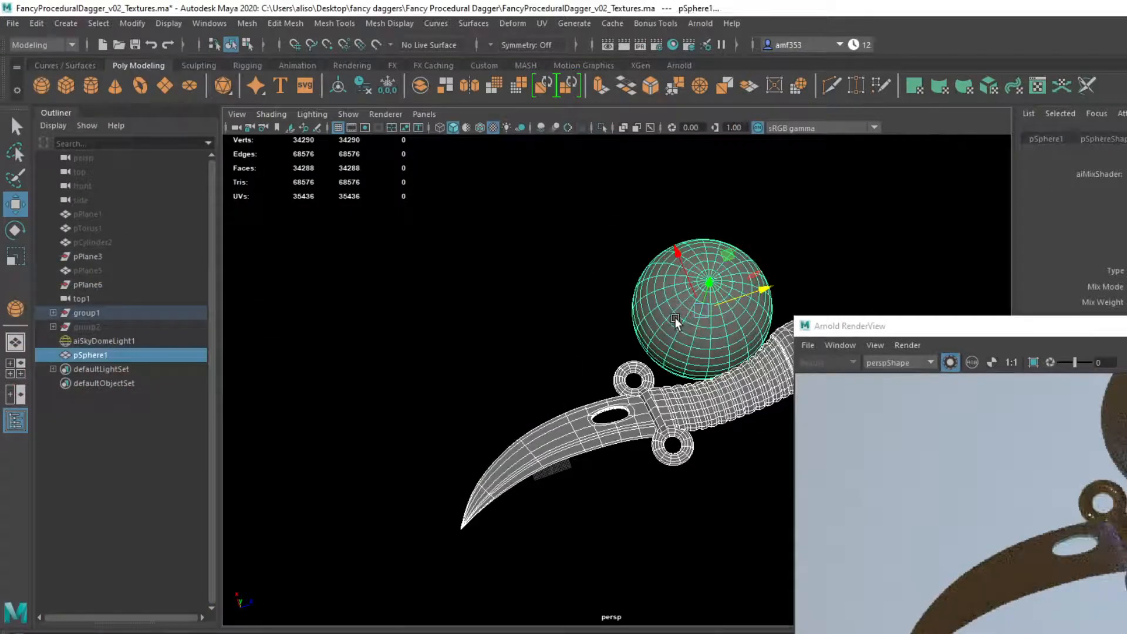
left_click(667, 297, "shift")
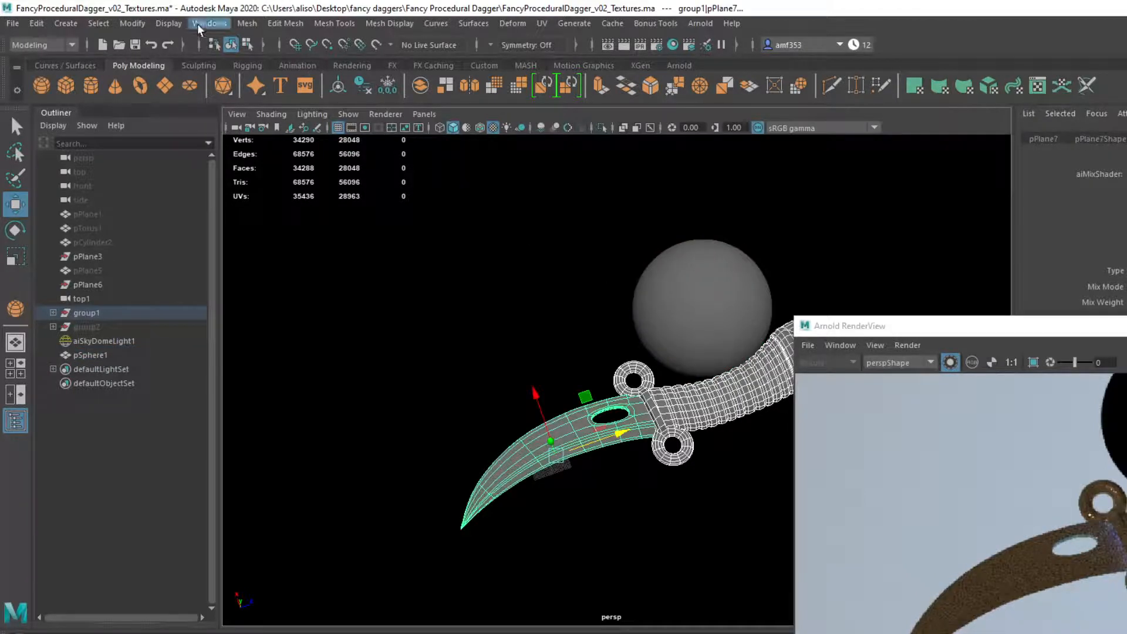
left_click(247, 24)
left_click(273, 71)
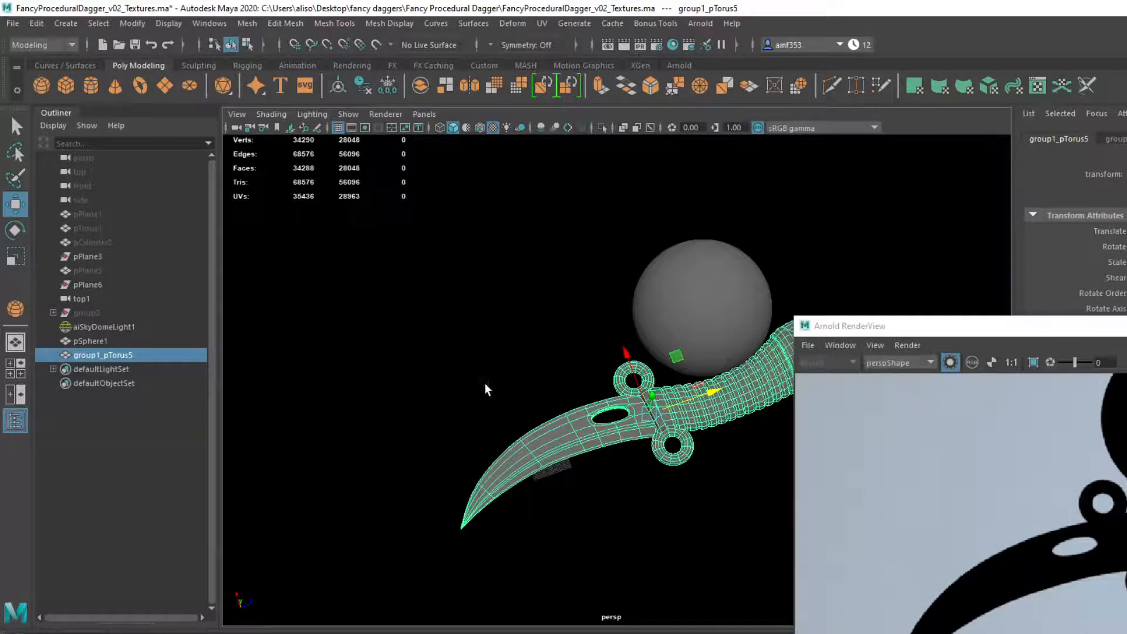
key("ctrl+s")
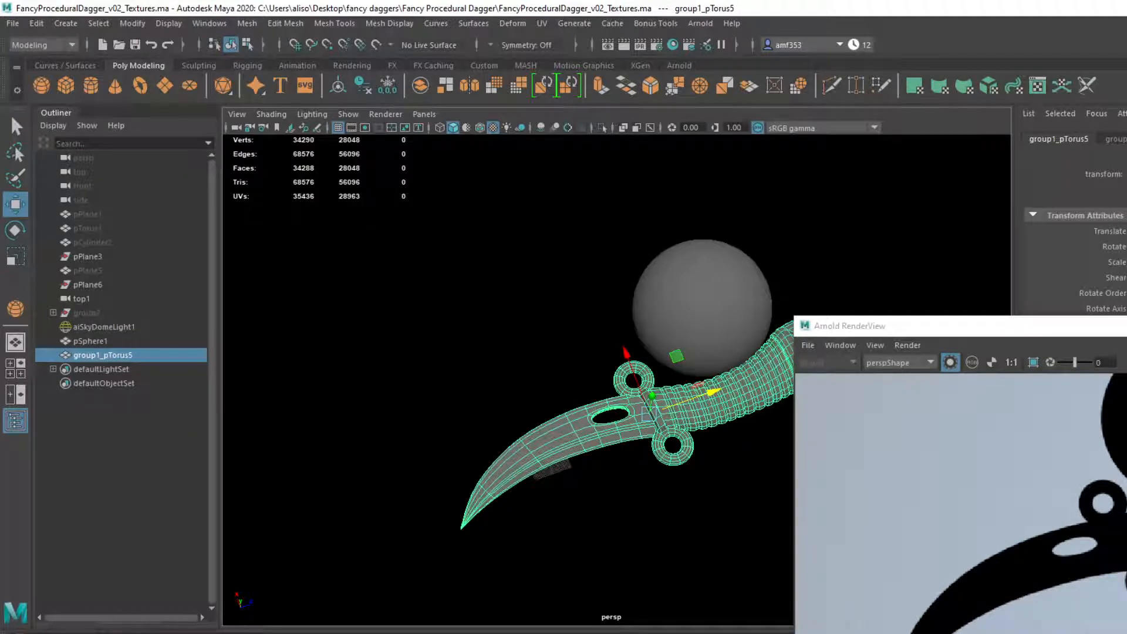
Turn on Self Only for aiAmbientOcclusion1 and end the render isolation to show the full shading.
left_click(170, 601)
left_click(146, 365)
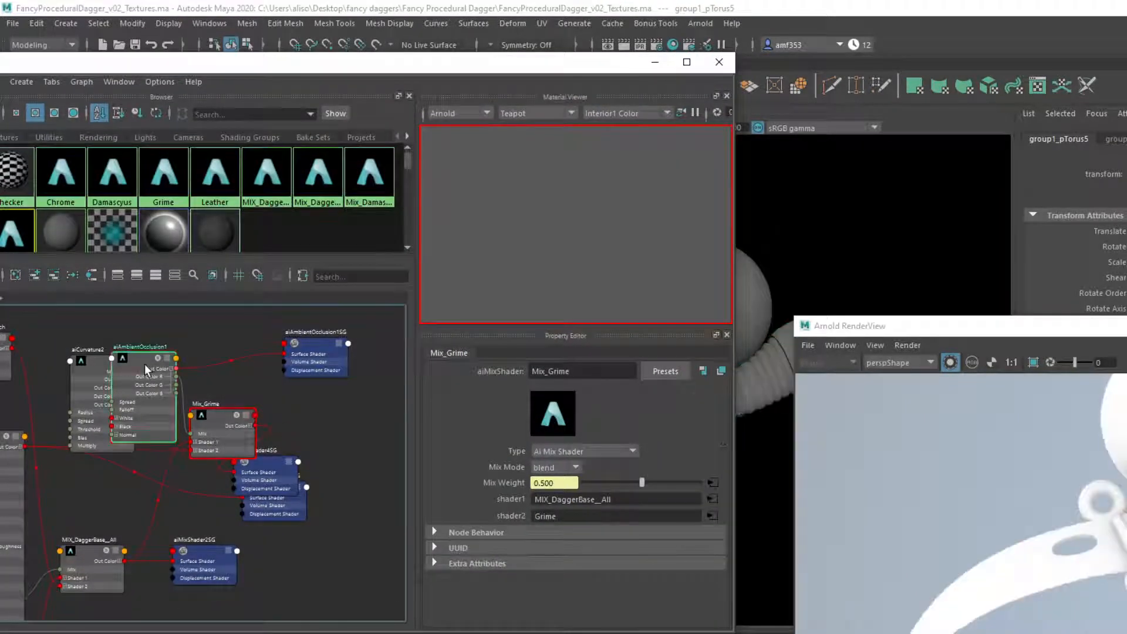
left_click(548, 558)
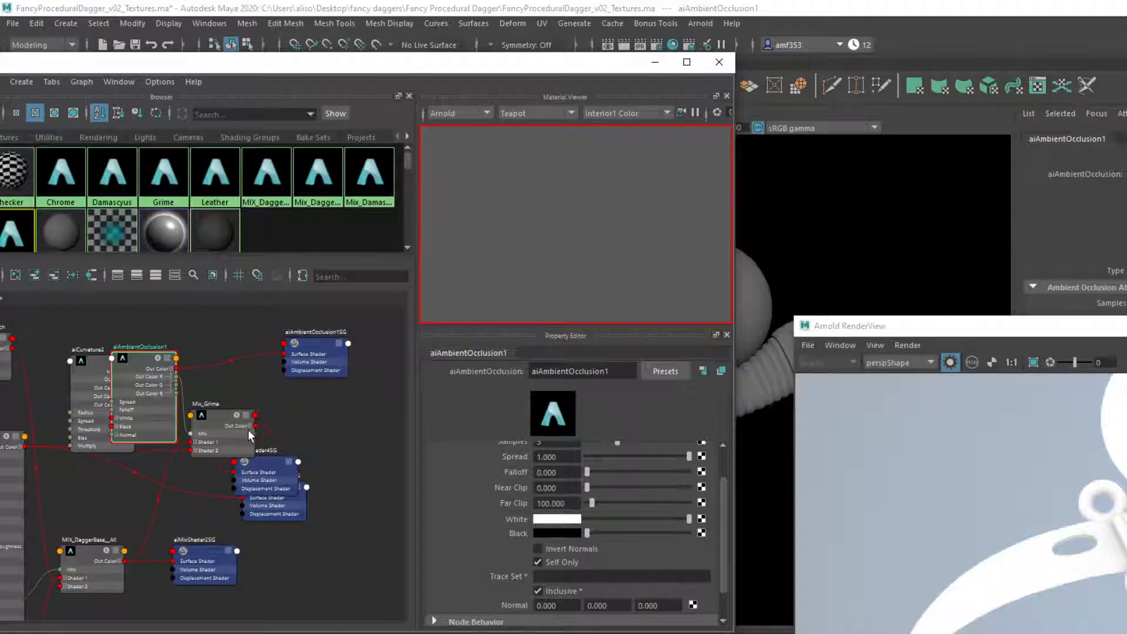
scroll(599, 520, "up", 3)
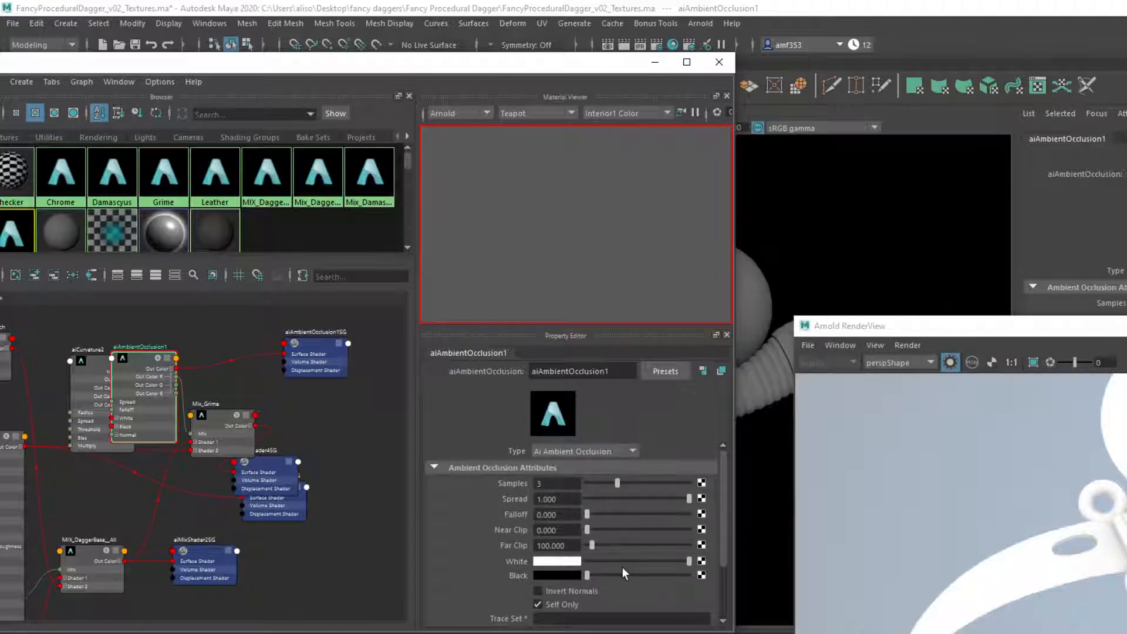
left_click(950, 361)
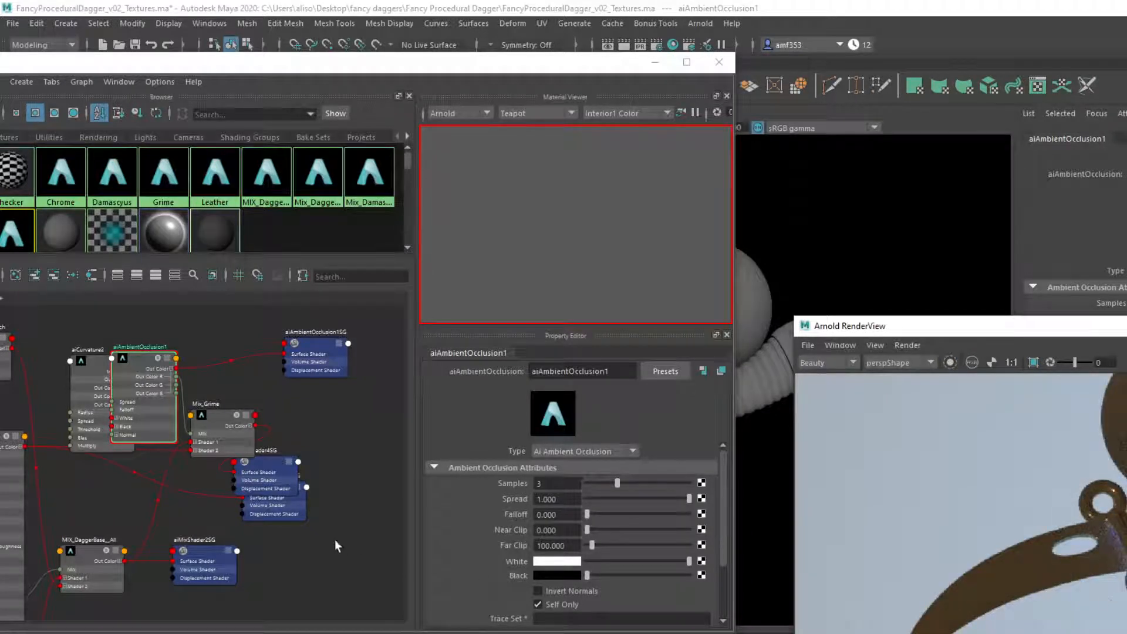
Swap Mix_Grime's inputs, assigning Grime to shader1 and MIX_DaggerBase__All to shader2.
left_click(223, 417)
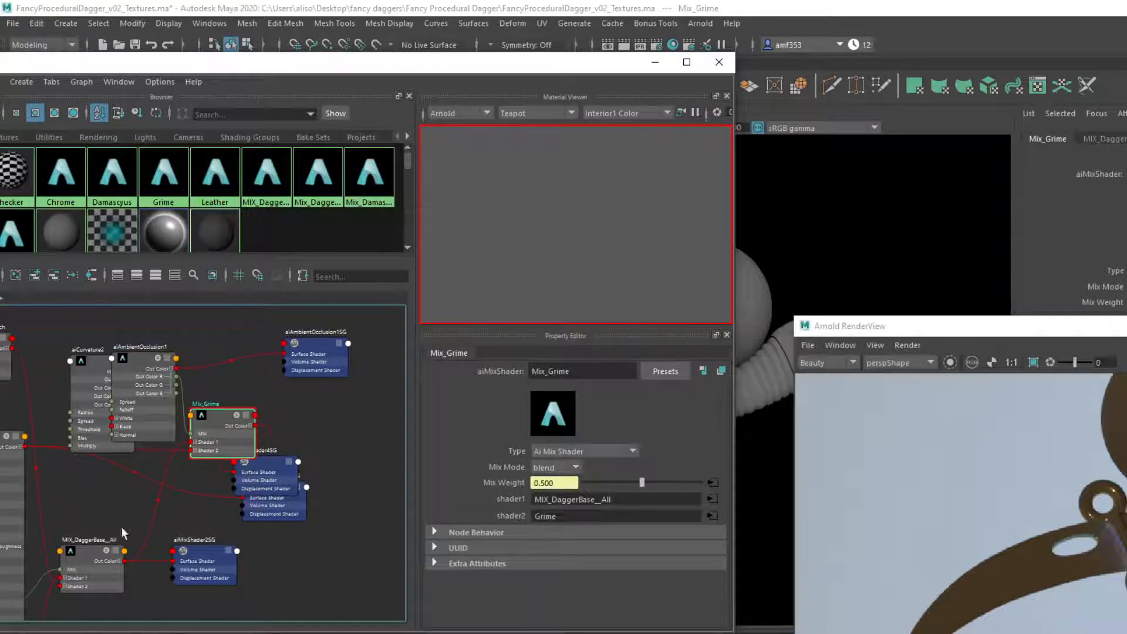
middle_click_drag(73, 551, 506, 516)
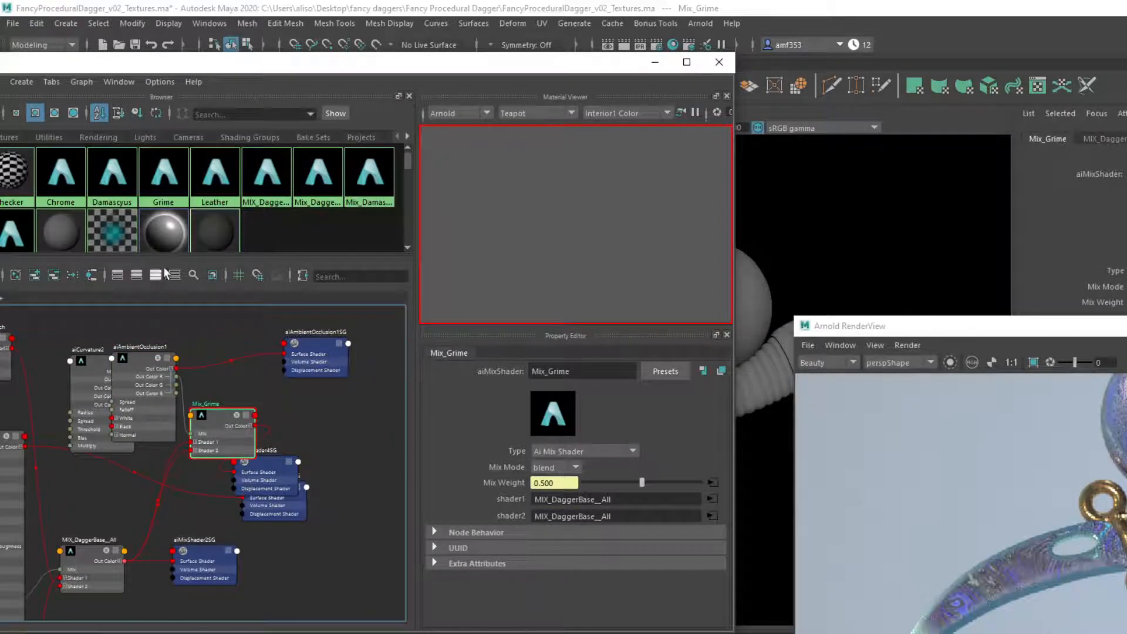
middle_click_drag(165, 182, 498, 516)
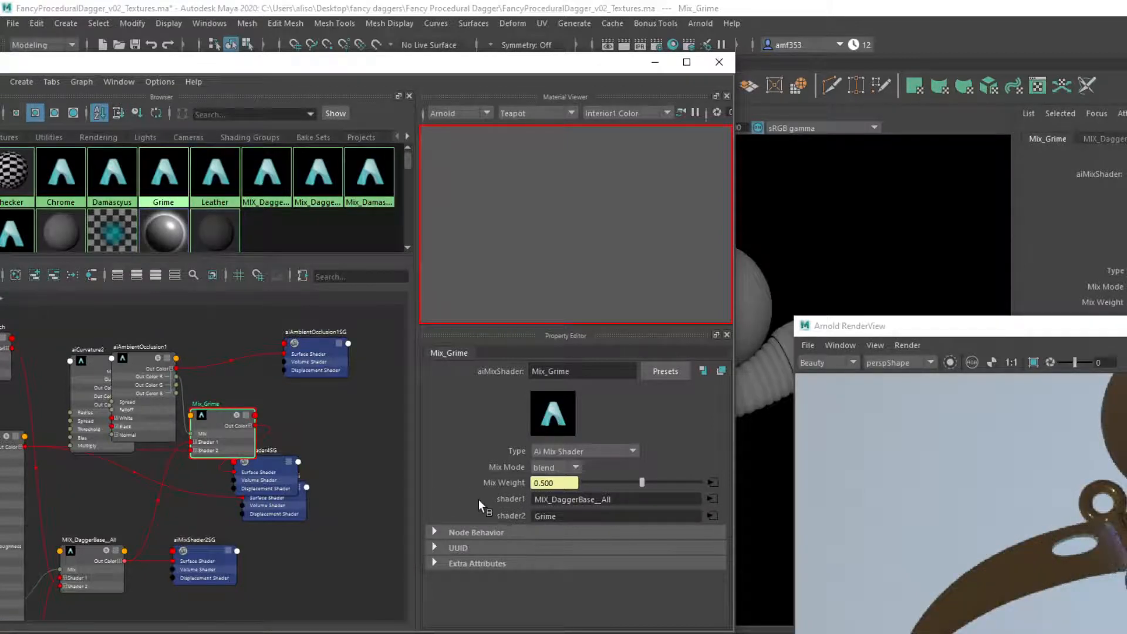
middle_click_drag(171, 167, 510, 498)
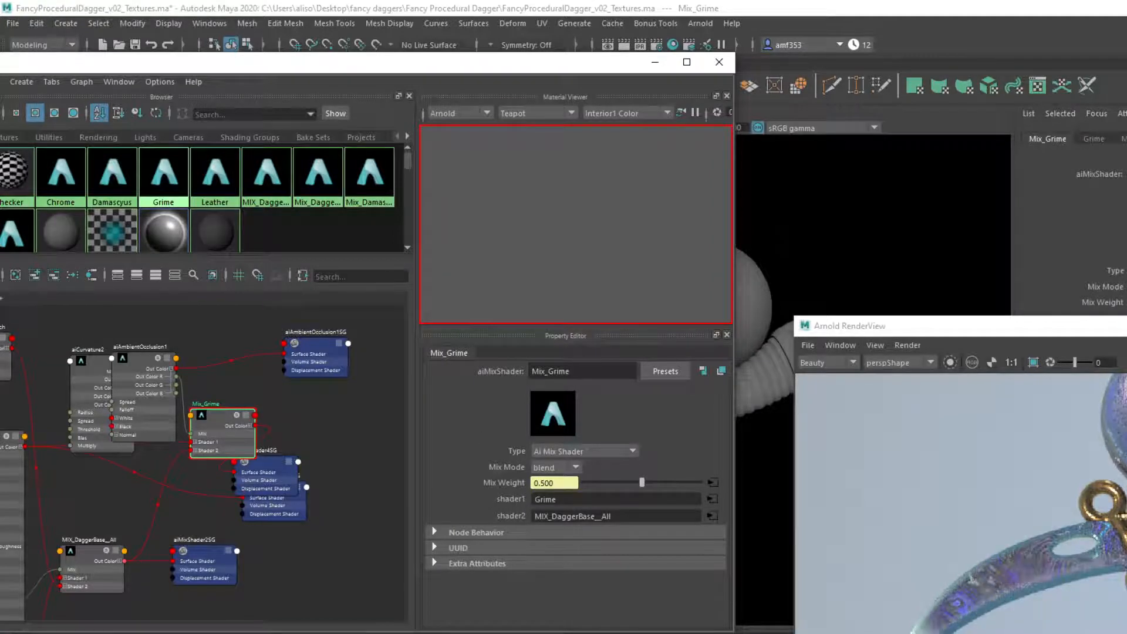
Move aiAmbientOcclusion1 aside and delete the aiCurvature2 node overlapping it in the shading graph.
left_click_drag(112, 351, 33, 333)
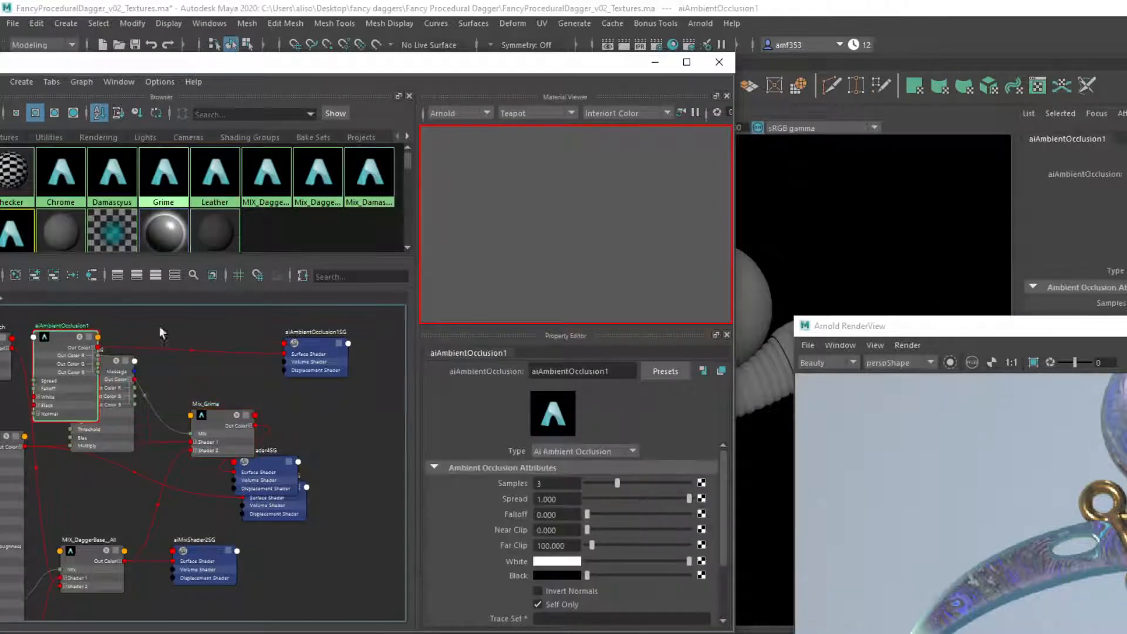
left_click(102, 364)
key("Delete")
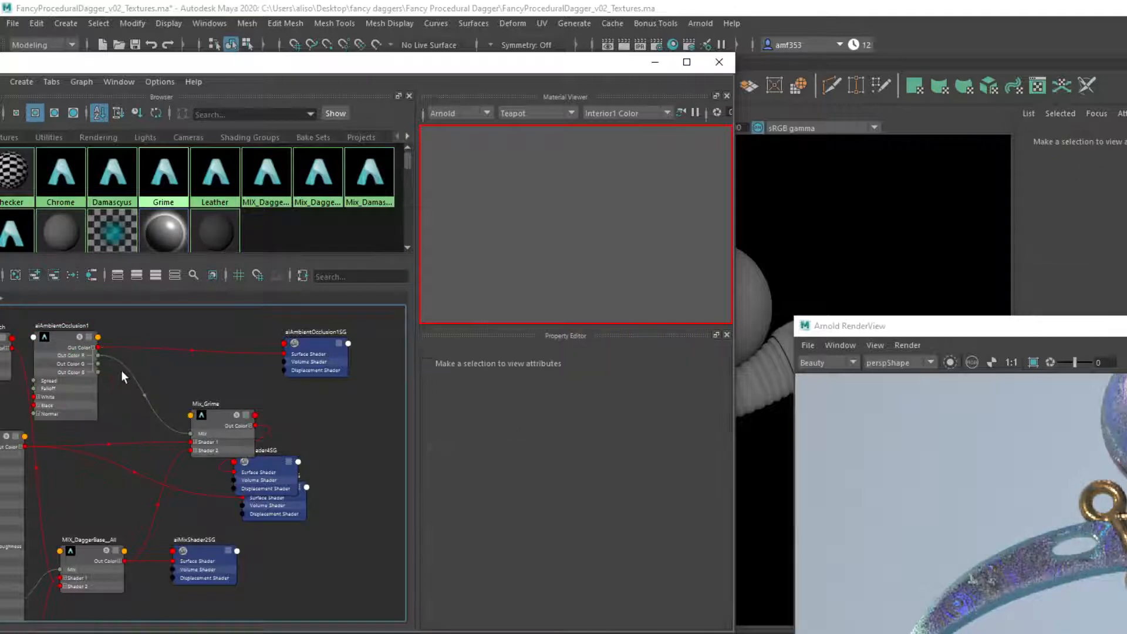
Add a ramp texture node to the shading graph beside Mix_Grime.
type("ramp")
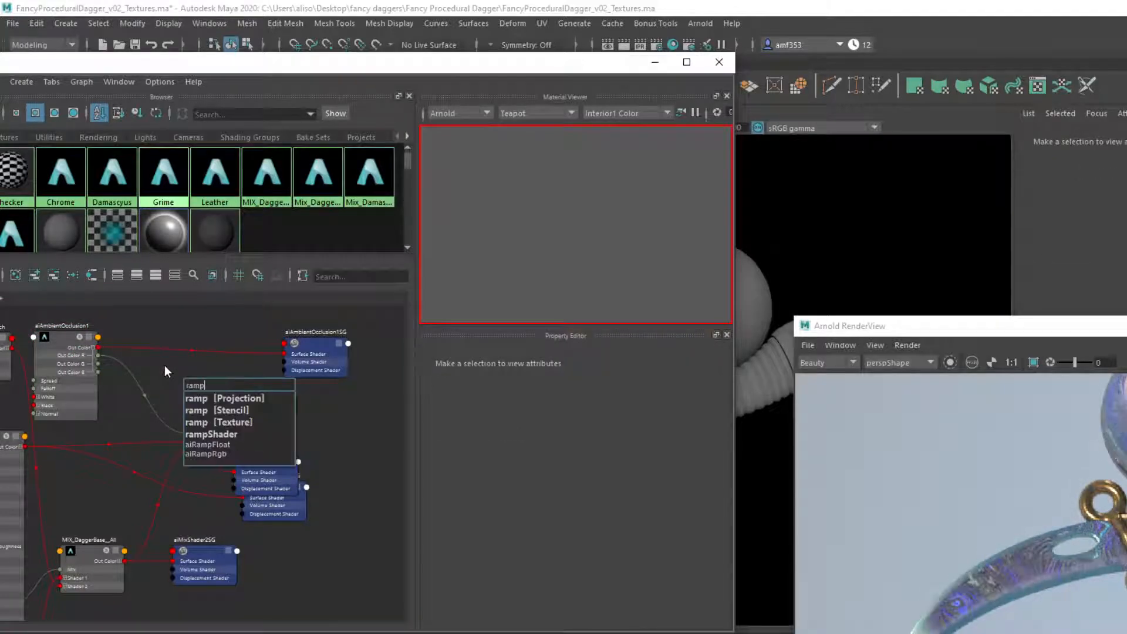
key("Down")
key("Down")
key("Down")
key("Return")
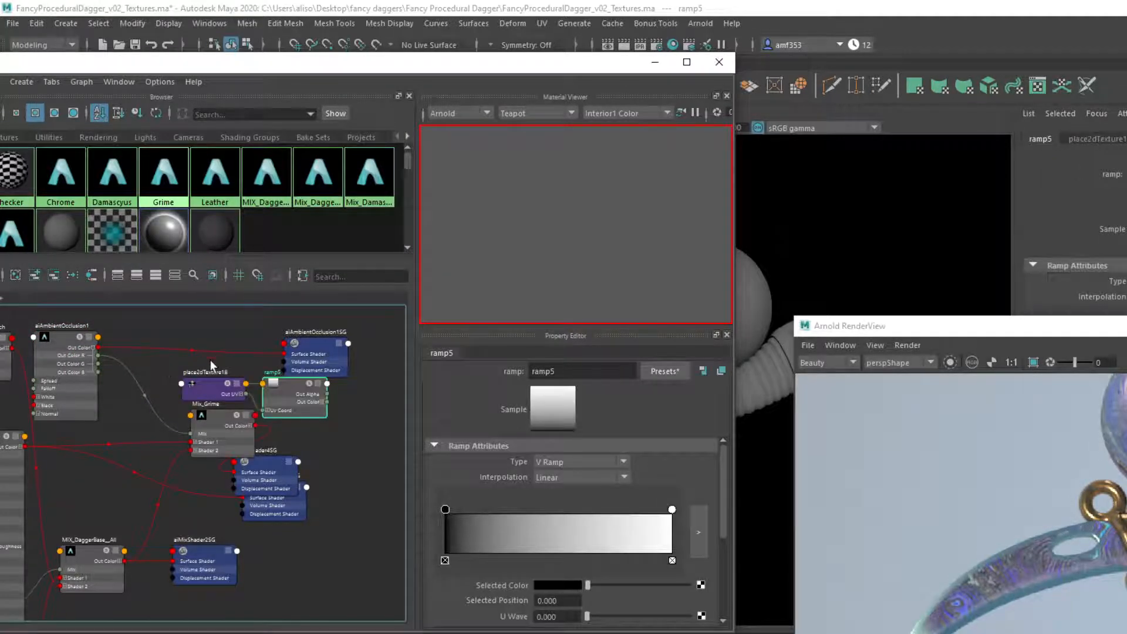
Route aiAmbientOcclusion1's Out Color R into the ramp's V Coord and the ramp's Out Color R into Mix_Grime's Mix.
left_click(268, 411)
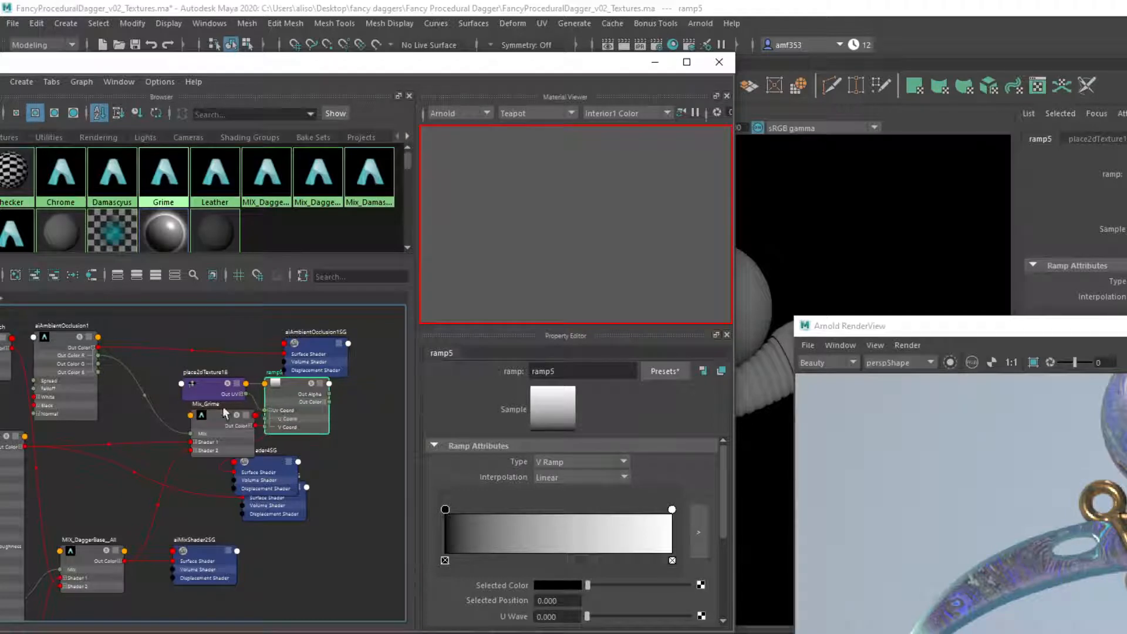
left_click_drag(98, 355, 267, 426)
left_click(329, 402)
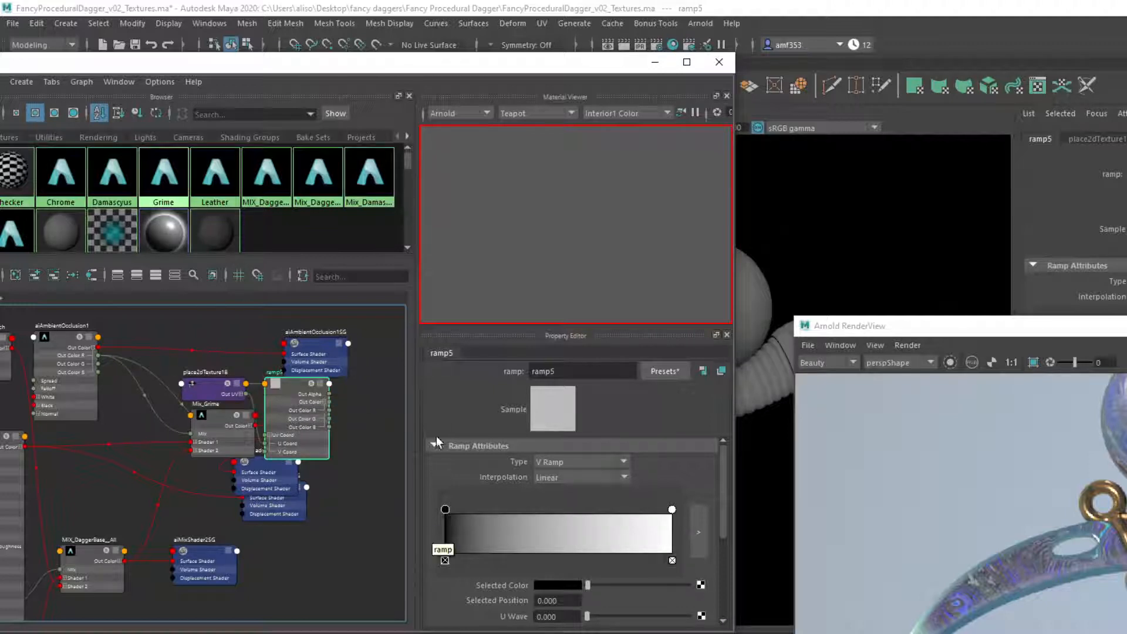
left_click_drag(332, 417, 186, 436)
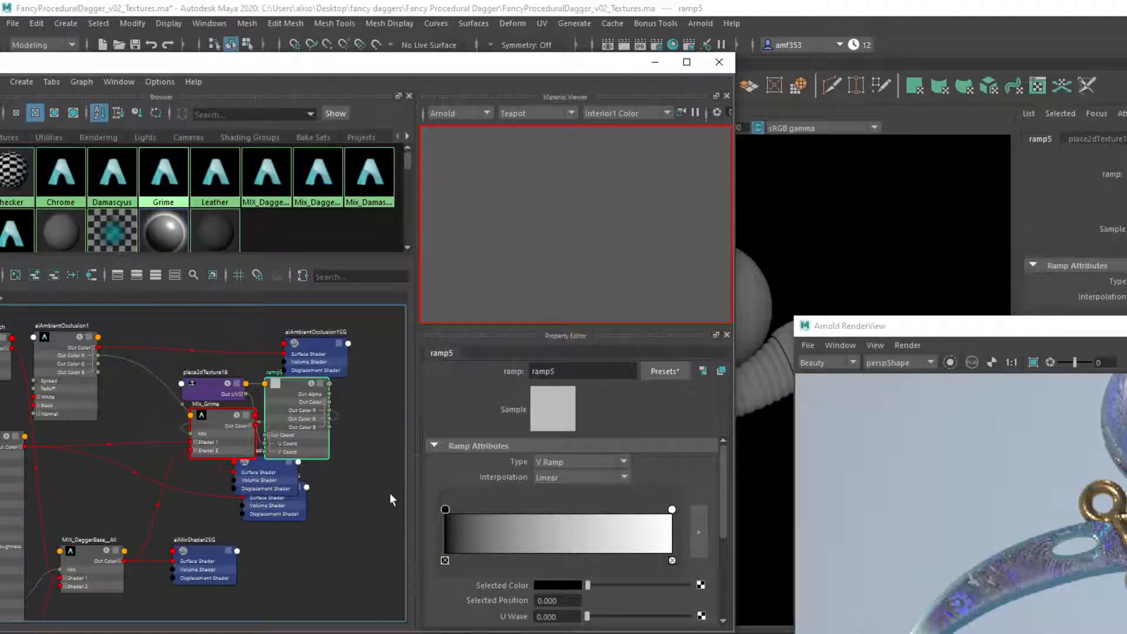
Move ramp5's black color stop to about 0.799, using the isolated render as a guide and returning to full shading.
left_click(950, 362)
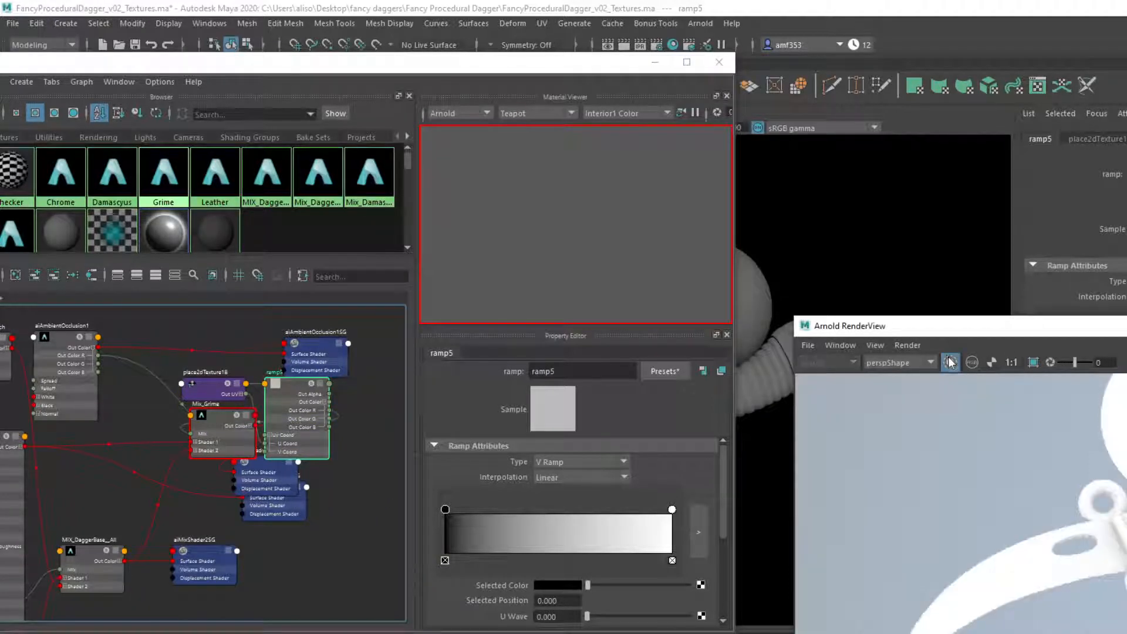
left_click_drag(445, 510, 690, 510)
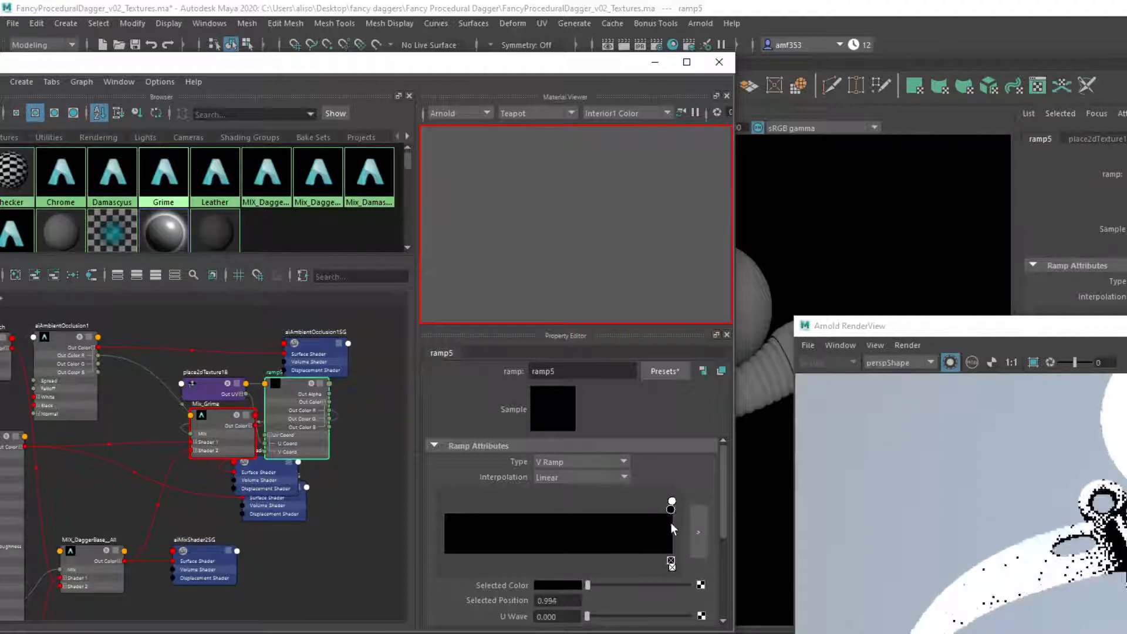
left_click_drag(672, 509, 620, 512)
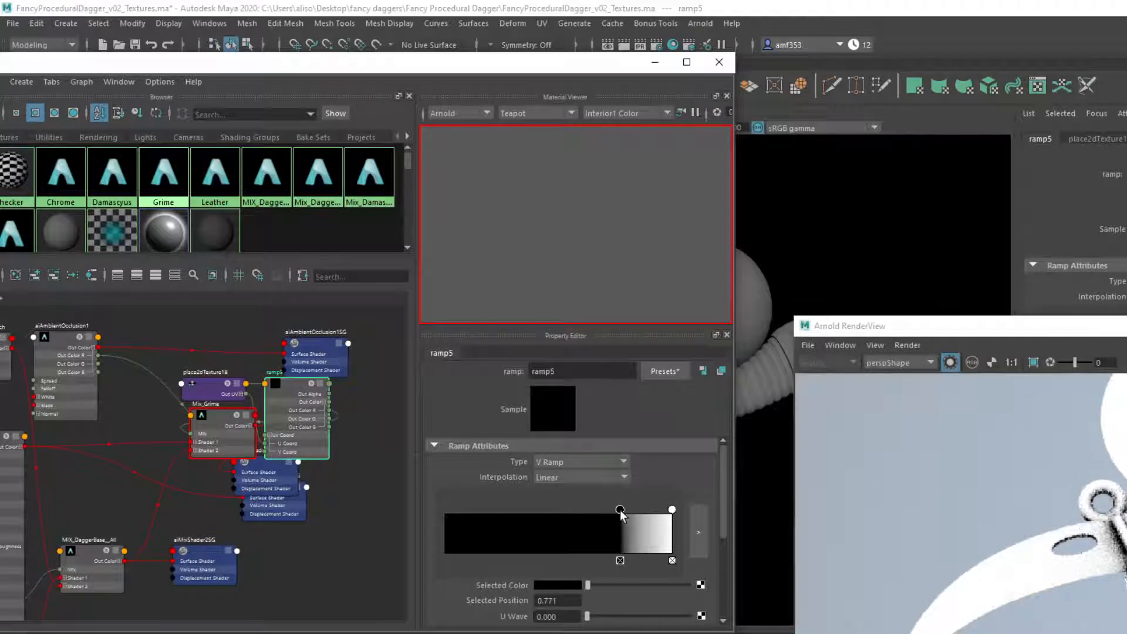
left_click(951, 364)
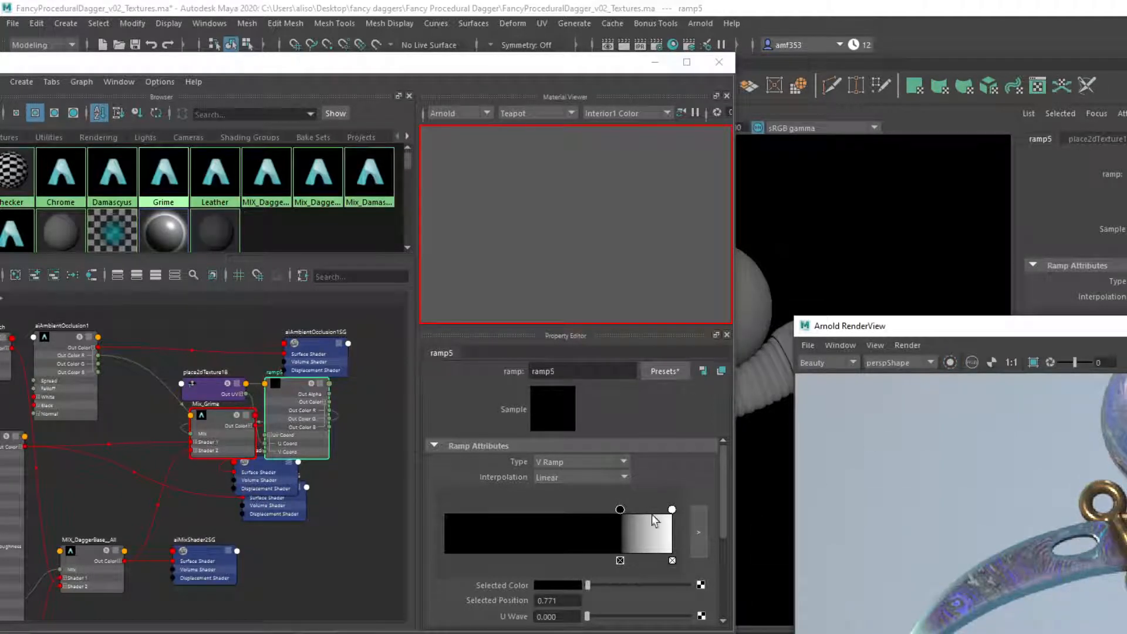
left_click_drag(620, 509, 627, 510)
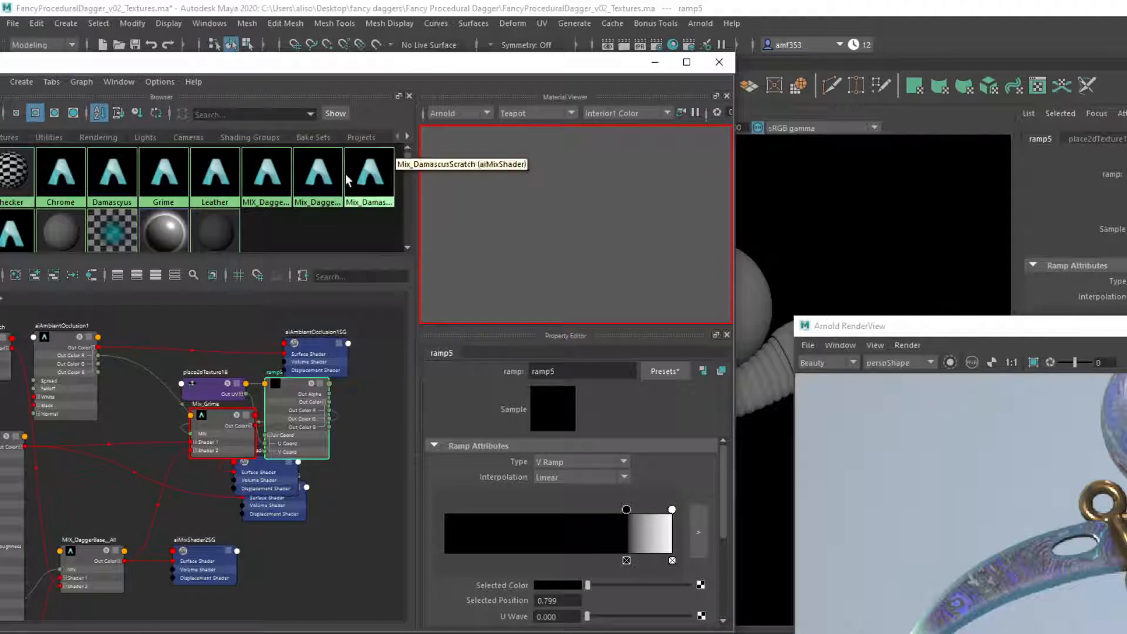
Graph the Mix_Grime network and move ramp5 and Mix_Grime away from the other nodes to make room between them.
scroll(347, 179, "down", 1)
left_click(1, 205)
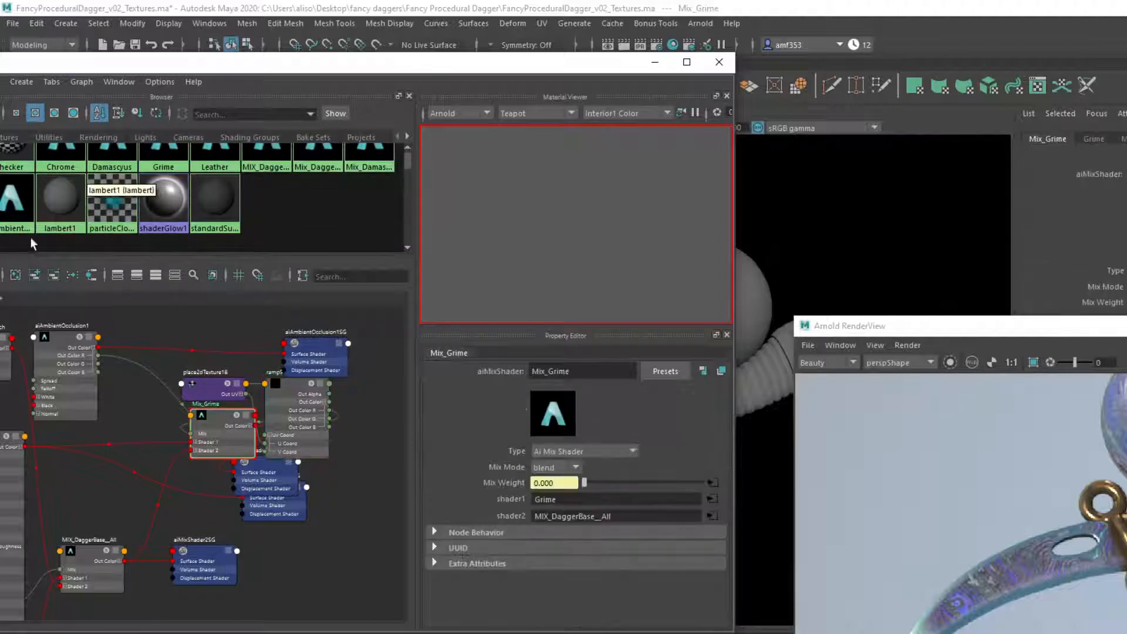
left_click(0, 274)
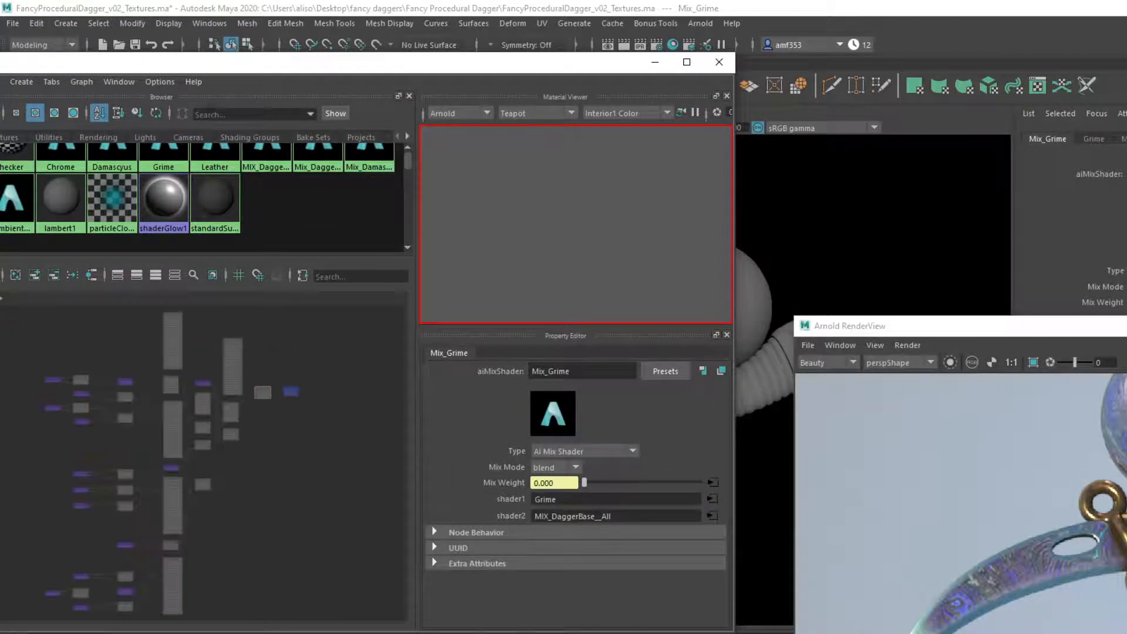
scroll(299, 380, "up", 6)
scroll(264, 410, "down", 8)
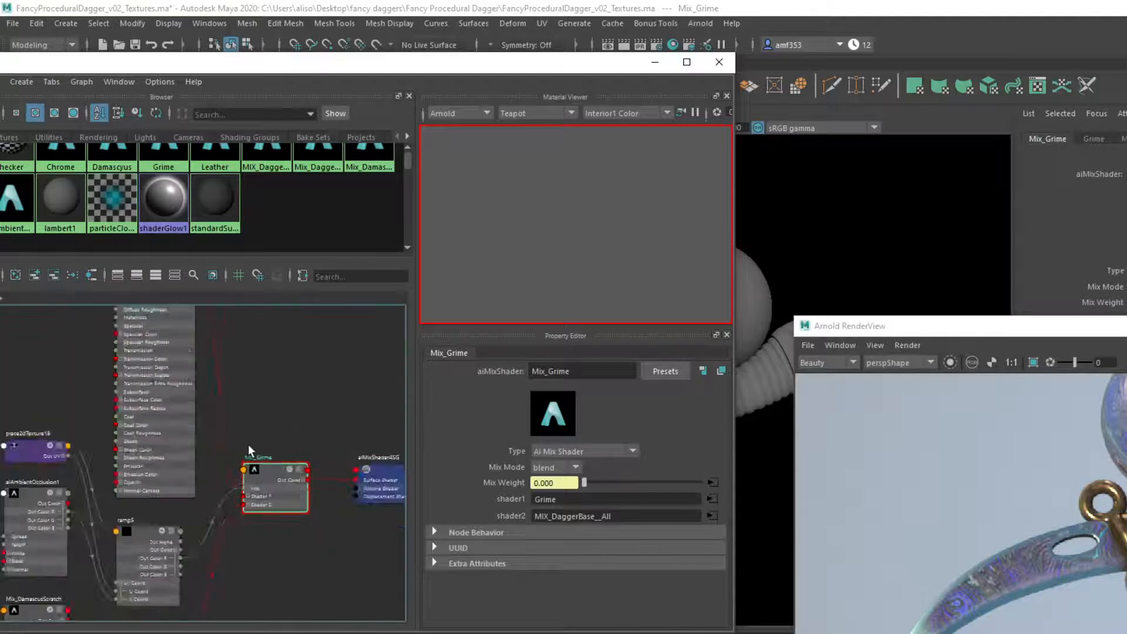
scroll(244, 435, "up", 2)
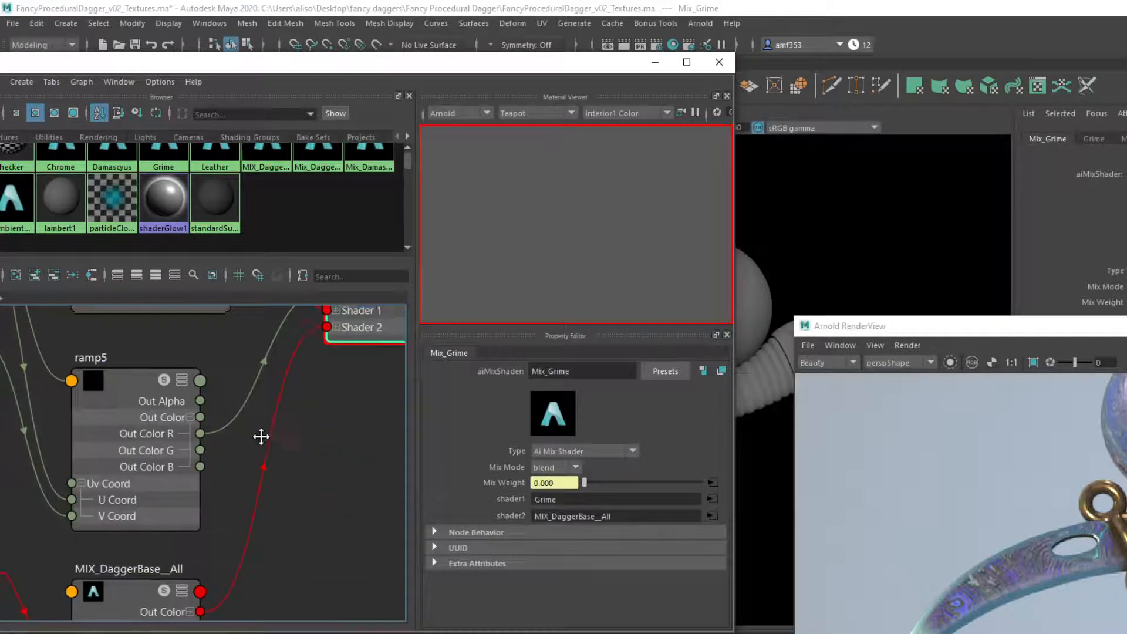
middle_click_drag(259, 435, 254, 463, "alt")
scroll(142, 421, "down", 7)
left_click_drag(142, 421, 256, 476)
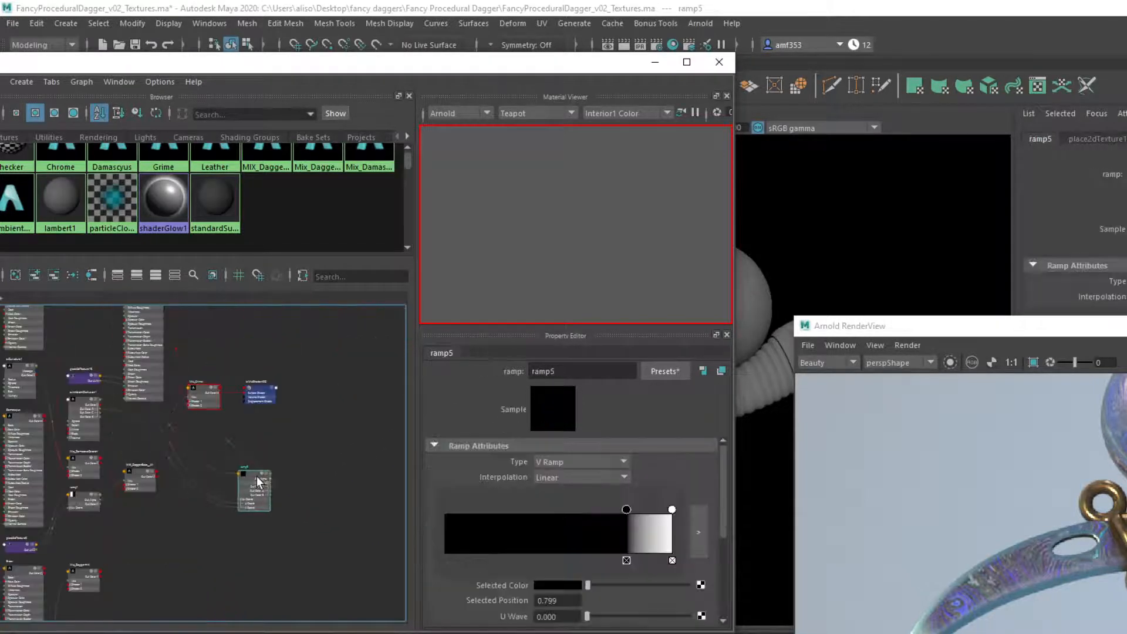
left_click_drag(199, 385, 383, 397)
scroll(245, 494, "up", 5)
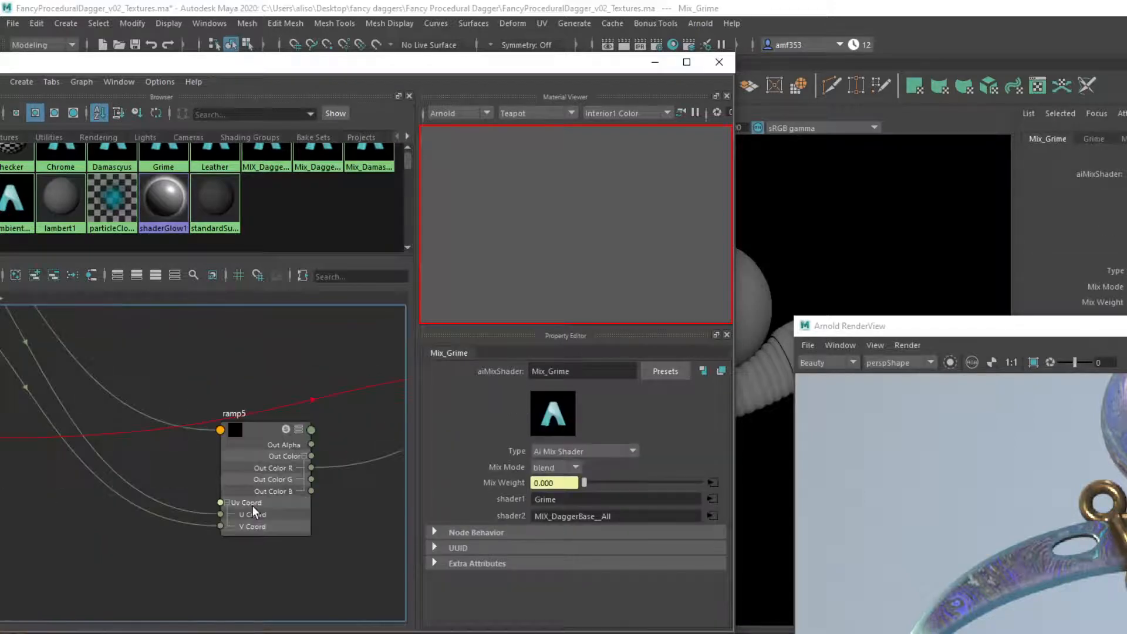
middle_click_drag(252, 506, 72, 471, "alt")
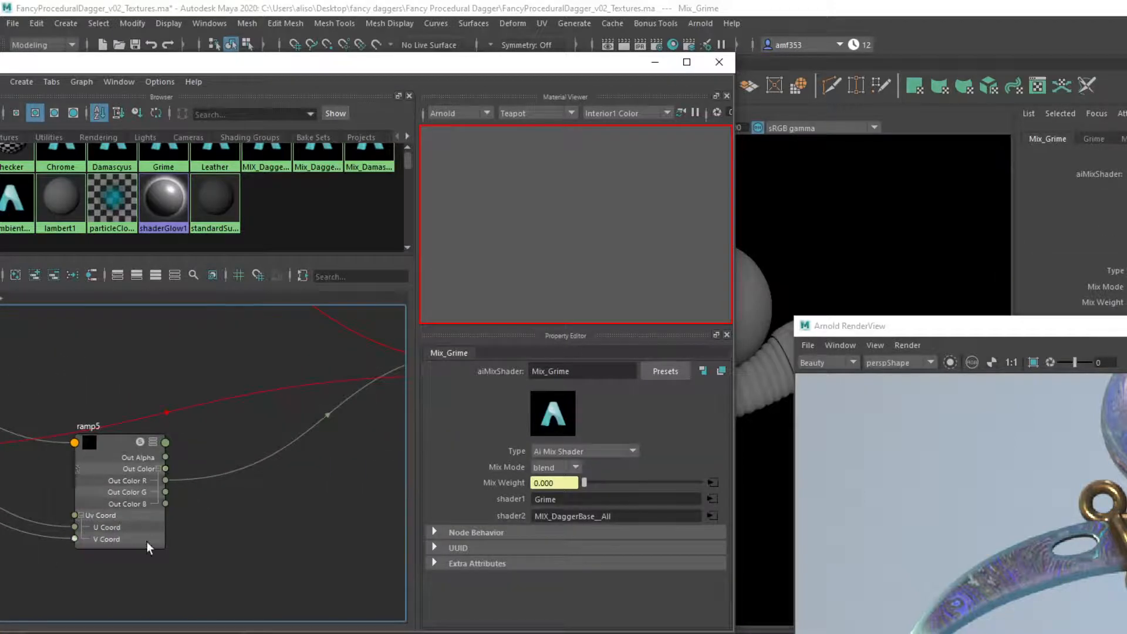
Add a noise texture node to the graph below ramp5.
key("Tab")
type("noi")
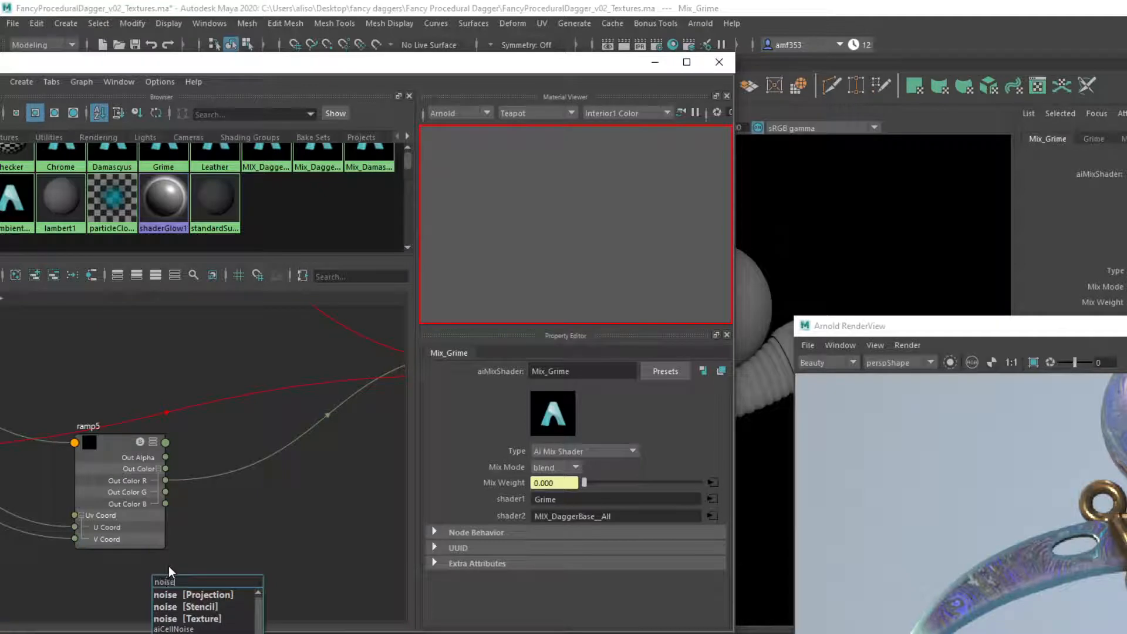
type("se")
key("Down")
key("Down")
key("Down")
key("Return")
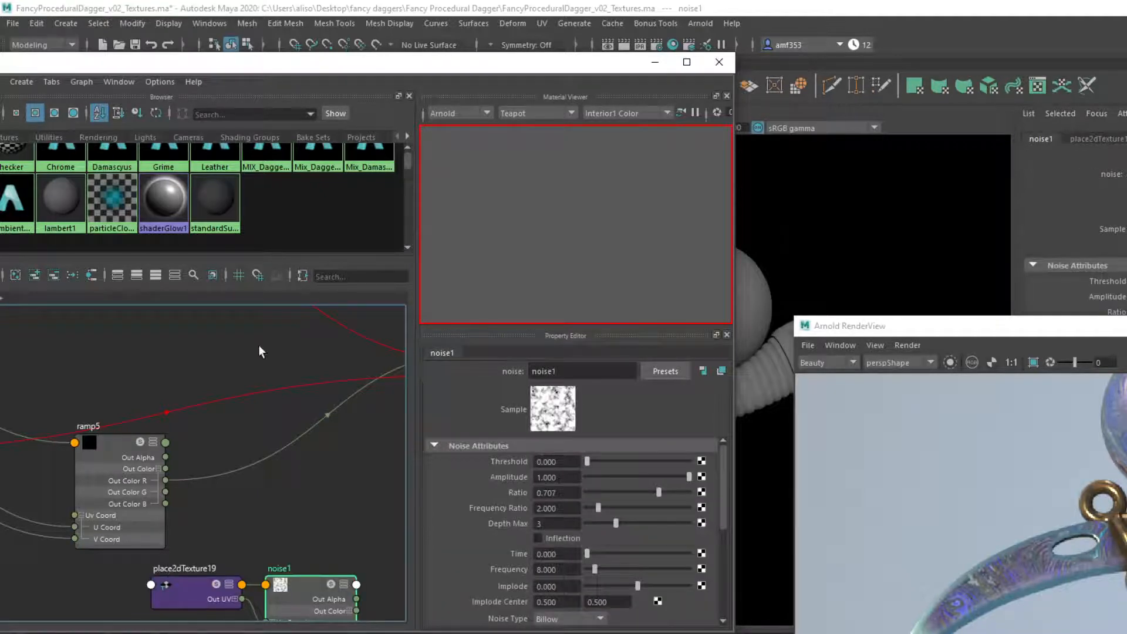
Add an aiMultiply node to the graph between ramp5 and Mix_Grime.
scroll(309, 581, "down", 4)
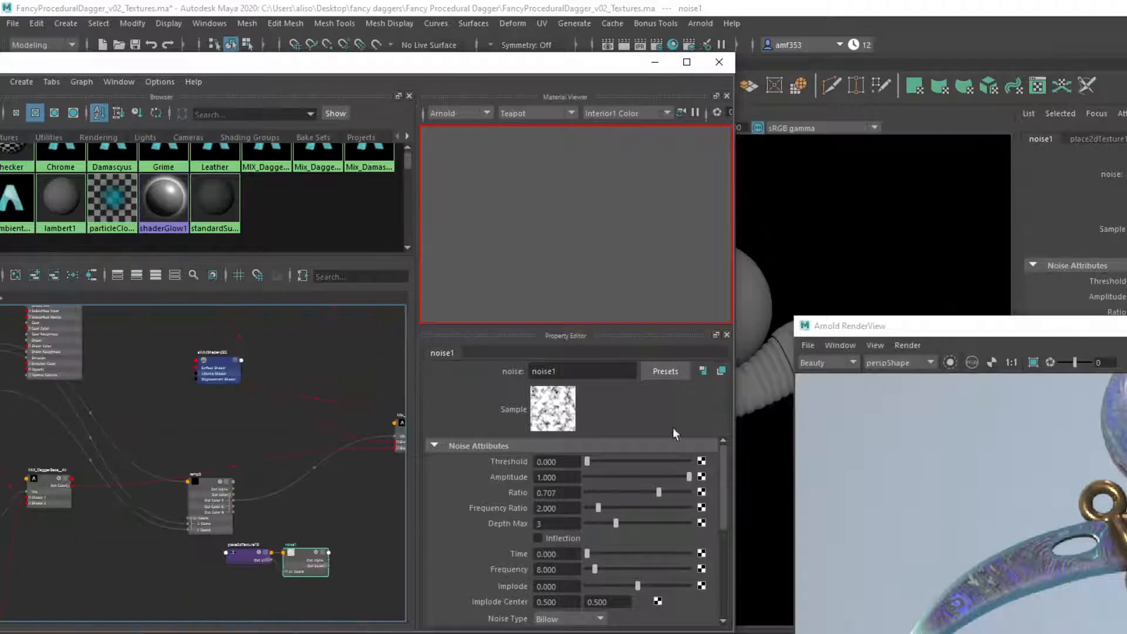
scroll(246, 502, "up", 4)
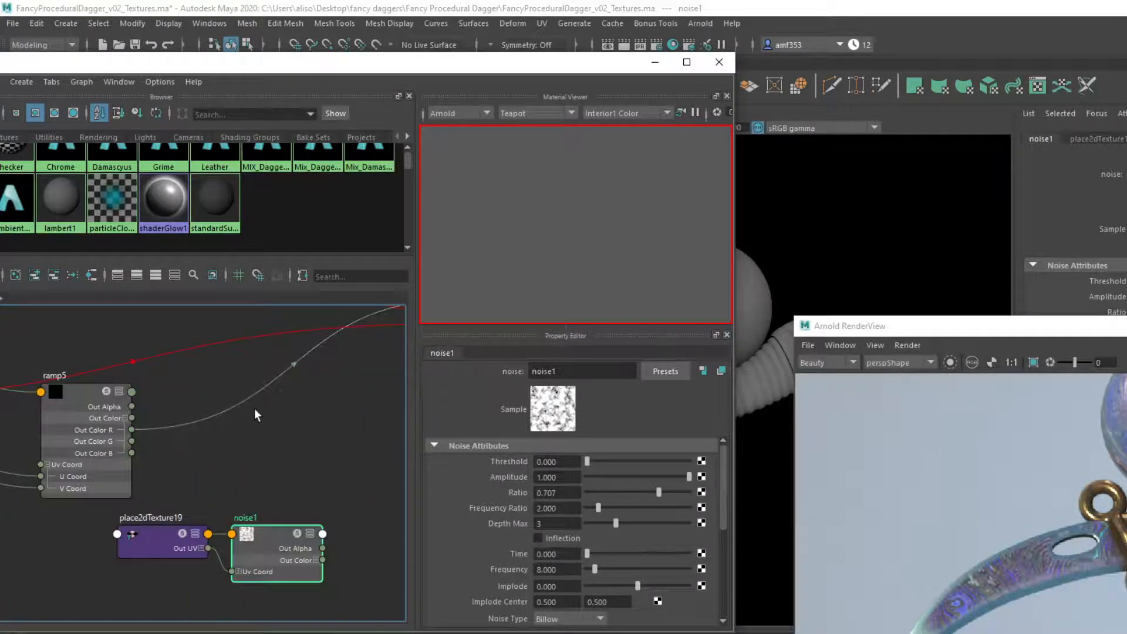
key("Tab")
type("multip")
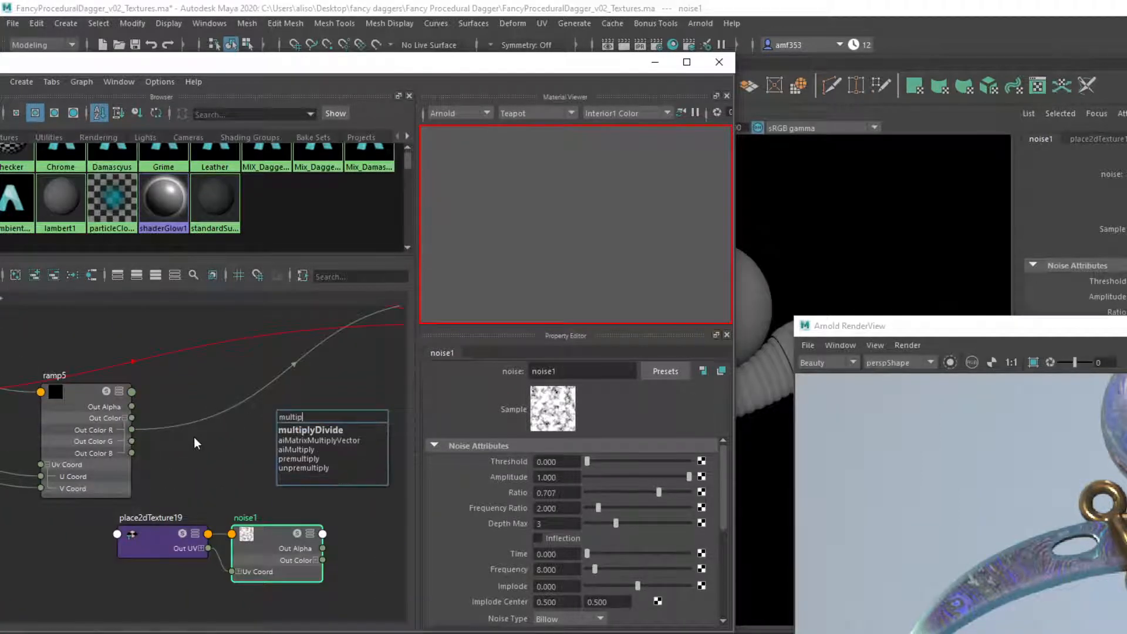
key("Down")
key("Down")
key("Return")
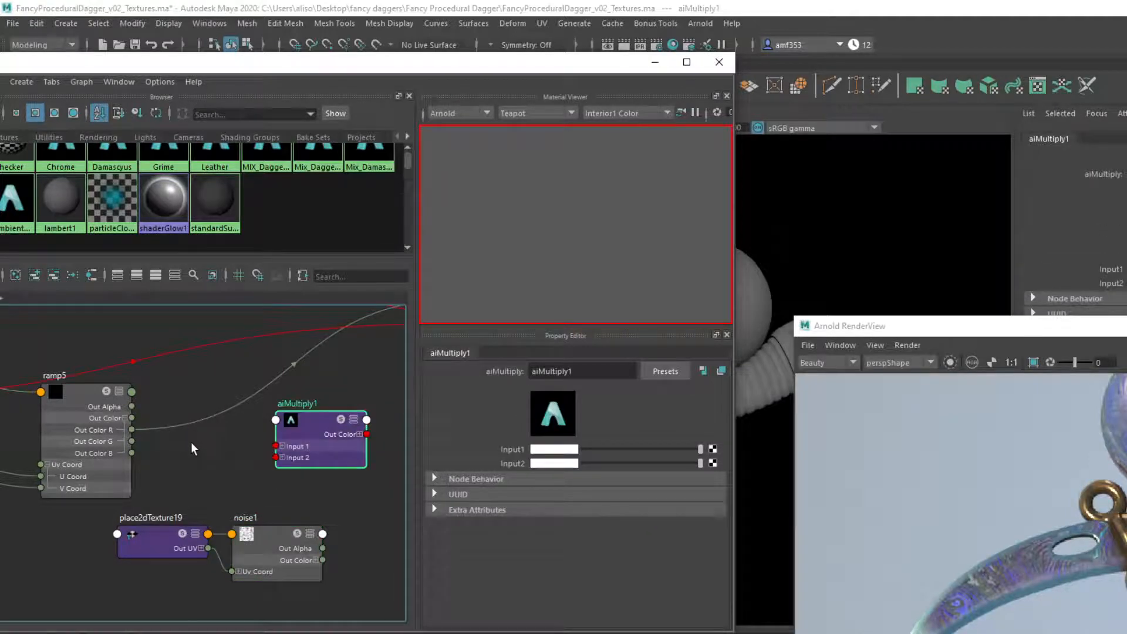
Expand the noise's color outputs and add another ramp texture next to it, moving the new ramp's placement node clear.
left_click(315, 560)
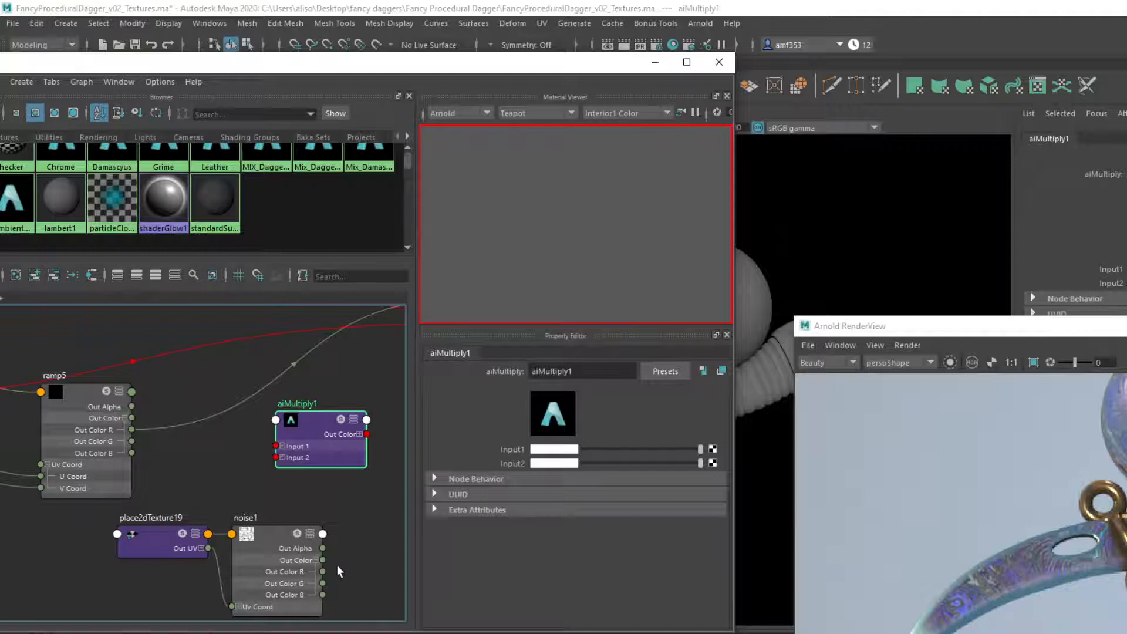
key("Tab")
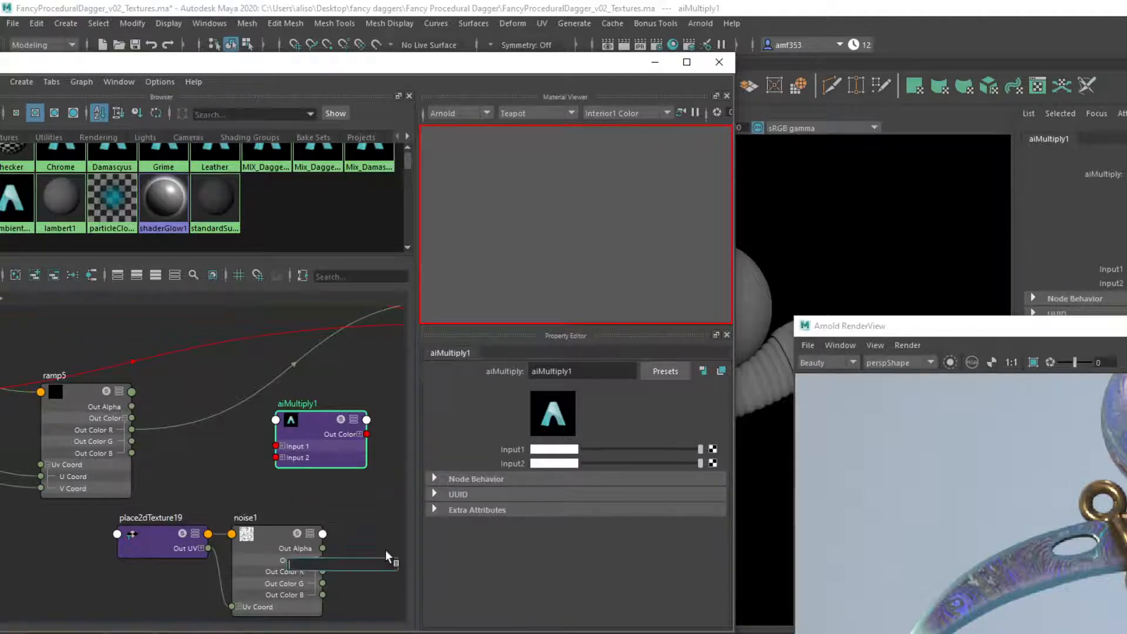
type("ramp")
key("Down")
key("Down")
key("Down")
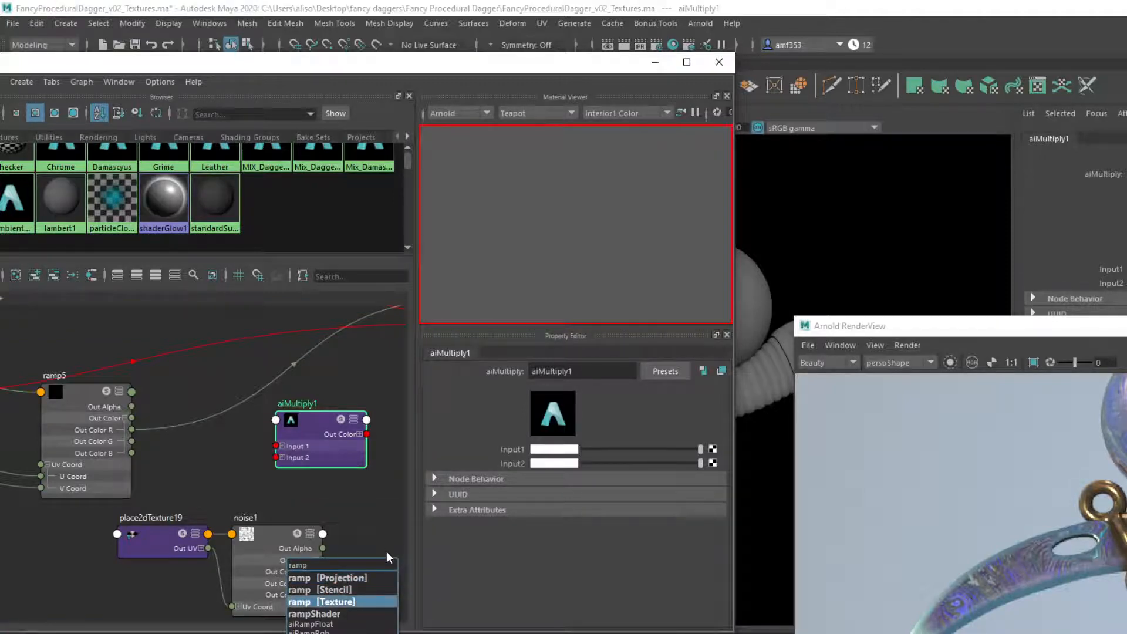
key("Return")
left_click_drag(350, 573, 335, 485)
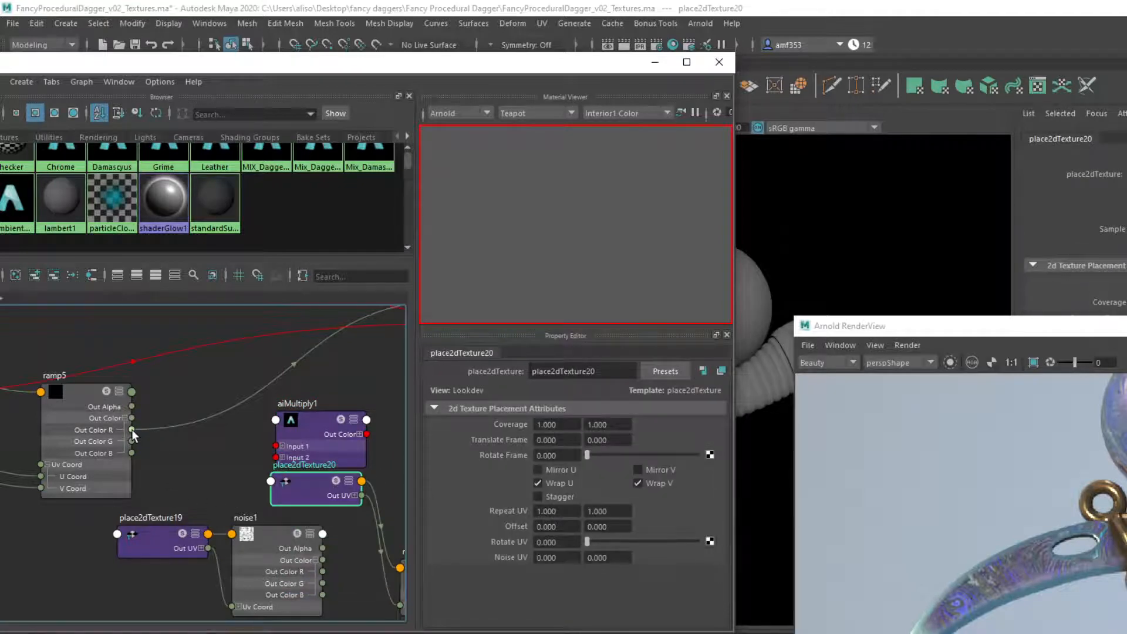
Connect ramp5's Out Color to aiMultiply1's Input 1 and ramp6's Out Color to Input 2, with aiMultiply1 moved clear.
left_click_drag(133, 418, 277, 448)
middle_click_drag(292, 526, 150, 503, "alt")
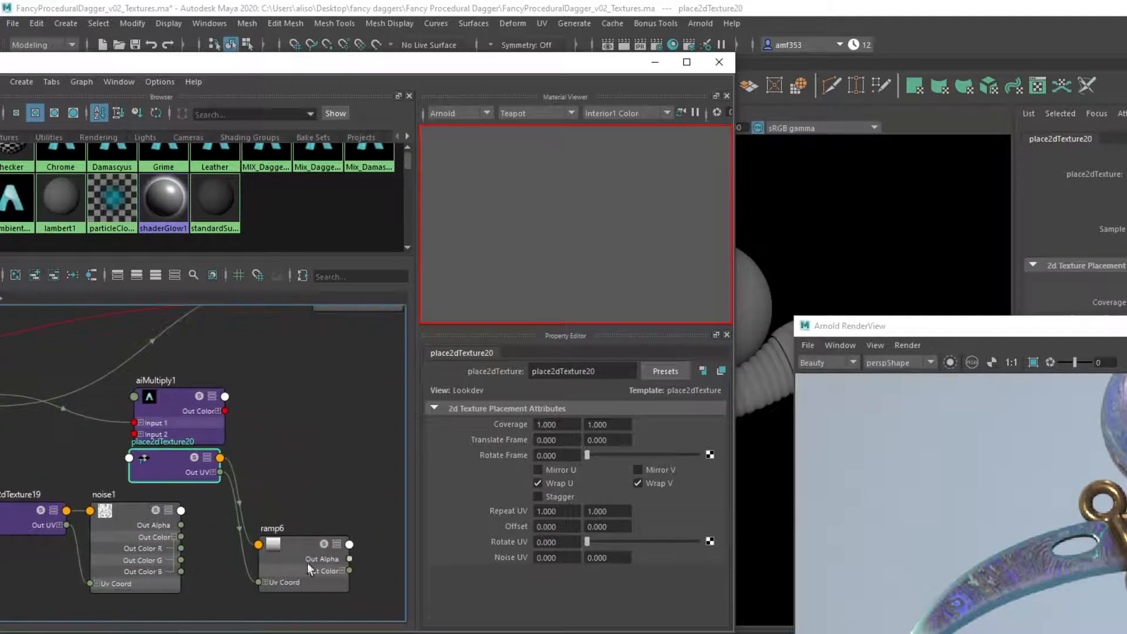
left_click_drag(351, 570, 385, 391)
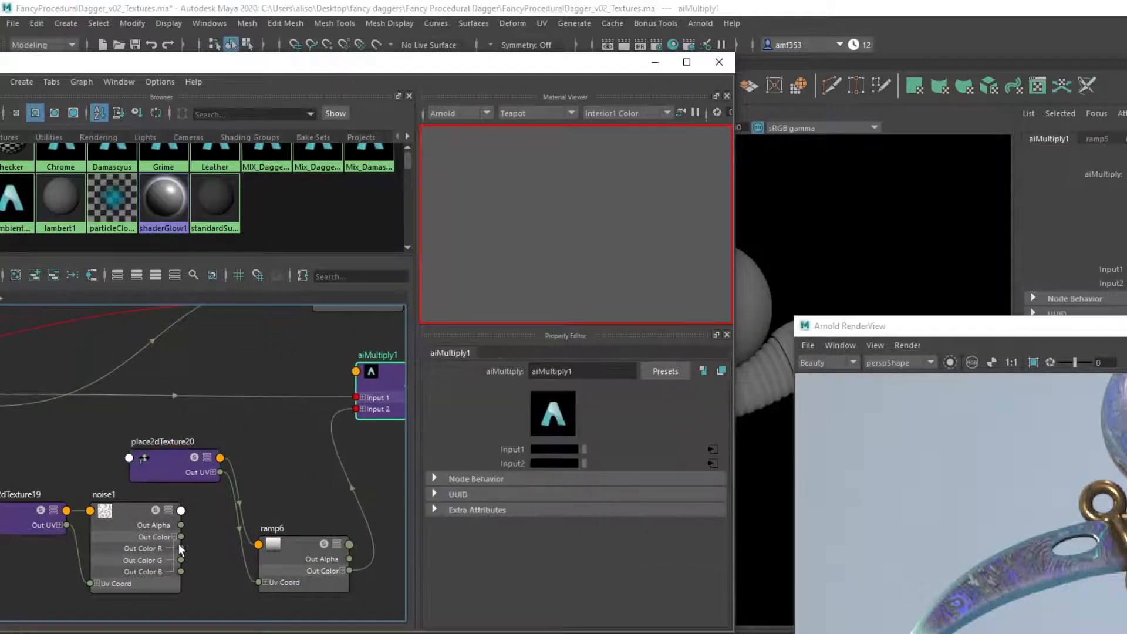
Connect noise1's Out Color R to ramp6's V Coord and show ramp6's attributes.
left_click(265, 582)
left_click_drag(182, 547, 258, 607)
left_click(301, 552)
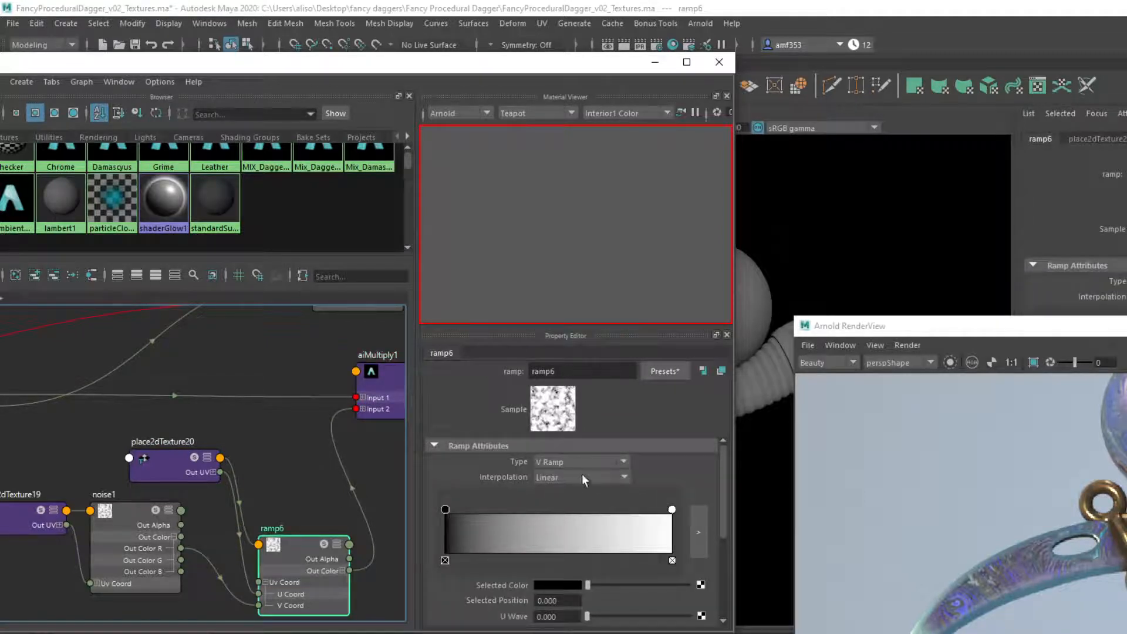
Expand aiMultiply1's Out Color and connect its Out Color R to Mix_Grime's Mix input, with shading isolated in the render.
left_click(951, 363)
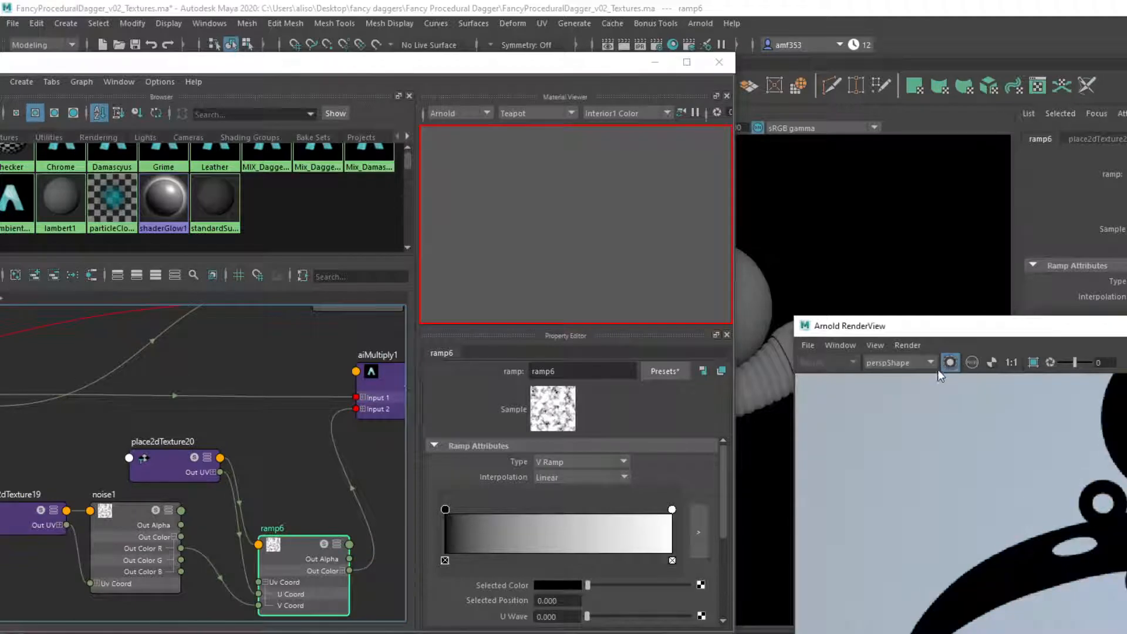
scroll(203, 435, "down", 4)
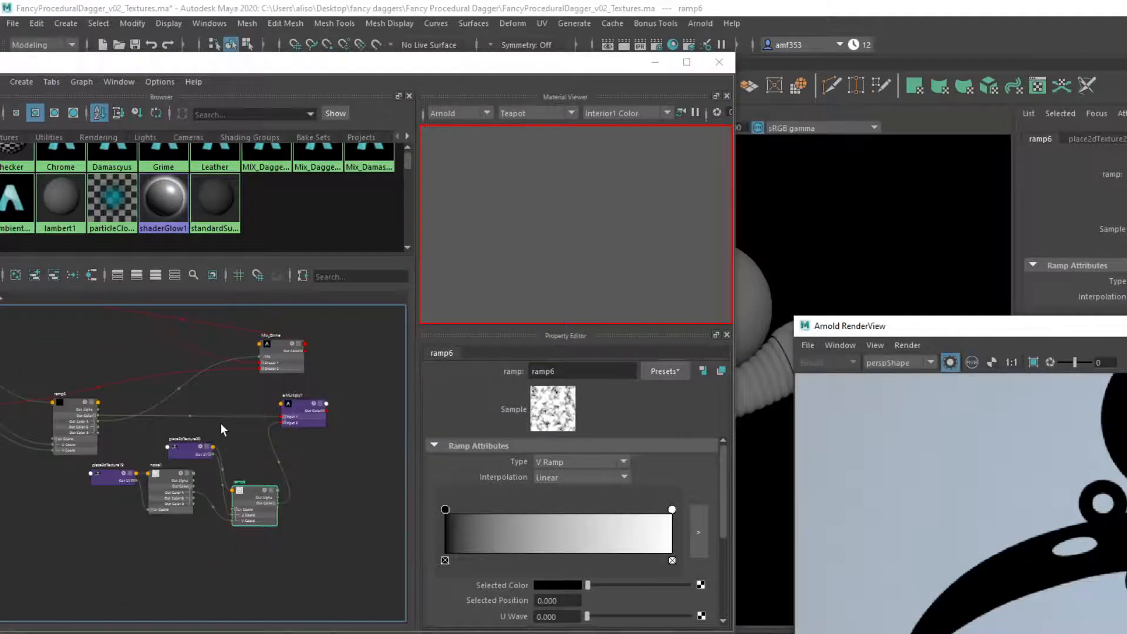
scroll(225, 424, "up", 4)
middle_click_drag(226, 423, 149, 504, "alt")
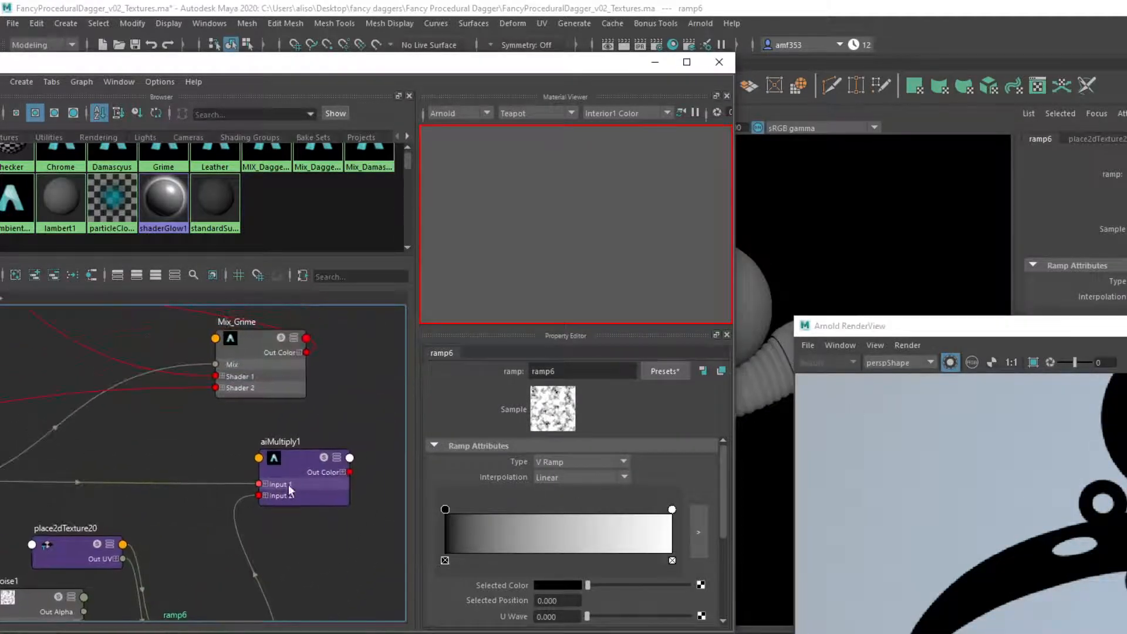
left_click(344, 471)
left_click_drag(350, 483, 216, 364)
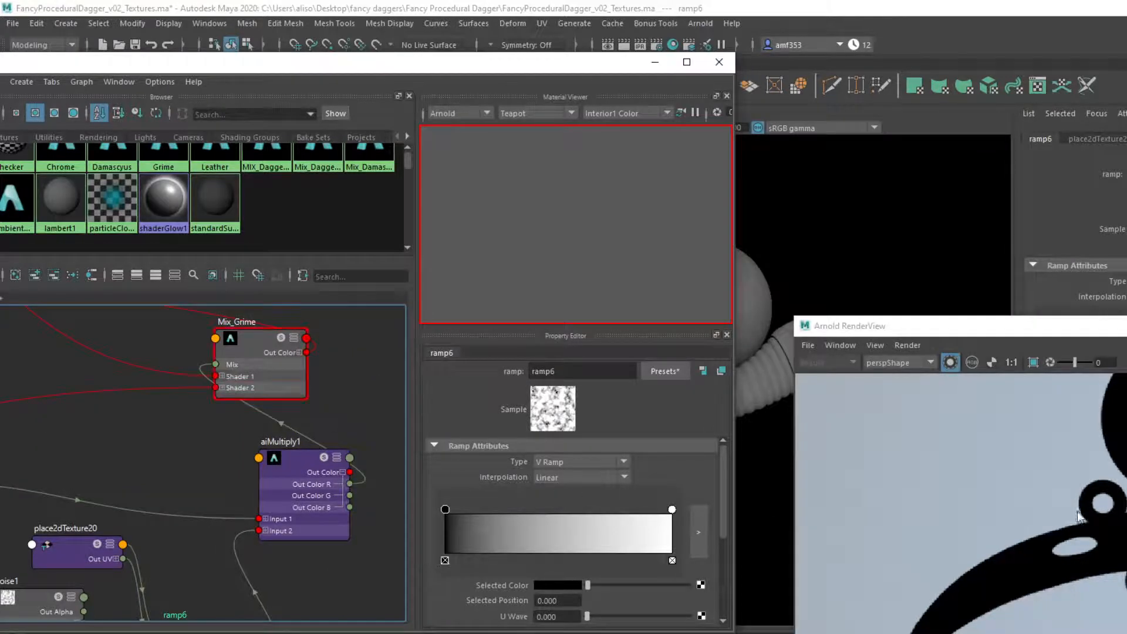
Move ramp6's black color stop to position 0.437, checking the isolated shading before returning to the full beauty render.
left_click(956, 359)
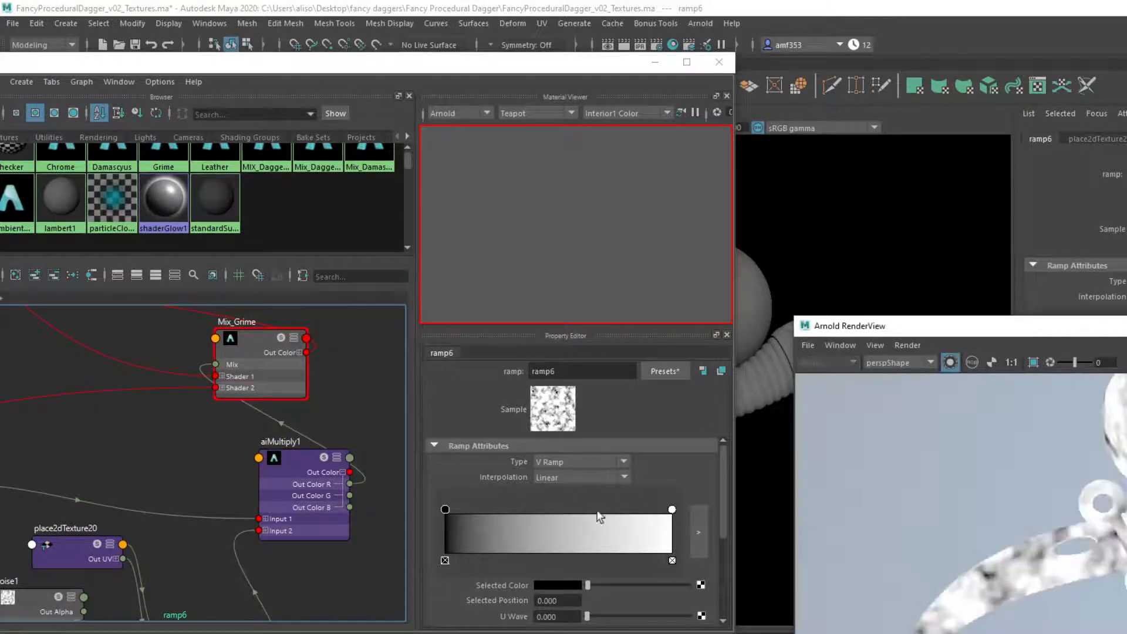
middle_click_drag(200, 513, 186, 456, "alt")
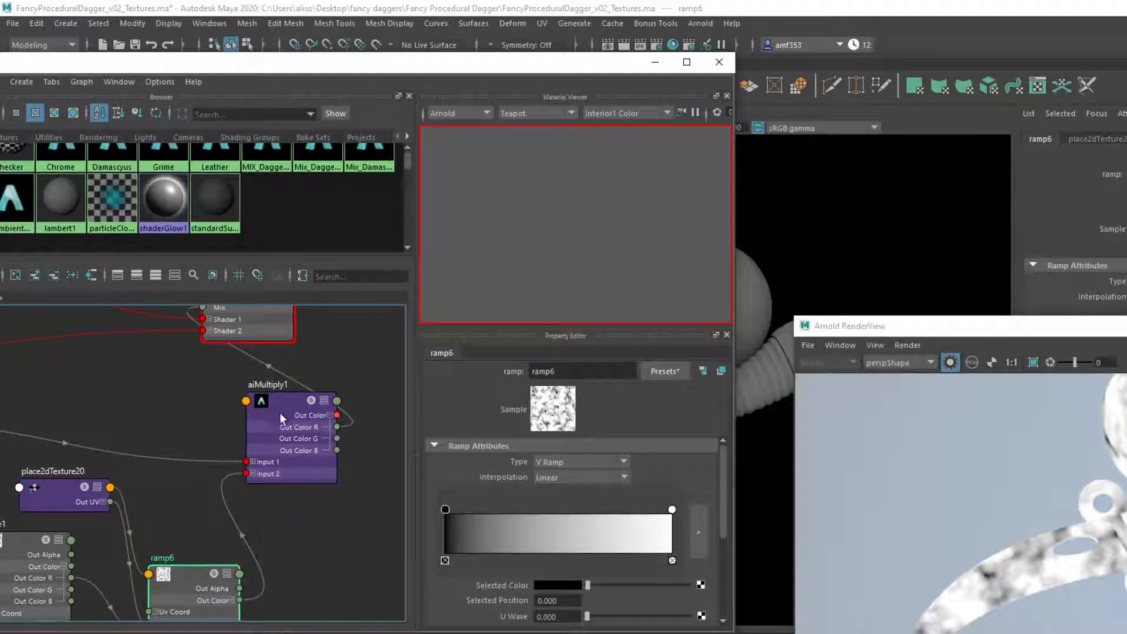
middle_click_drag(181, 583, 272, 499, "alt")
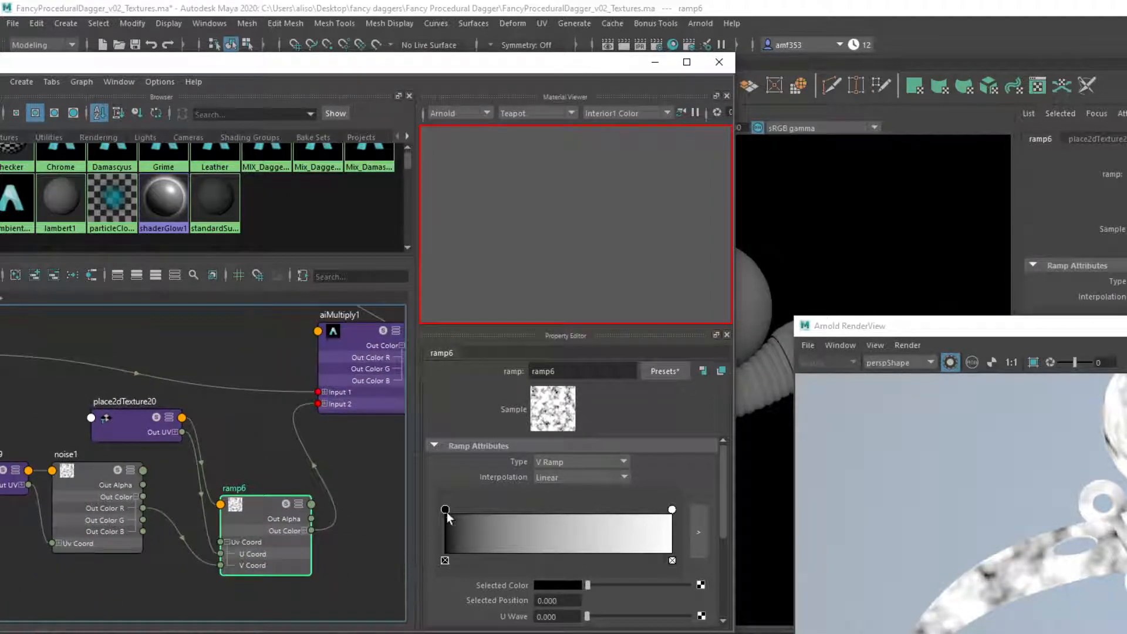
left_click_drag(445, 510, 544, 497)
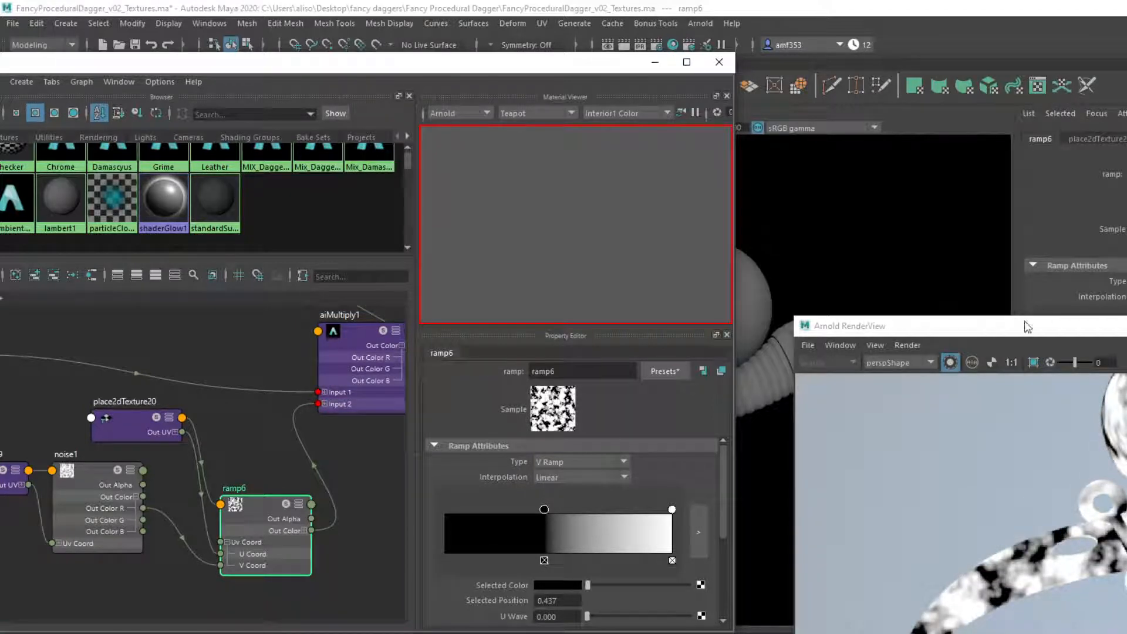
left_click(950, 363)
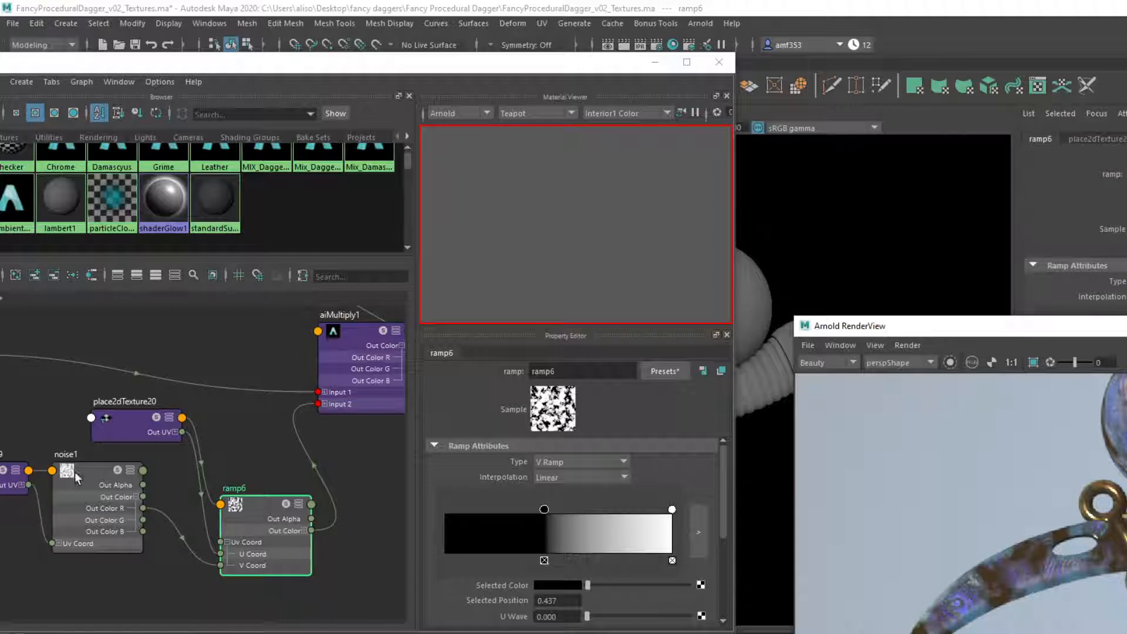
Show ramp5's attributes and isolate its shading in the render.
scroll(64, 488, "down", 4)
middle_click_drag(117, 458, 259, 461, "alt")
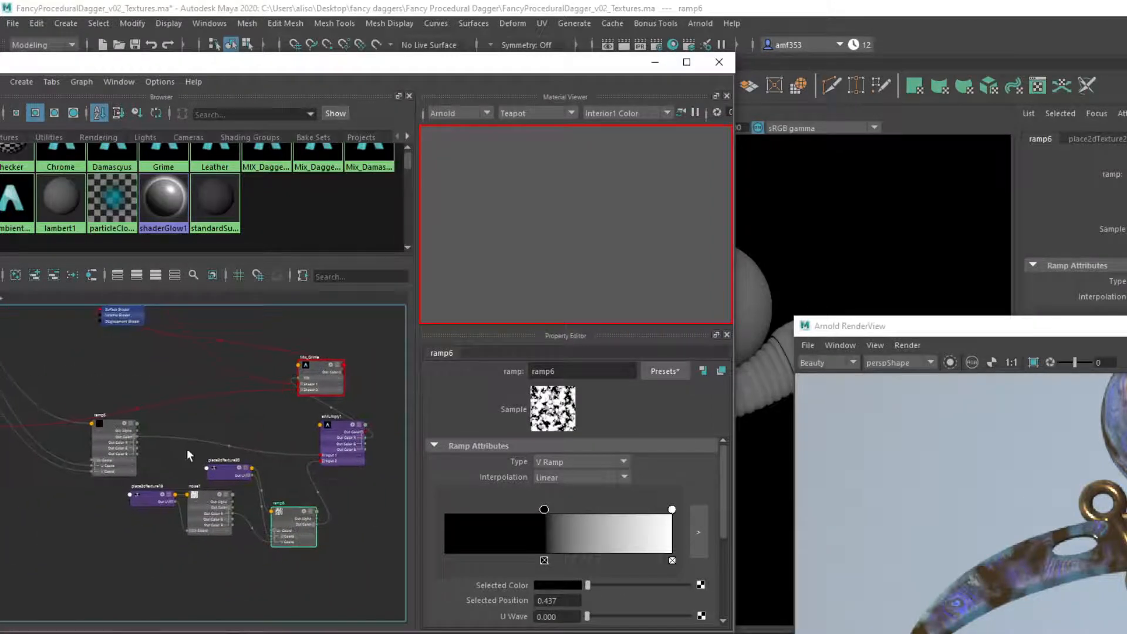
scroll(157, 437, "up", 4)
middle_click_drag(157, 437, 215, 445, "alt")
left_click(125, 410)
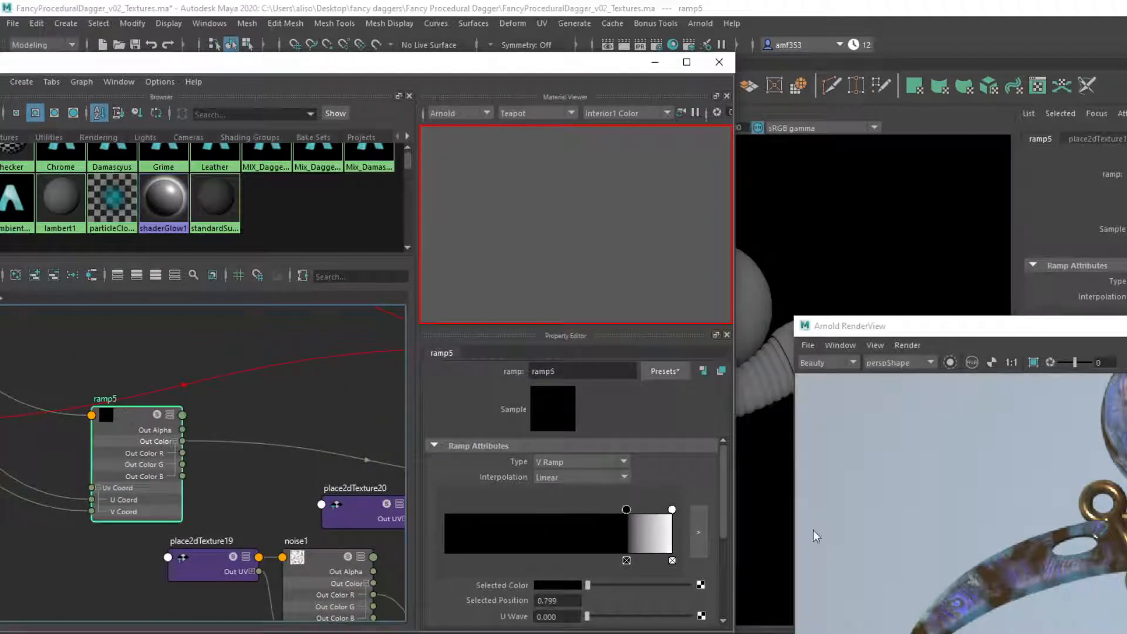
middle_click_drag(251, 479, 180, 449, "alt")
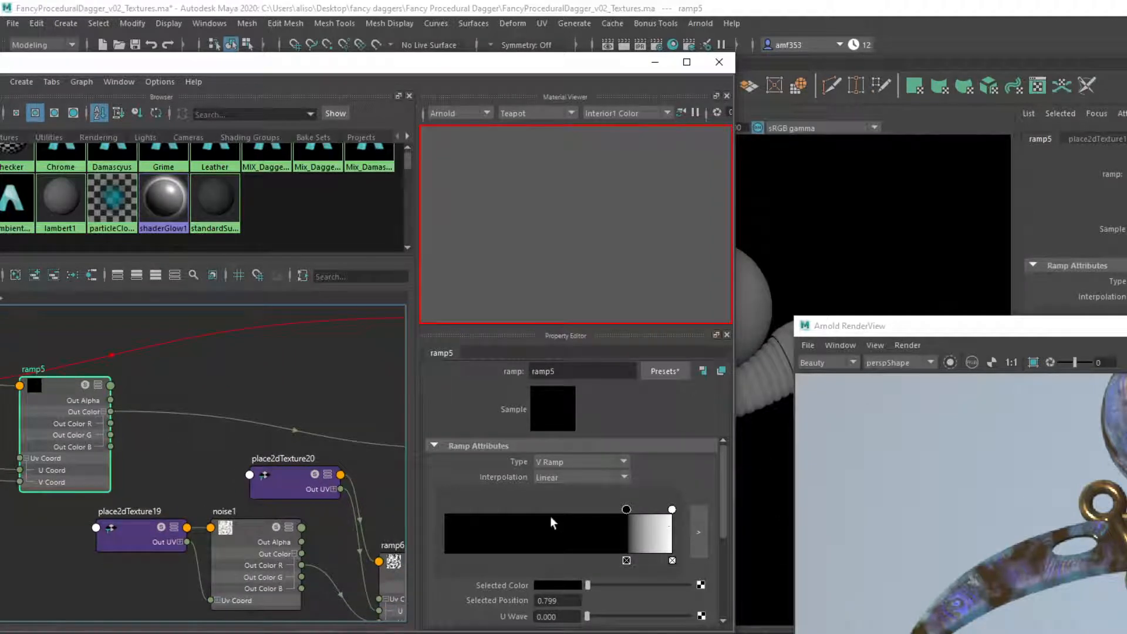
left_click(949, 362)
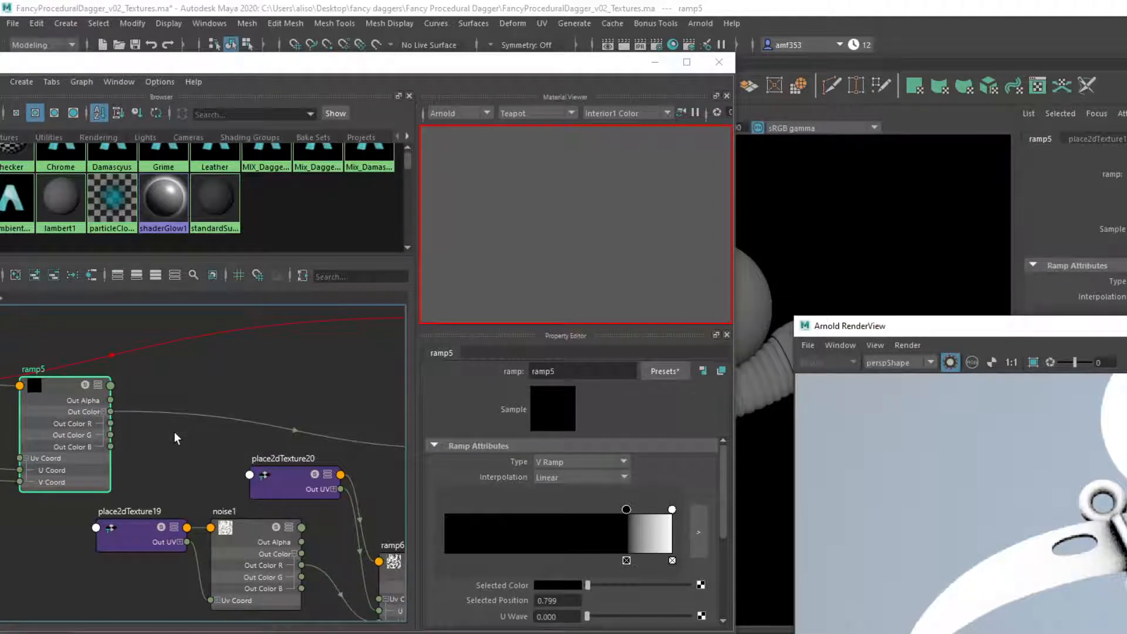
Map ramp6 onto the Selected Color of ramp5's black color stop.
middle_click_drag(184, 434, 273, 414, "alt")
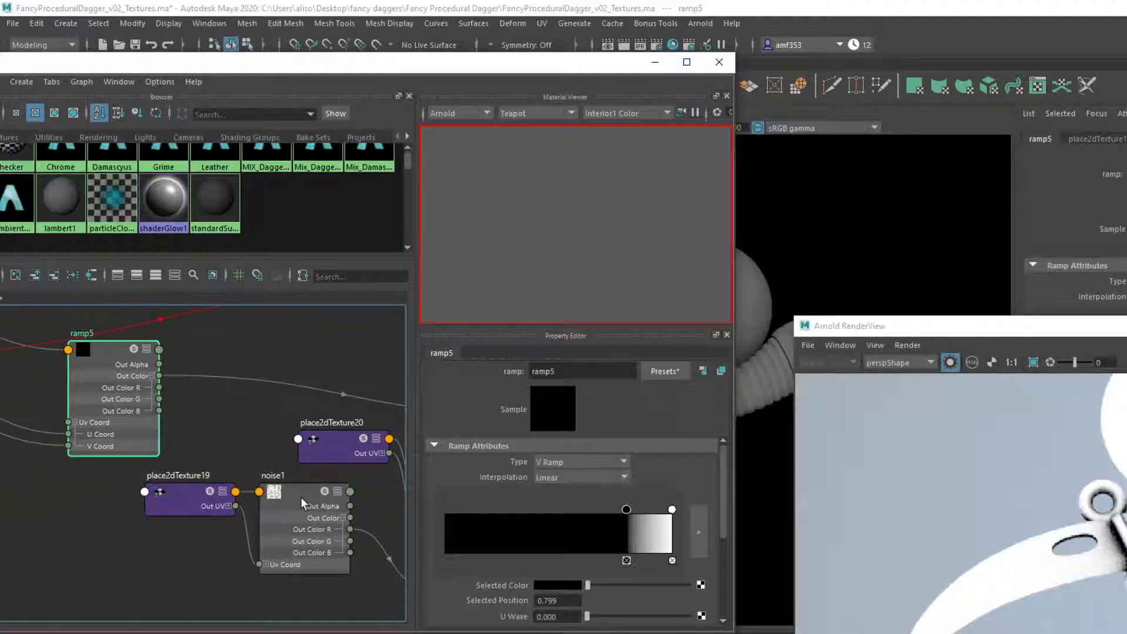
middle_click_drag(288, 499, 146, 474, "alt")
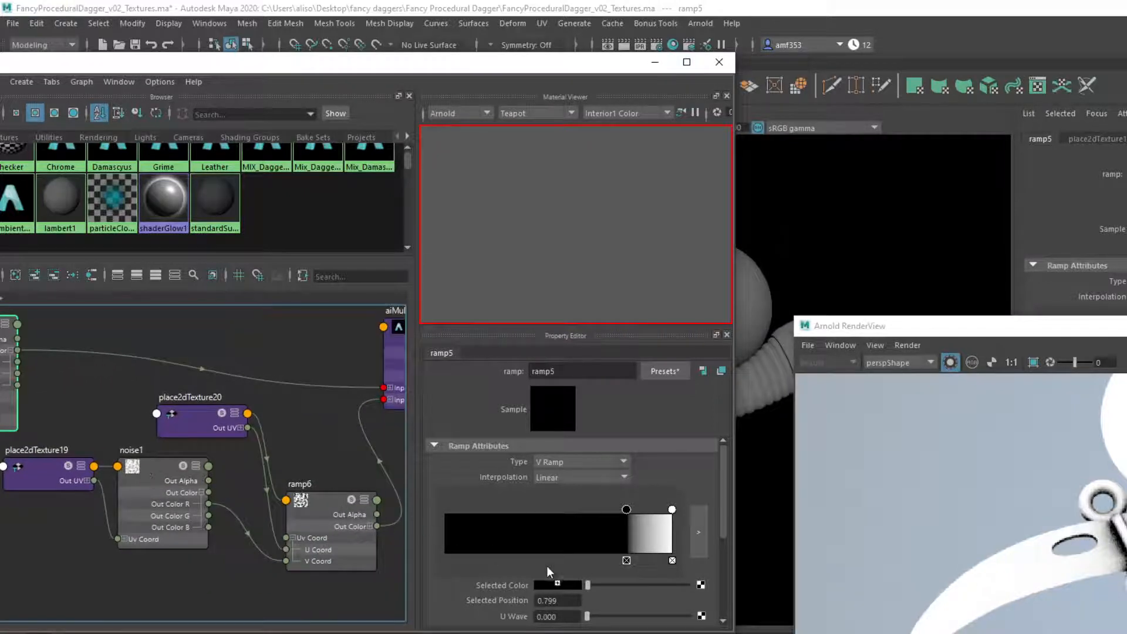
mouse_move(547, 567)
middle_mouse_down()
mouse_move(557, 595)
mouse_move(553, 587)
middle_mouse_up()
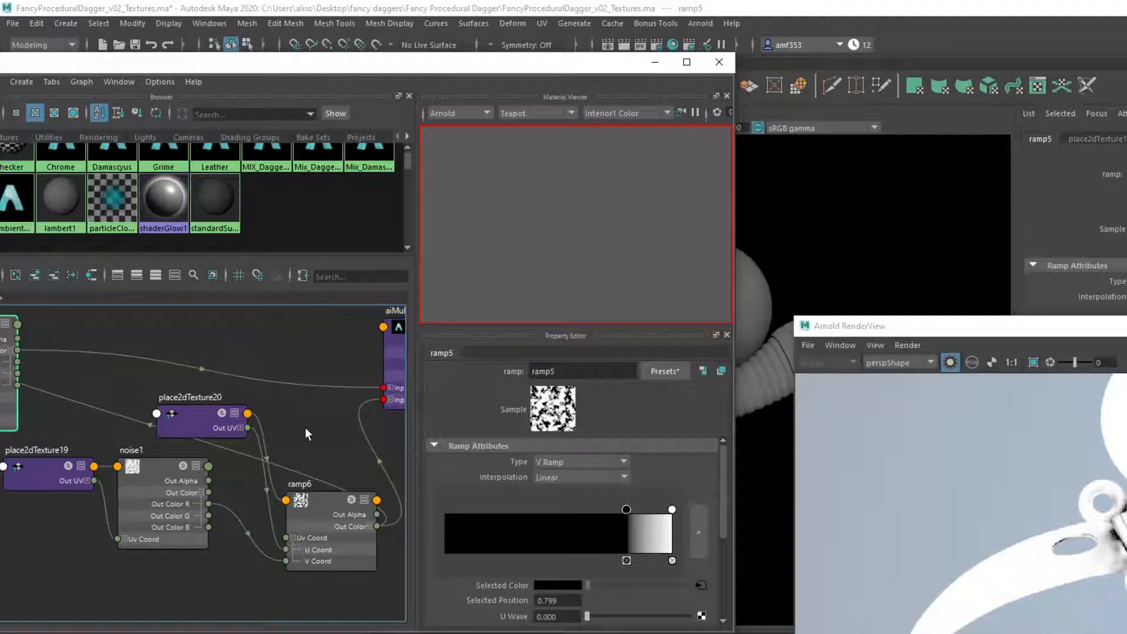
Connect ramp5's Out Color R to Mix_Grime's Mix input in place of aiMultiply1 and return to the full beauty render.
middle_click_drag(308, 421, 398, 495, "alt")
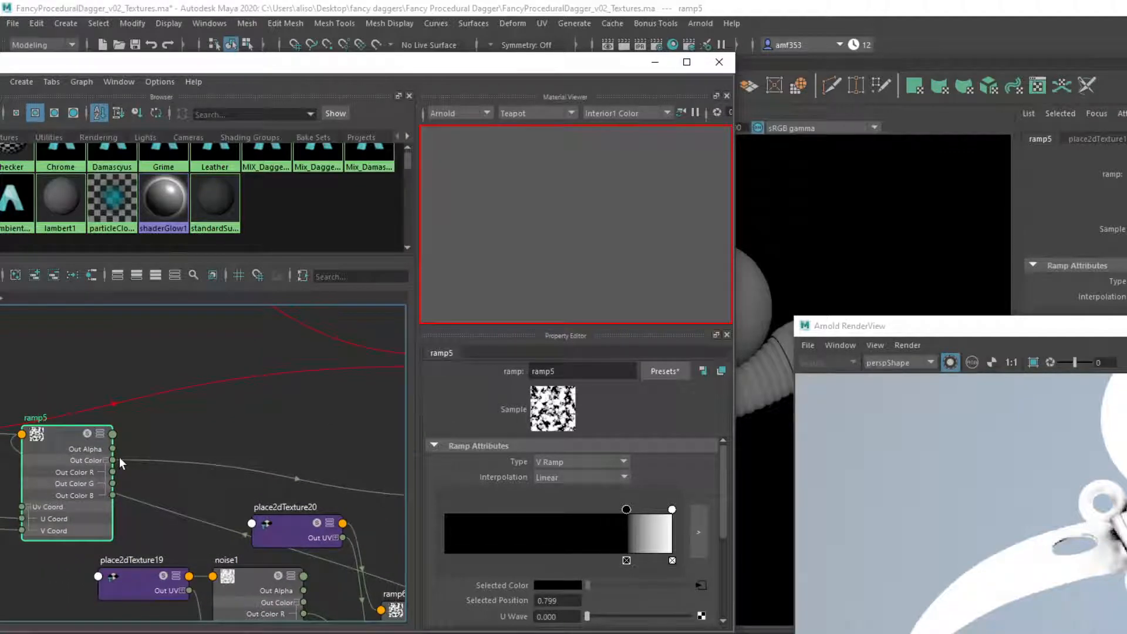
middle_click_drag(271, 425, 199, 485, "alt")
scroll(202, 481, "down", 1)
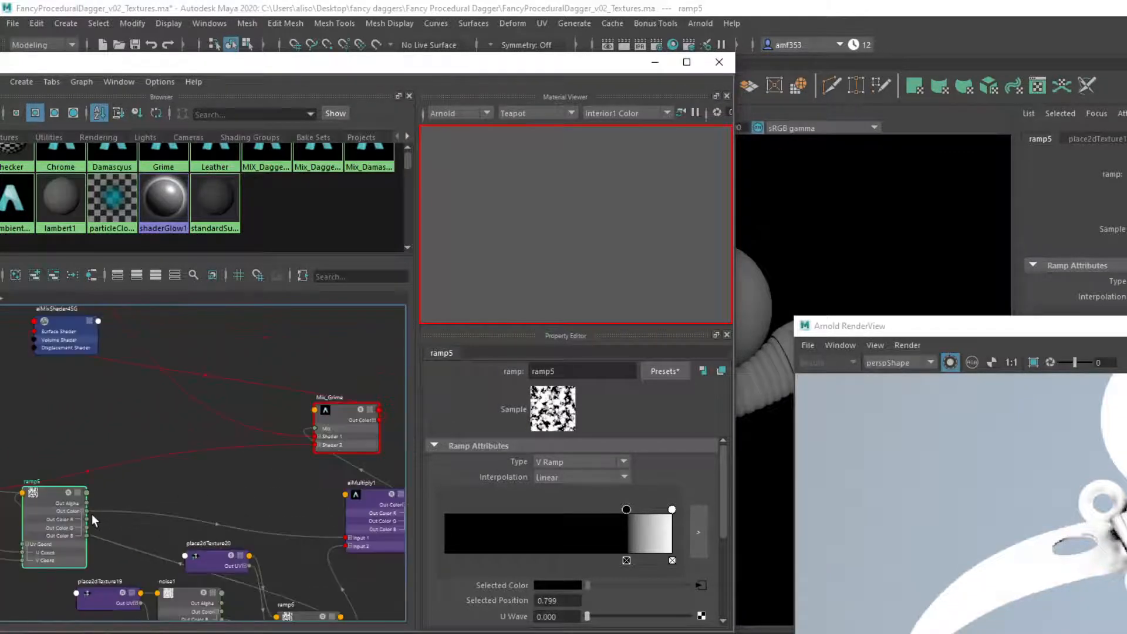
left_click_drag(88, 519, 314, 427)
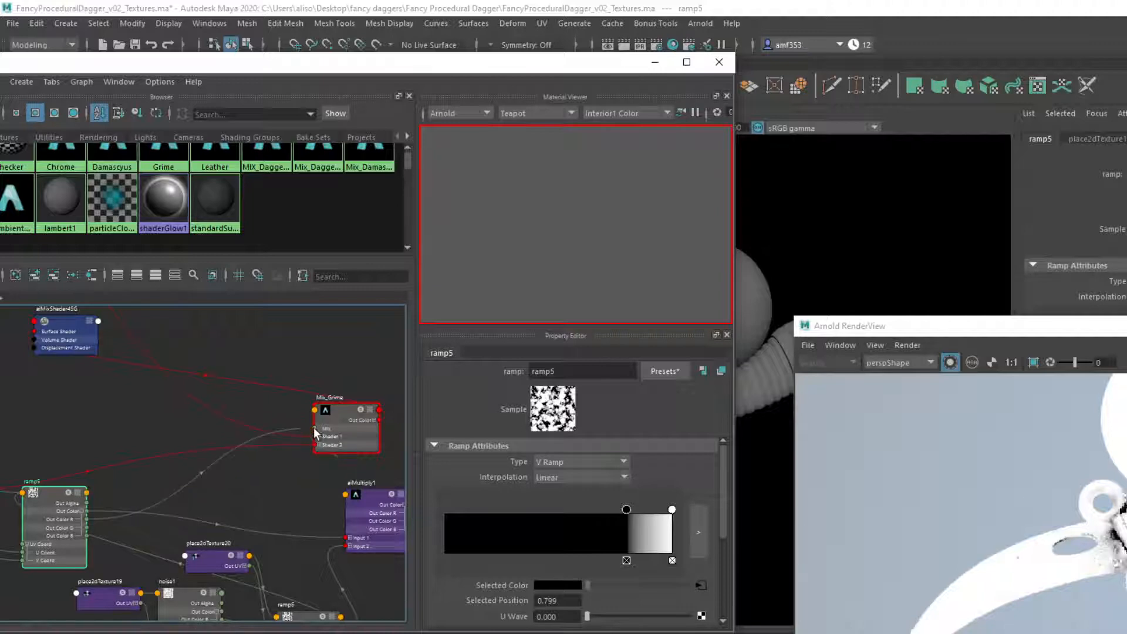
left_click(955, 364)
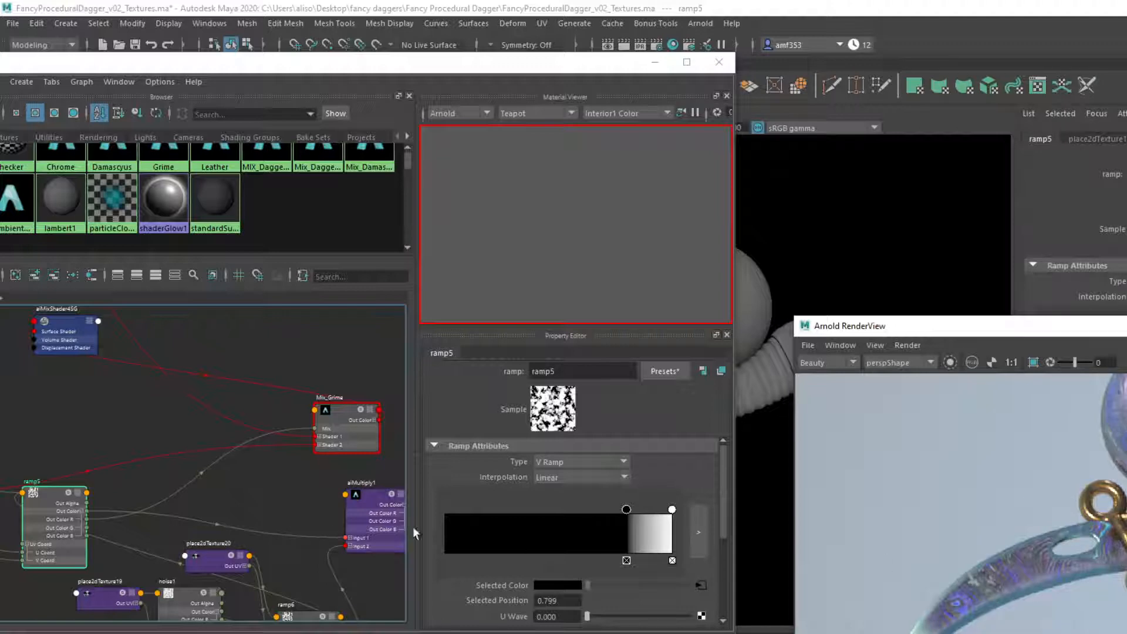
Set noise1's Frequency to 15.
middle_click_drag(261, 493, 237, 413, "alt")
scroll(274, 525, "up", 2)
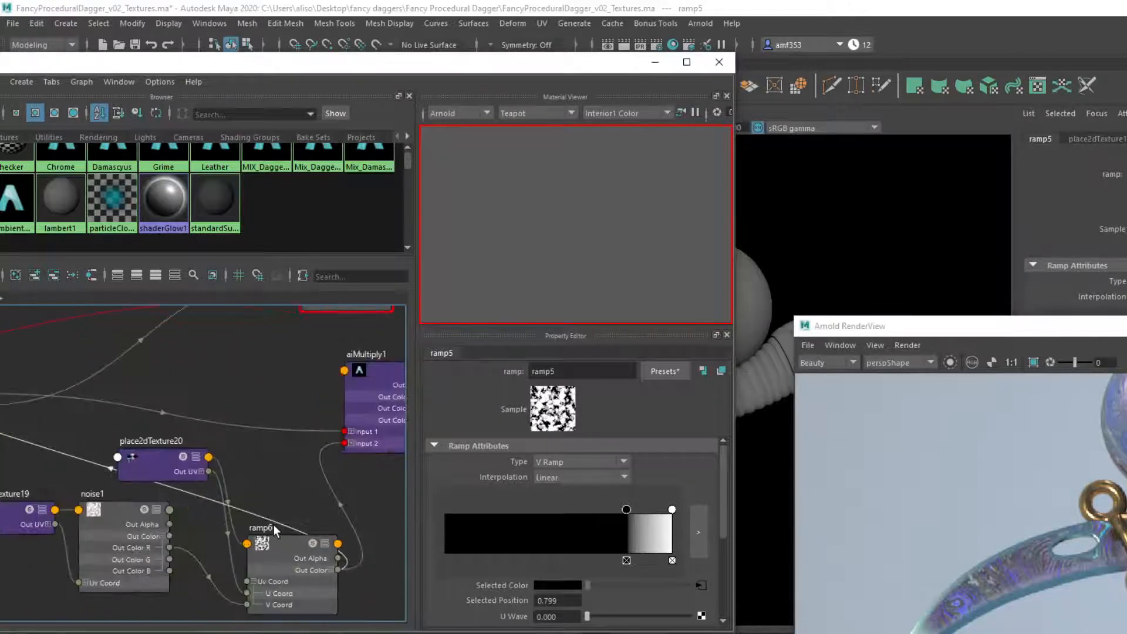
left_click(113, 509)
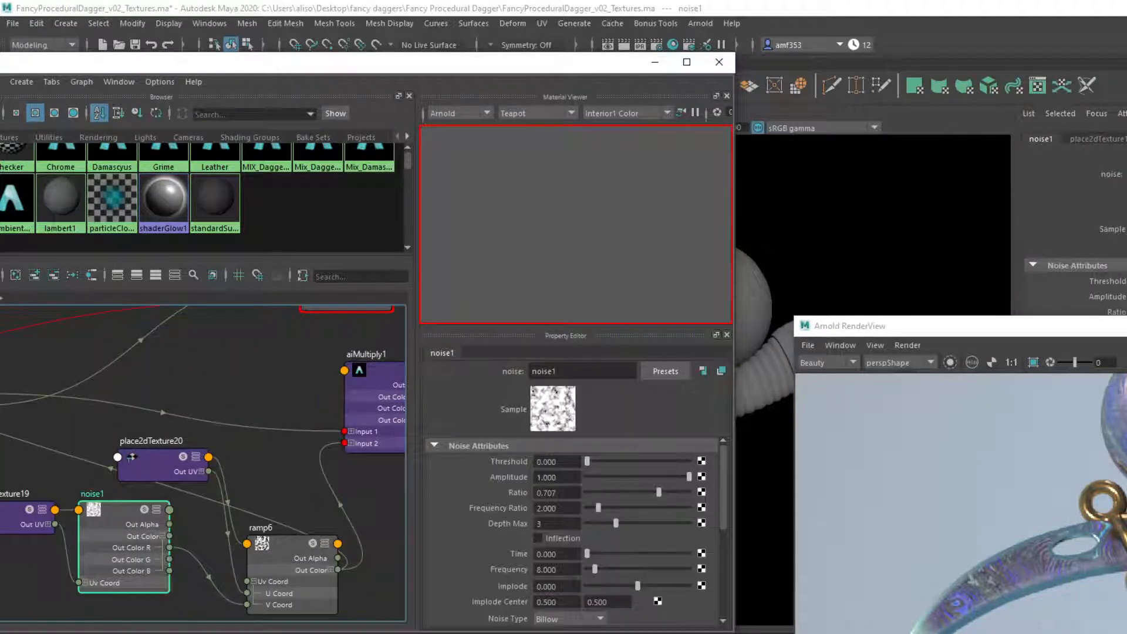
left_click(555, 570)
type("15")
key("Return")
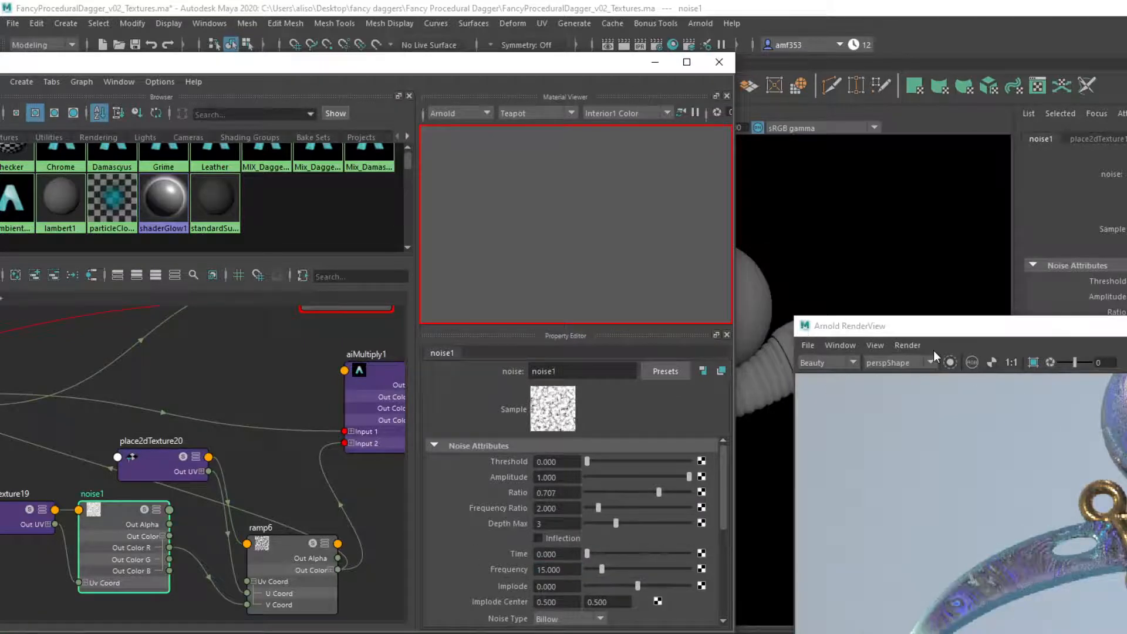
Turn on isolated shading in the render to examine the noise1 and ramp6 nodes.
left_click(950, 363)
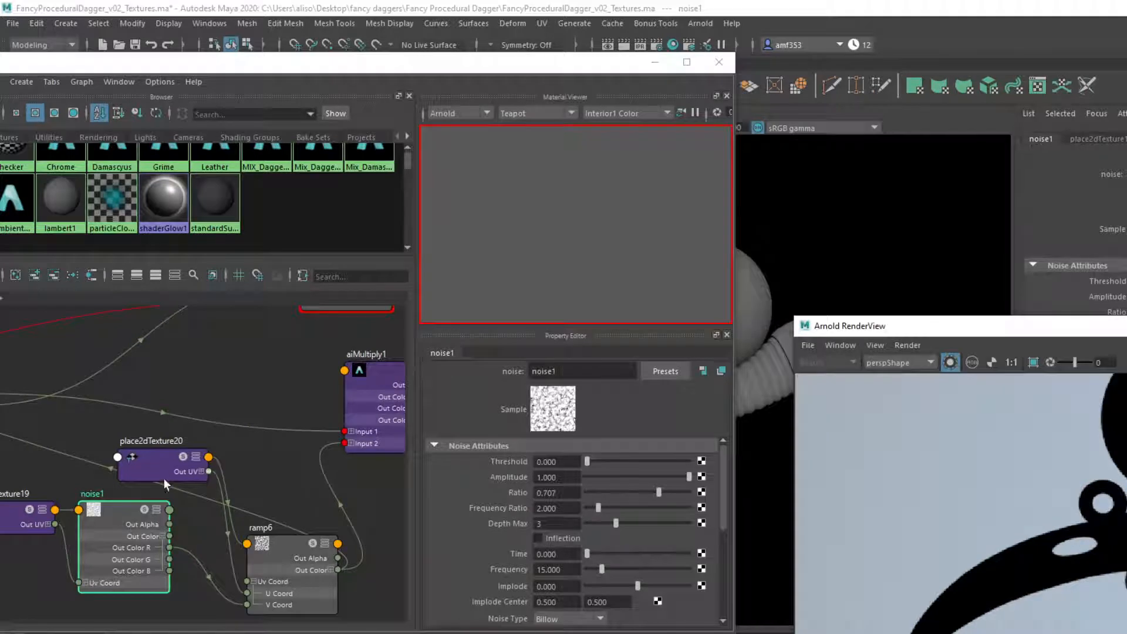
left_click(114, 513)
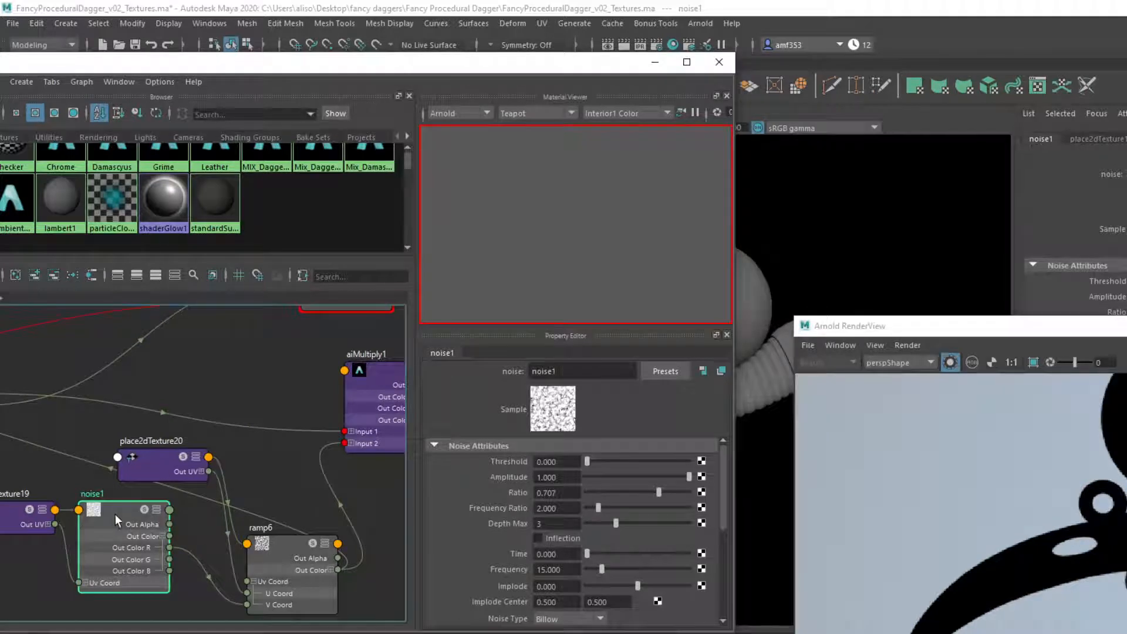
left_click(293, 544)
left_click(950, 362)
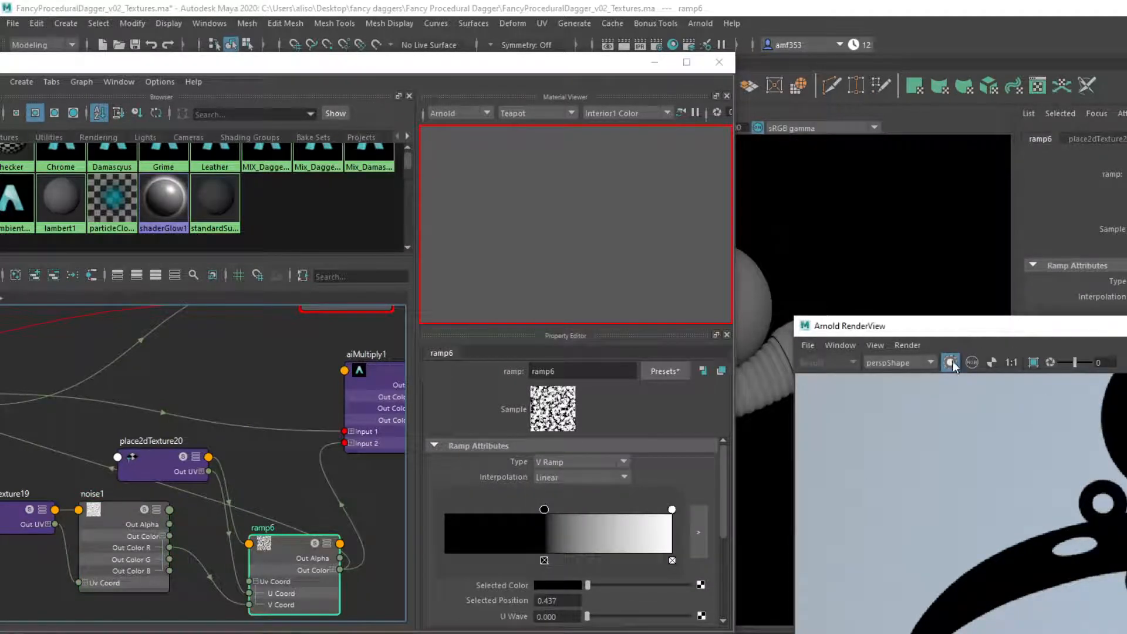
left_click(951, 362)
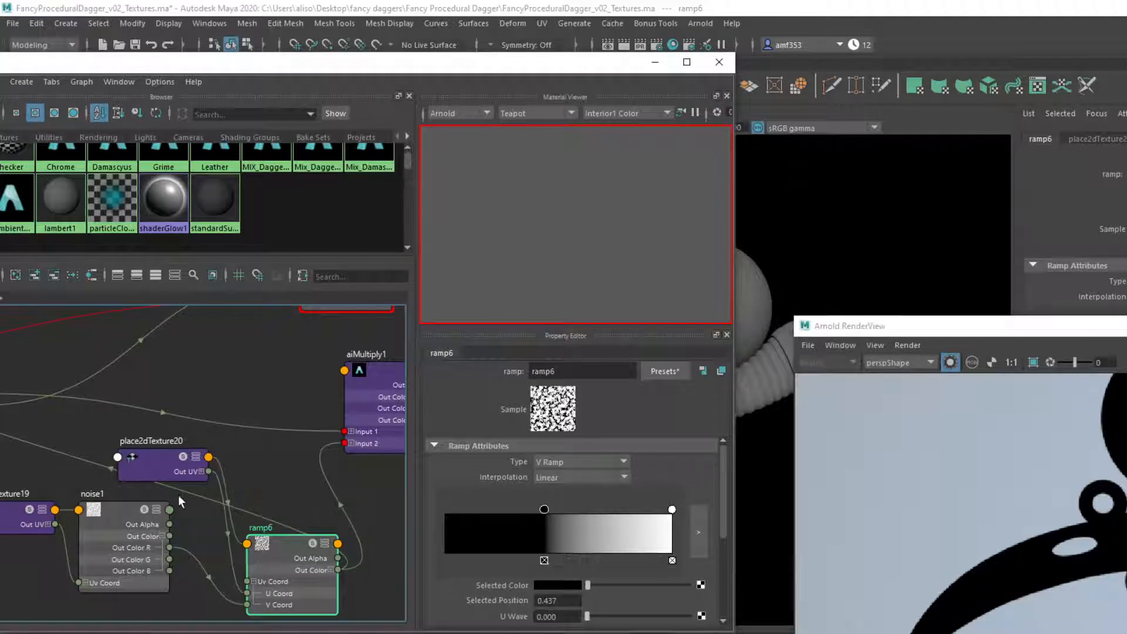
Set noise1's Frequency to 10.
left_click(129, 509)
left_click_drag(574, 568, 149, 628)
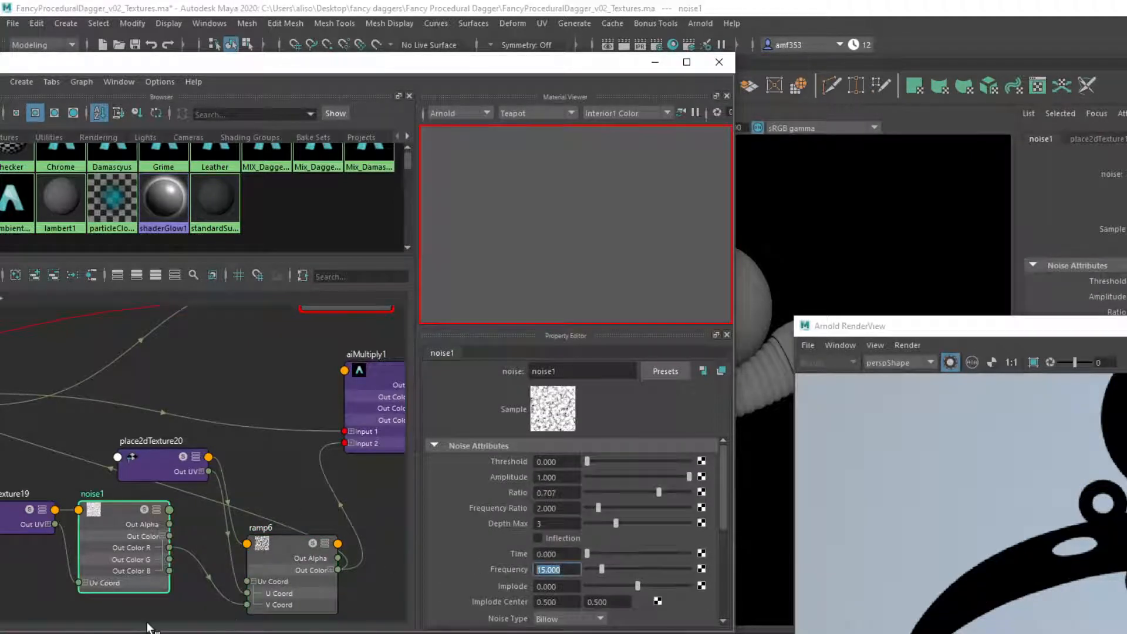
type("10")
key("Return")
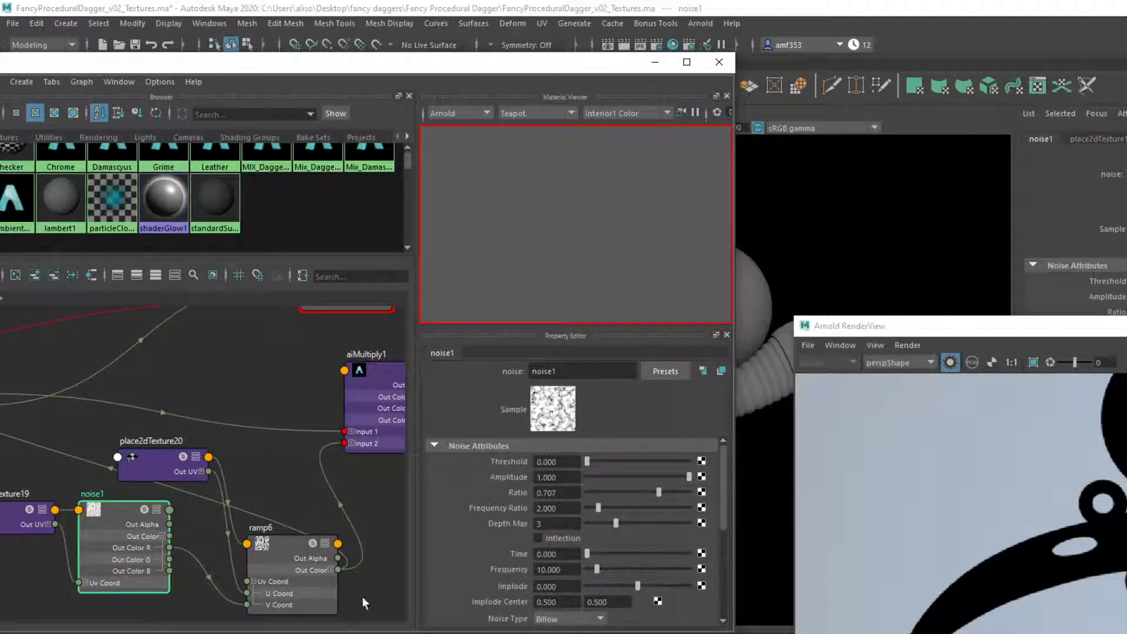
Move the render view so more of the dagger is visible, and delete the aiMultiply1 node from the graph.
left_click(295, 547)
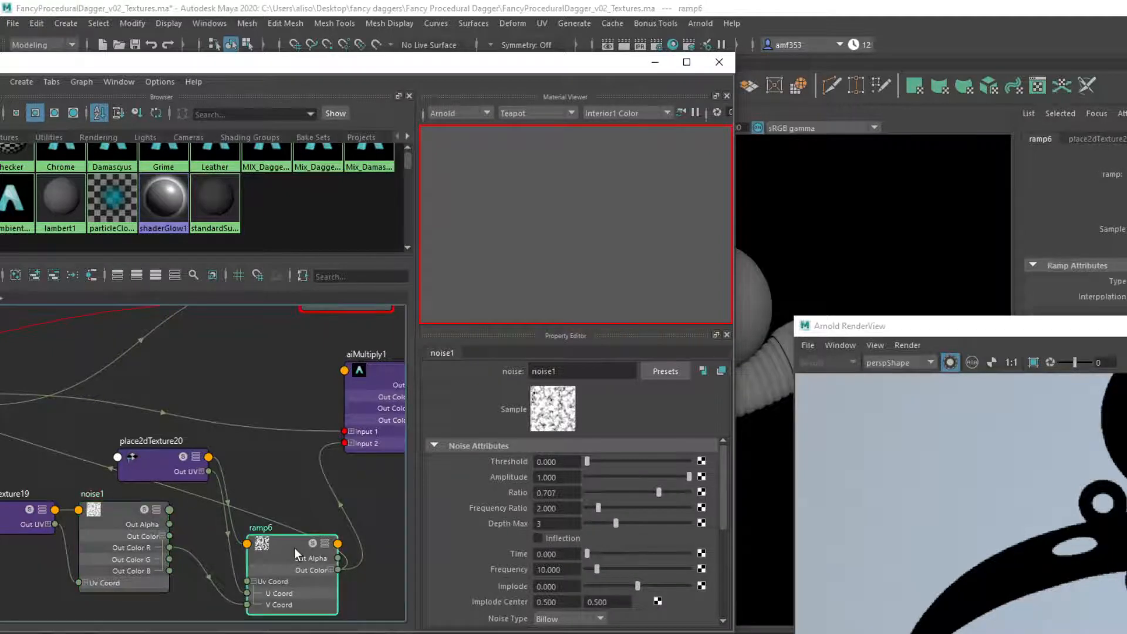
left_click_drag(998, 327, 767, 305)
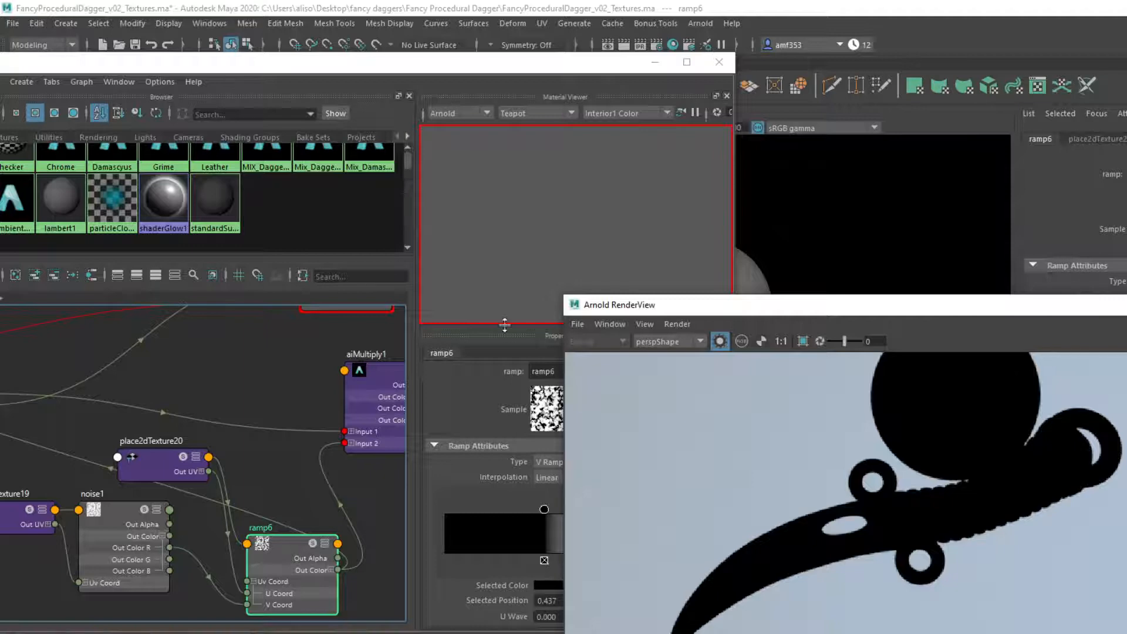
left_click(371, 365)
key("Delete")
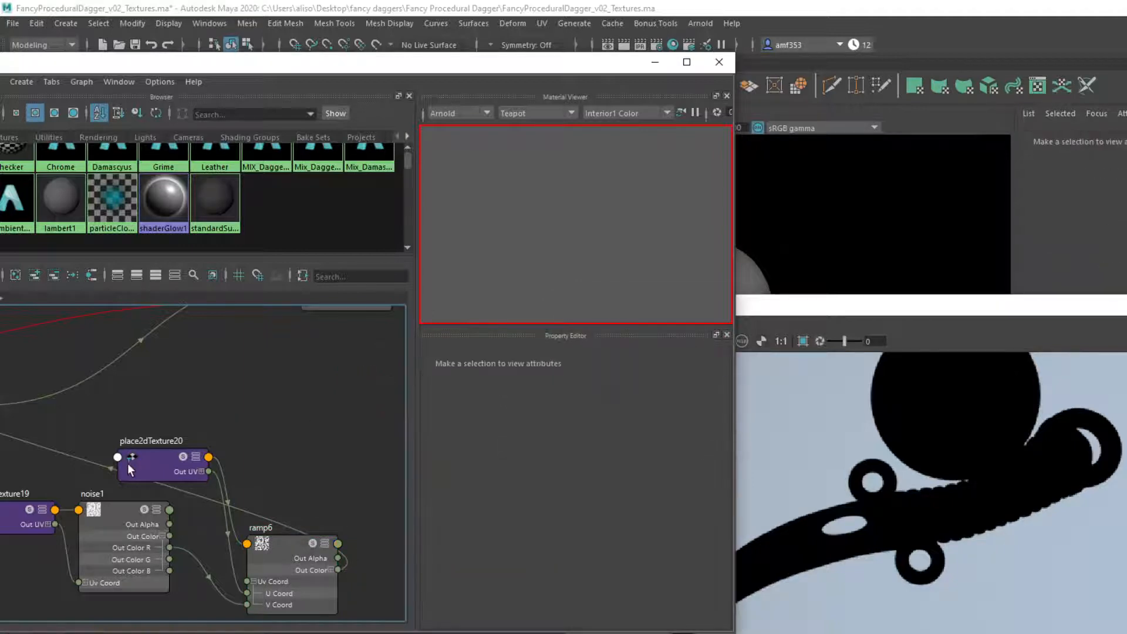
Move ramp5 slightly away from the noise nodes in the graph and preview its isolated shading in the render.
middle_click_drag(282, 350, 402, 374, "alt")
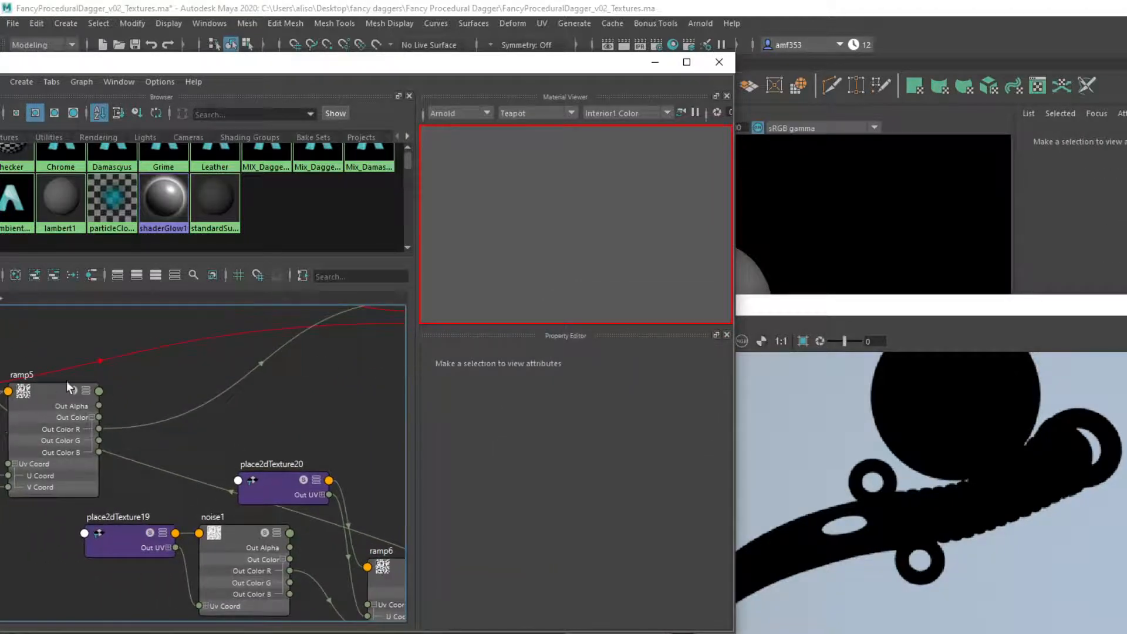
left_click_drag(66, 381, 94, 357)
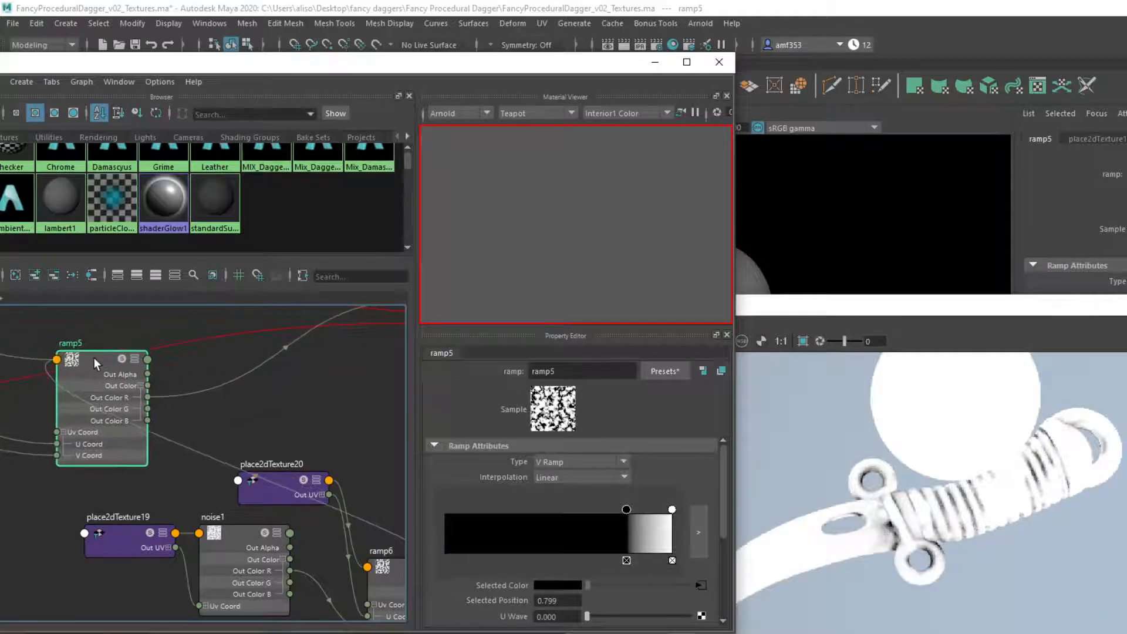
scroll(234, 459, "down", 2)
middle_click_drag(234, 459, 171, 477, "alt")
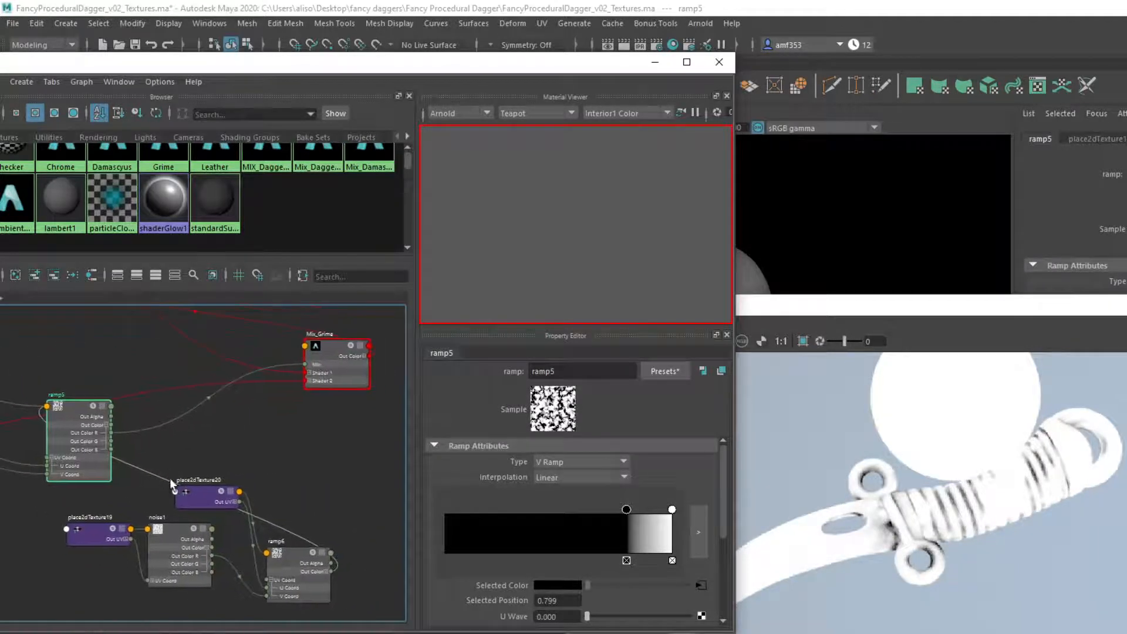
Preview the isolated shading of ramp6, noise1 and ramp5 in the render, moving ramp5 above noise1 in the graph.
left_click(1126, 305)
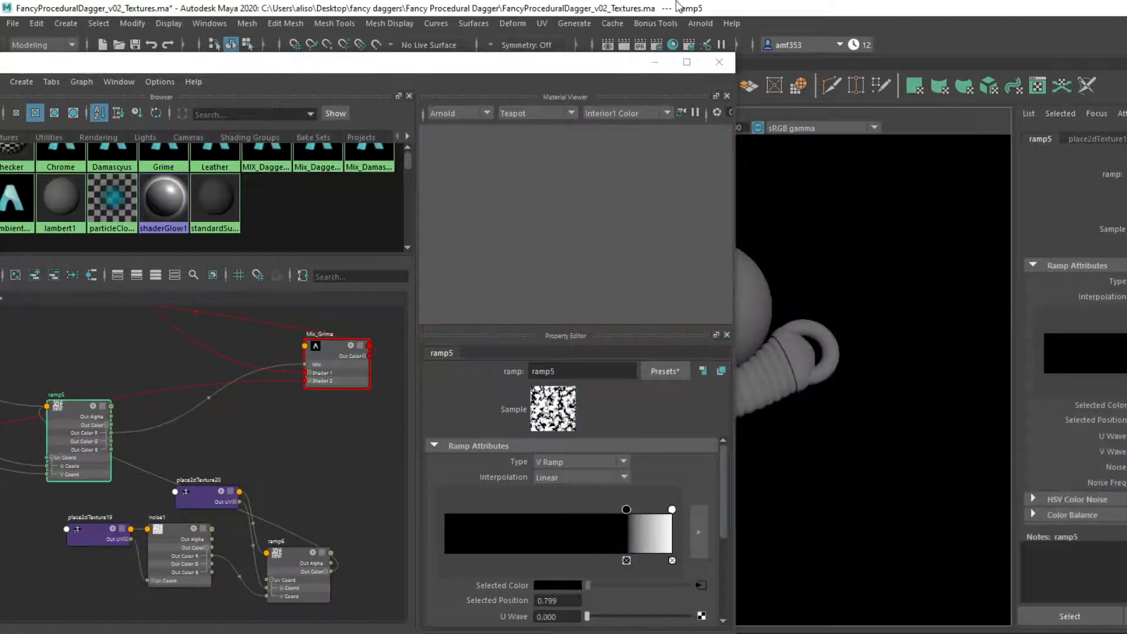
left_click(699, 24)
left_click(733, 65)
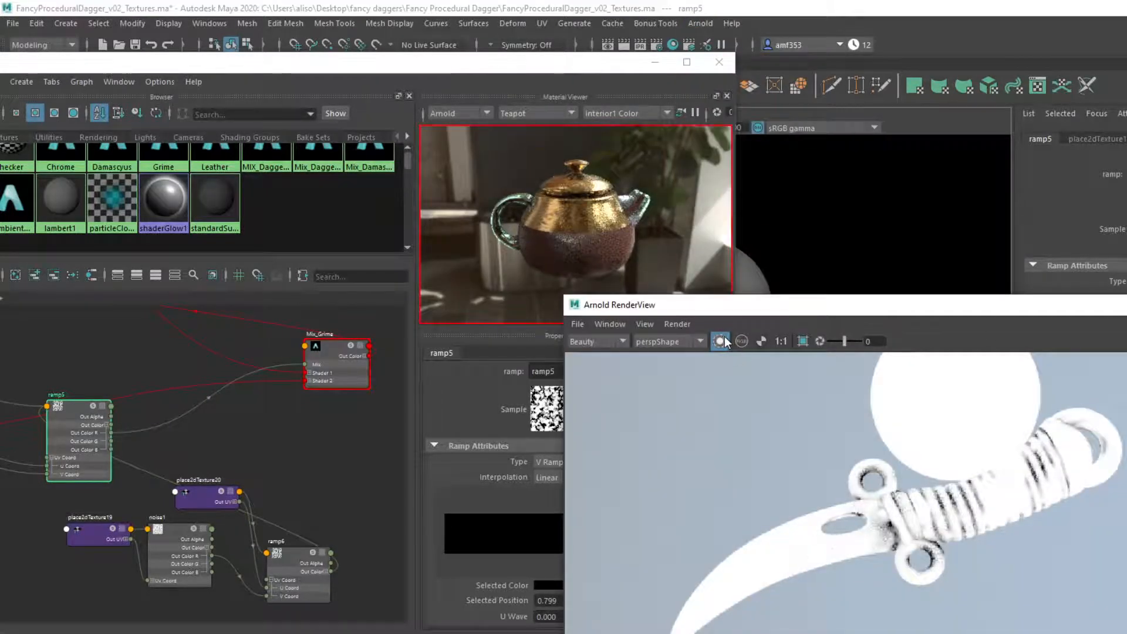
left_click(291, 563)
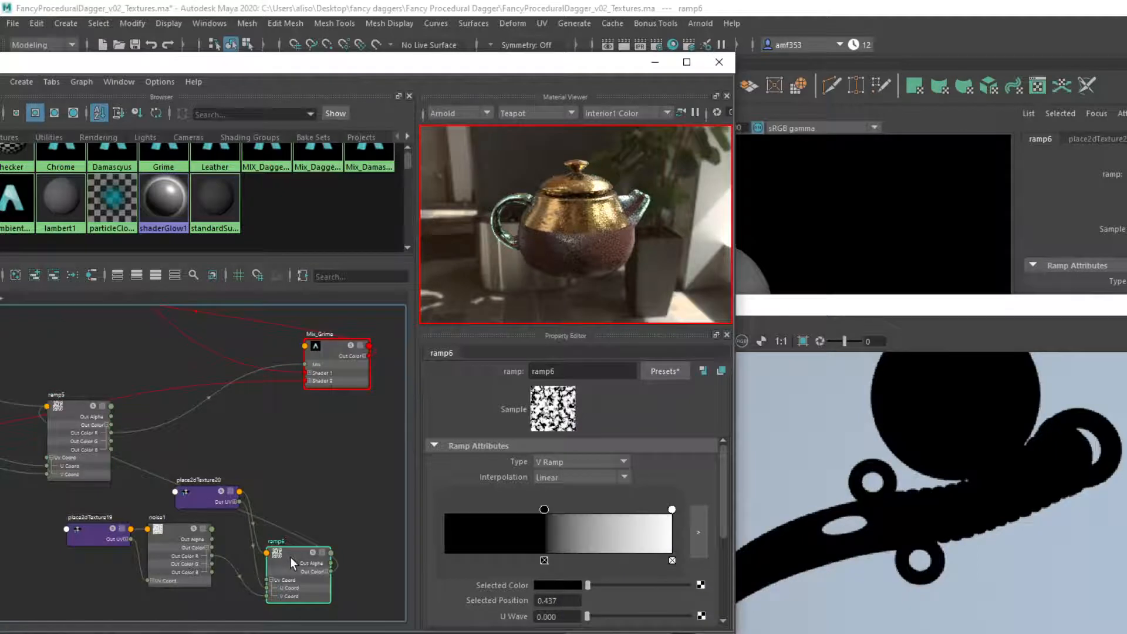
left_click(182, 529)
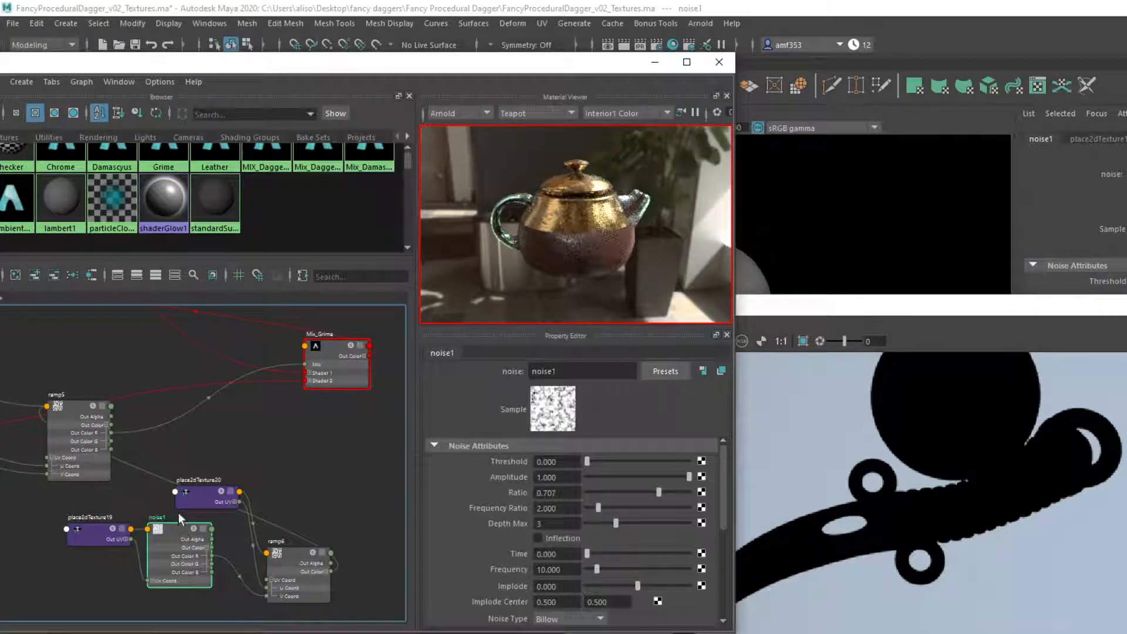
left_click_drag(72, 414, 174, 400)
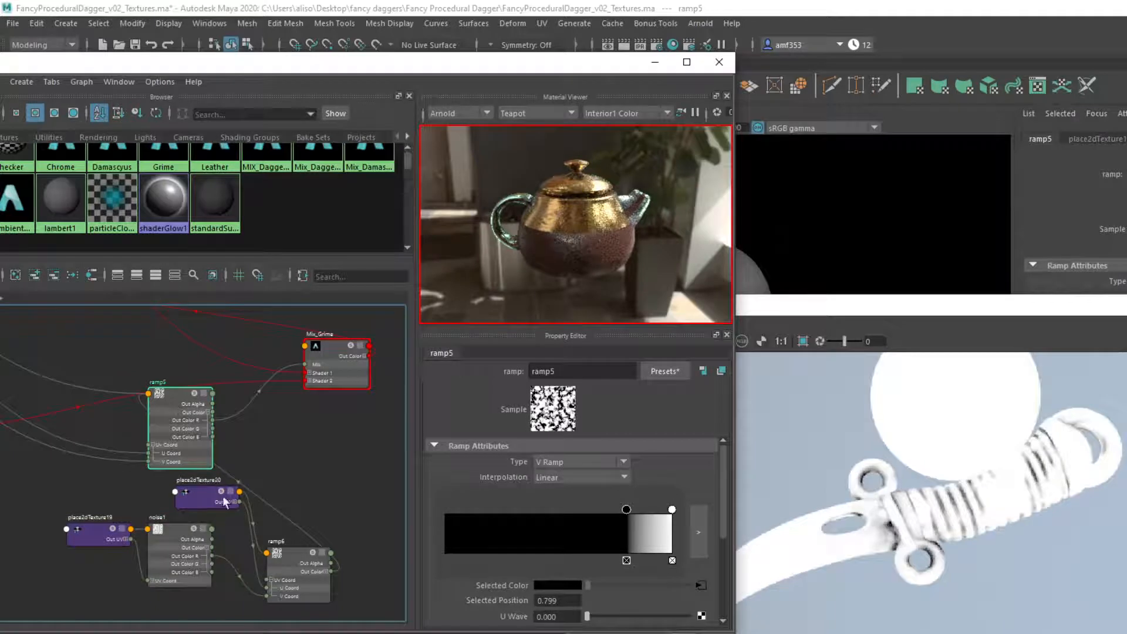
scroll(224, 532, "up", 2)
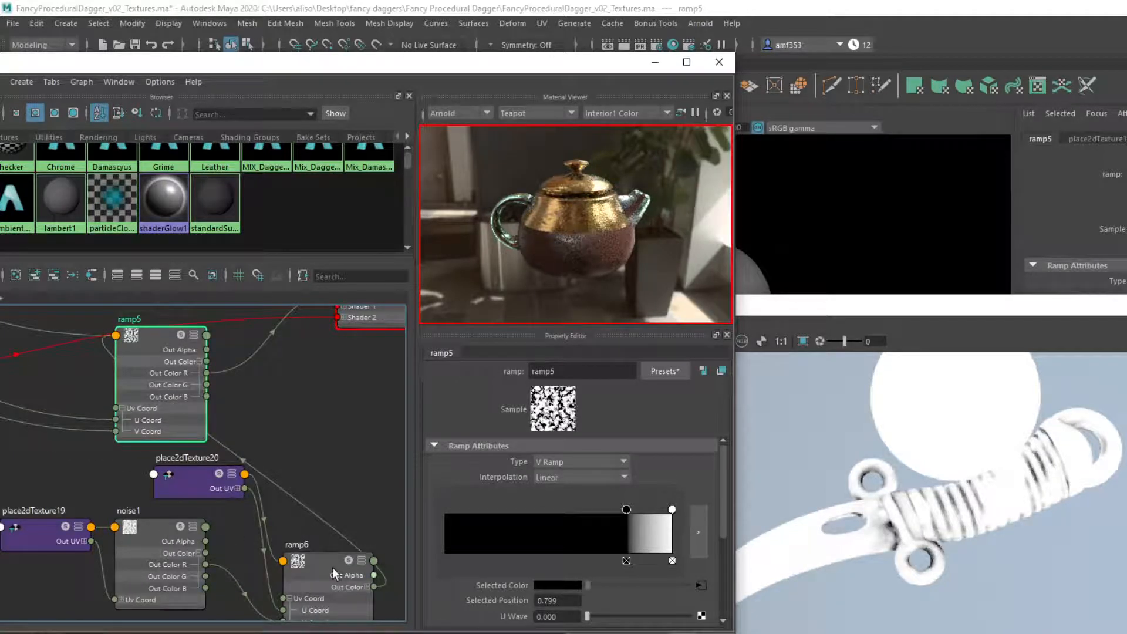
Raise noise1's Time to about 0.105 and turn off isolated shading in the render.
left_click(170, 531)
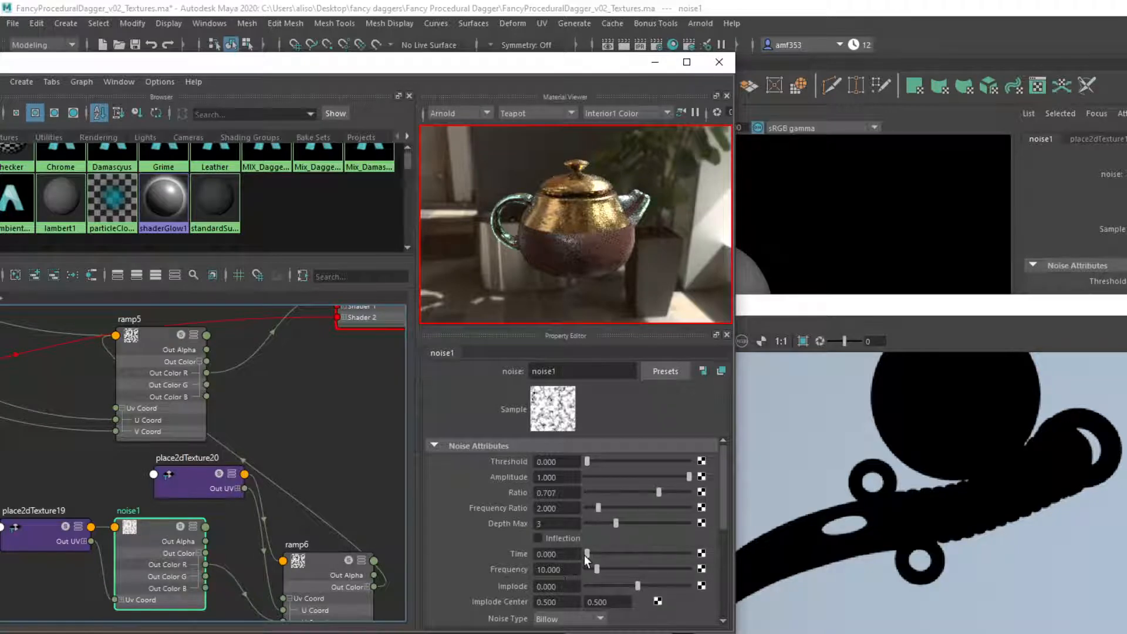
left_click_drag(587, 558, 593, 555)
left_click(780, 316)
left_click(719, 341)
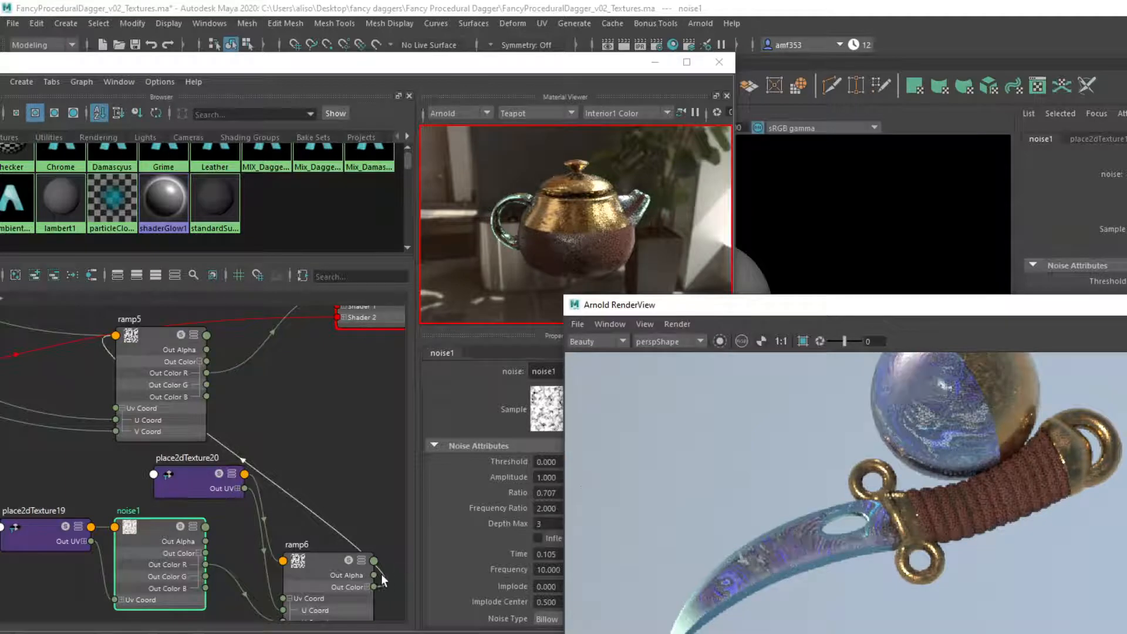
Tighten ramp6's gradient by shifting the black stop close to the white one, with the white stop at position 0.901.
left_click(326, 561)
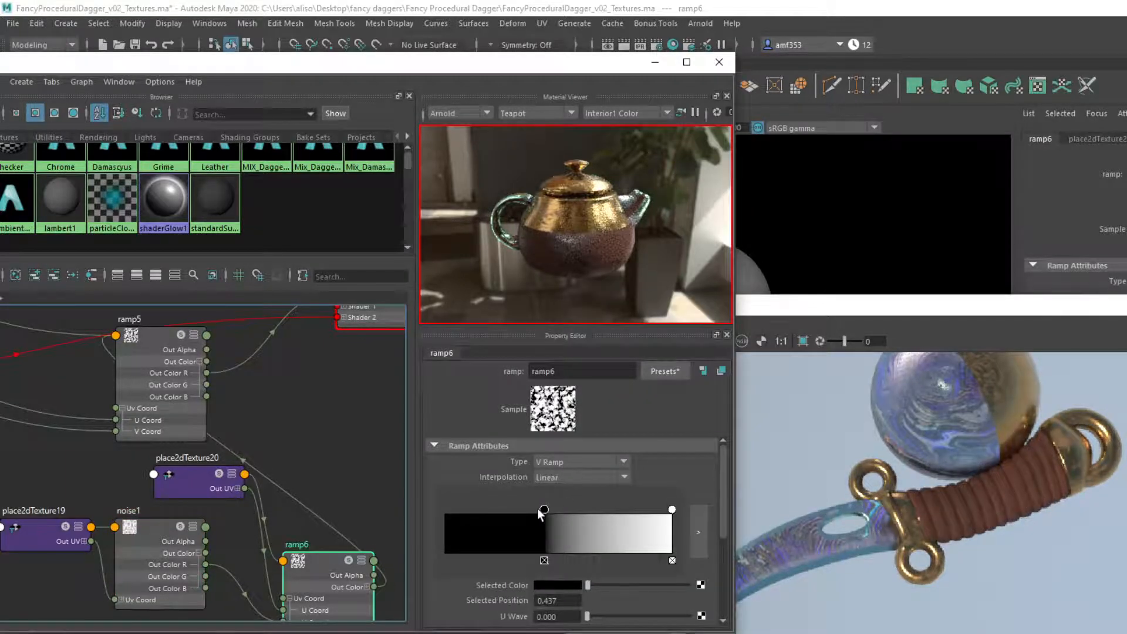
left_click_drag(542, 509, 649, 510)
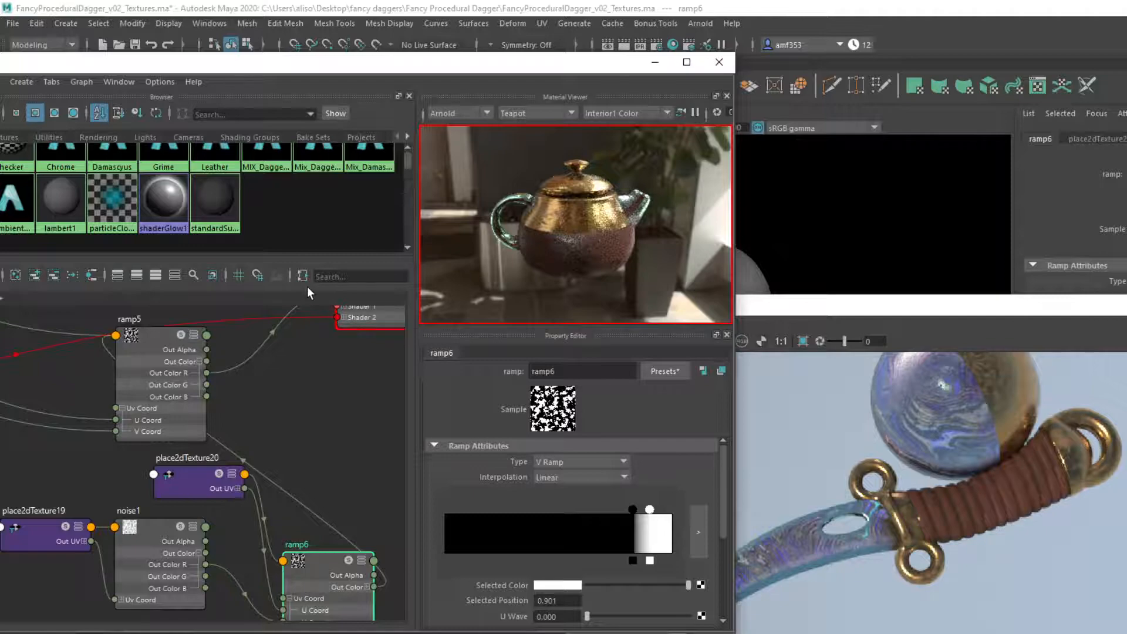
Bring the whole Hypershade window into view and graph the Leather material's shading network.
left_click_drag(489, 62, 623, 98)
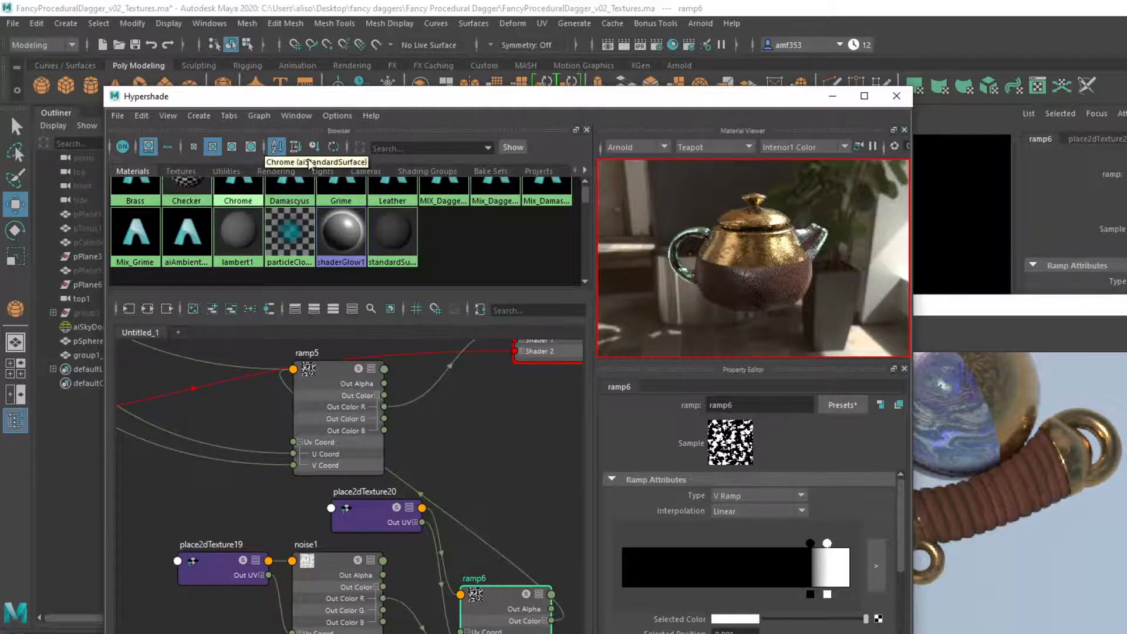
left_click(395, 185)
left_click(149, 309)
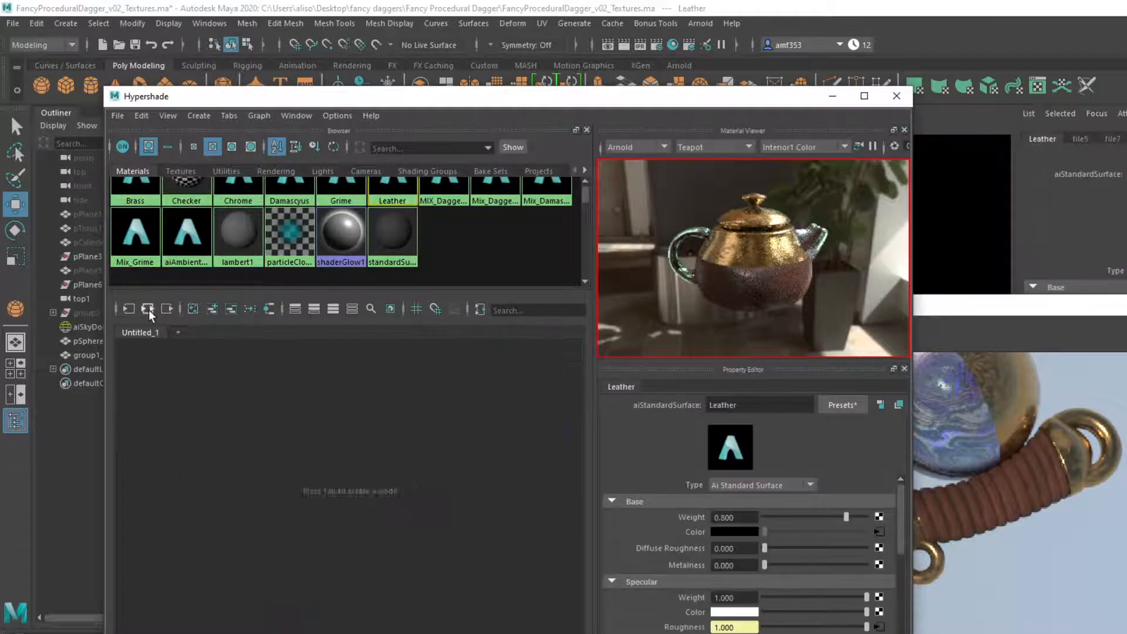
Add an aiStandardSurface material to the graph and name it LeatherScuff.
key("Tab")
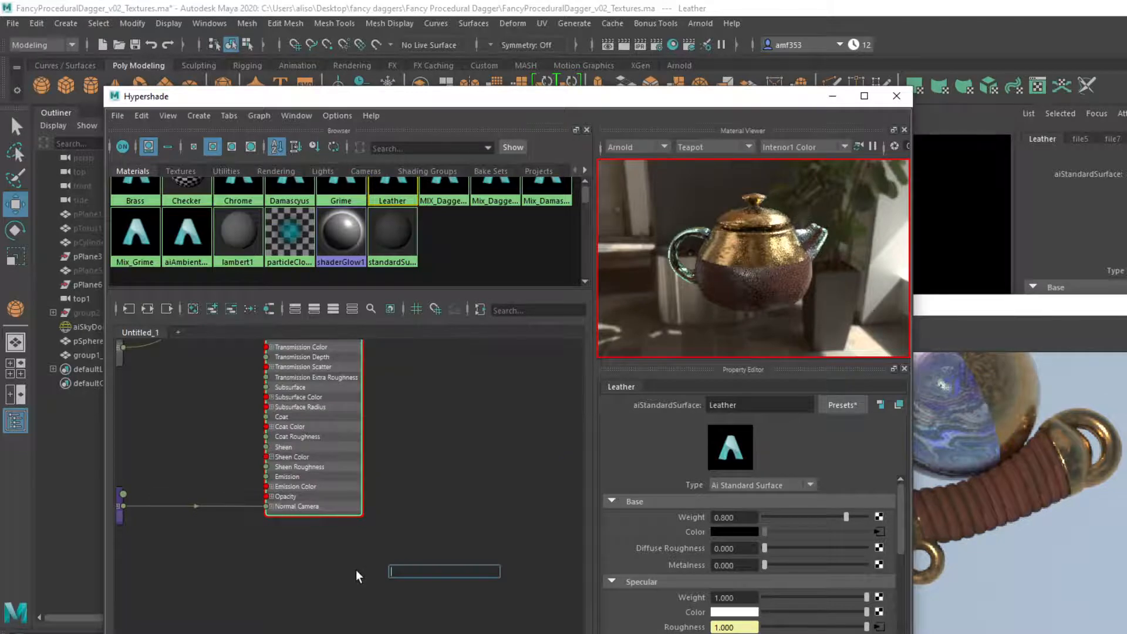
type("aistand")
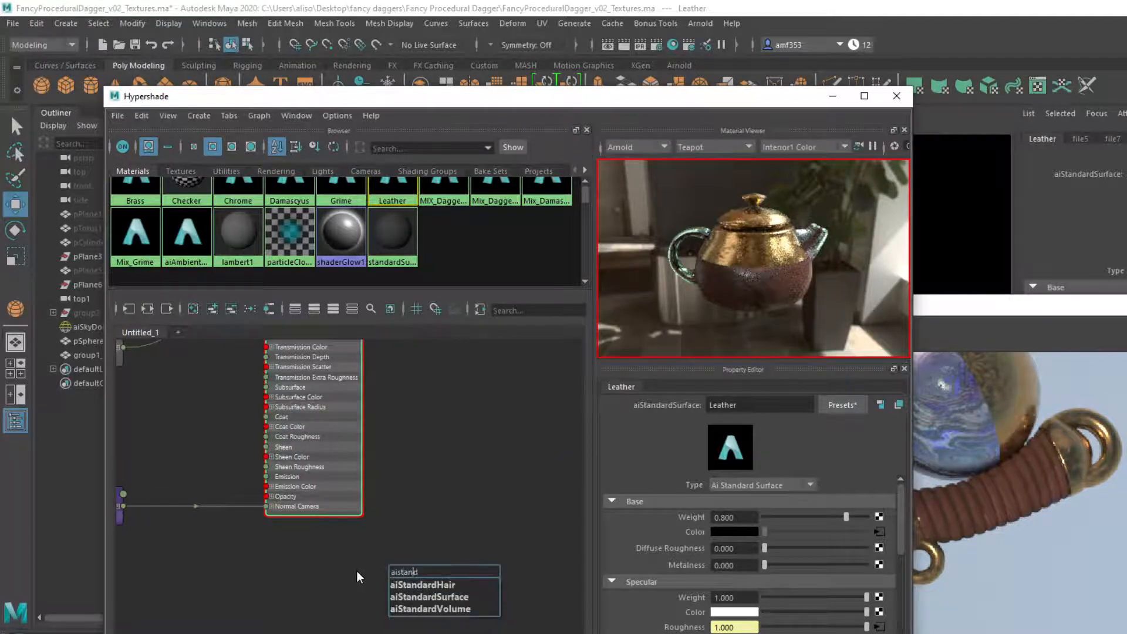
key("Down")
key("Down")
key("Return")
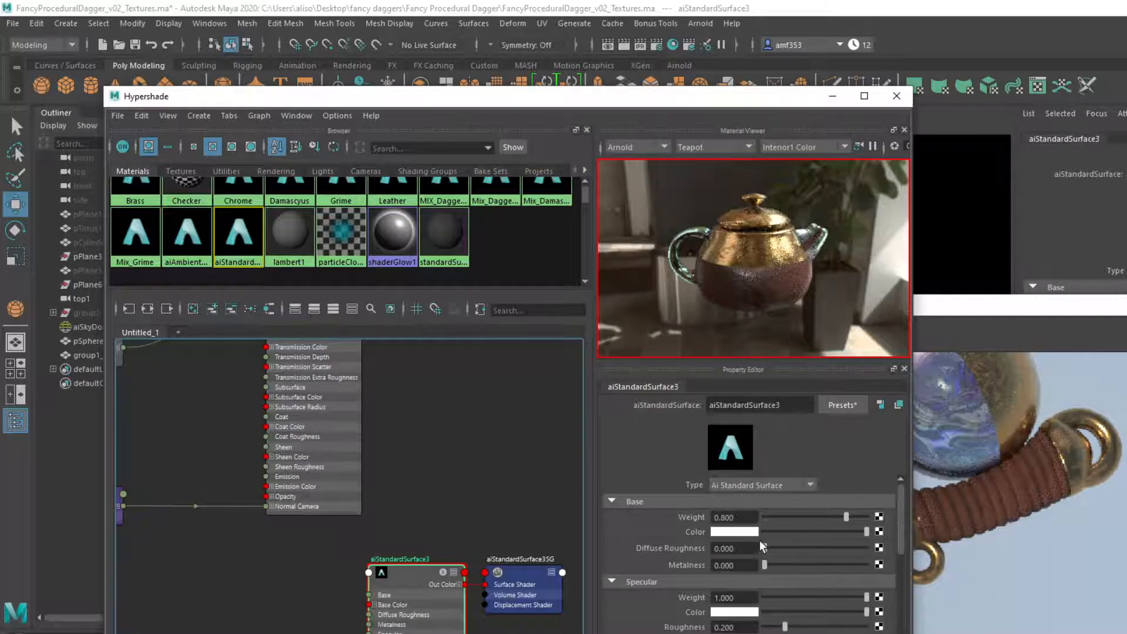
double_click(787, 405)
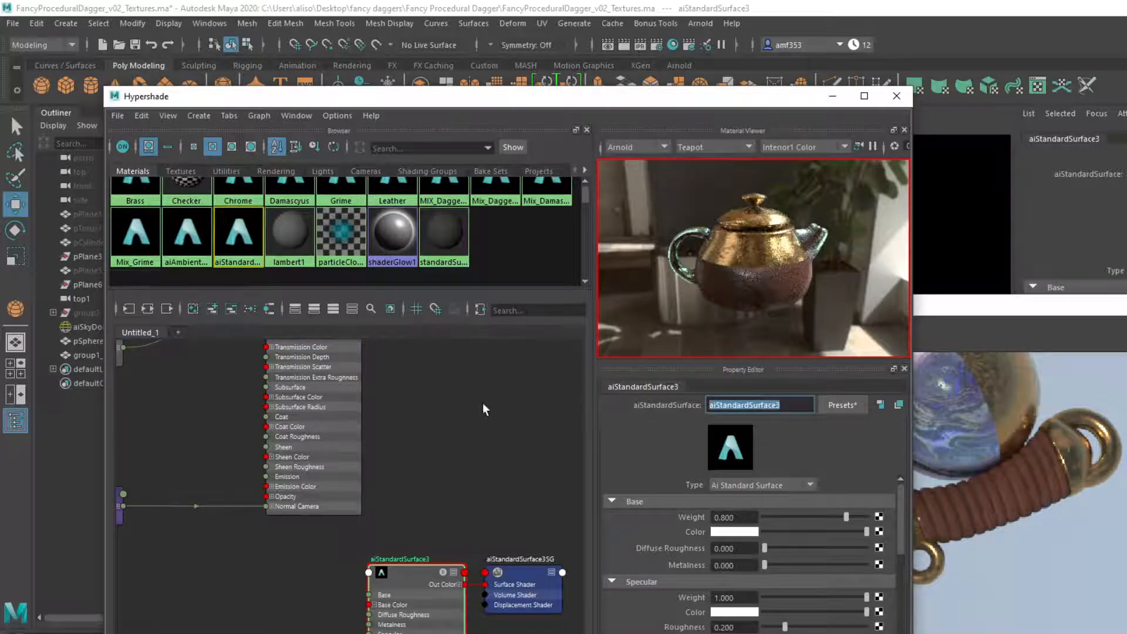
type("LeatherScuff")
key("Return")
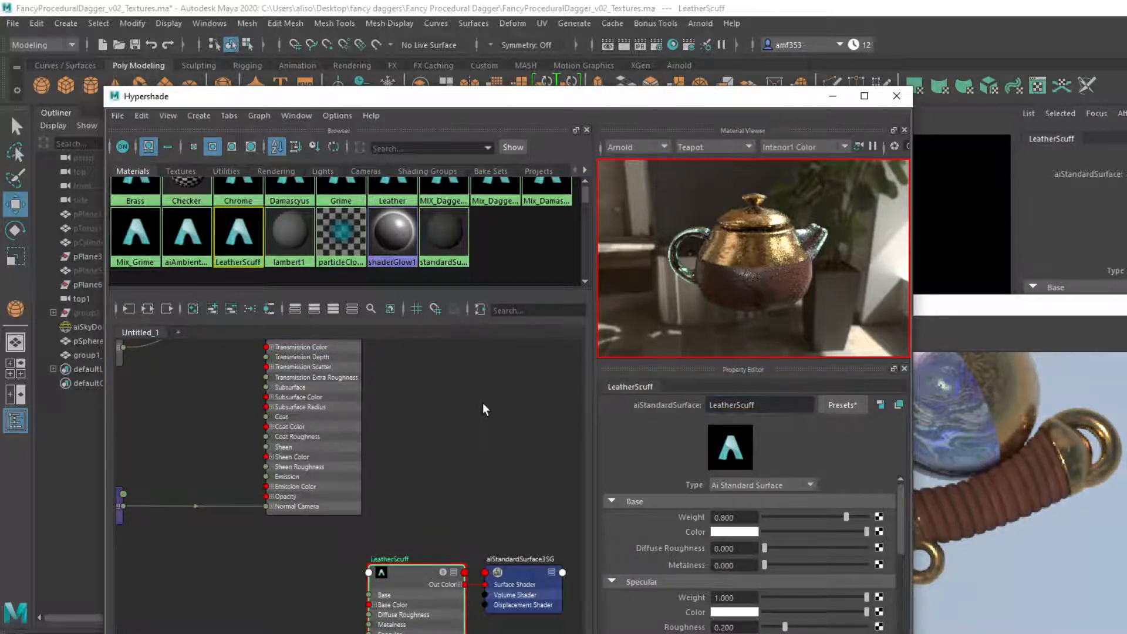
Give LeatherScuff a dull brown base color (H 32.308, S 0.500, V 0.218) and a specular roughness of about 0.797.
left_click(877, 531)
left_click(704, 255)
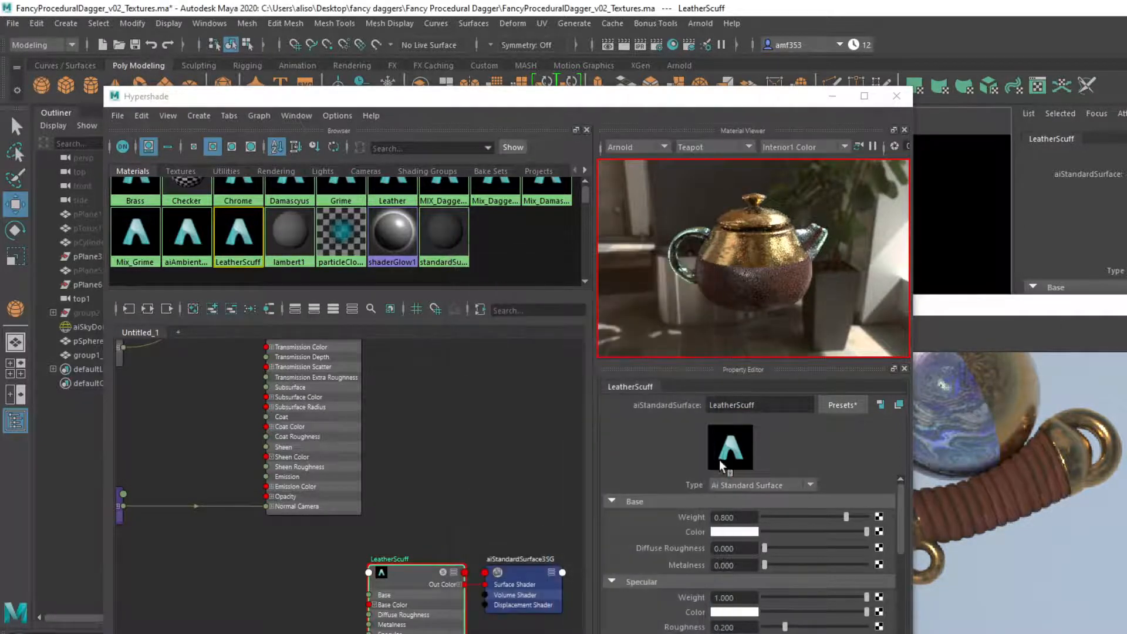
left_click(731, 531)
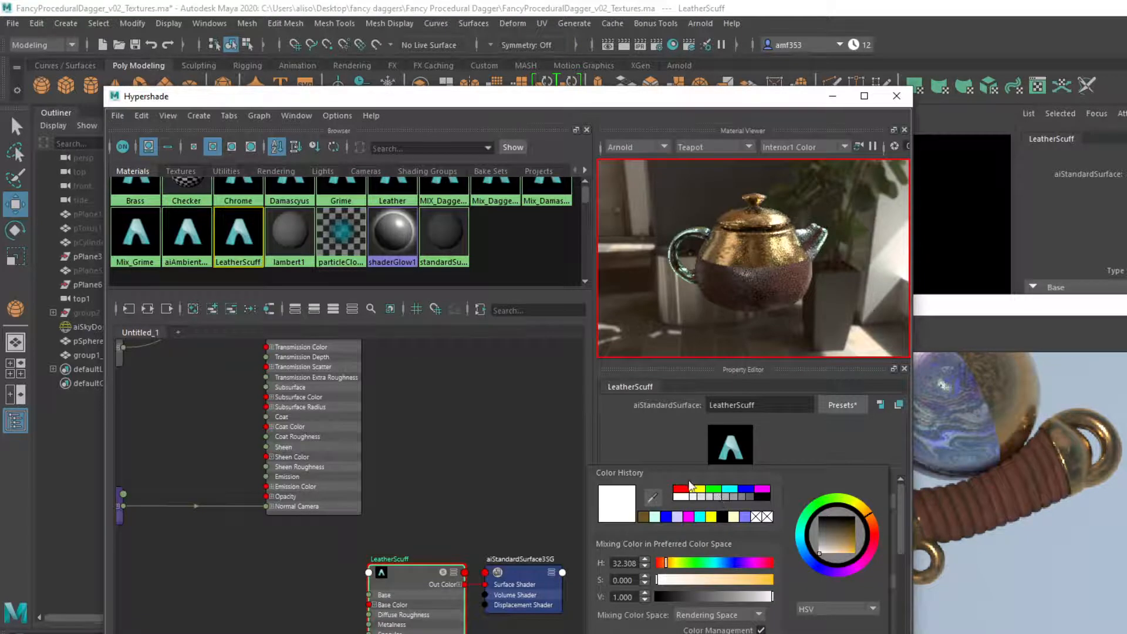
left_click_drag(690, 581, 714, 580)
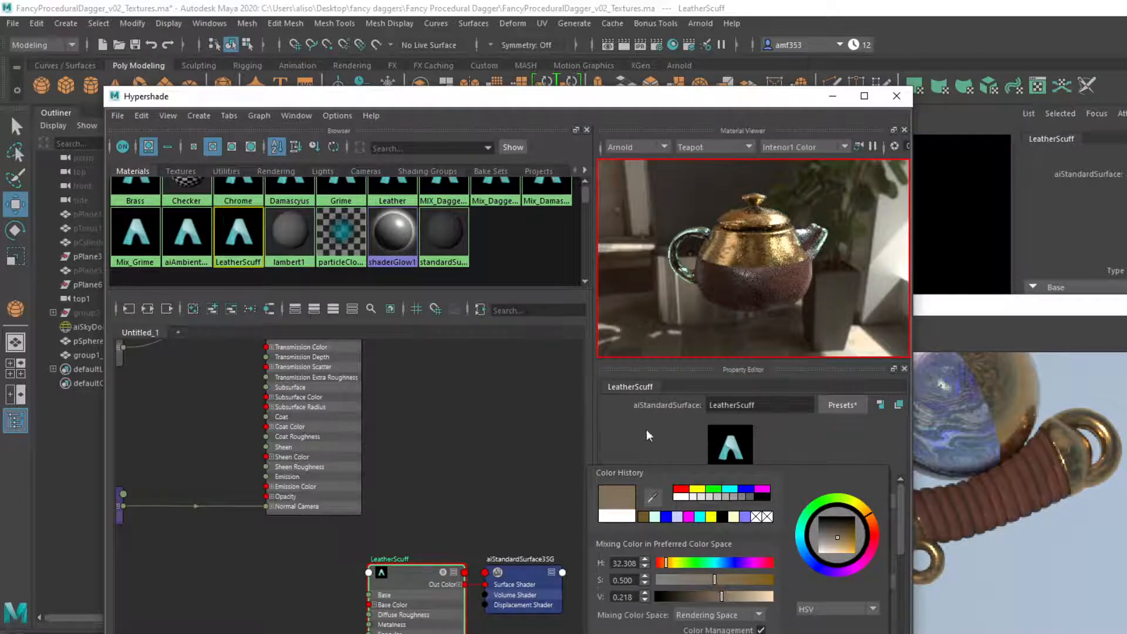
left_click_drag(803, 624, 845, 627)
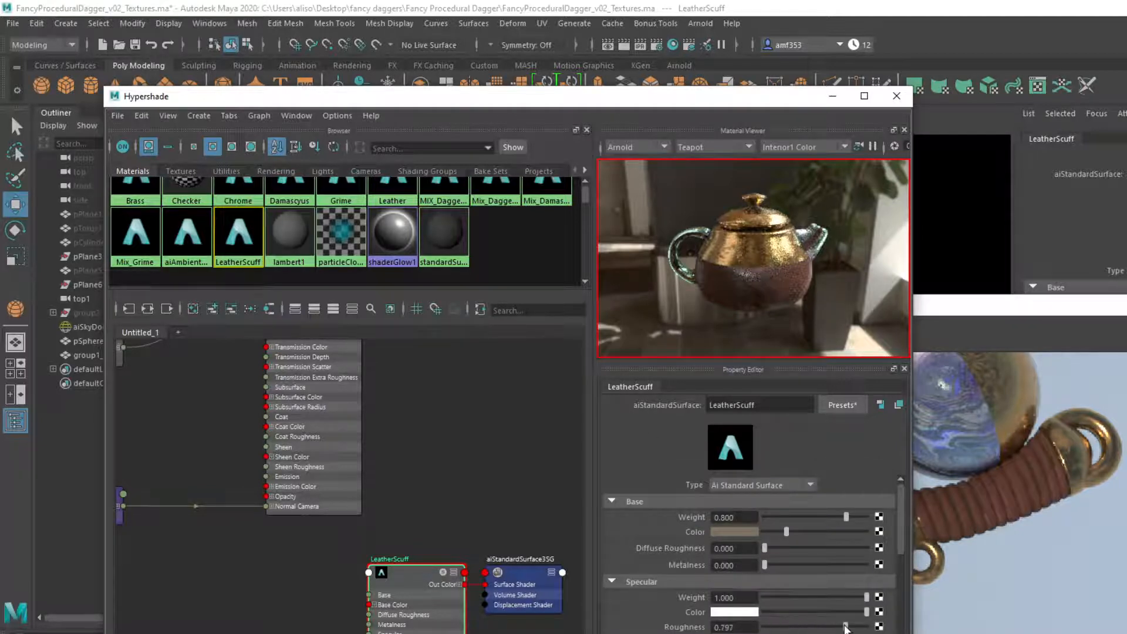
Add an aiMixShader node beside the Leather material and name it Mix_Leather.
left_click(419, 376)
key("Tab")
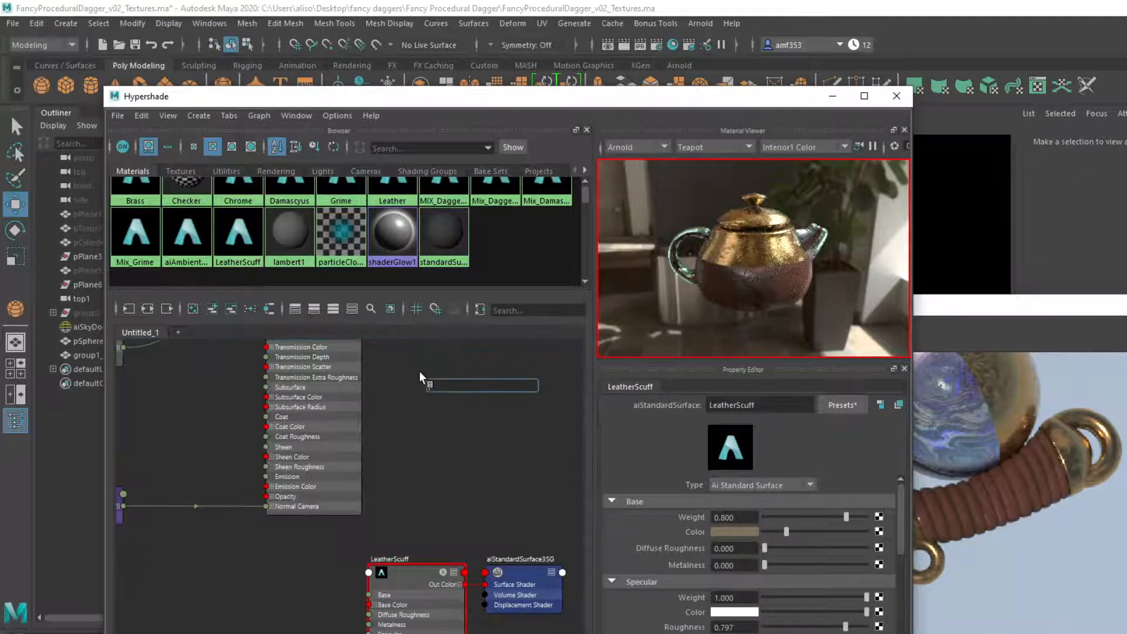
type("mix")
key("Down")
key("Return")
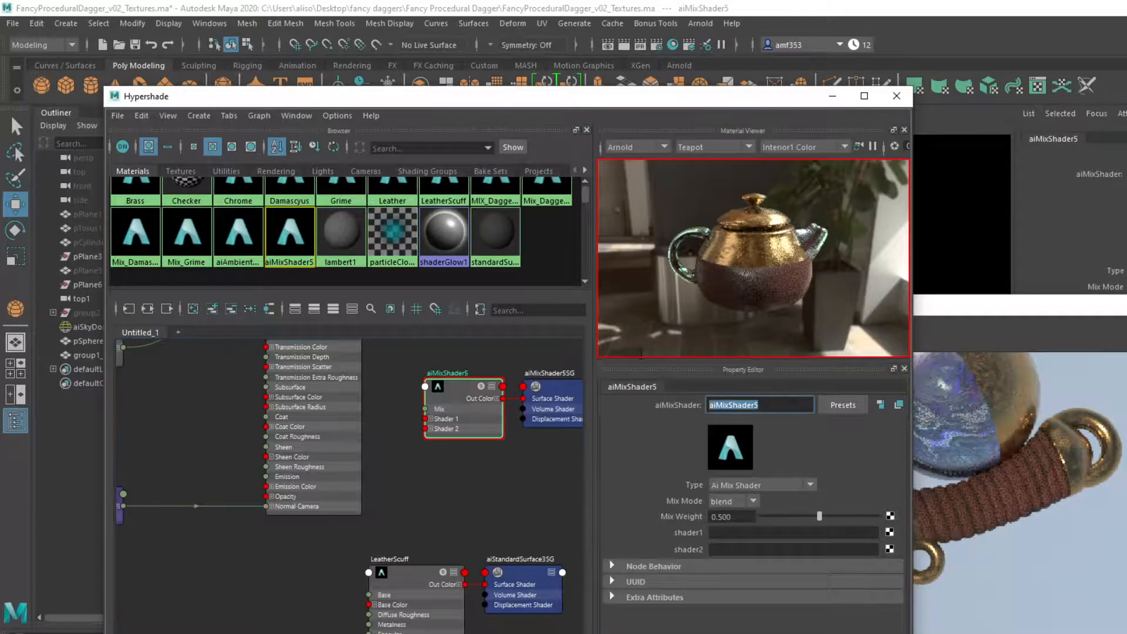
type("Mix_Leathe")
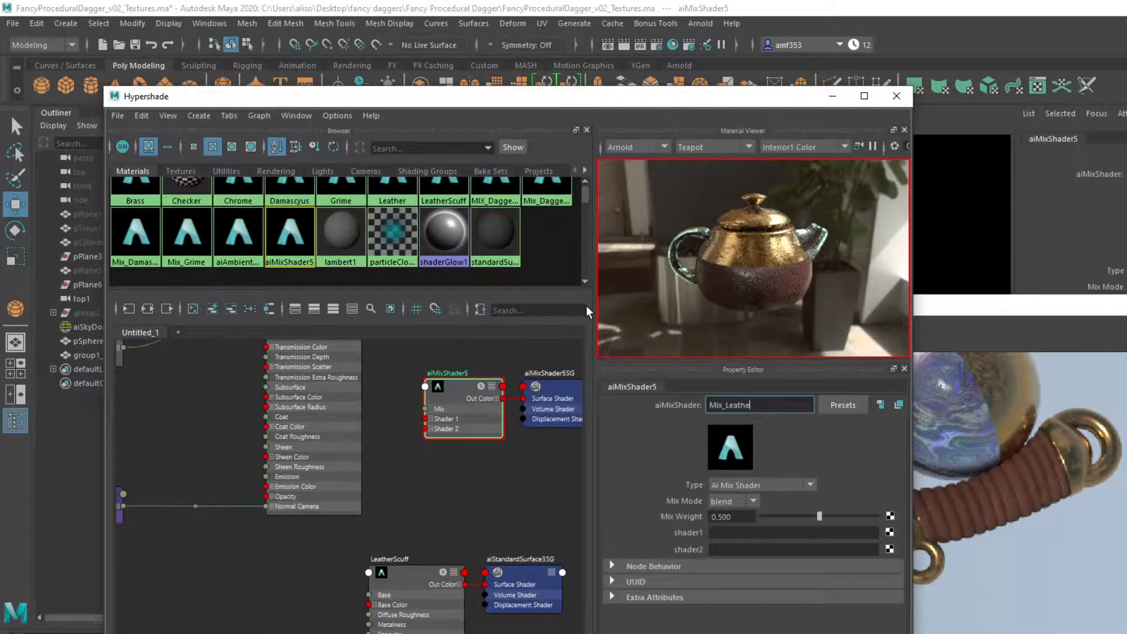
type("r")
key("Return")
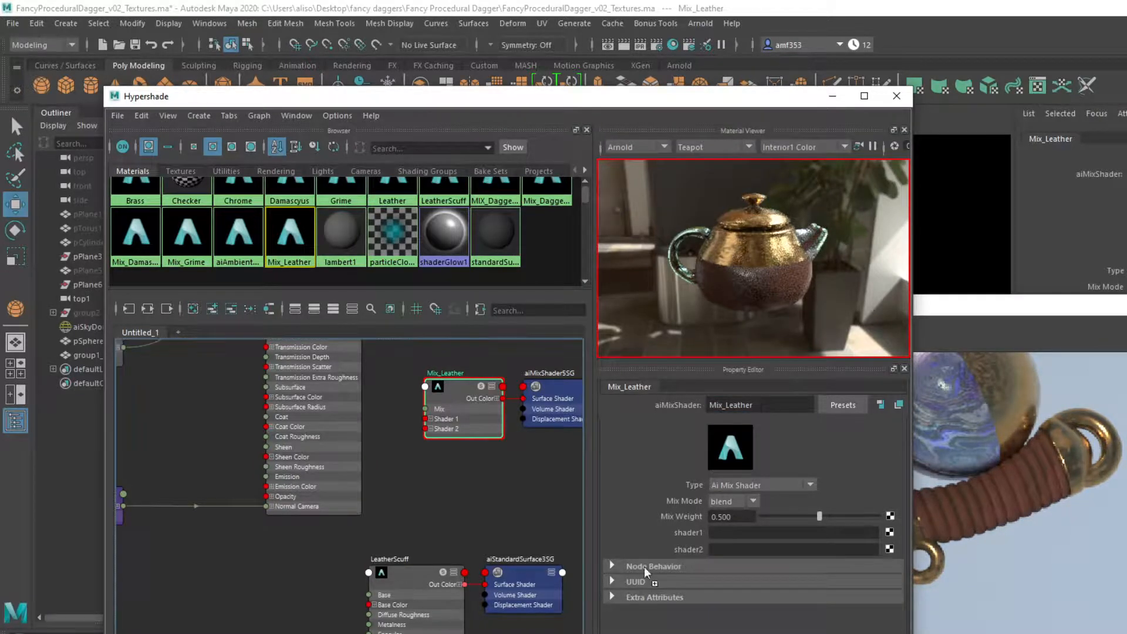
Assign Leather as shader1 and LeatherScuff as shader2 of Mix_Leather.
middle_click_drag(644, 567, 683, 549)
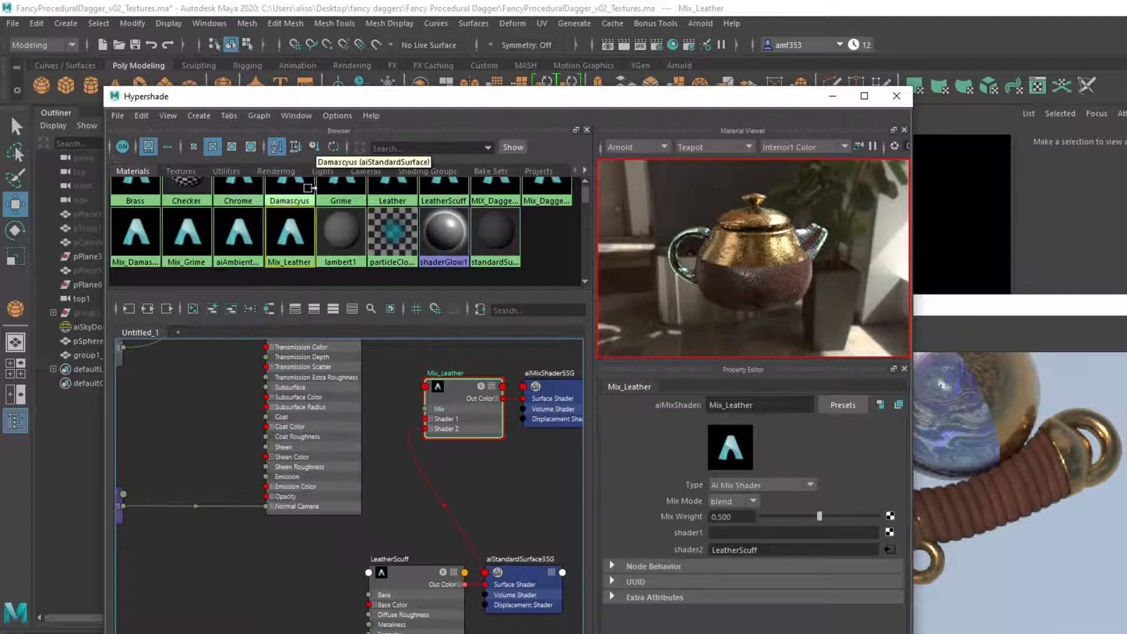
middle_click_drag(392, 189, 691, 527)
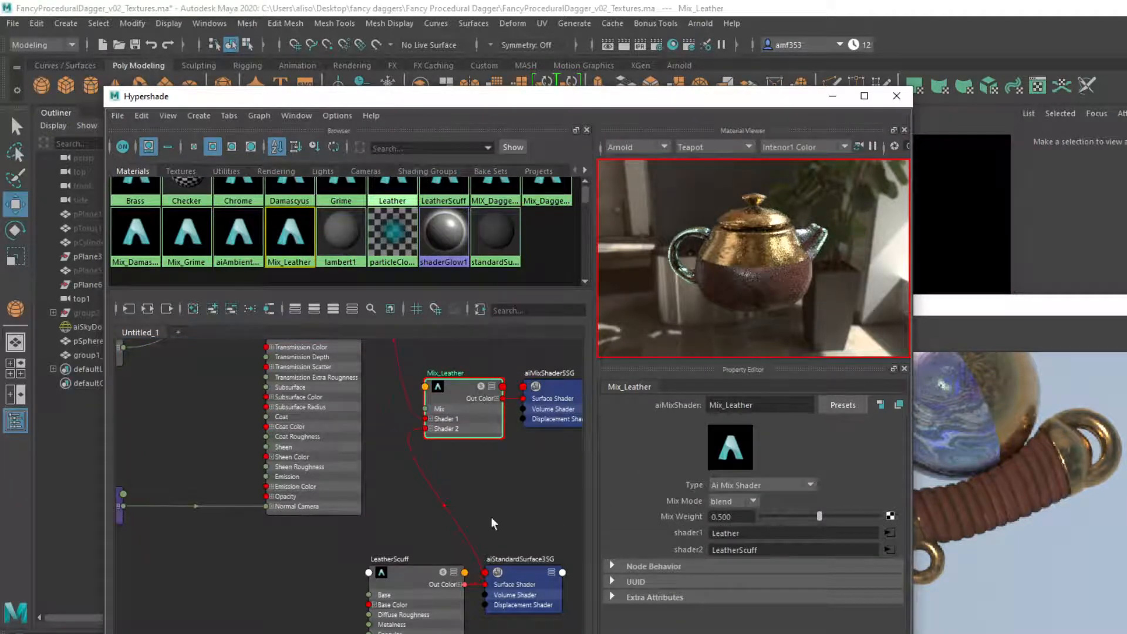
Add an aiCurvature node and connect its Out Color R to the Mix input of Mix_Leather.
double_click(420, 370)
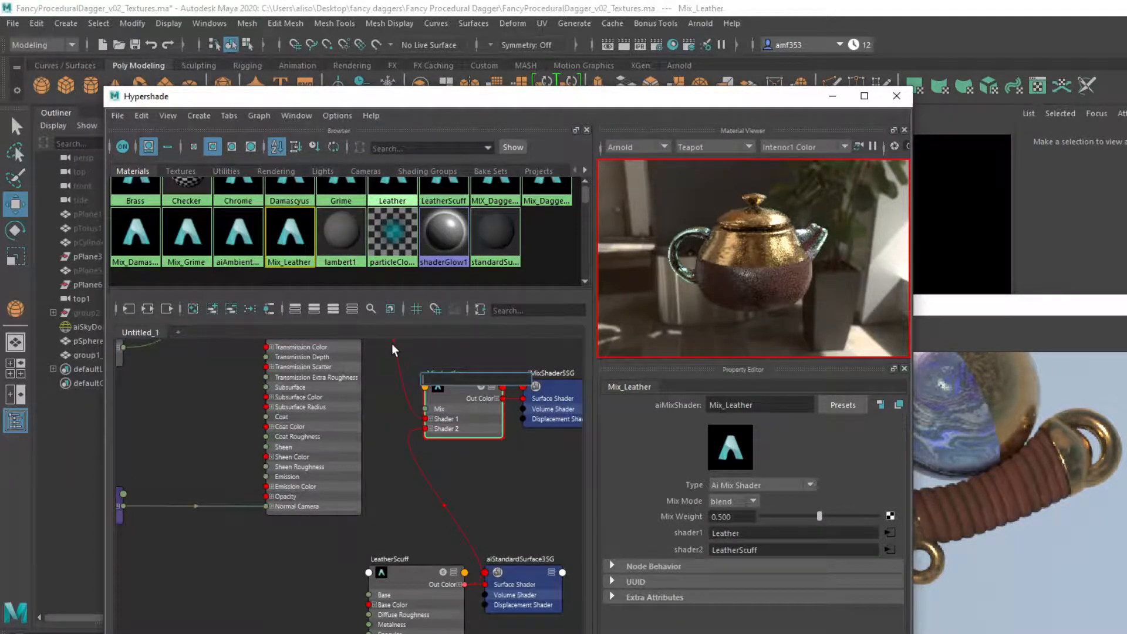
type("cur")
key("Down")
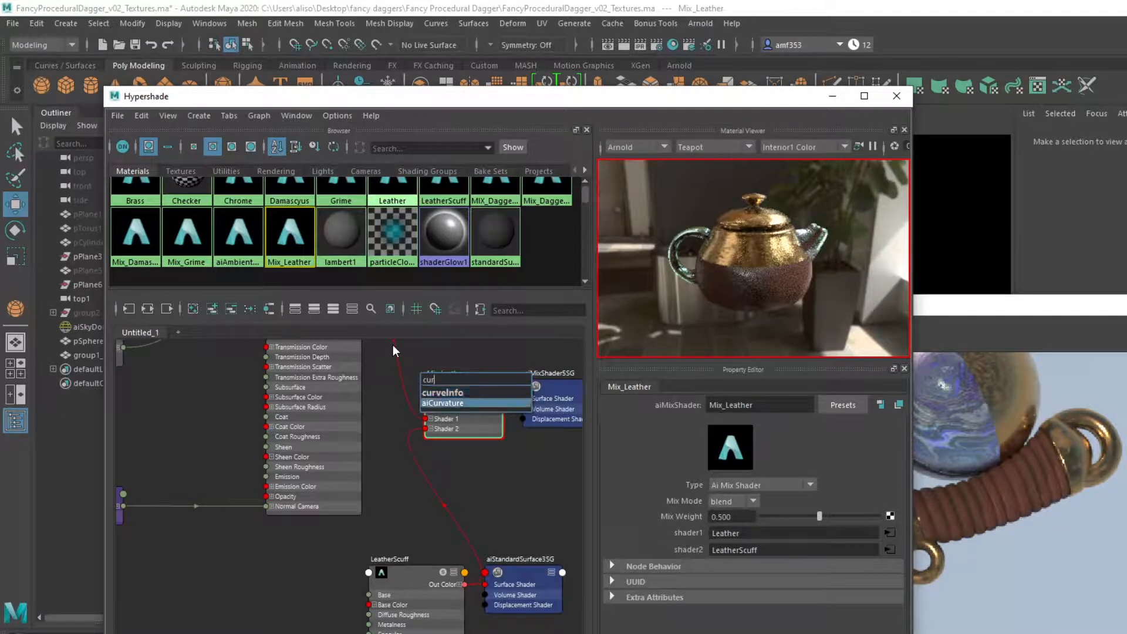
key("Return")
left_click_drag(455, 382, 311, 398)
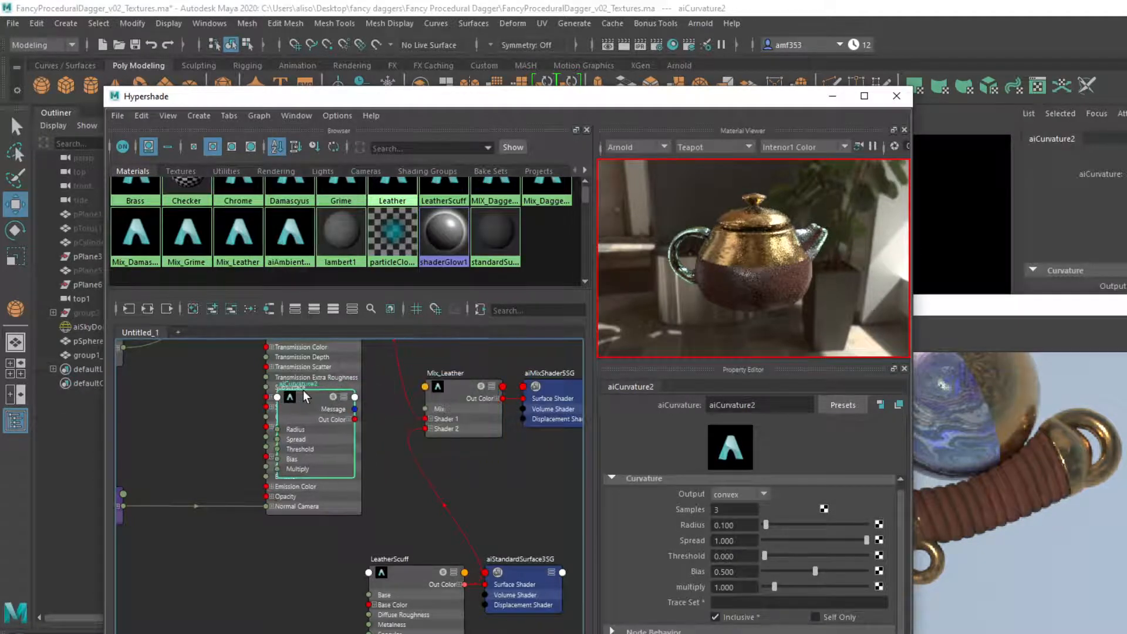
left_click(346, 420)
left_click_drag(354, 429, 438, 402)
left_click(459, 390)
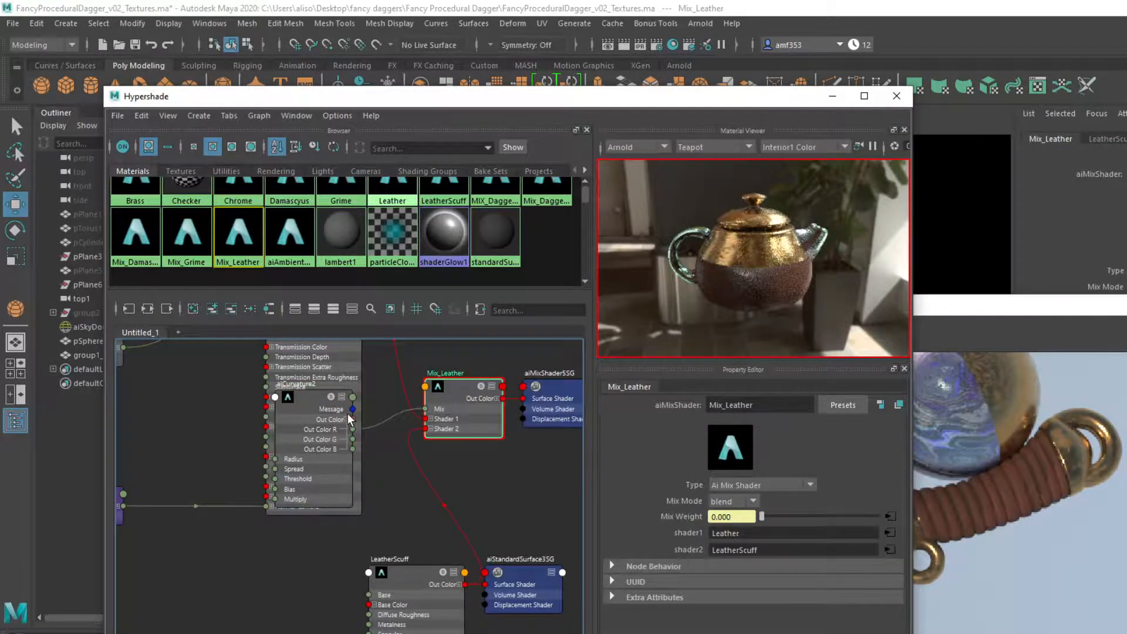
Replace shader2 of Mix_DaggerHilt with Mix_Leather, and reselect Mix_Leather in the graph.
left_click(314, 402)
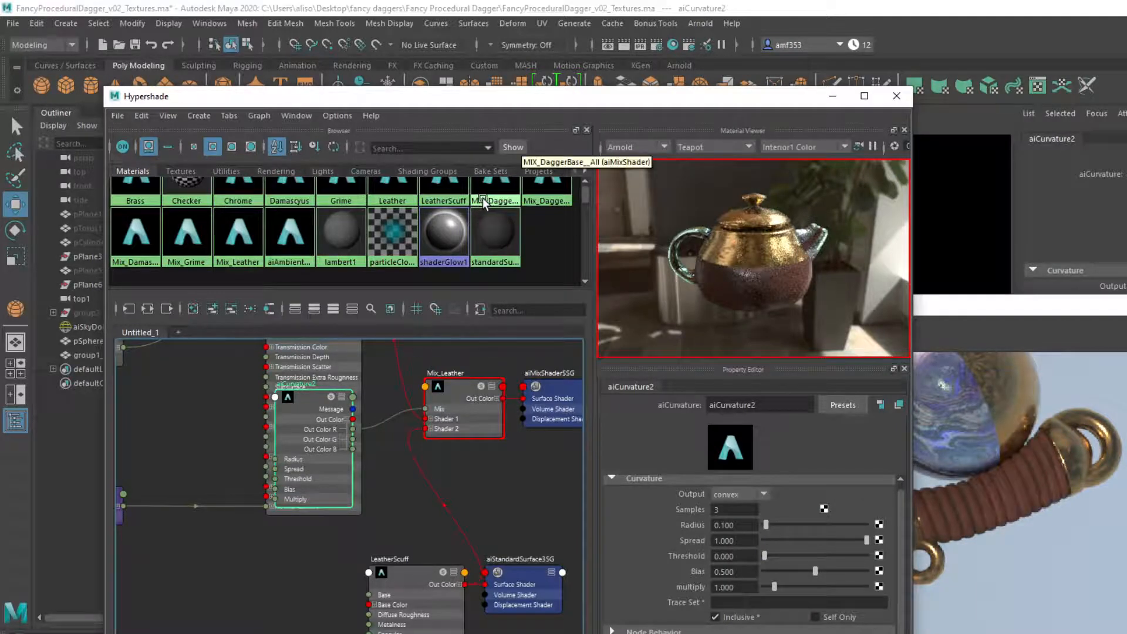
left_click(550, 185)
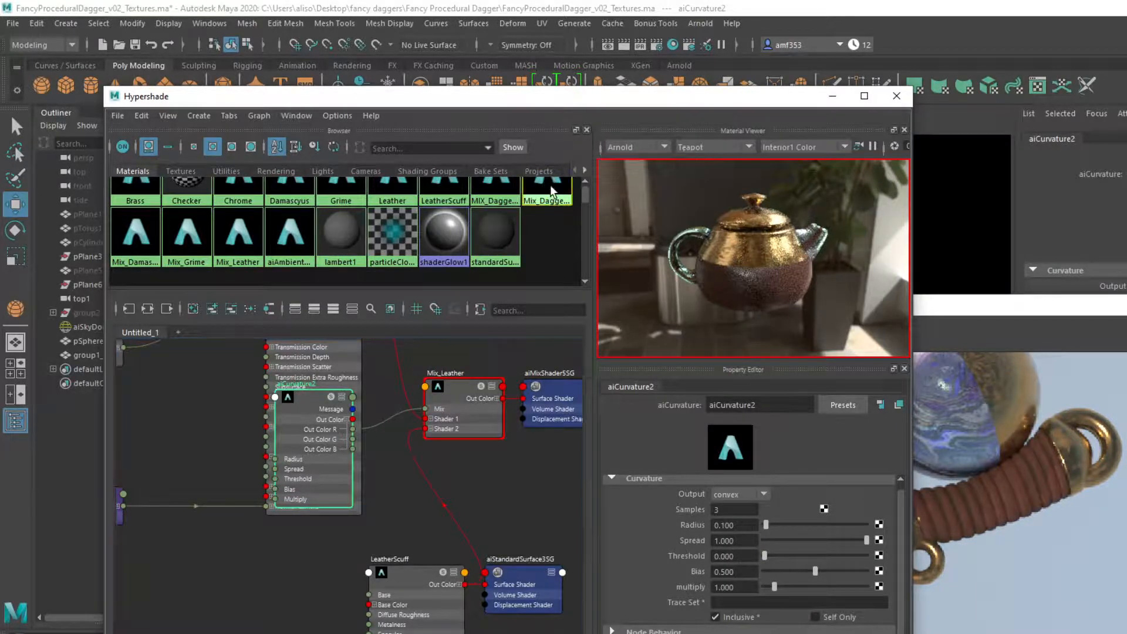
middle_click_drag(449, 402, 714, 550)
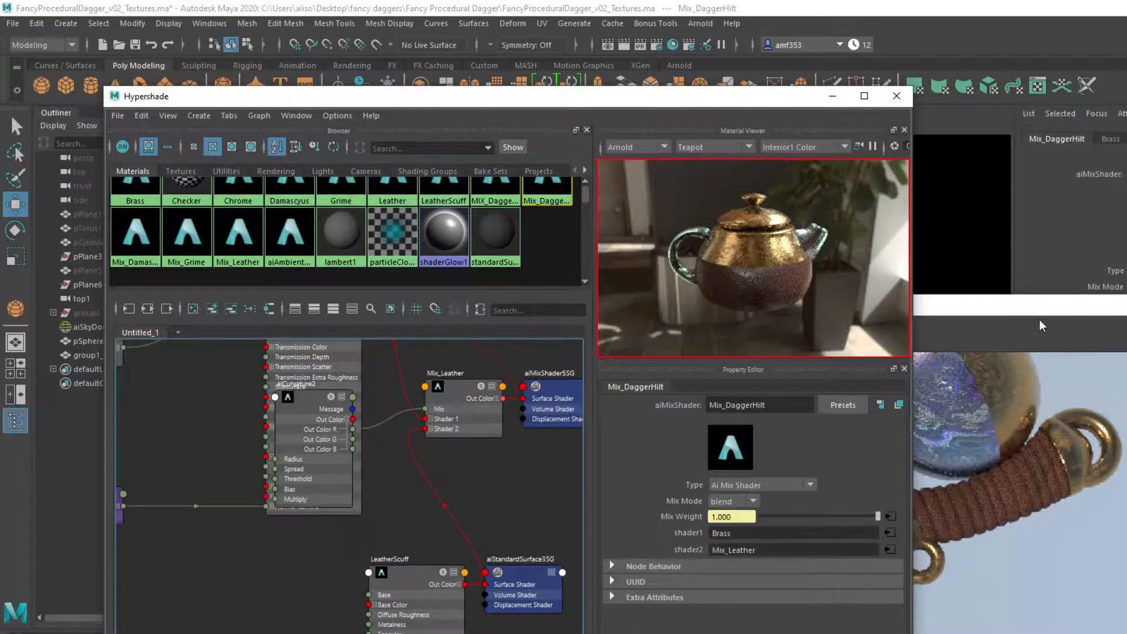
left_click(460, 394)
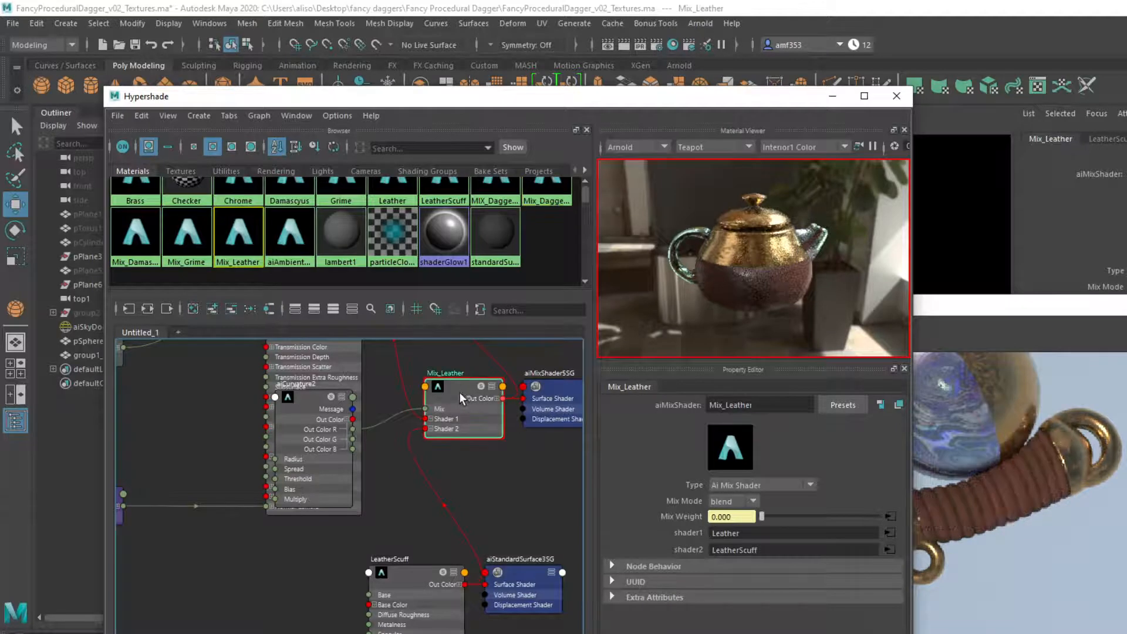
Isolate the aiCurvature2 node's output in the Arnold render view to inspect the curvature mask on the dagger.
left_click(982, 356)
left_click(717, 346)
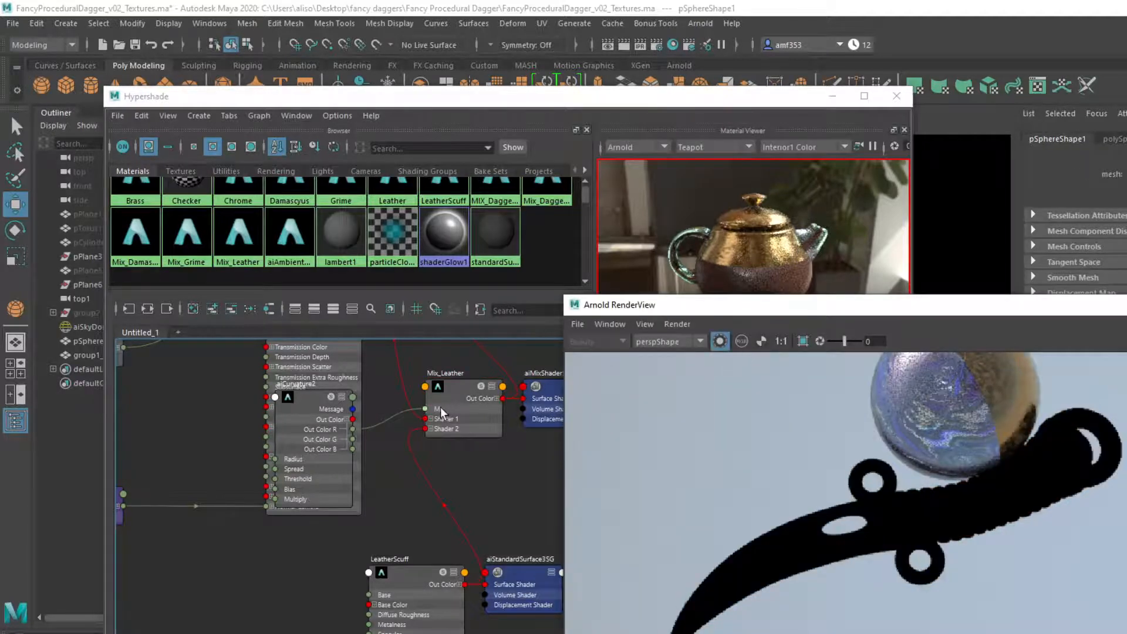
left_click(305, 404)
left_click(1028, 299)
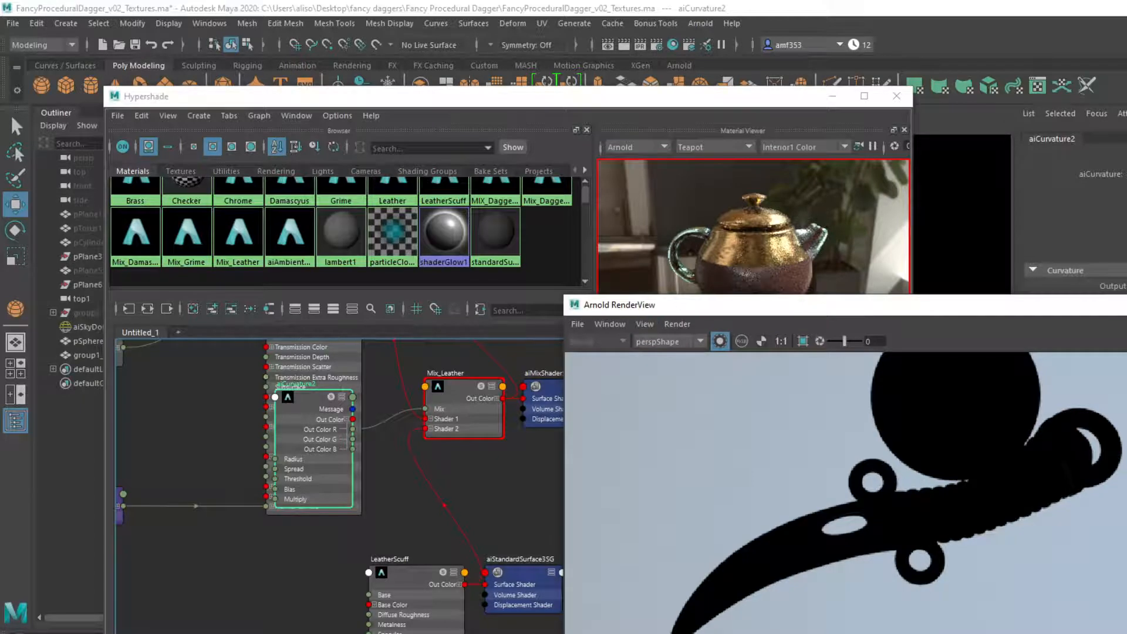
left_click(700, 23)
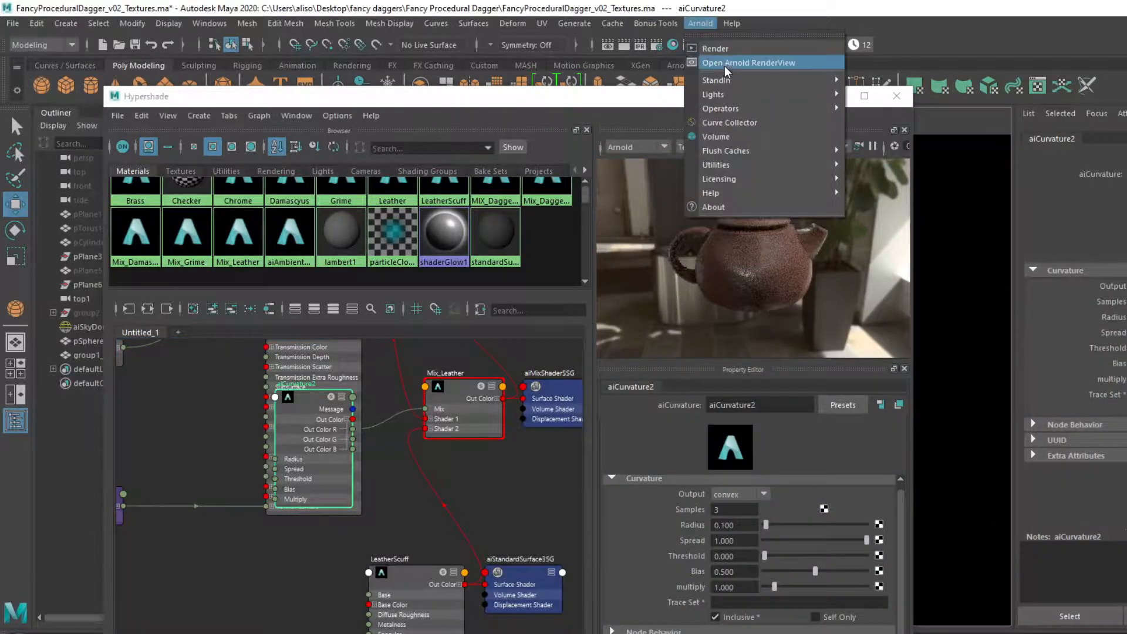
left_click(716, 58)
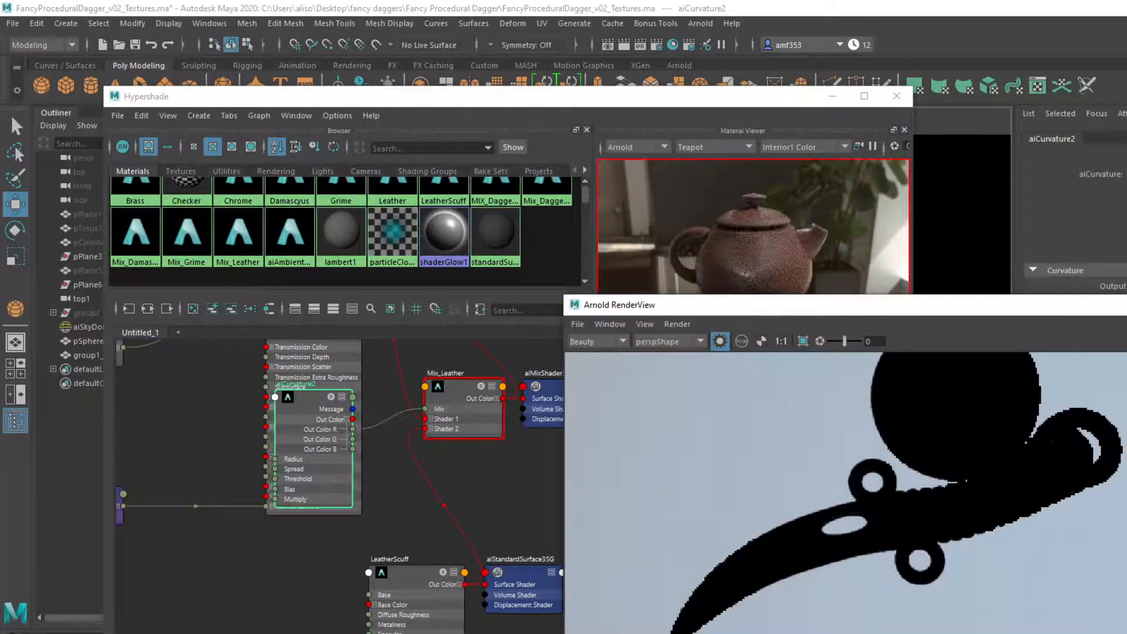
left_click(376, 384)
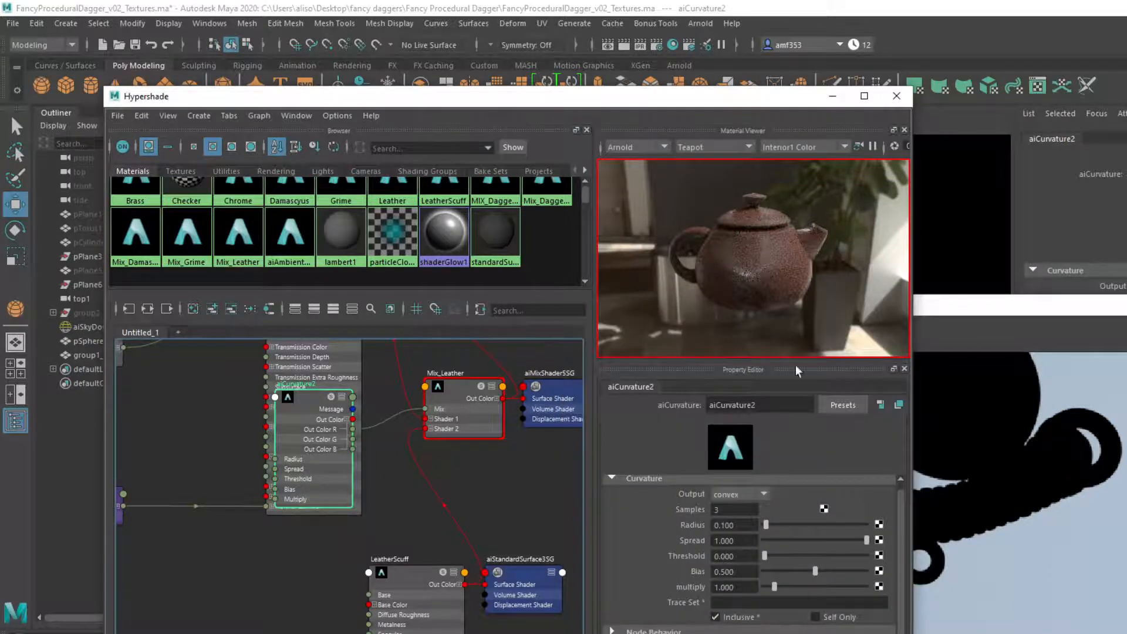
Set aiCurvature2's Radius to 5.000, Multiply to 10.000 and Spread to 0.888, and restore full shading in the render.
left_click_drag(766, 526, 812, 521)
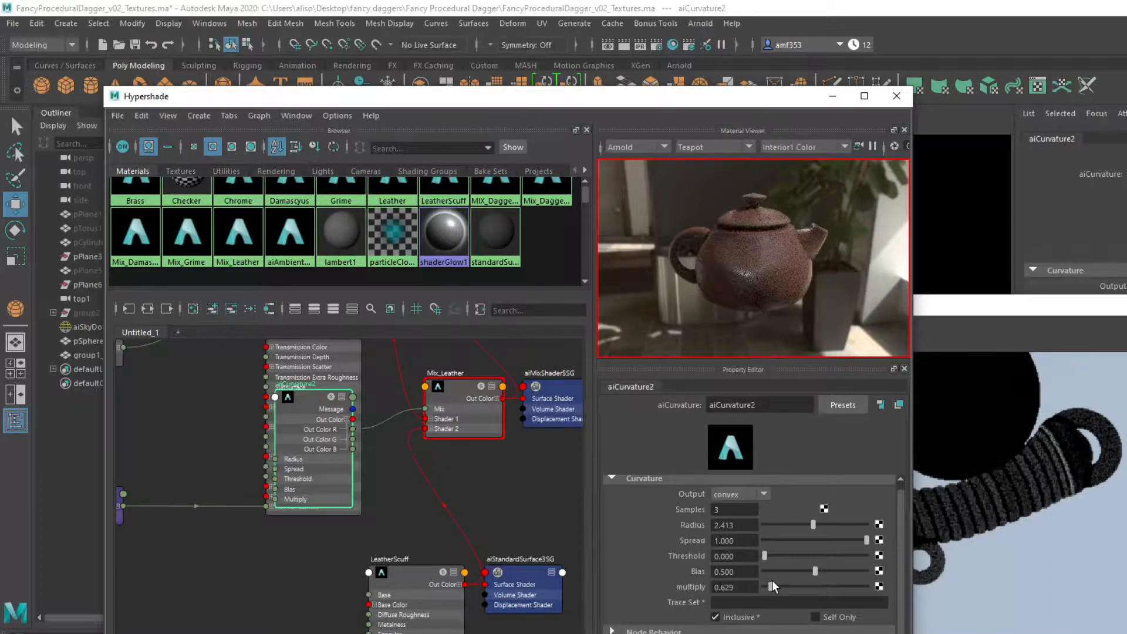
left_click_drag(774, 586, 890, 559)
left_click_drag(813, 524, 869, 501)
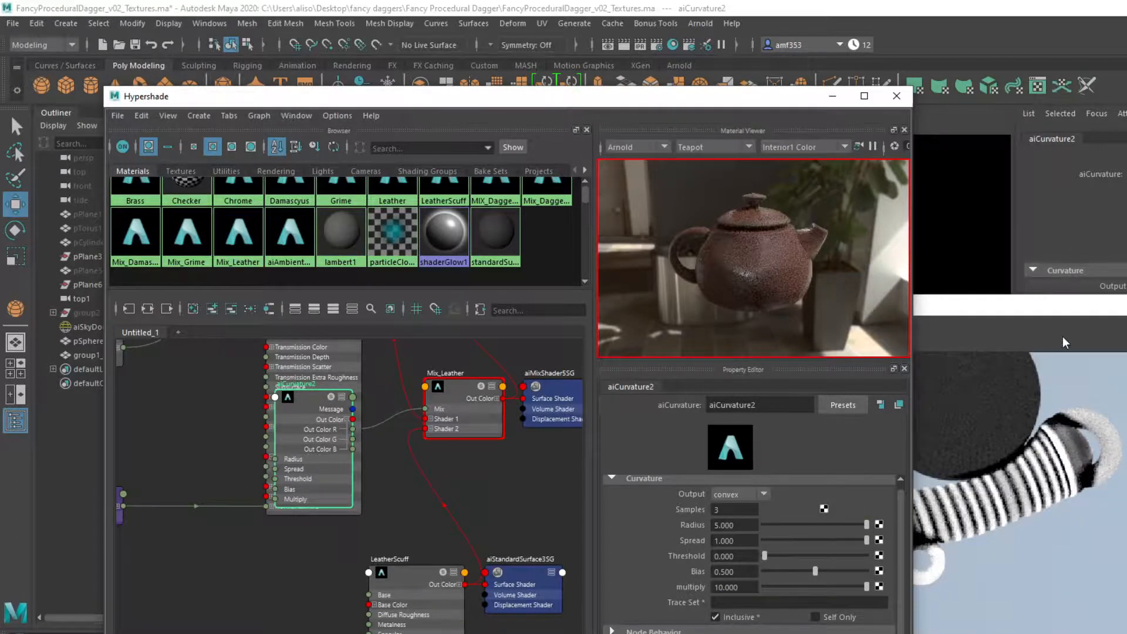
mouse_move(844, 538)
left_mouse_down()
mouse_move(826, 540)
mouse_move(852, 538)
left_mouse_up()
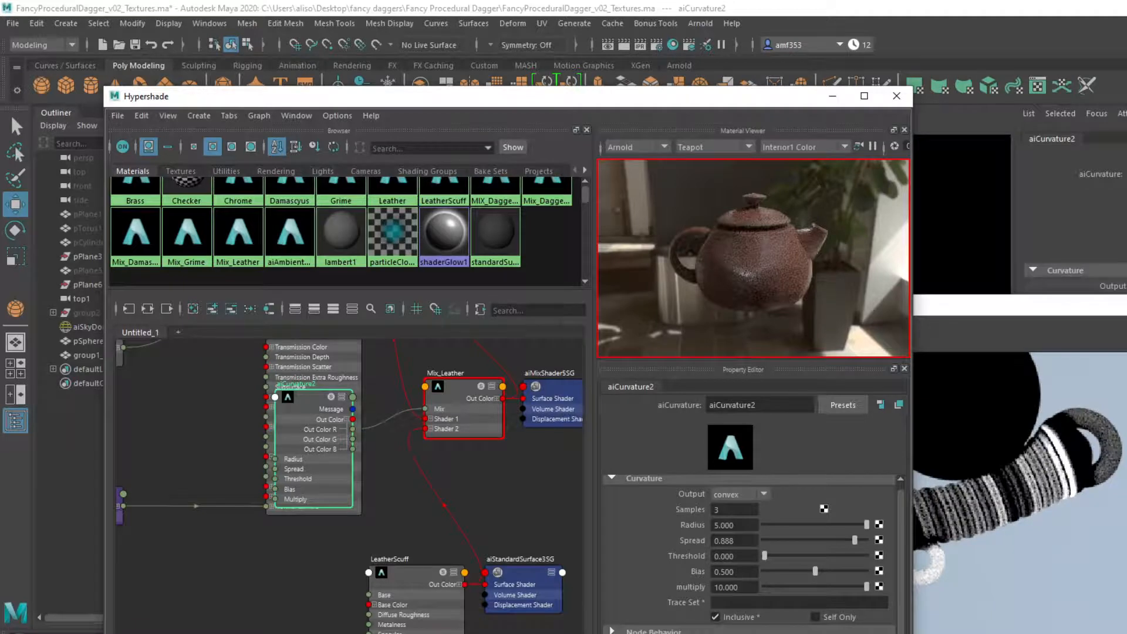
left_click(992, 313)
left_click(717, 341)
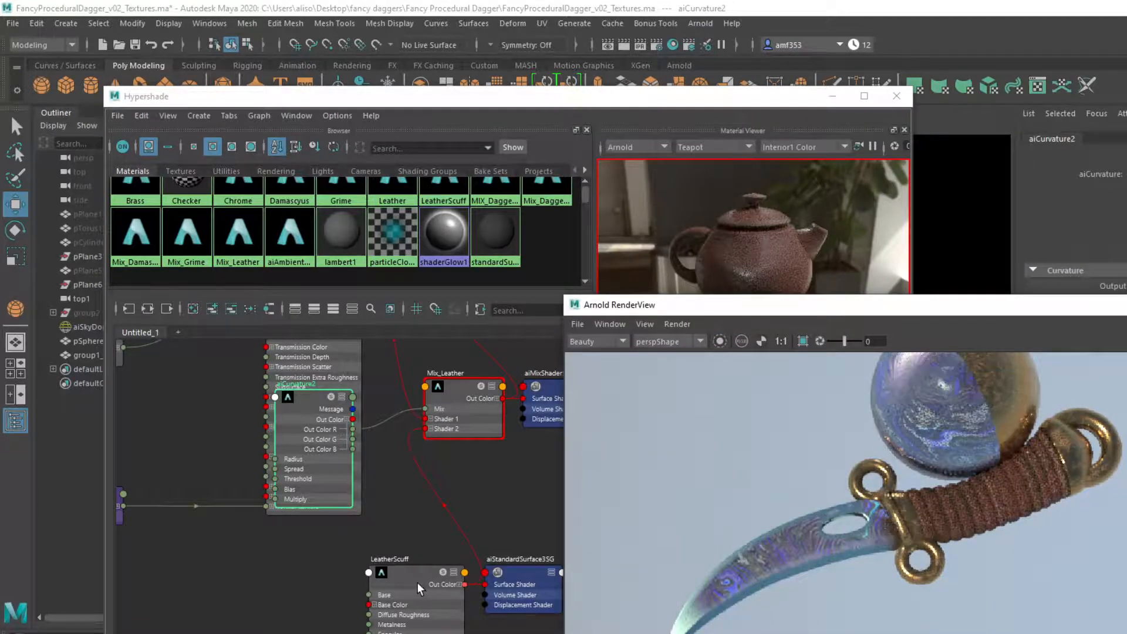
Set the LeatherScuff base color to a bright, pale warm off-white.
left_click(398, 583)
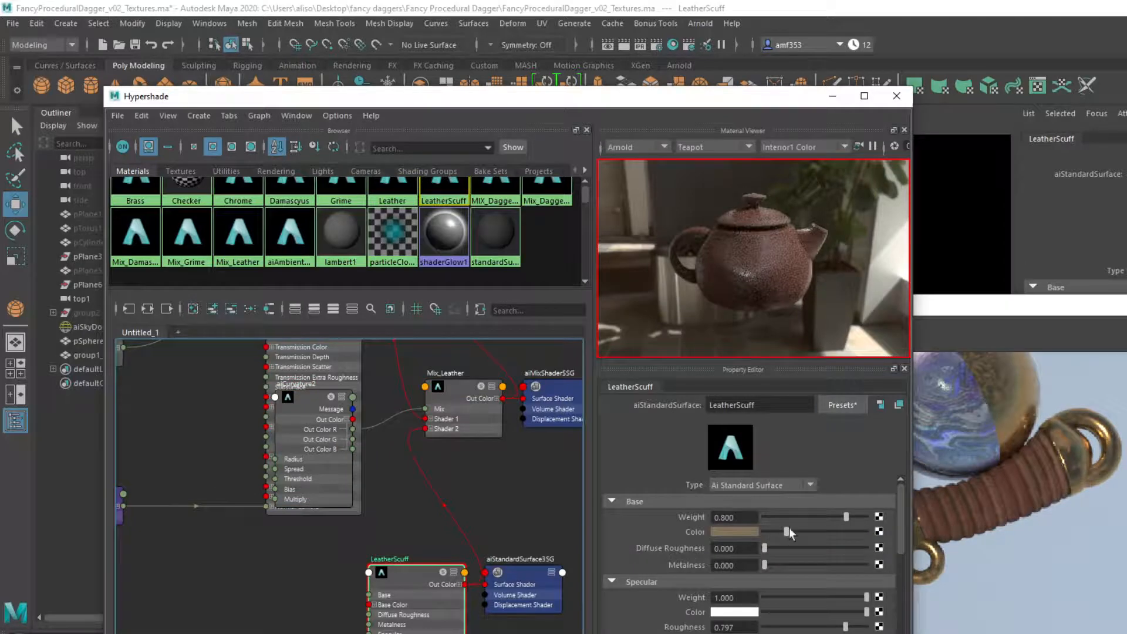
left_click(739, 533)
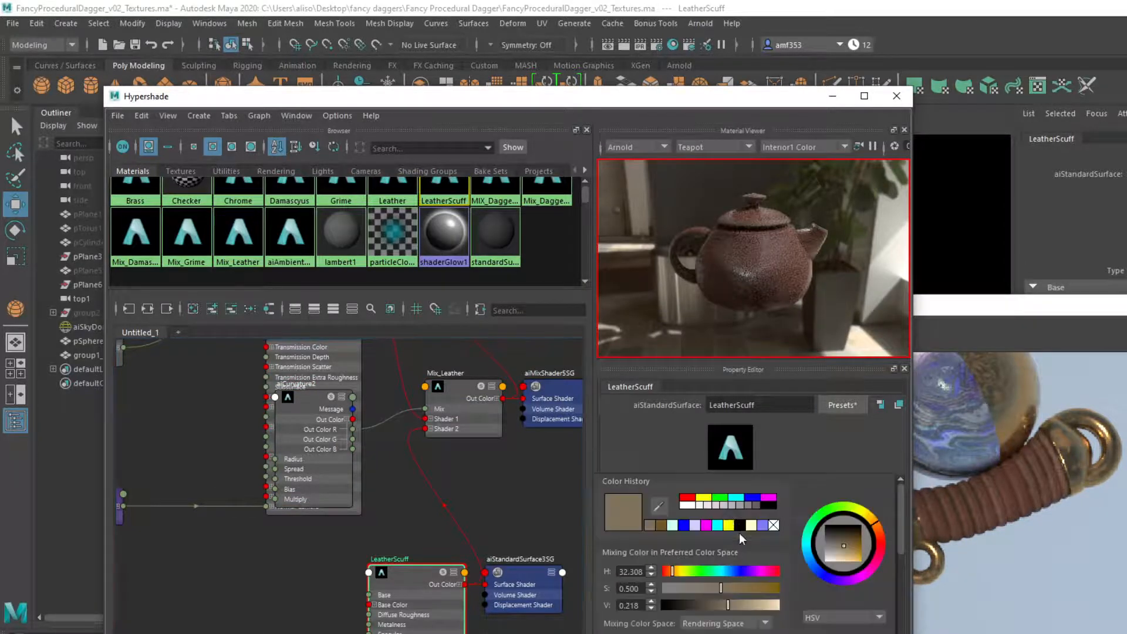
left_click(722, 498)
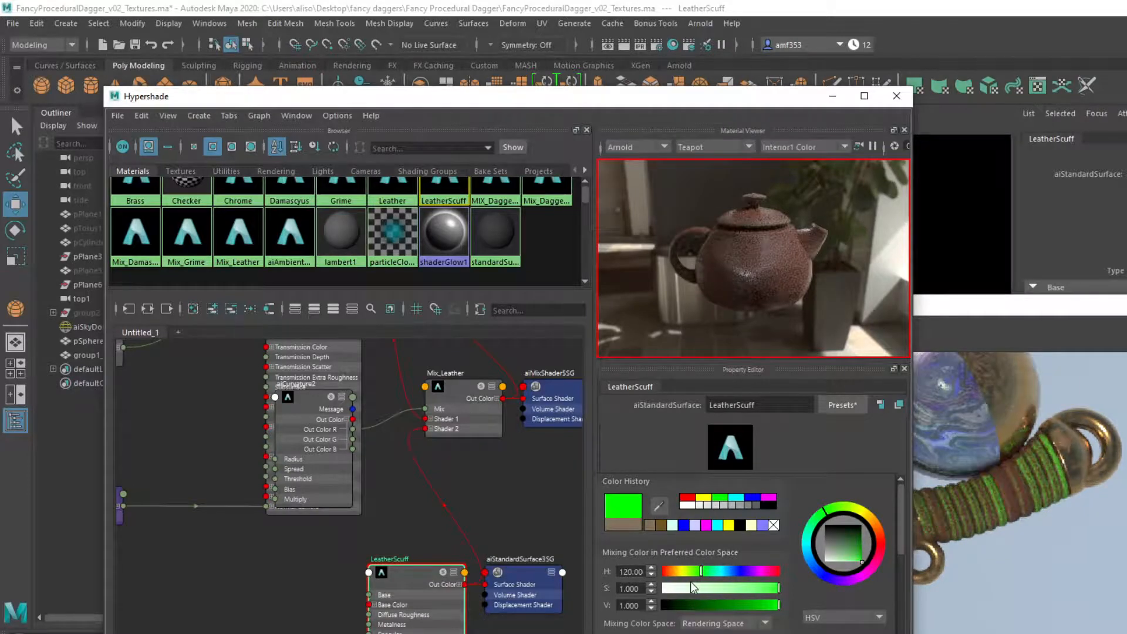
left_click_drag(690, 587, 682, 588)
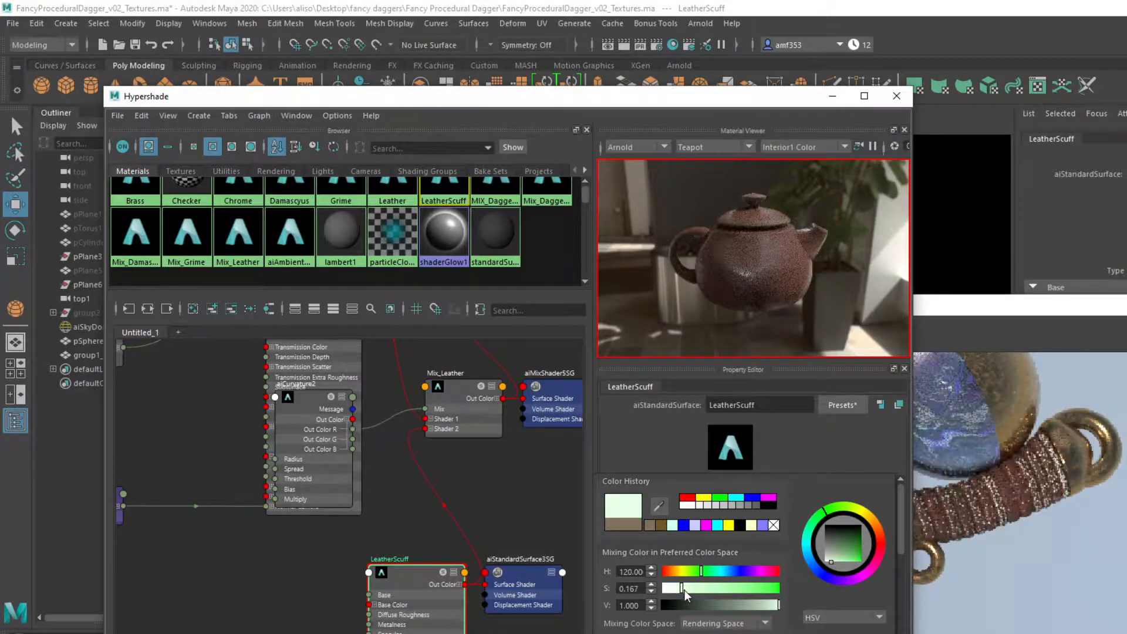
left_click(676, 572)
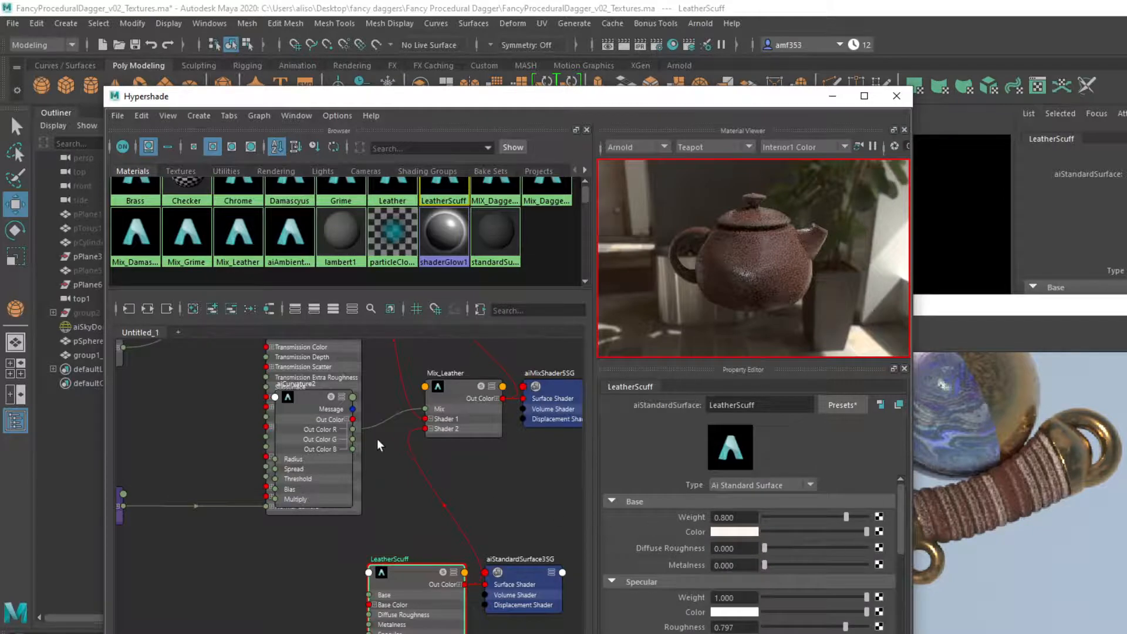
Move the aiCurvature2 node out of the Leather shader's overlap into empty graph space below the bump node.
left_click_drag(293, 425, 250, 478)
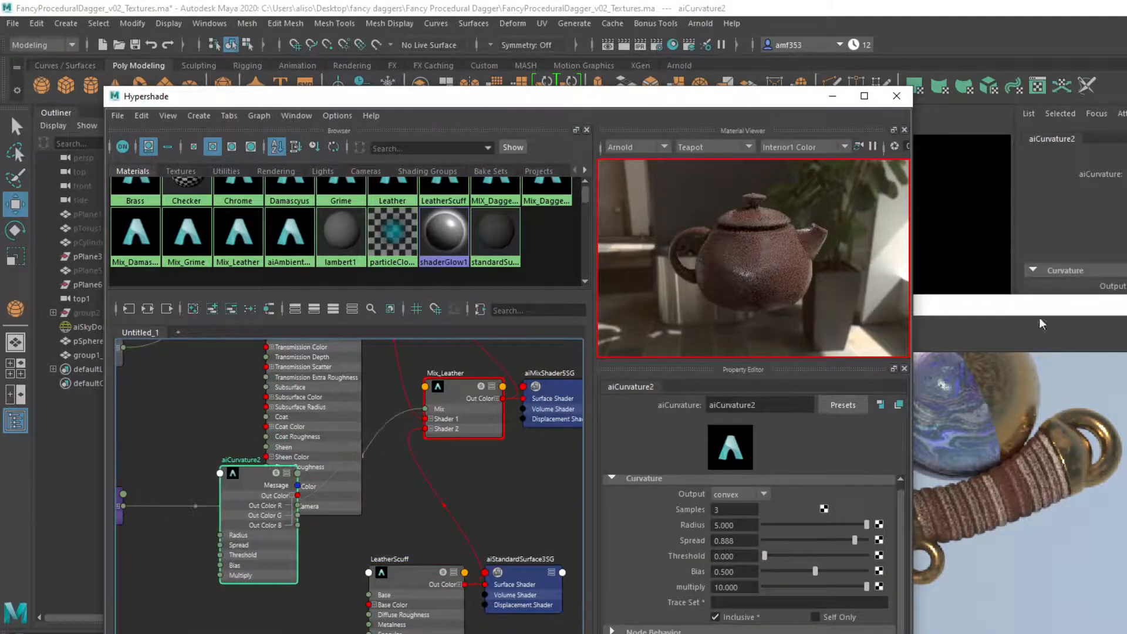
left_click(1034, 317)
left_click_drag(1035, 317, 1039, 314)
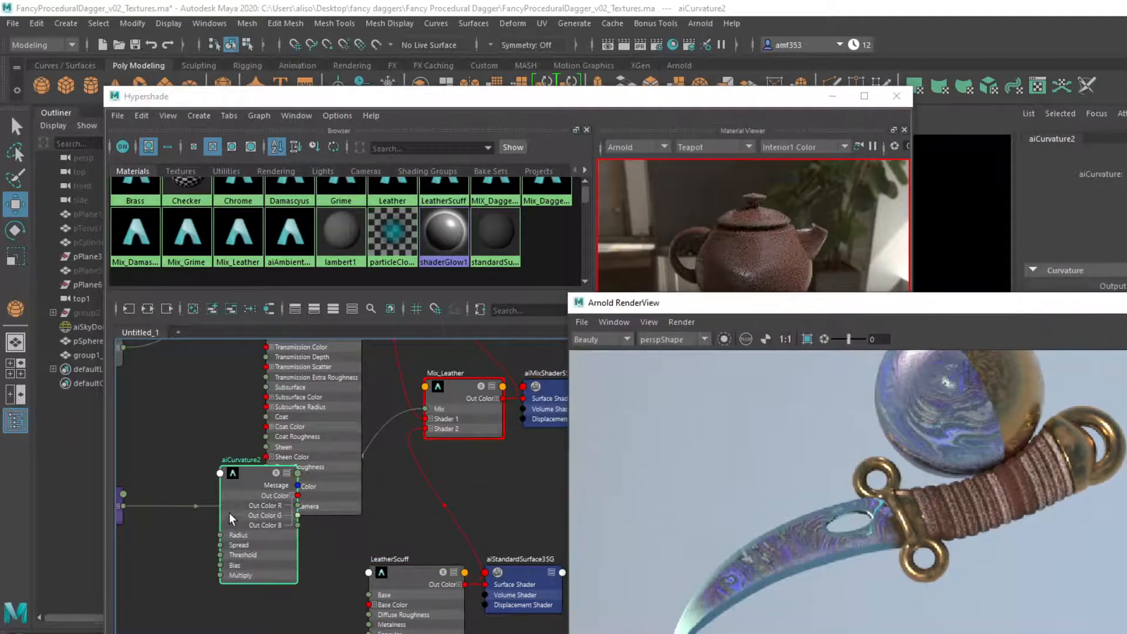
left_click_drag(241, 466, 182, 522)
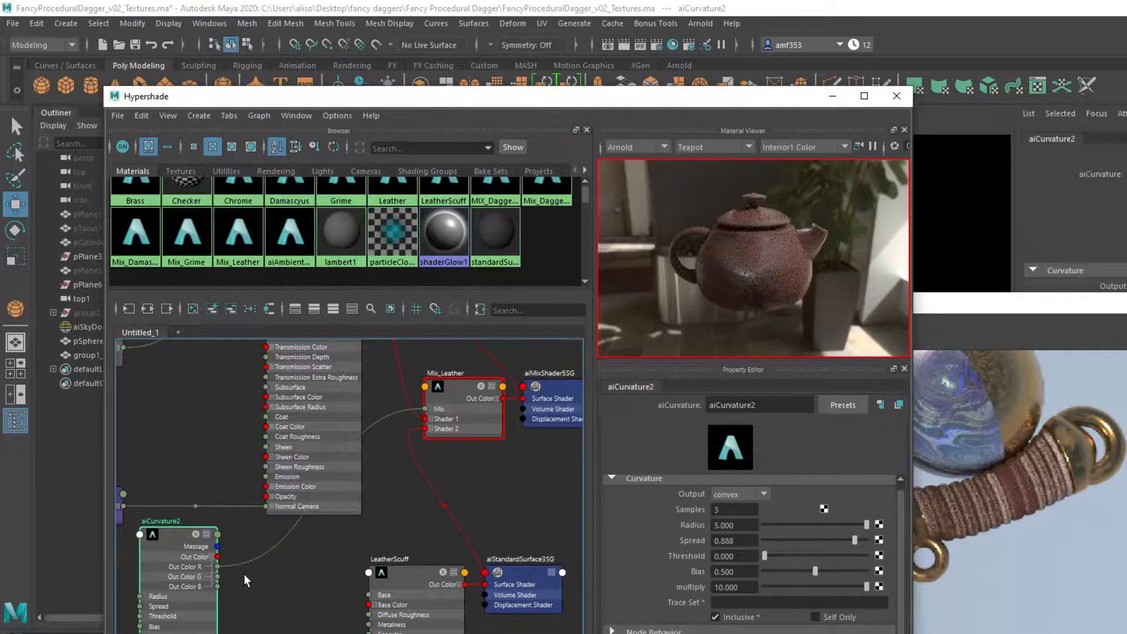
middle_click_drag(245, 571, 425, 445, "alt")
left_click_drag(337, 416, 181, 458)
middle_click_drag(169, 596, 234, 561, "alt")
Add a noise texture below aiCurvature2 and an aiMultiply node beside them.
key("Tab")
type("noise")
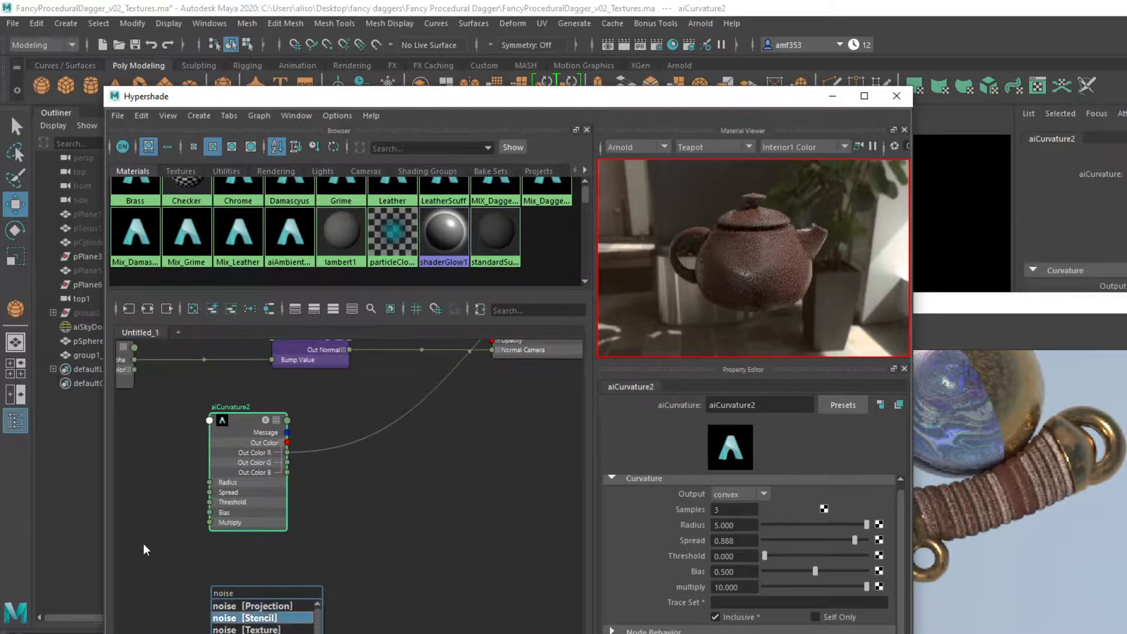
key("Return")
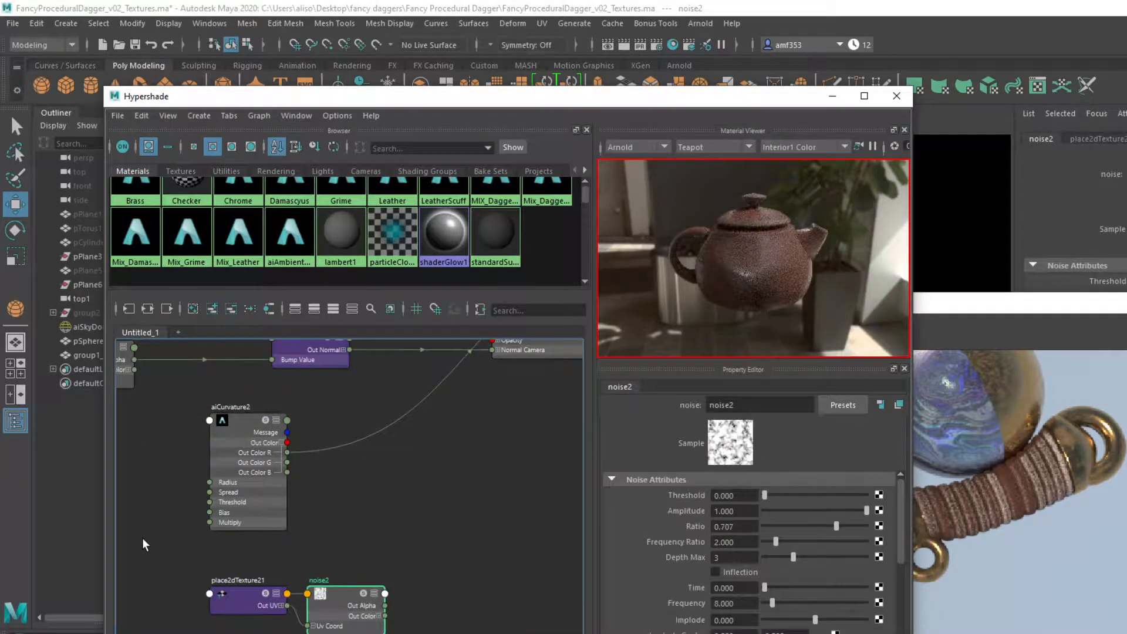
key("Tab")
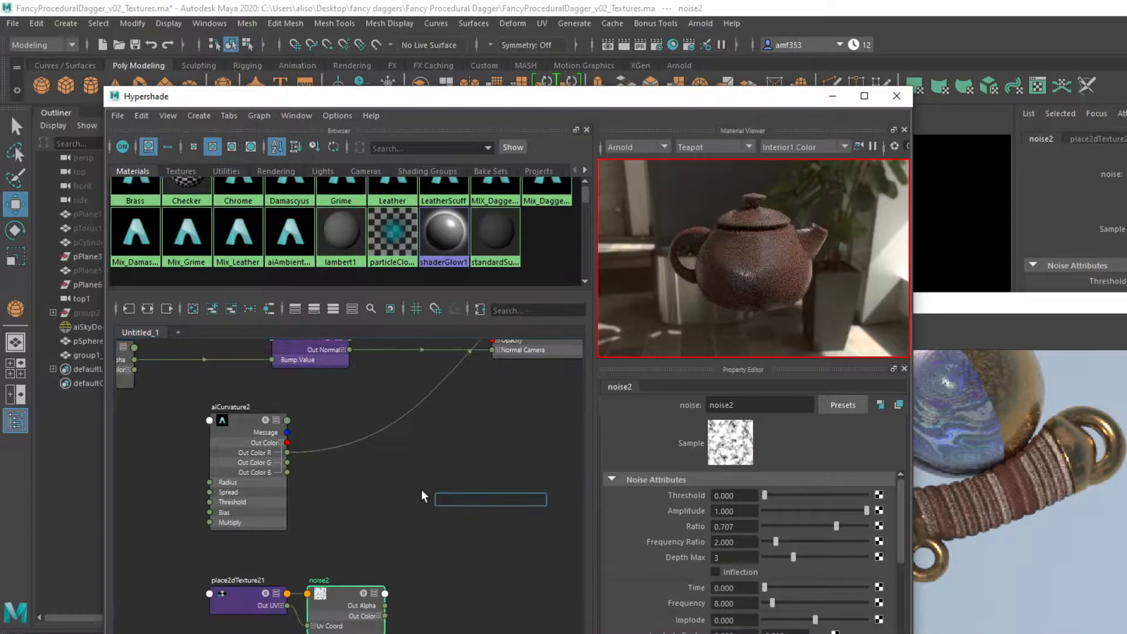
type("multipl")
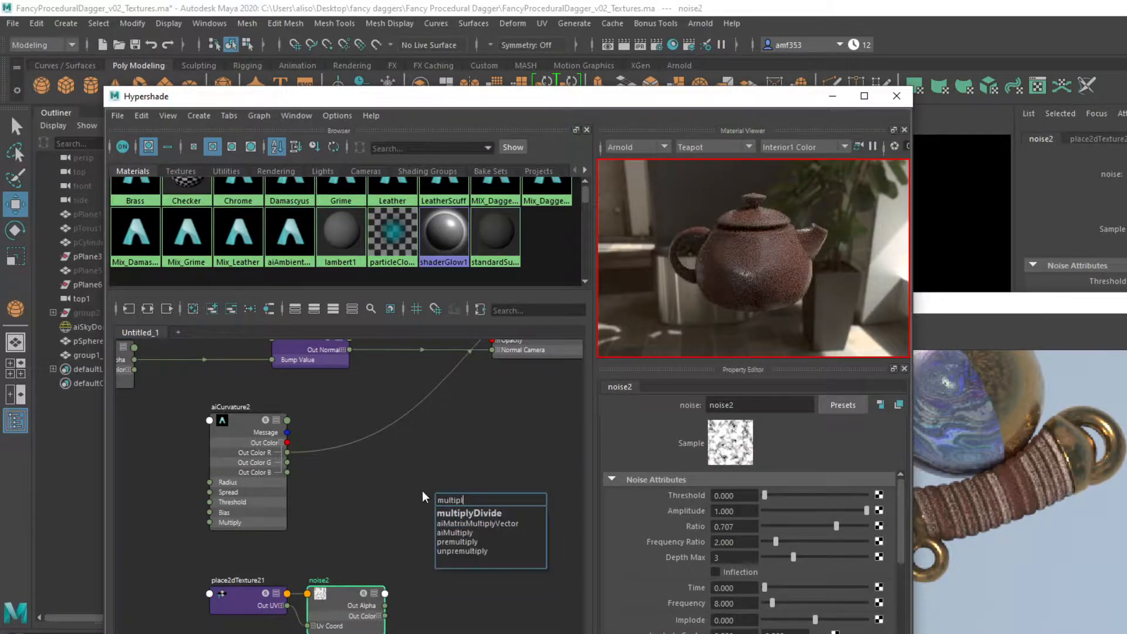
key("Down")
key("Down")
key("Return")
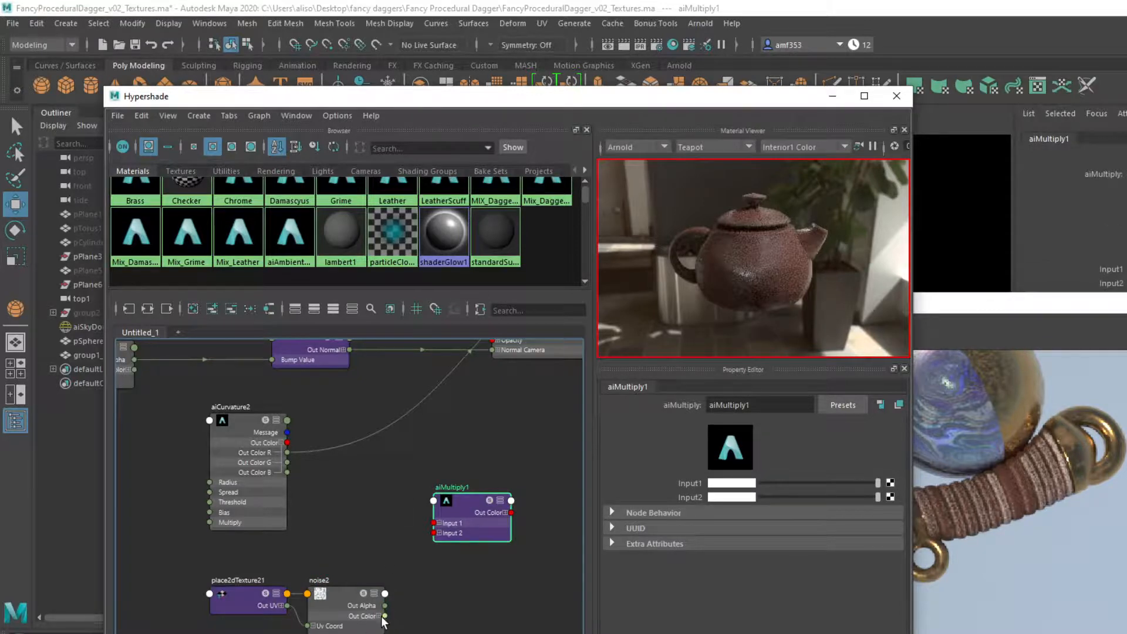
Feed aiCurvature2's Out Color and noise2's Out Color into Inputs 1 and 2 of aiMultiply1, and its Out Color G into Mix_Leather's Mix.
left_click_drag(383, 616, 435, 532)
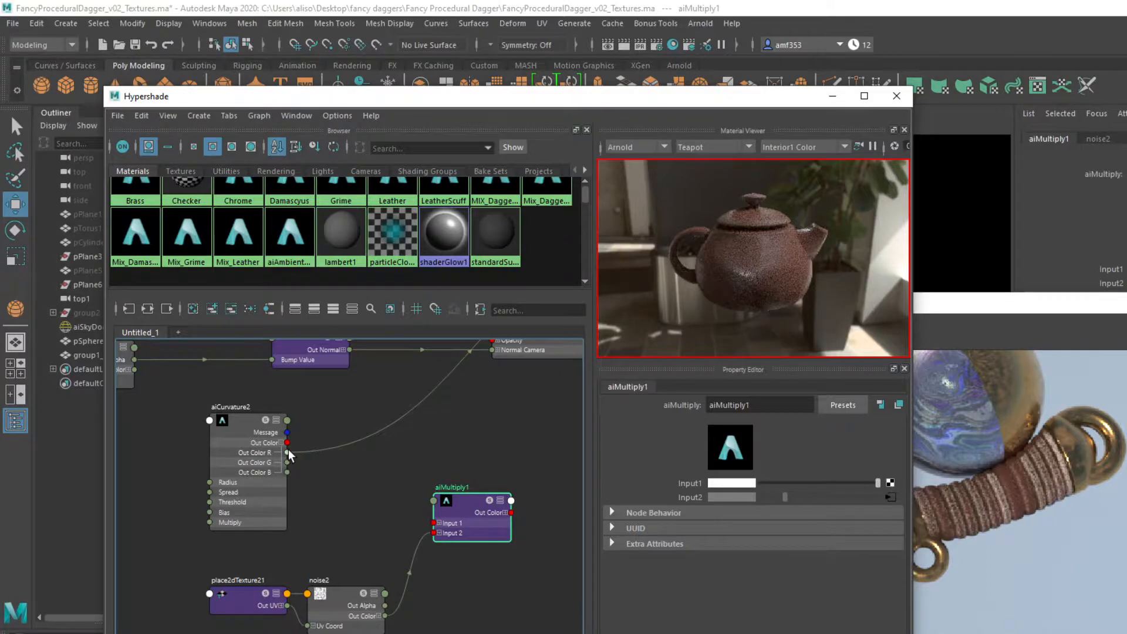
left_click_drag(287, 443, 438, 523)
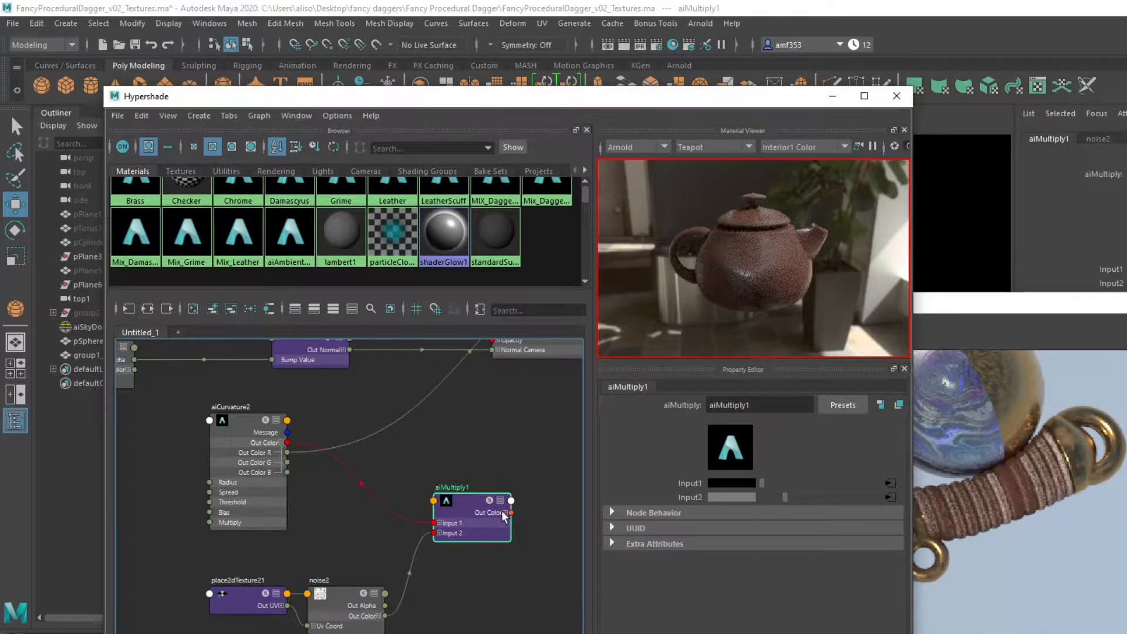
left_click(500, 501)
middle_click_drag(387, 430, 185, 529)
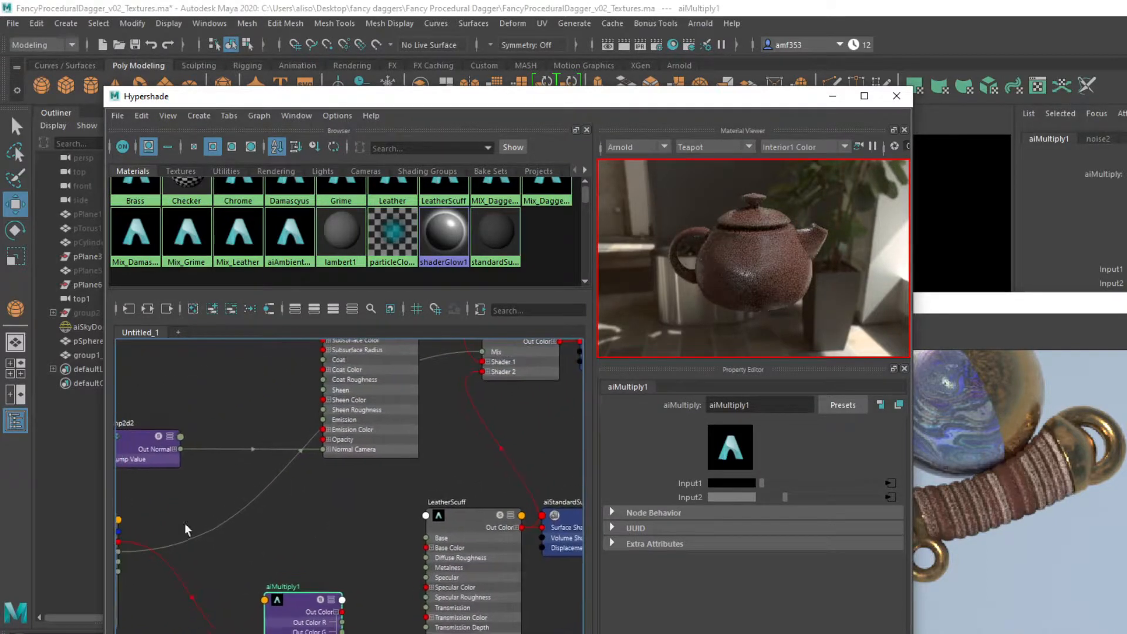
left_click_drag(343, 630, 482, 352)
middle_click_drag(327, 542, 457, 445)
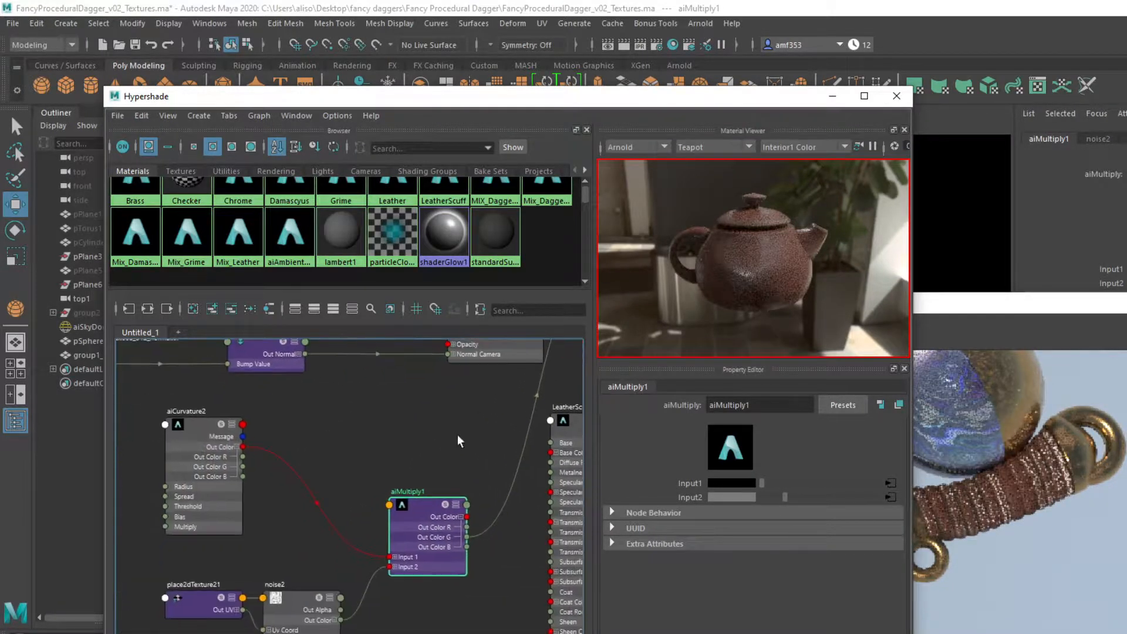
Isolate noise2 in the render to set its Amplitude to 0.301, and raise its Frequency to about 35.664 with full shading restored.
left_click(290, 599)
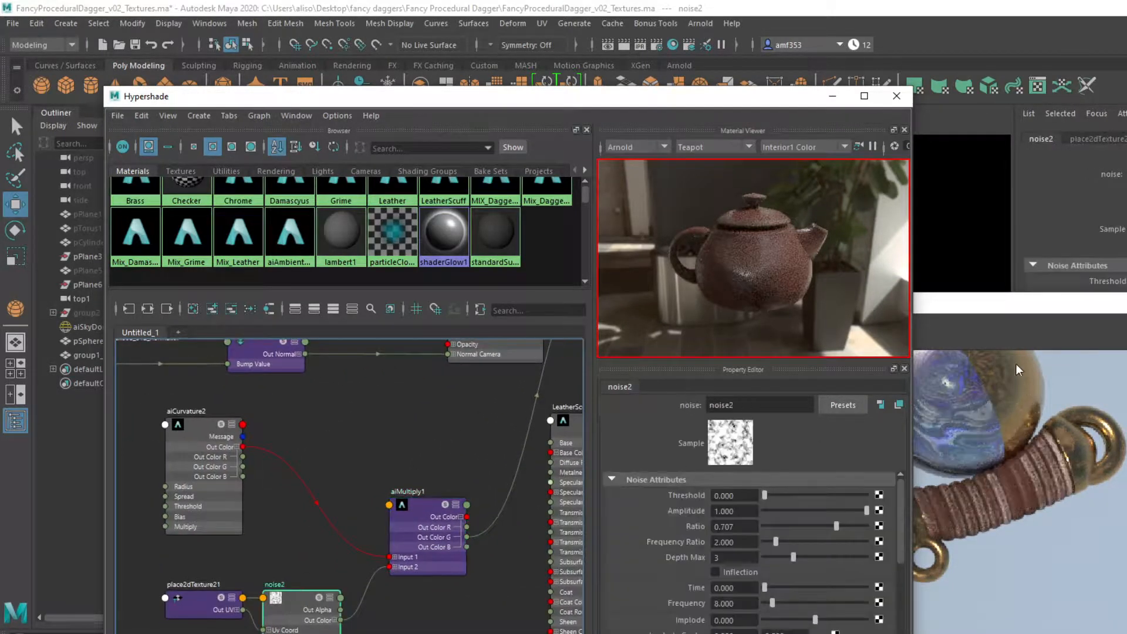
left_click(1021, 311)
left_click(724, 339)
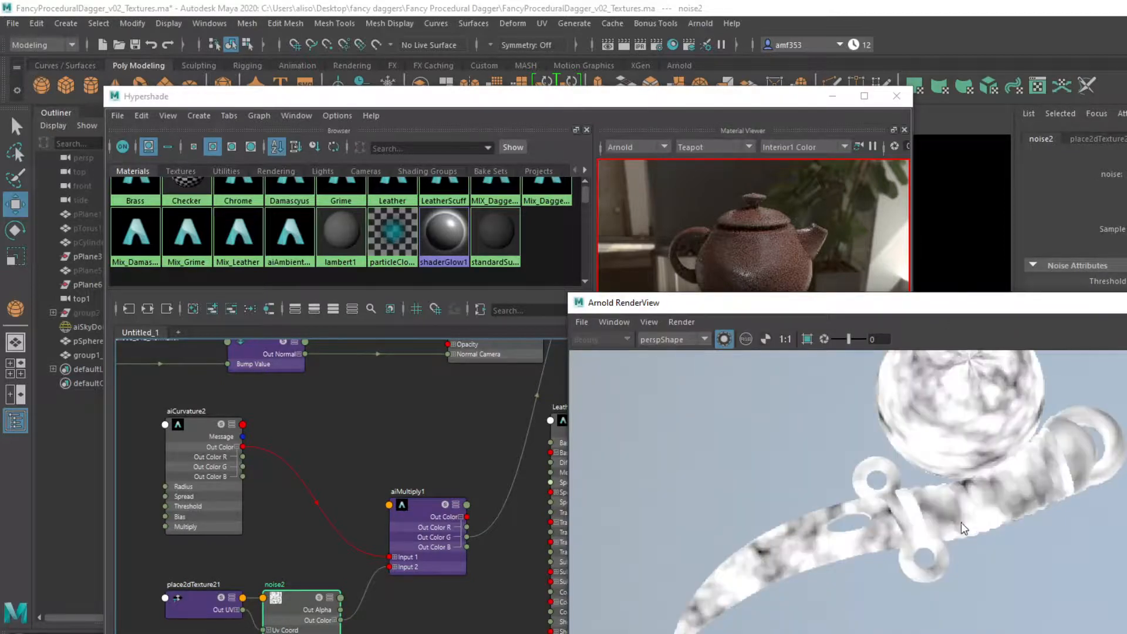
left_click(539, 95)
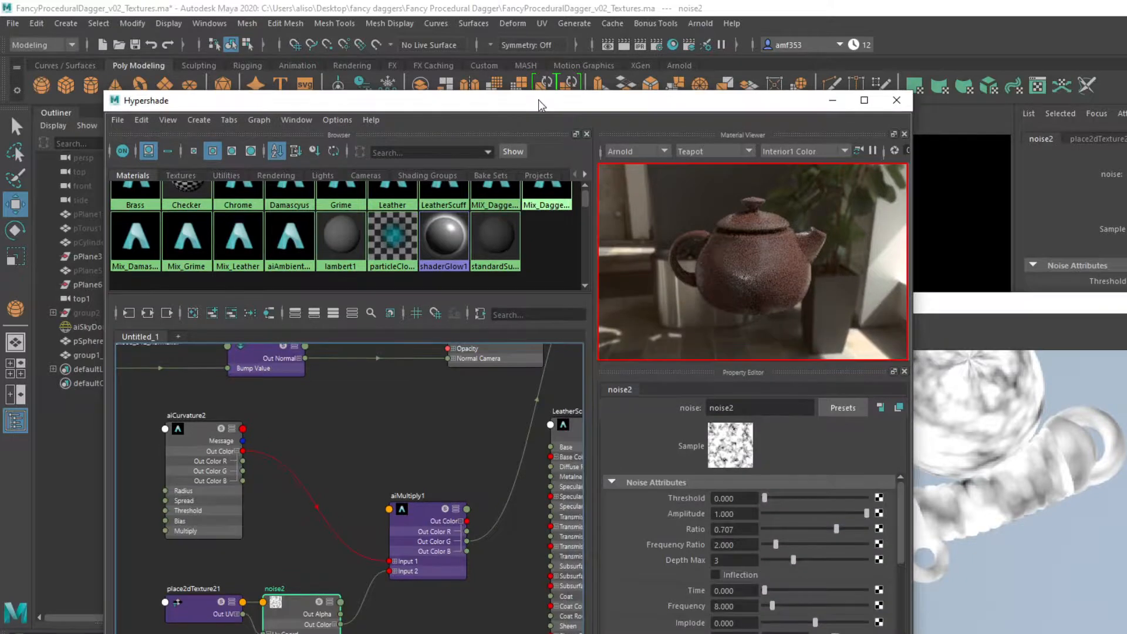
left_click_drag(538, 95, 236, 91)
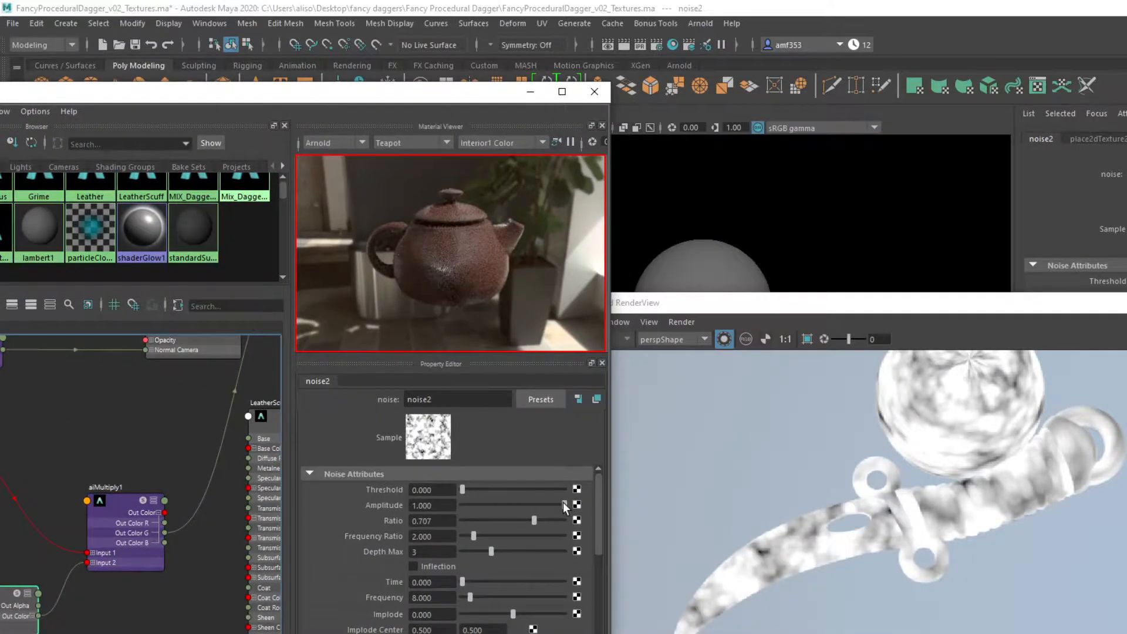
left_click_drag(562, 502, 491, 509)
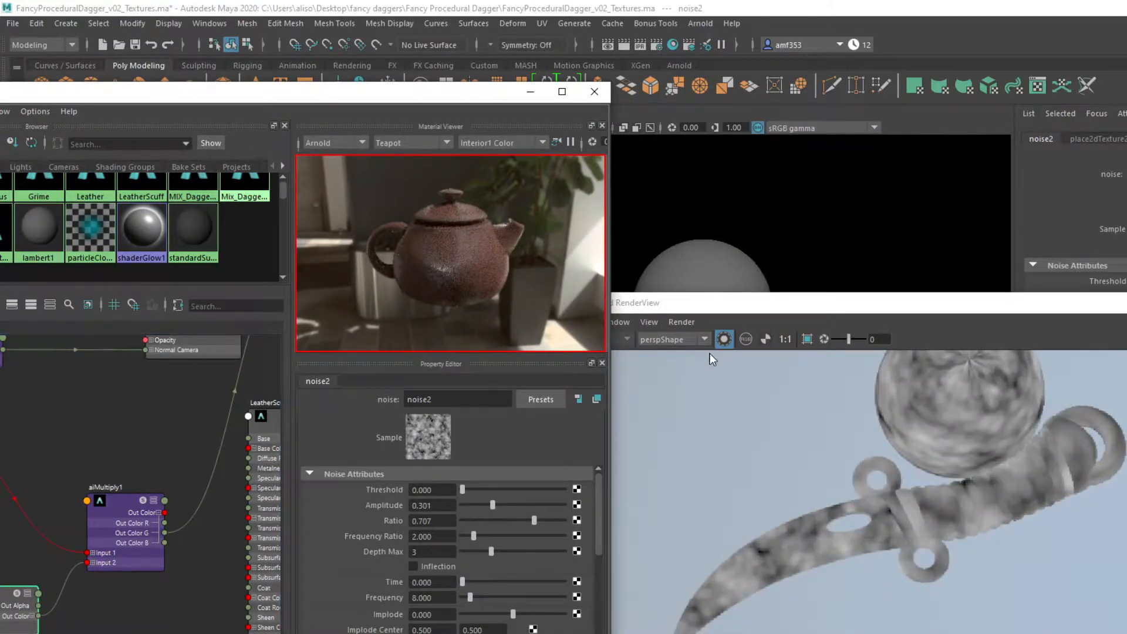
left_click(728, 339)
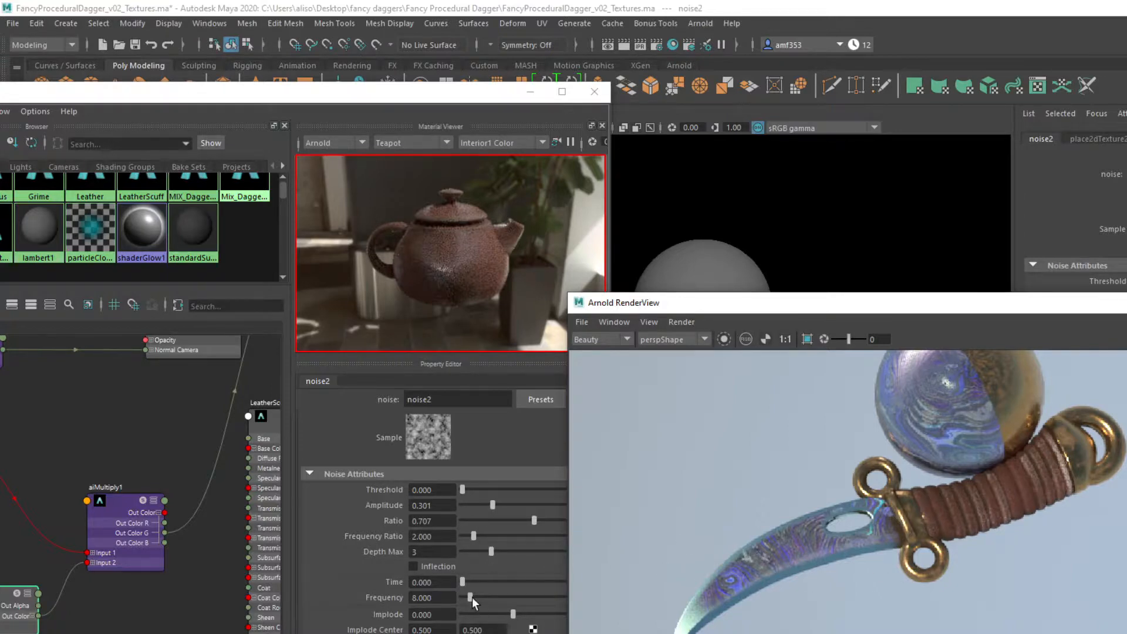
left_click_drag(468, 597, 497, 597)
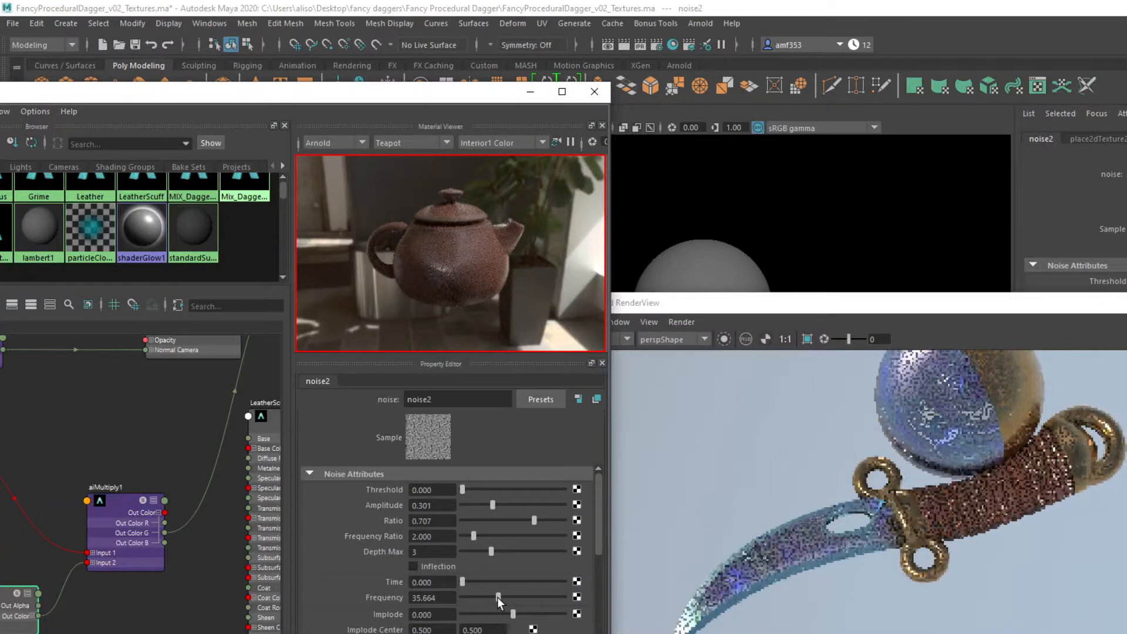